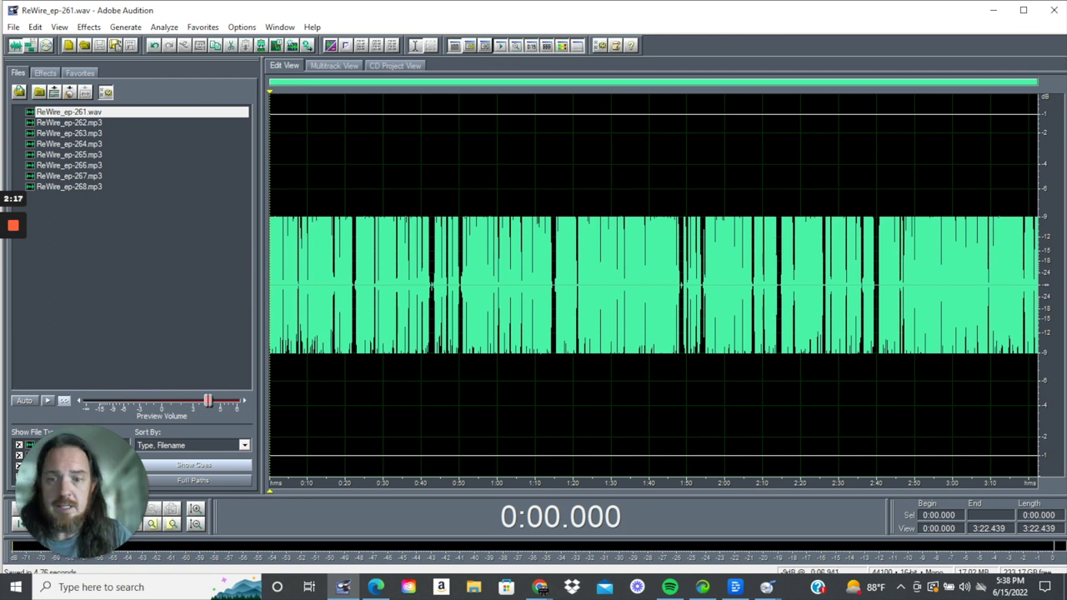
Play ReWire_ep-261.wav from the start and examine about the first 2.5 seconds of its waveform up close.
left_click(273, 219)
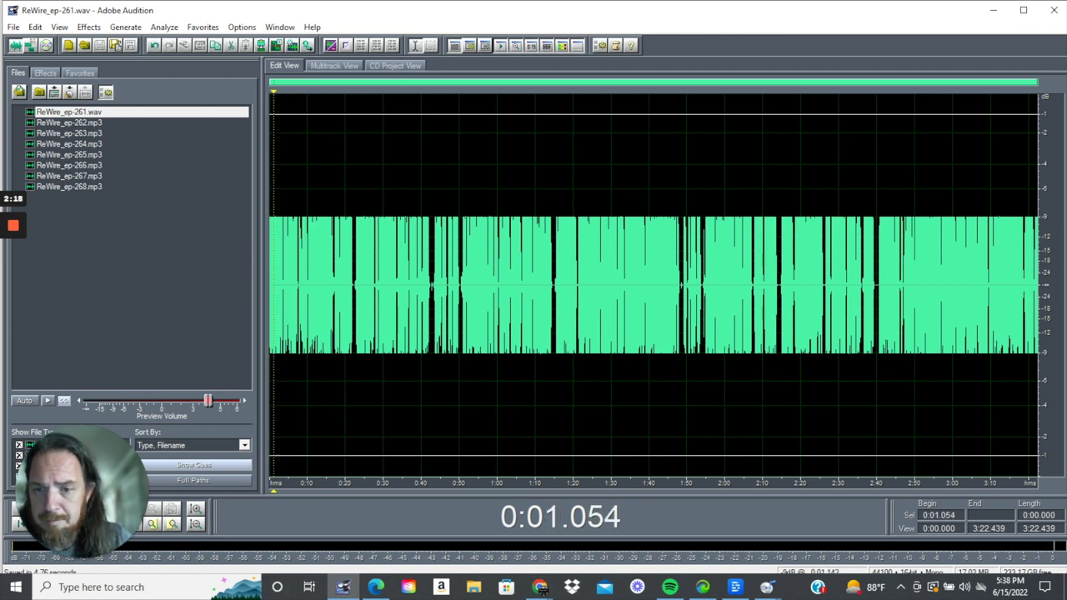
left_click(271, 218)
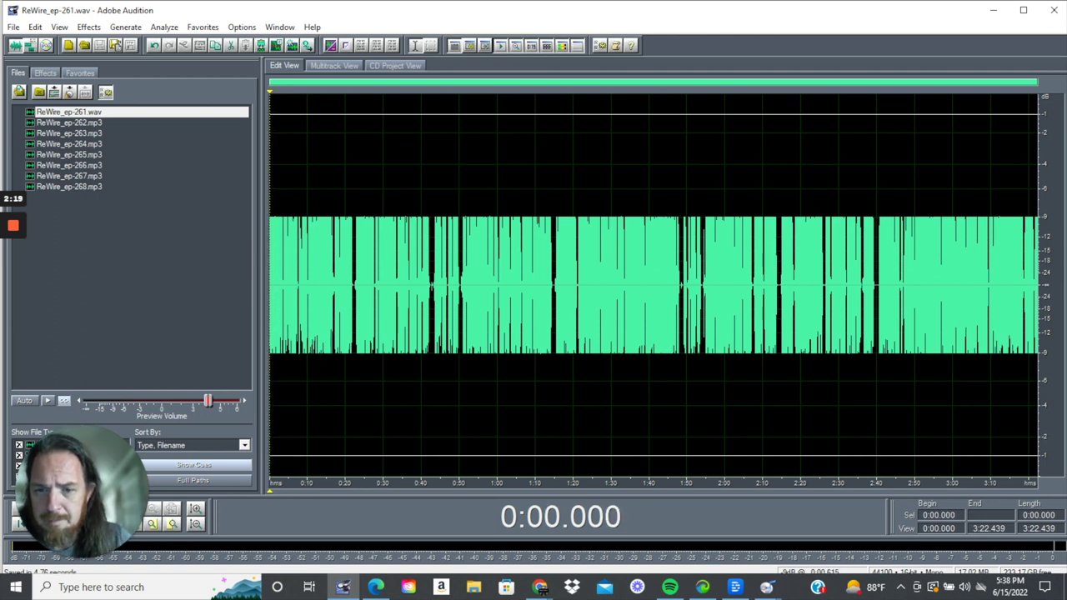
key("space")
key("space")
key("space")
left_click(152, 523)
left_click(153, 524)
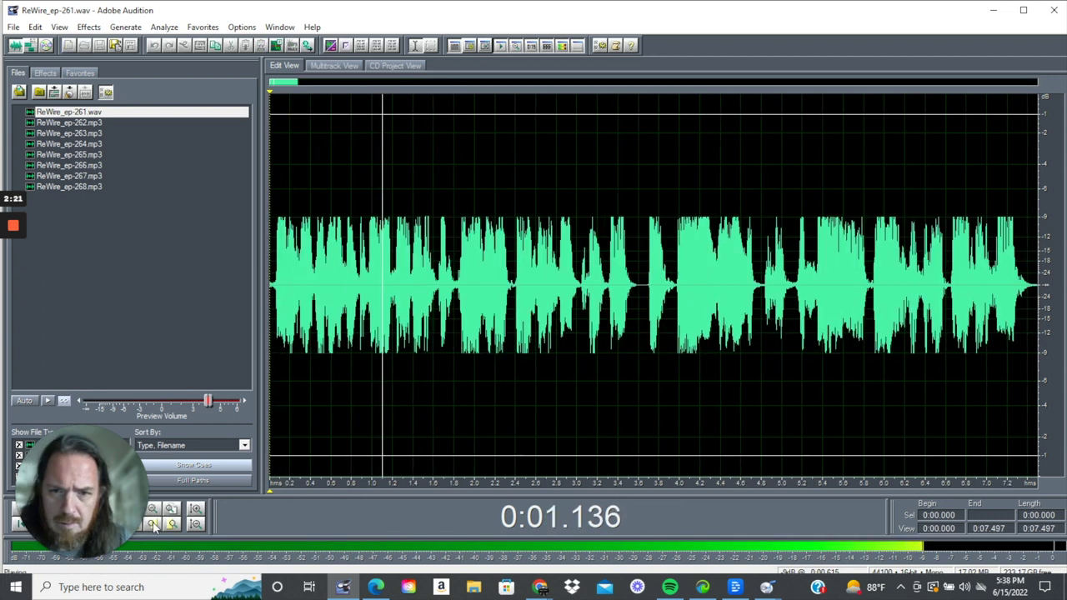
left_click(152, 524)
left_click(382, 279)
key("space")
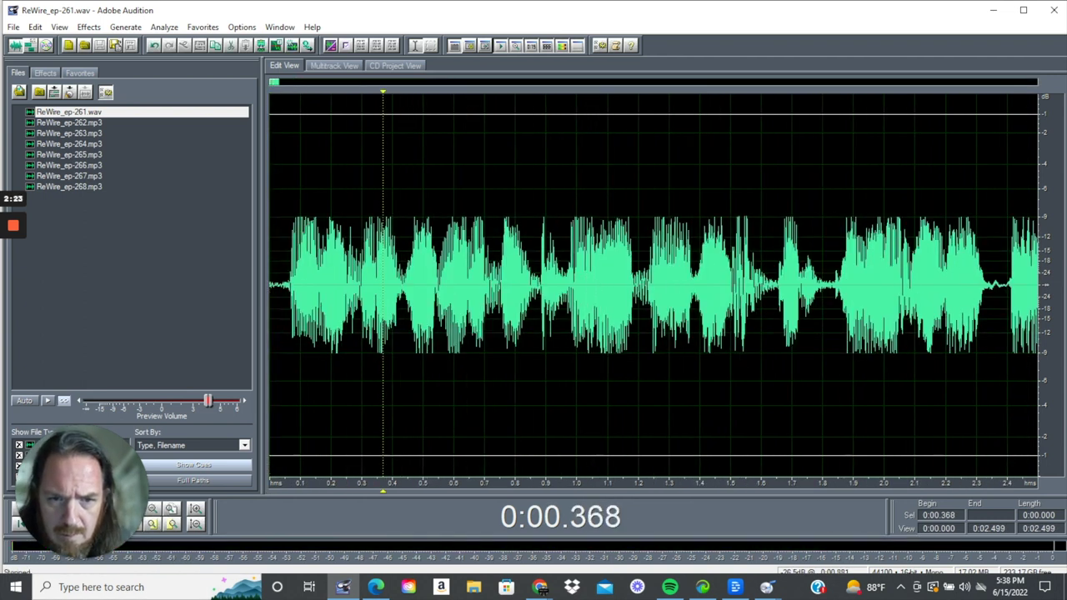
Apply the Fade In preset of Amplify/Fade to the short sound from about 0:00.880 to 0:01.000.
left_click_drag(541, 283, 575, 283)
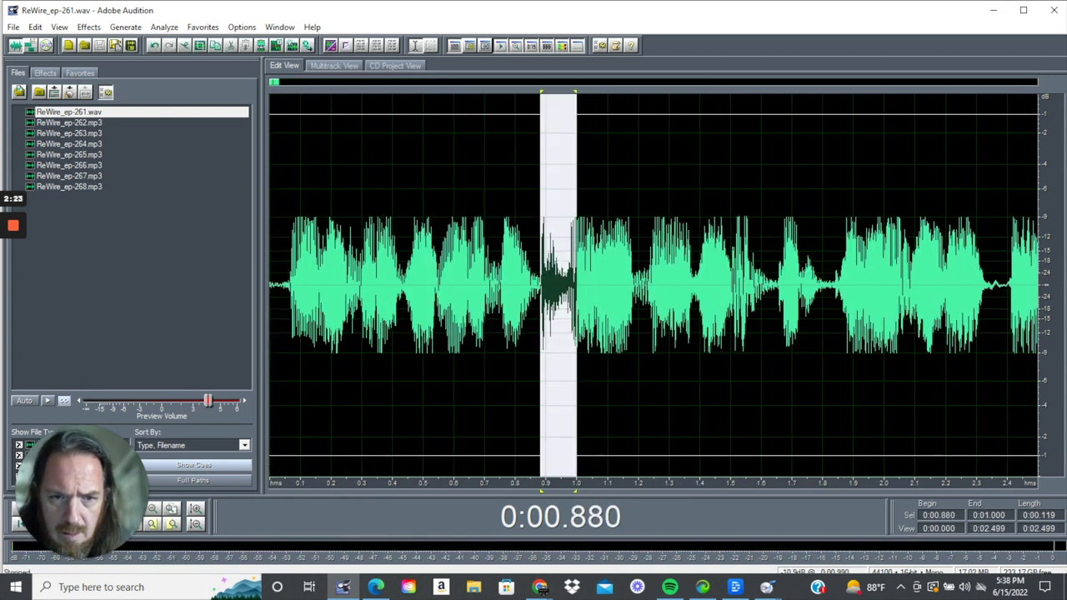
left_click(89, 27)
mouse_move(171, 90)
left_click(316, 90)
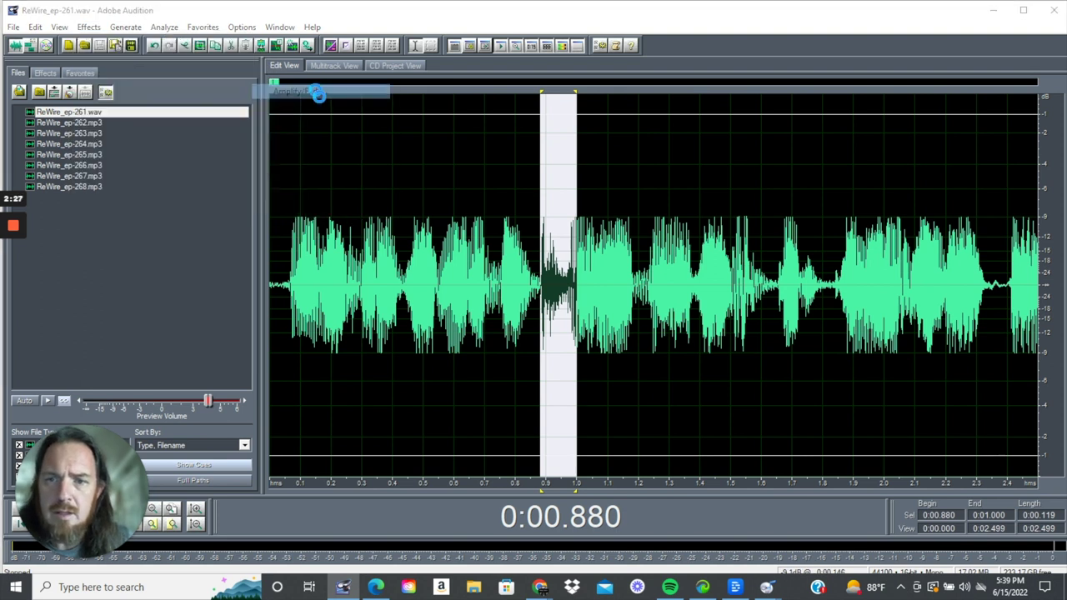
left_click(642, 271)
left_click(701, 360)
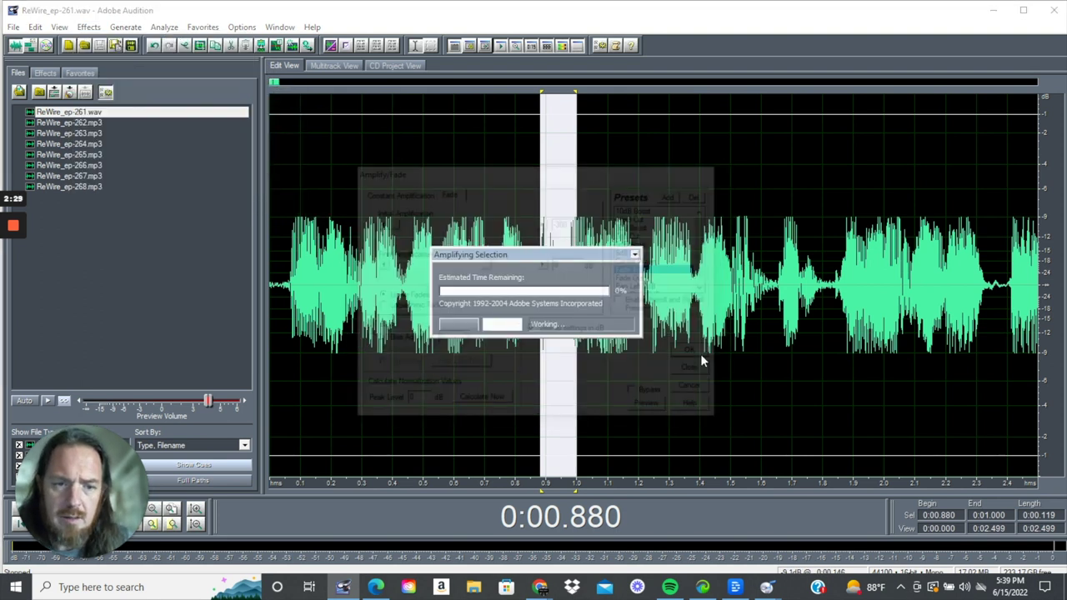
Play back the narration from the faded sound onward to check the edit and the following words.
left_click(542, 285)
key("space")
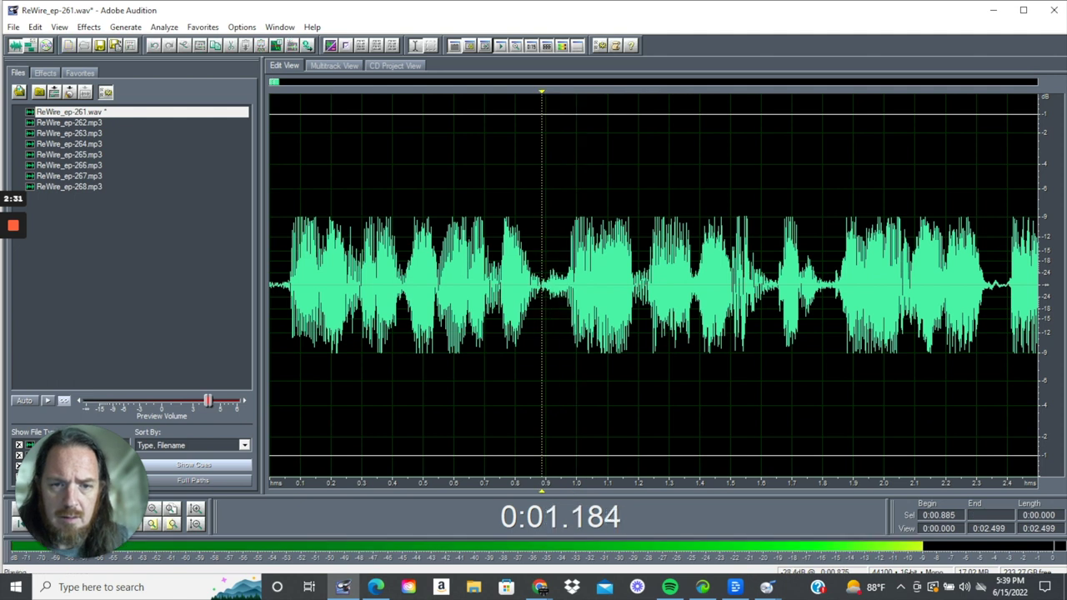
left_click_drag(537, 285, 1007, 285)
key("space")
left_click(668, 285)
key("space")
key("space")
Play from the gap between phrases at 0:01.828 and generate 0.5 seconds of silence there.
left_click(831, 285)
key("space")
key("space")
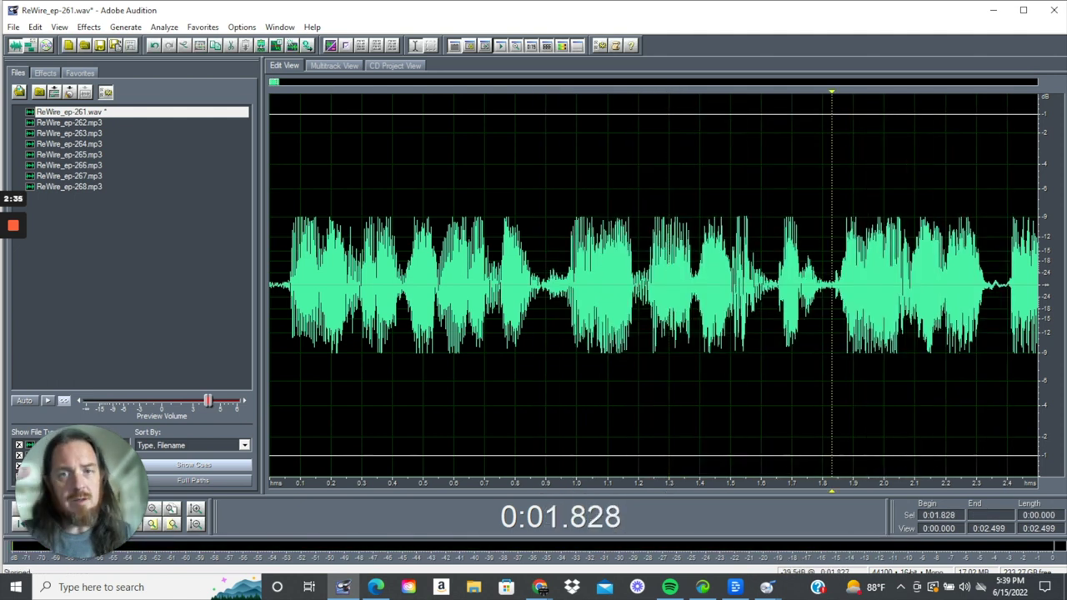
left_click(125, 26)
left_click(138, 32)
left_click(598, 281)
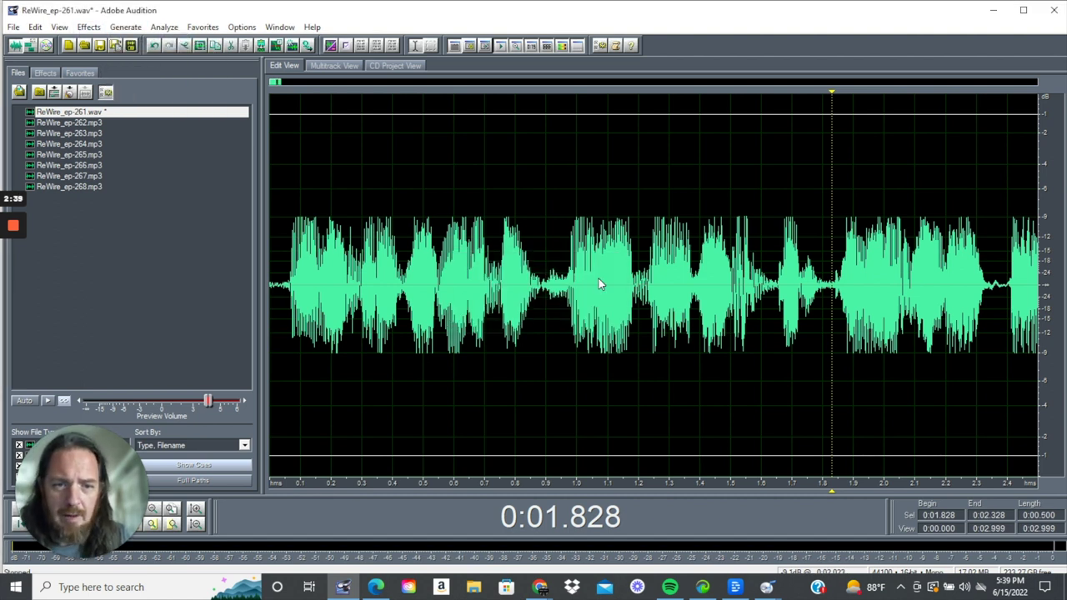
Play back the narration across the inserted silence, including the phrase that starts at about 0:02.319.
left_click(859, 285)
key("space")
left_click(613, 285)
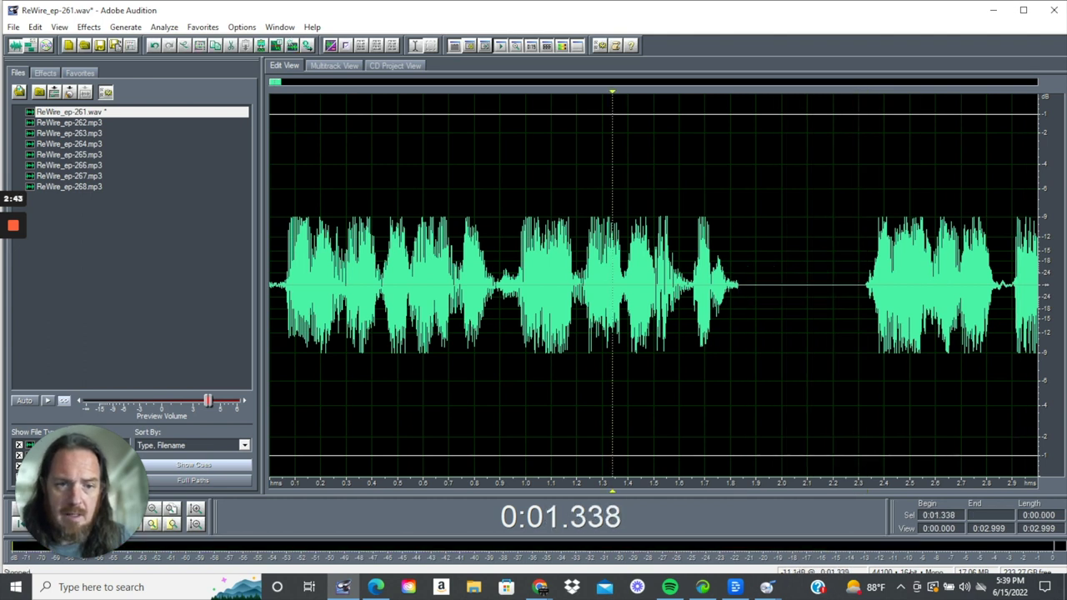
key("space")
key("space")
key("space")
left_click(864, 285)
key("space")
left_click_drag(863, 285, 1043, 285)
key("space")
key("space")
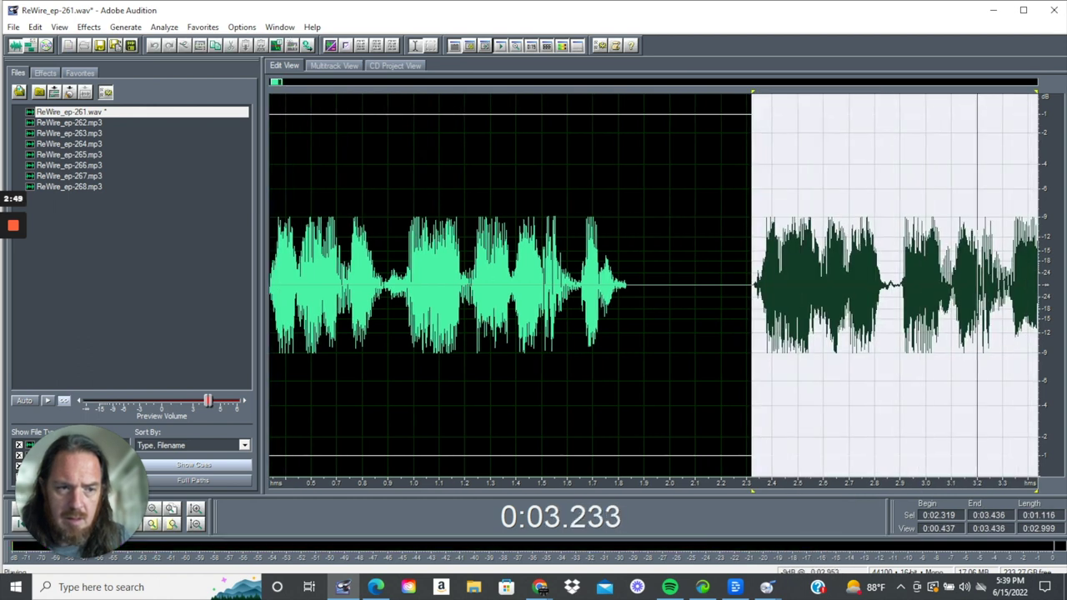
Select the word from about 0:02.876 to 0:03.079 and play it repeatedly to listen for a click.
left_click_drag(895, 284, 945, 283)
key("space")
key("space")
key("space")
key("space")
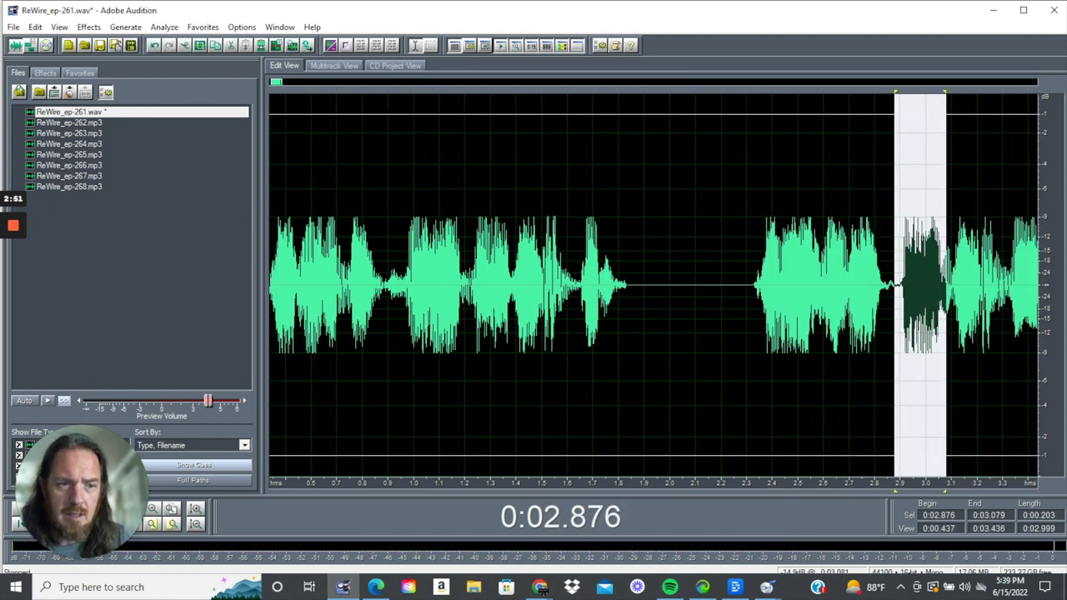
key("space")
key("space")
key("space")
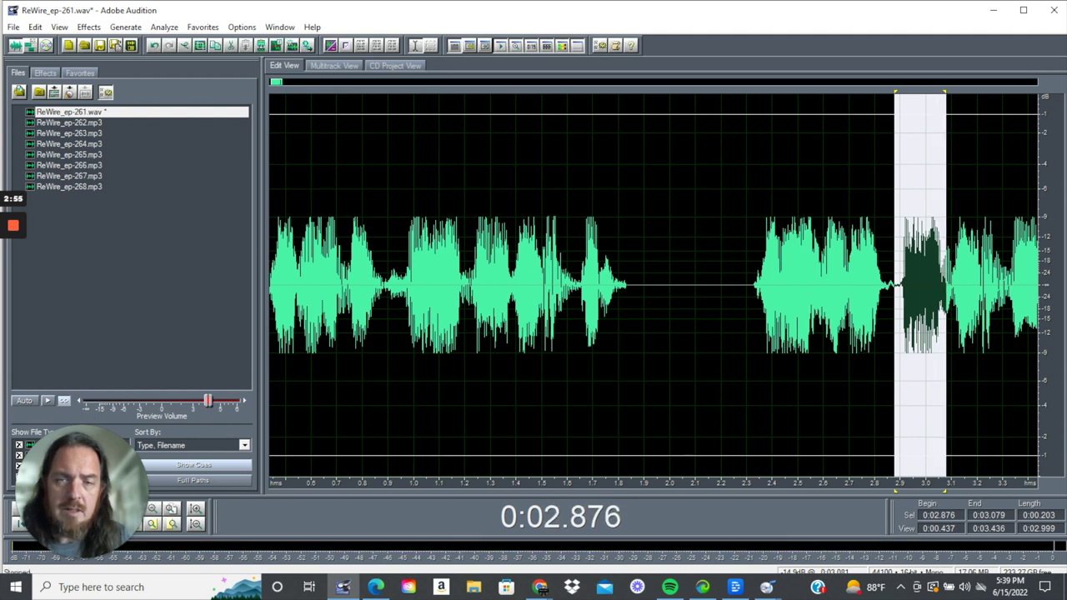
Extend the selection to about 0:03.145, locate the narrow spike at about 0:02.952 in the waveform and delete it.
left_click(963, 284, "shift")
scroll(930, 284, "up", 8)
scroll(880, 284, "up", 6)
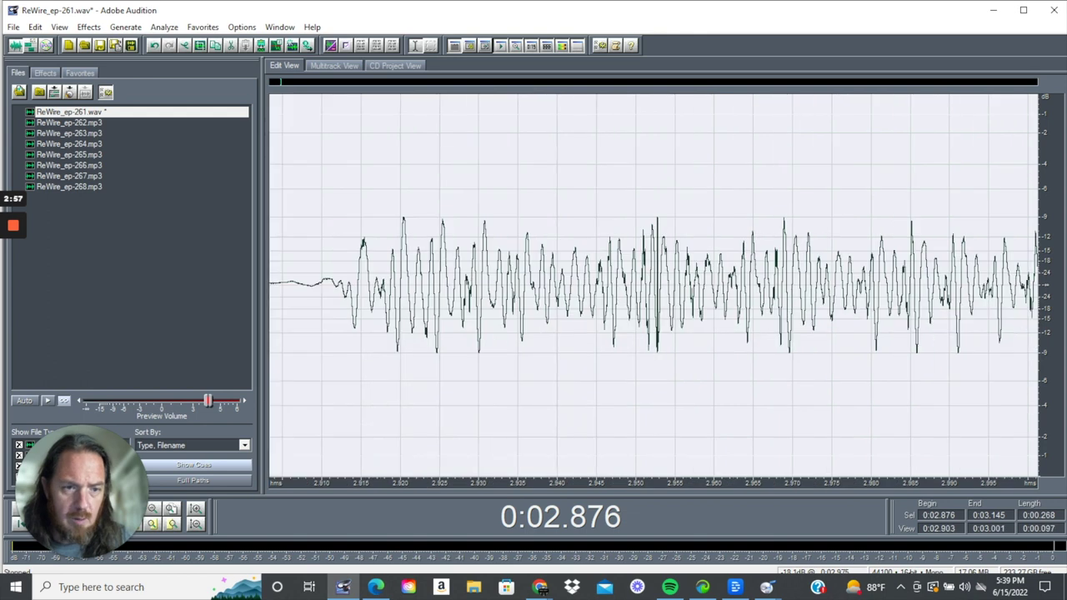
scroll(662, 283, "up", 6)
scroll(654, 283, "up", 1)
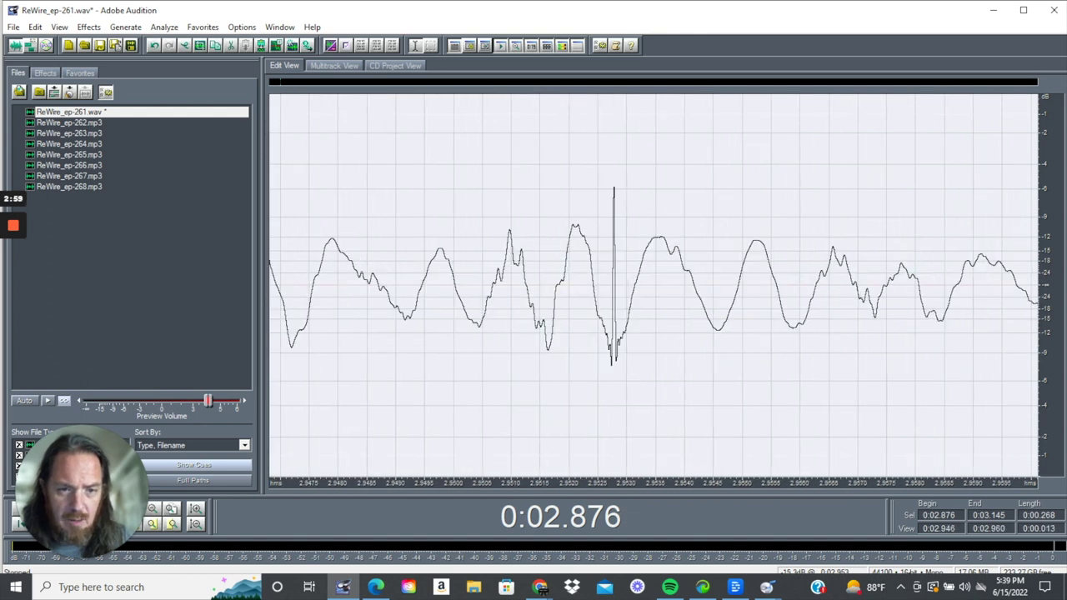
scroll(653, 283, "up", 1)
scroll(654, 283, "up", 1)
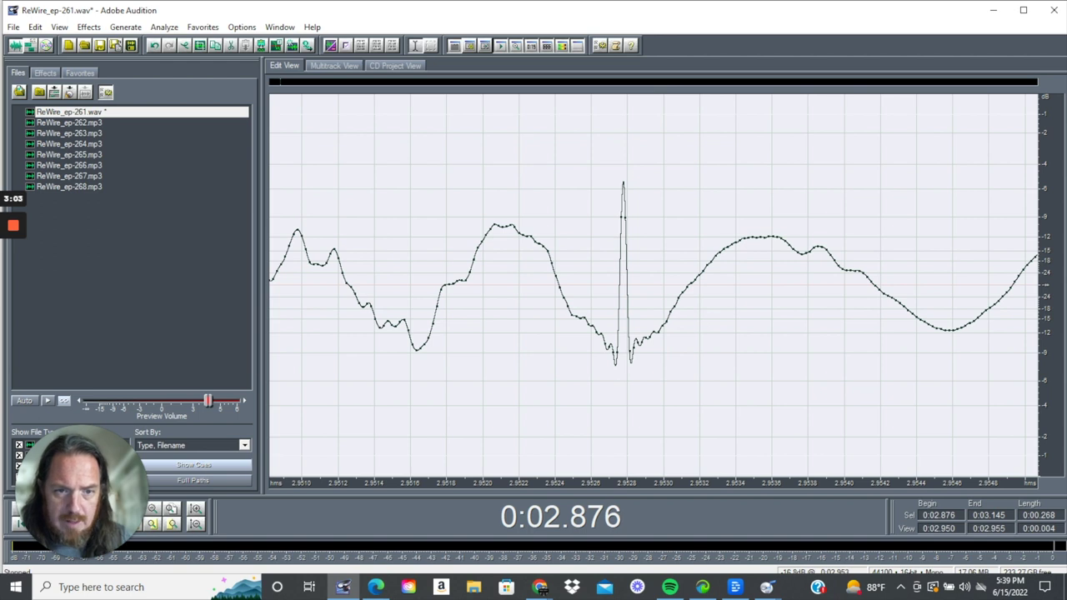
left_click_drag(615, 284, 631, 283)
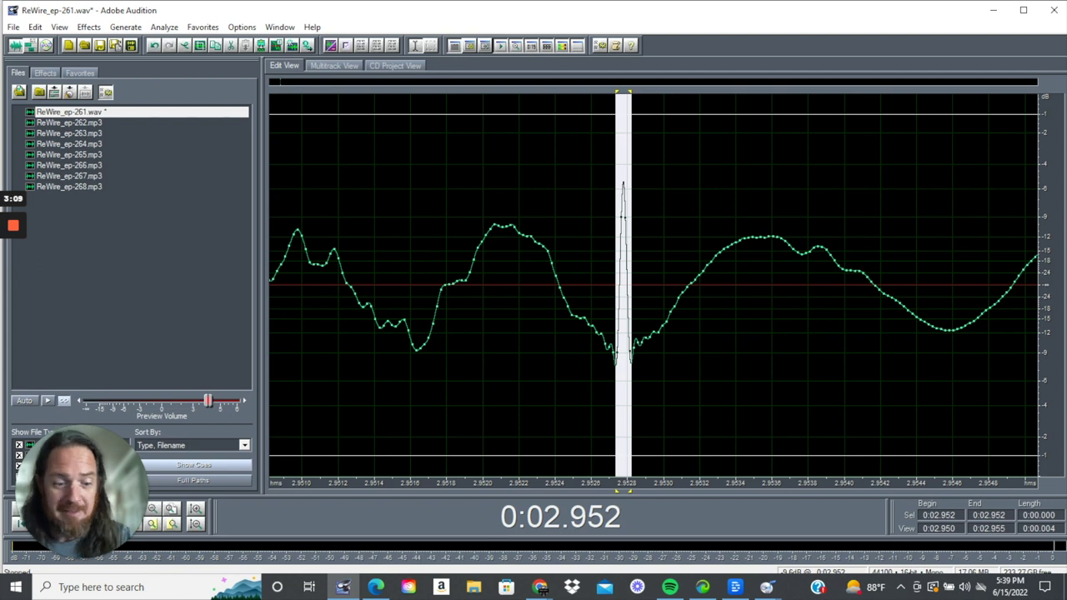
key("Delete")
Play the word around the deleted spike and the phrase from about 0:02.350, and reselect about 0:02.881 to 0:03.106.
scroll(592, 342, "down", 5)
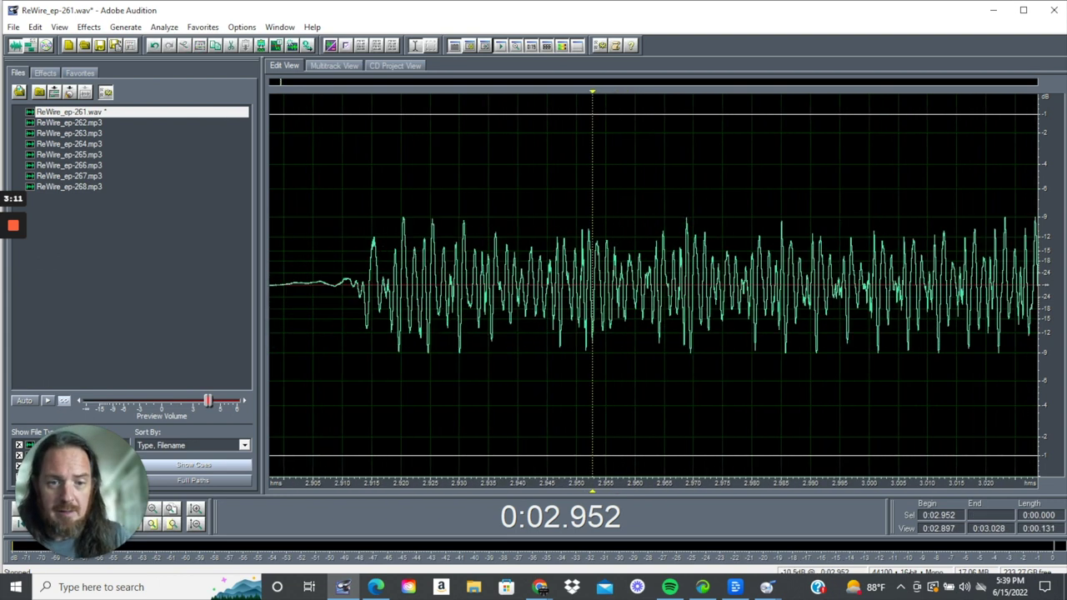
scroll(592, 342, "down", 2)
scroll(490, 317, "down", 3)
left_click_drag(398, 296, 749, 296)
key("space")
key("space")
scroll(724, 296, "down", 3)
key("space")
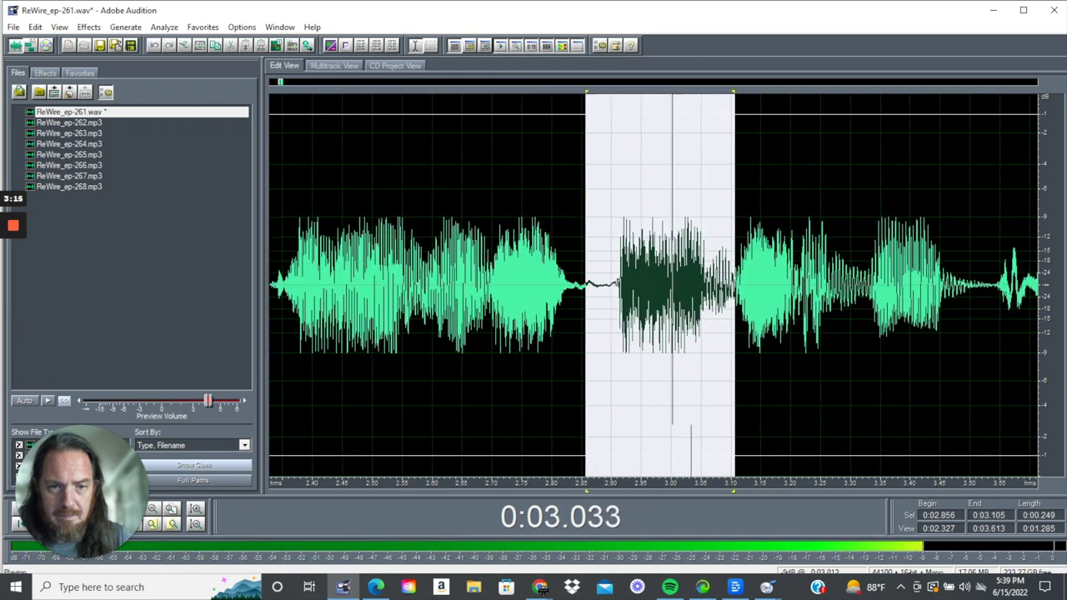
left_click(283, 291)
key("space")
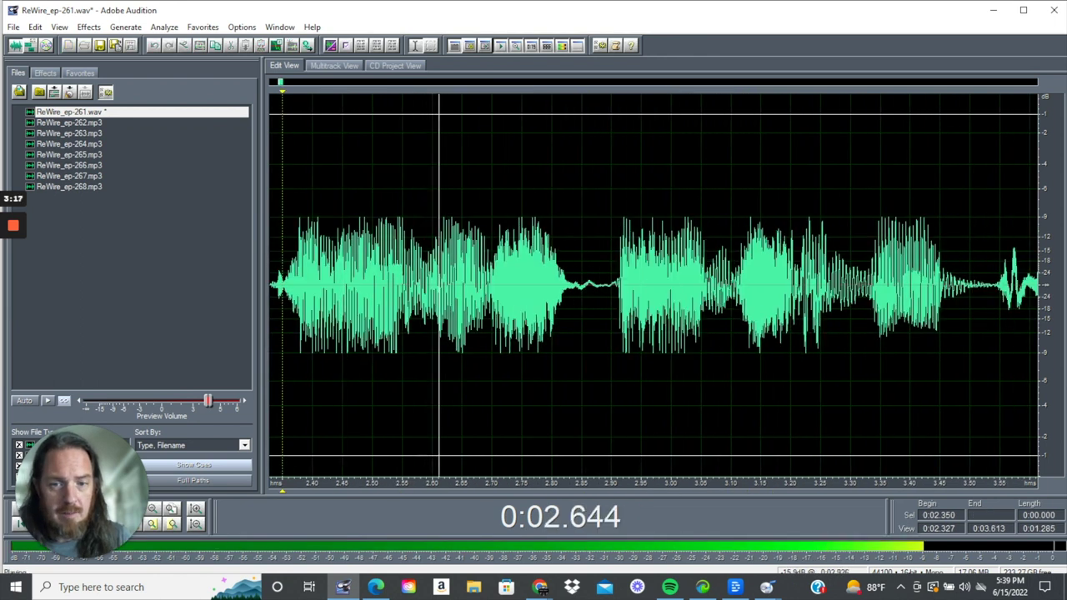
key("space")
left_click_drag(600, 300, 734, 283)
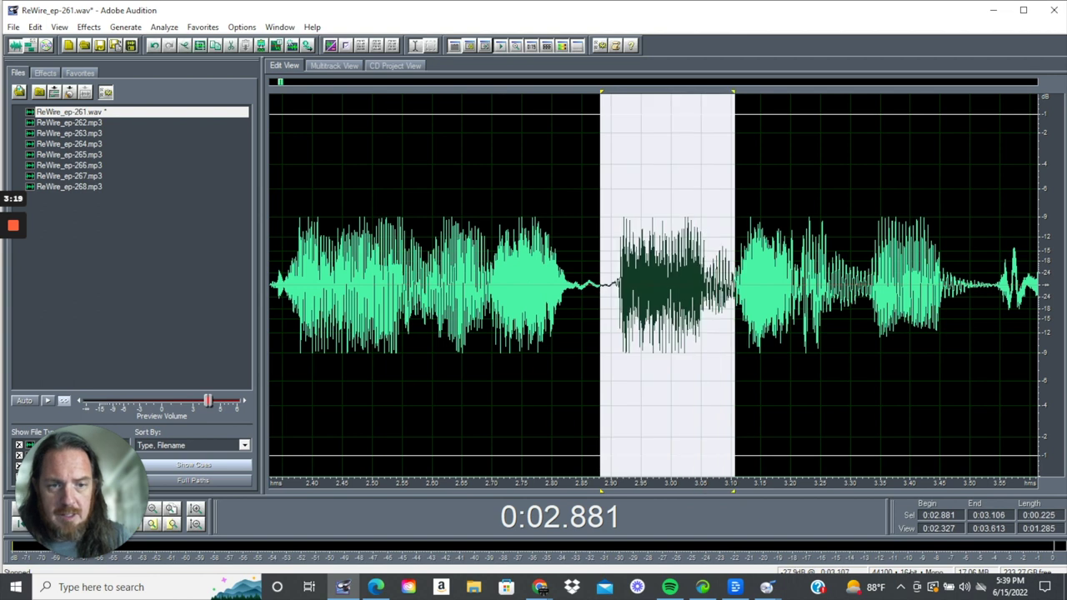
Undo the spike deletion and play the word from about 0:02.871 to 0:03.094 for comparison.
left_click(35, 27)
left_click(50, 43)
left_click(642, 283)
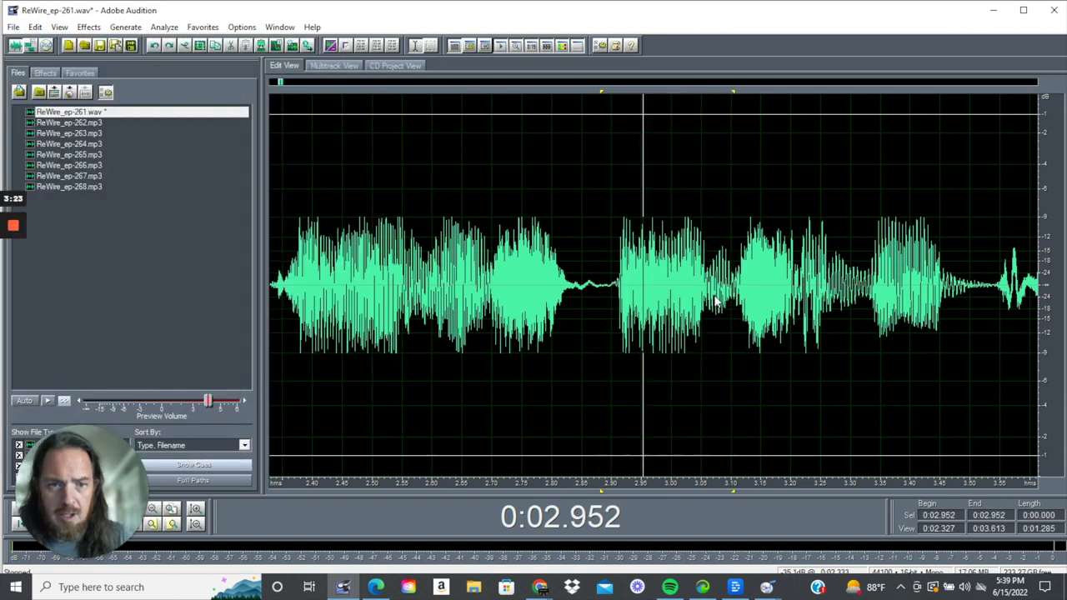
left_click_drag(594, 283, 727, 283)
key("space")
key("space")
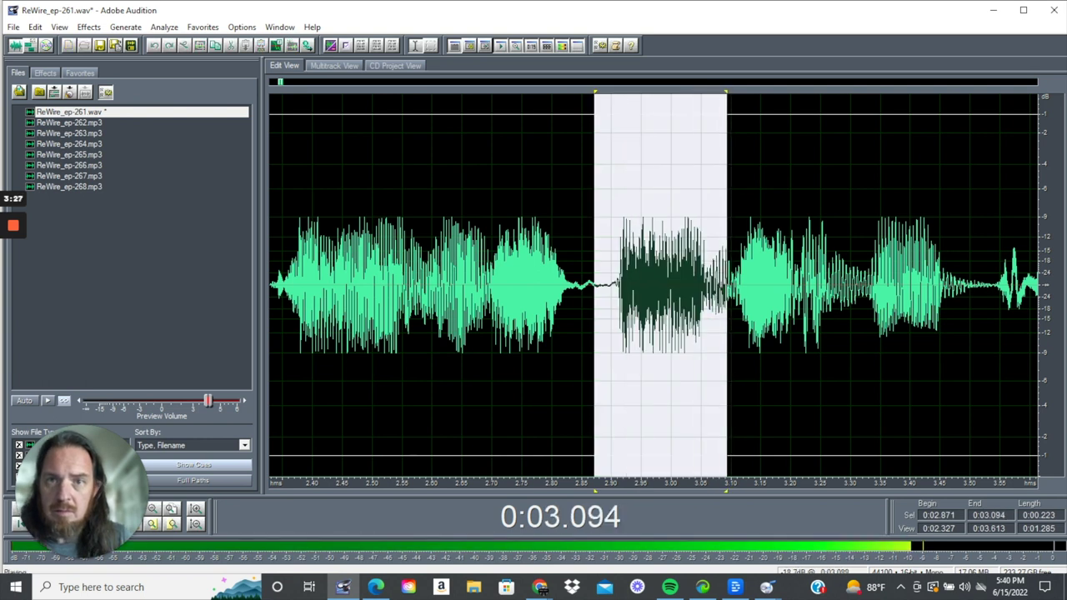
Redo the spike deletion and play the narration from about 0:02.874 to check it.
left_click(35, 26)
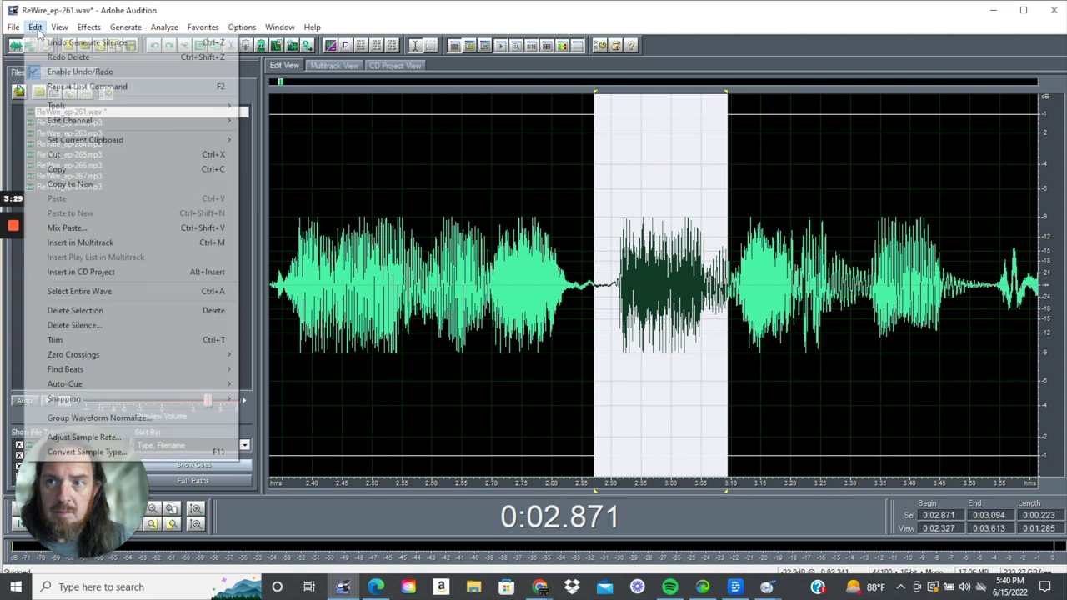
left_click(64, 56)
left_click(596, 342)
key("space")
scroll(653, 320, "down", 2)
key("space")
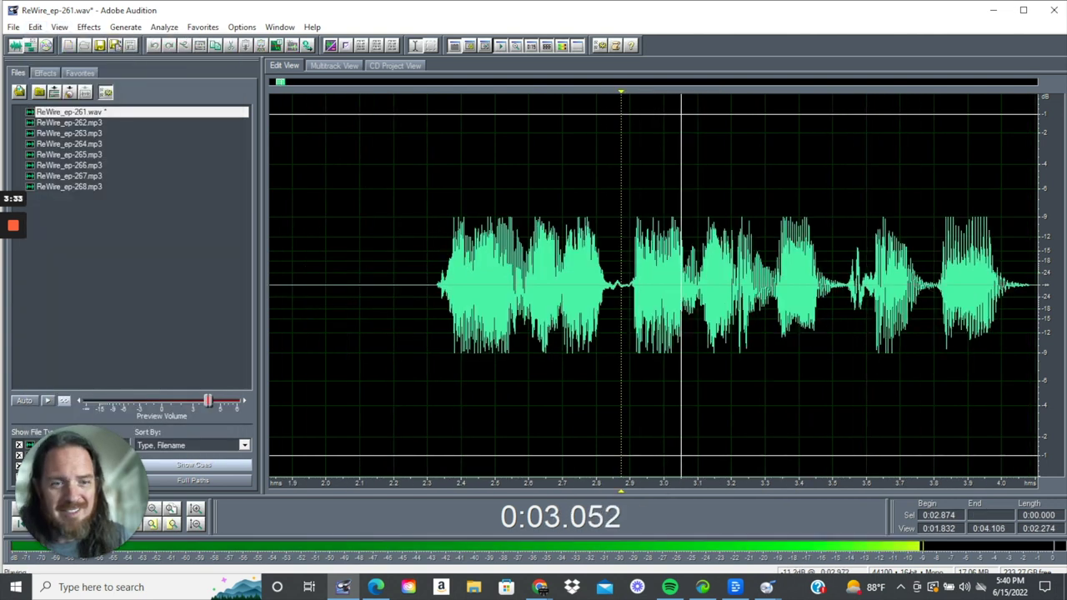
Apply the Fade In preset of Amplify/Fade to the sound from about 0:03.534 to 0:03.666.
left_click_drag(844, 337, 888, 337)
left_click_drag(888, 250, 889, 250)
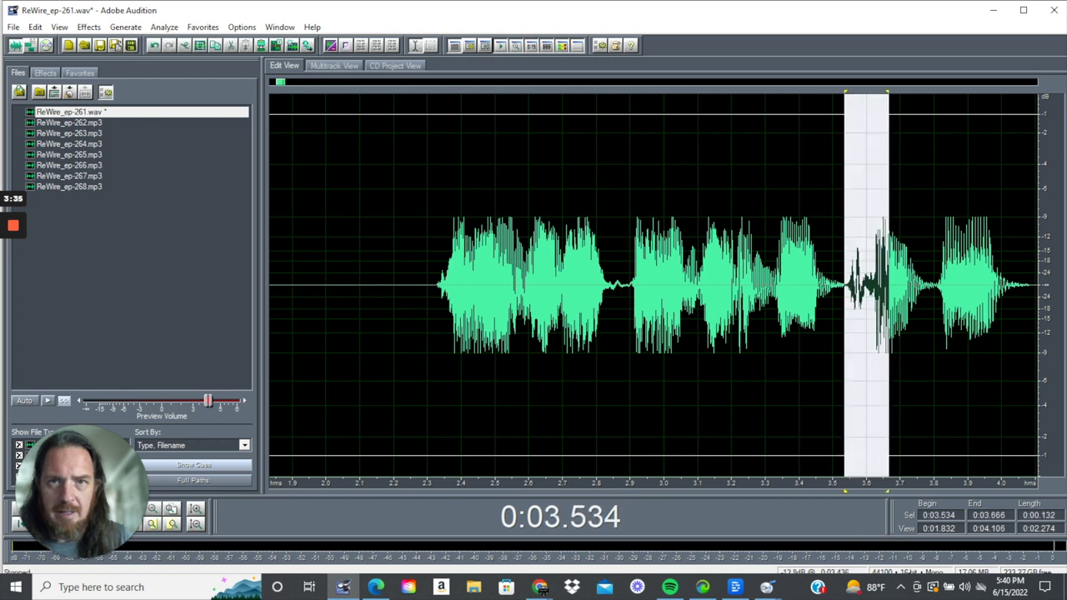
mouse_move(139, 94)
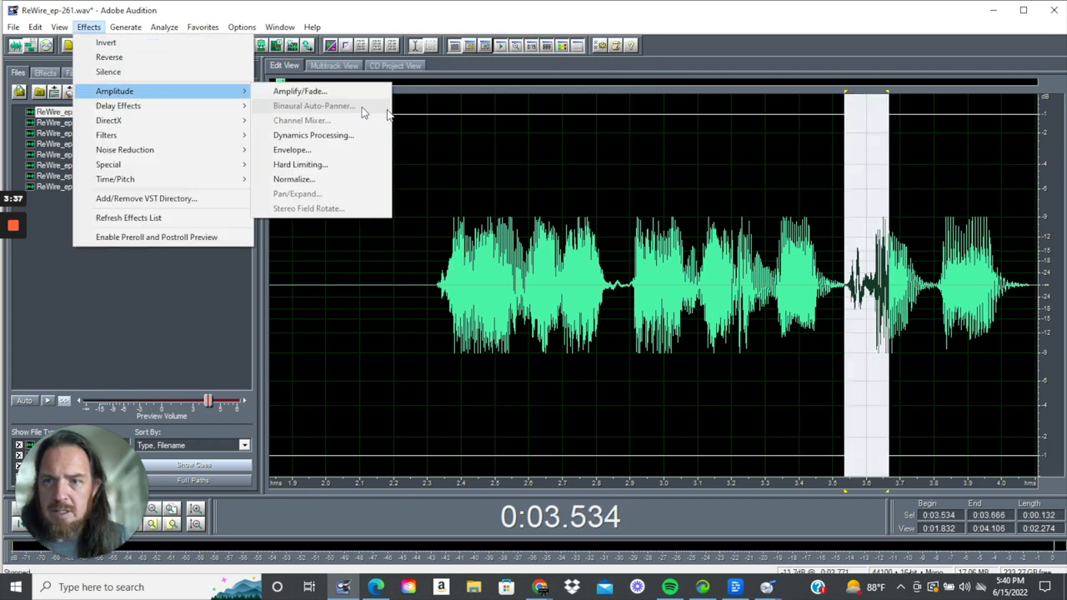
left_click(333, 91)
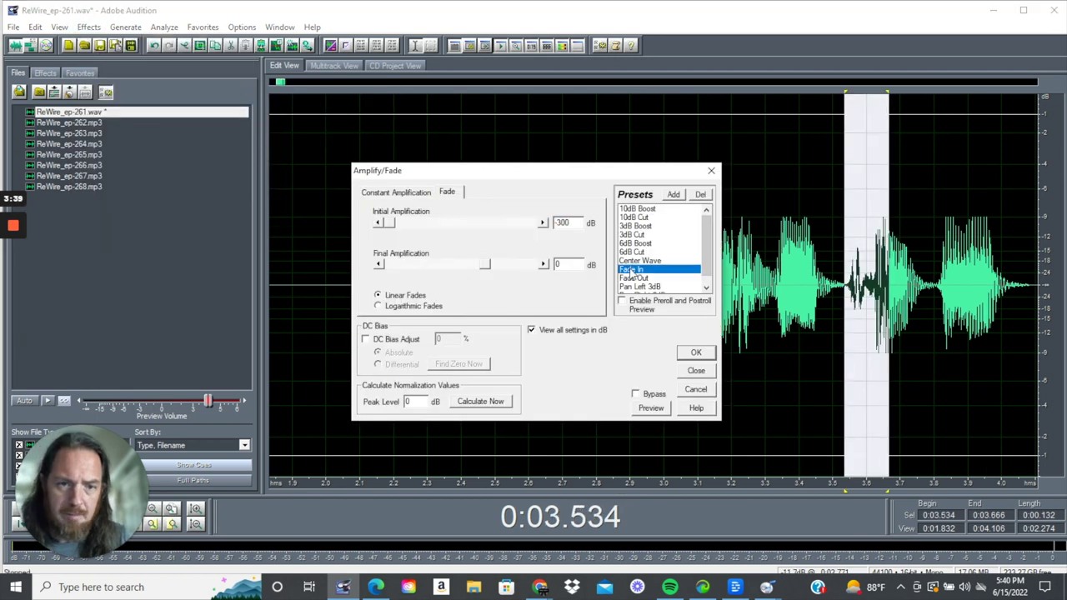
left_click(696, 354)
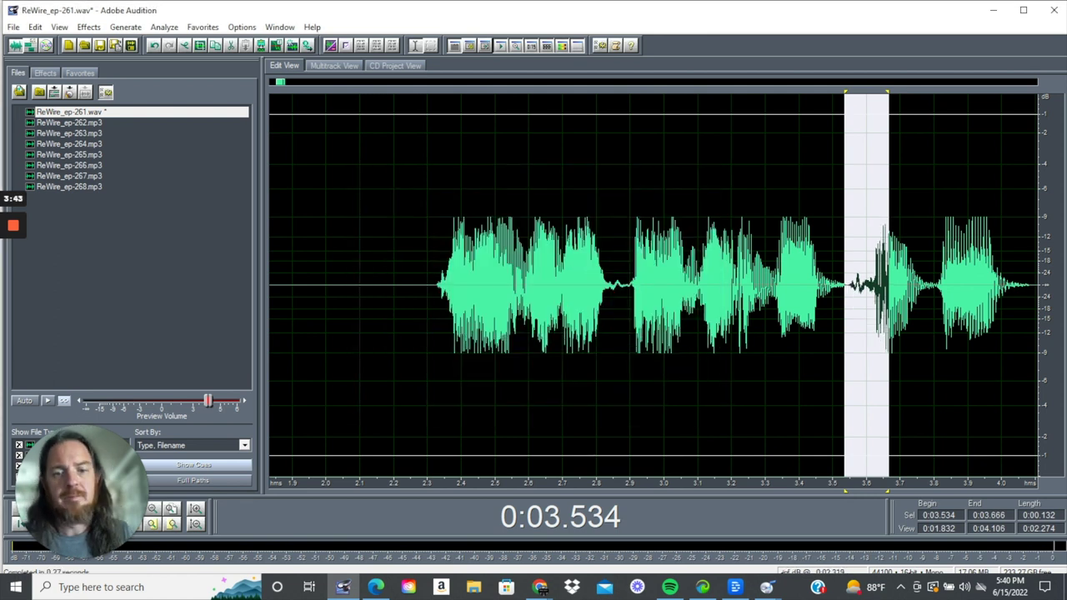
Play back the narration from about 0:02.318 through the newly faded sound and the words after it.
left_click(433, 285)
scroll(433, 285, "down", 2)
key("space")
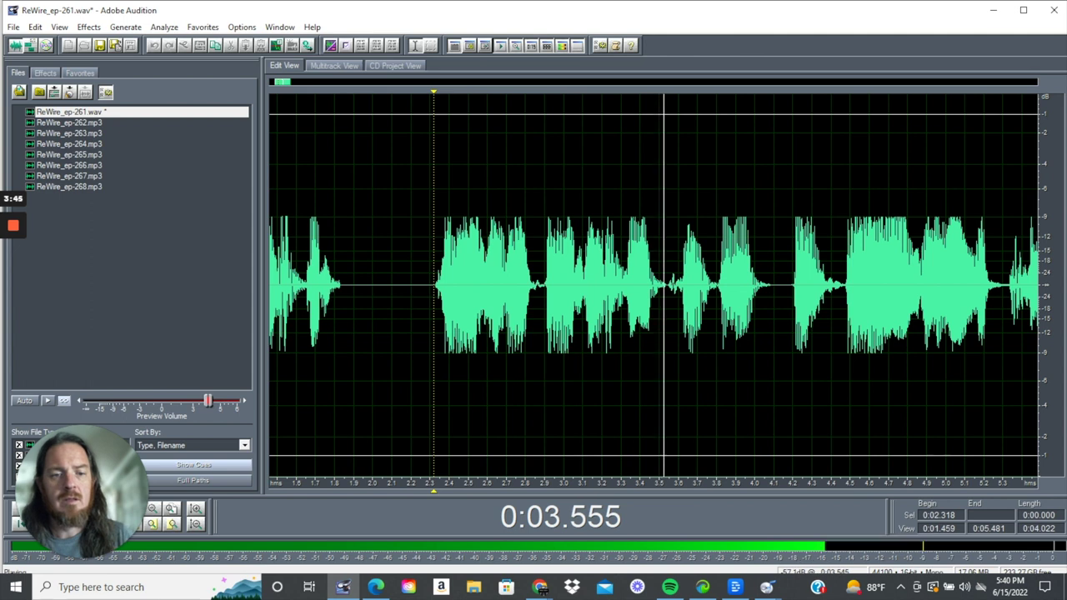
left_click_drag(669, 285, 1041, 285)
key("space")
Select the word from about 0:04.200 to 0:04.455 and play it repeatedly to listen for a click.
left_click(680, 285)
left_click_drag(680, 285, 729, 285)
key("space")
key("space")
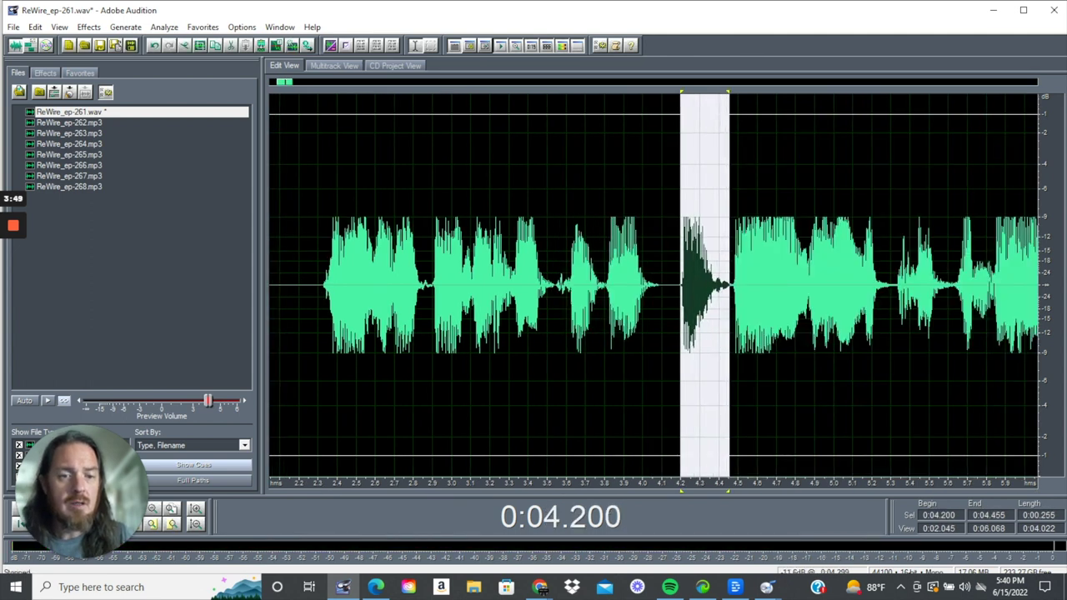
key("space")
key("space")
Locate the click within the selected word and delete its spike from about 0:04.248 to 0:04.249.
scroll(700, 285, "up", 8)
key("space")
scroll(1033, 285, "up", 1)
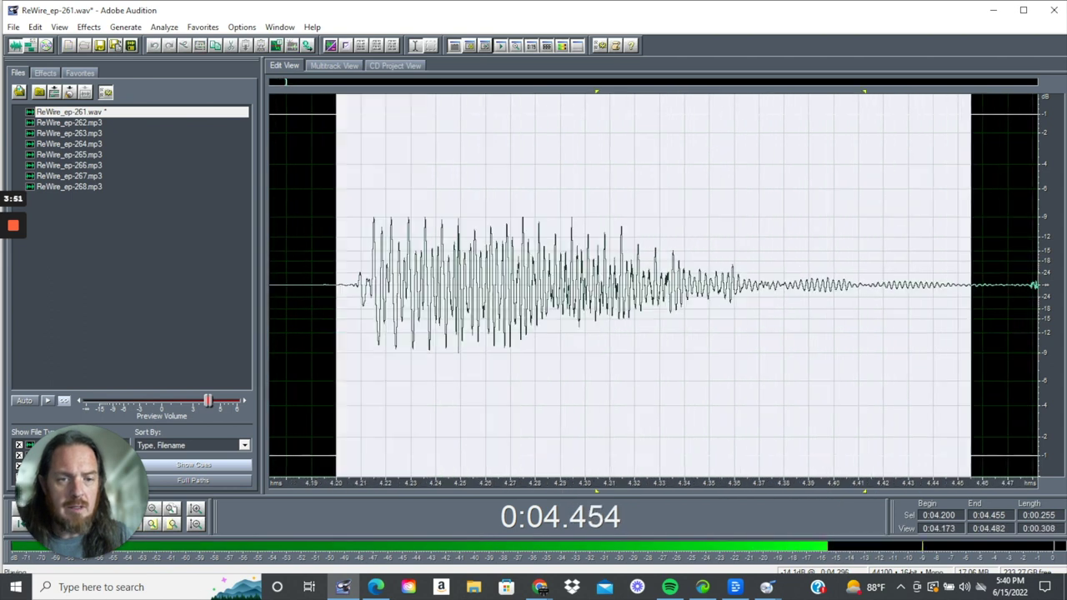
key("space")
scroll(440, 285, "up", 5)
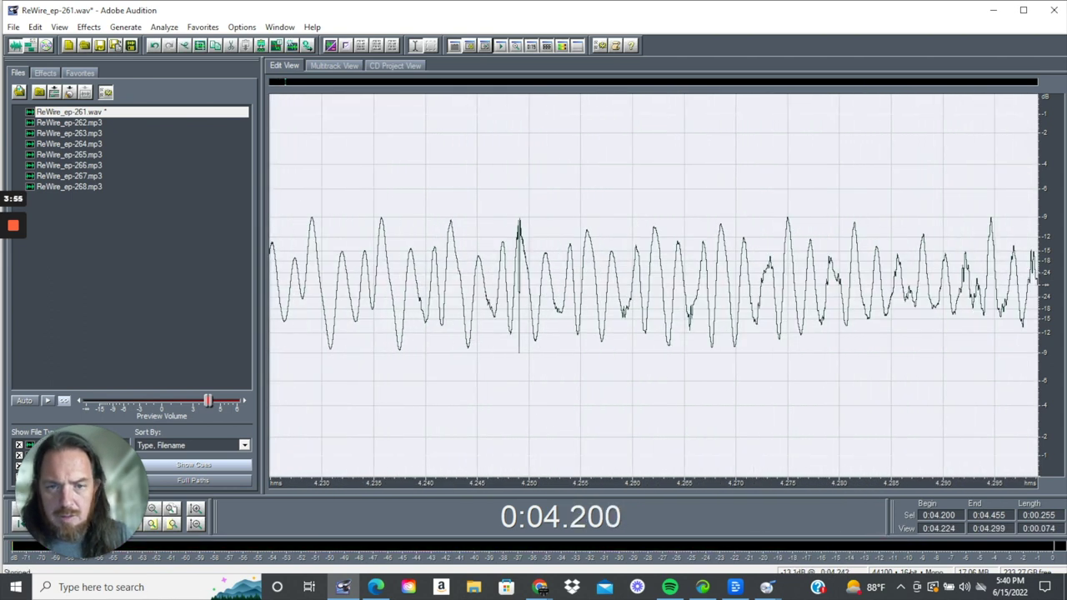
scroll(500, 283, "up", 5)
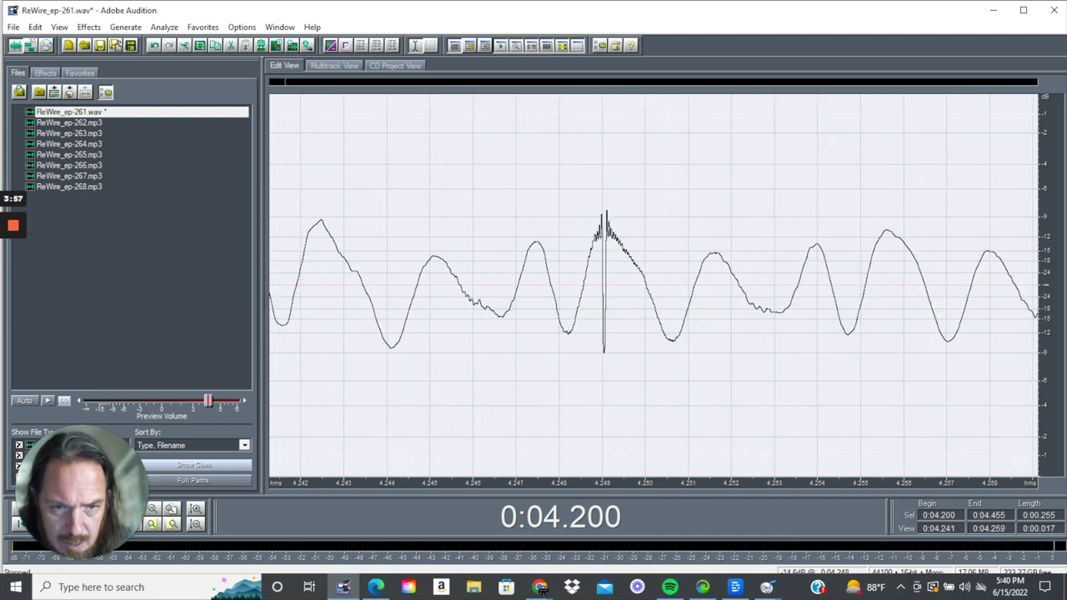
left_click_drag(594, 236, 612, 235)
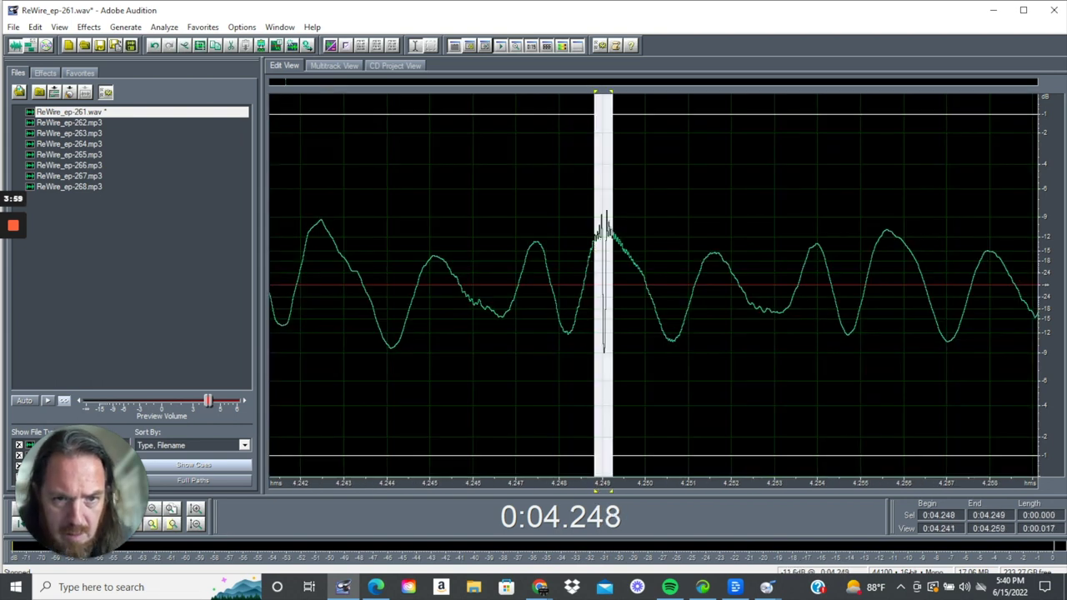
key("Delete")
scroll(594, 284, "down", 6)
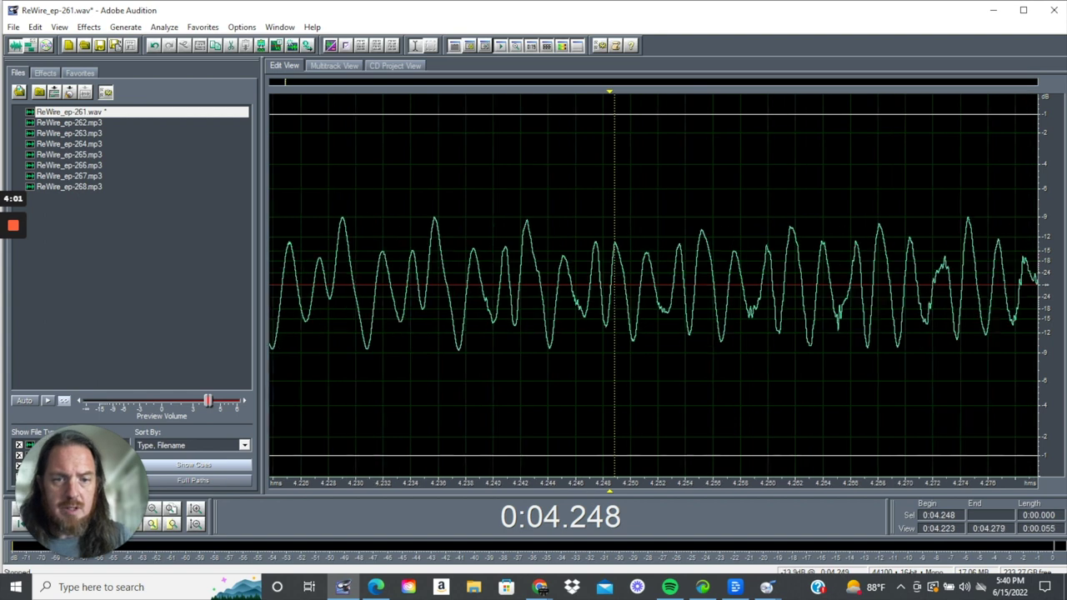
Play the repaired word repeatedly, including the section from about 0:04.158 to 0:04.437, to check for remaining clicks.
left_click(447, 283)
key("space")
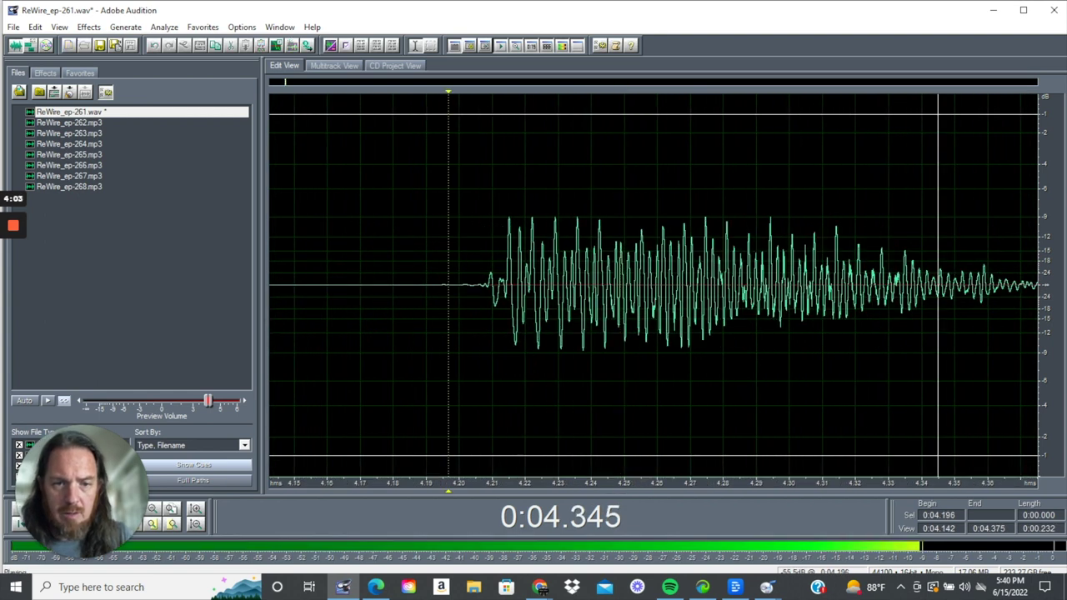
scroll(447, 284, "down", 4)
key("space")
scroll(448, 284, "down", 3)
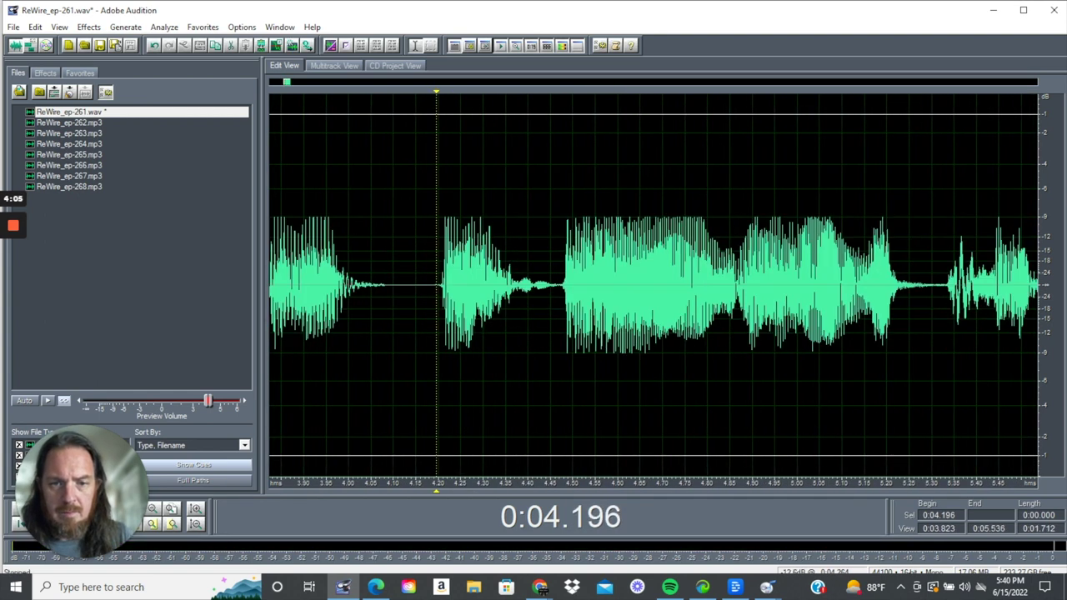
key("space")
key("space")
left_click_drag(420, 283, 544, 283)
key("space")
key("space")
key("space")
key("space")
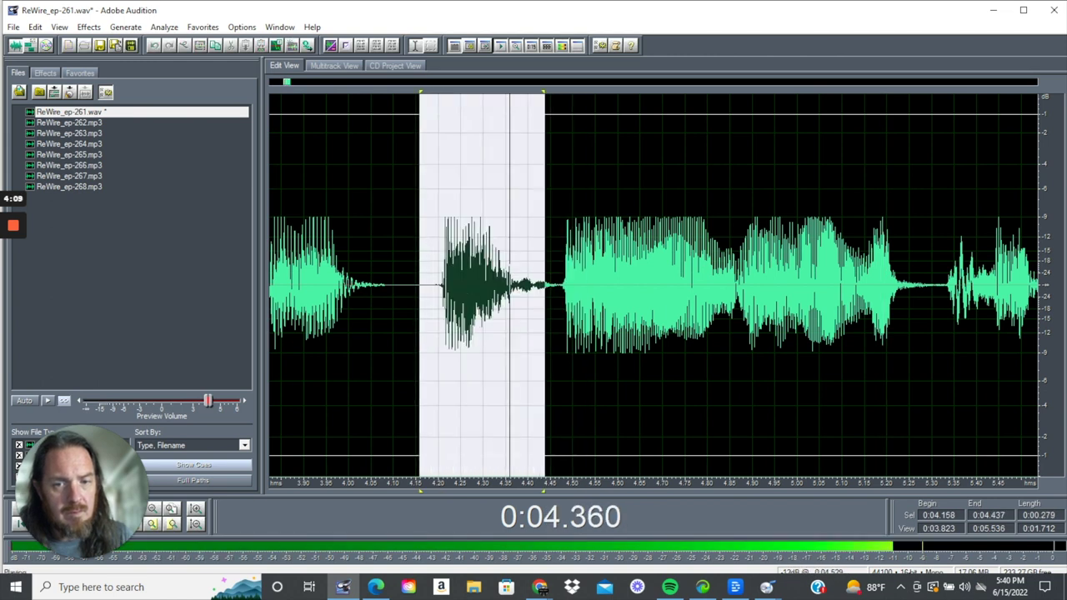
Undo the spike deletion and replay the word from about 0:04.171 to compare it with the repaired version.
left_click(35, 28)
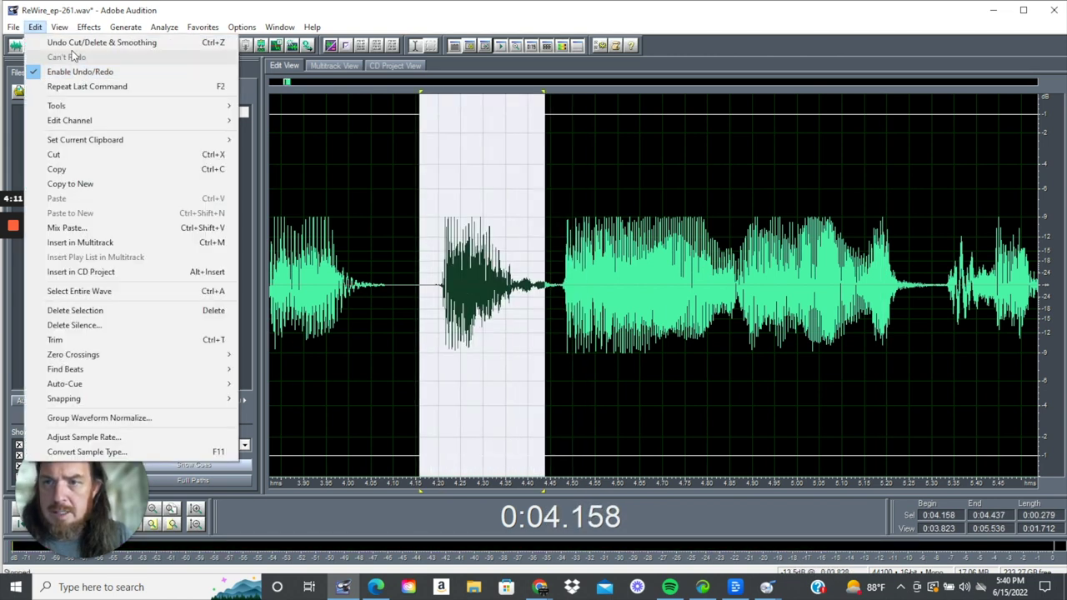
left_click(72, 45)
left_click(426, 325)
key("space")
key("space")
key("space")
key("space")
key("space")
key("space")
key("space")
key("space")
key("space")
key("space")
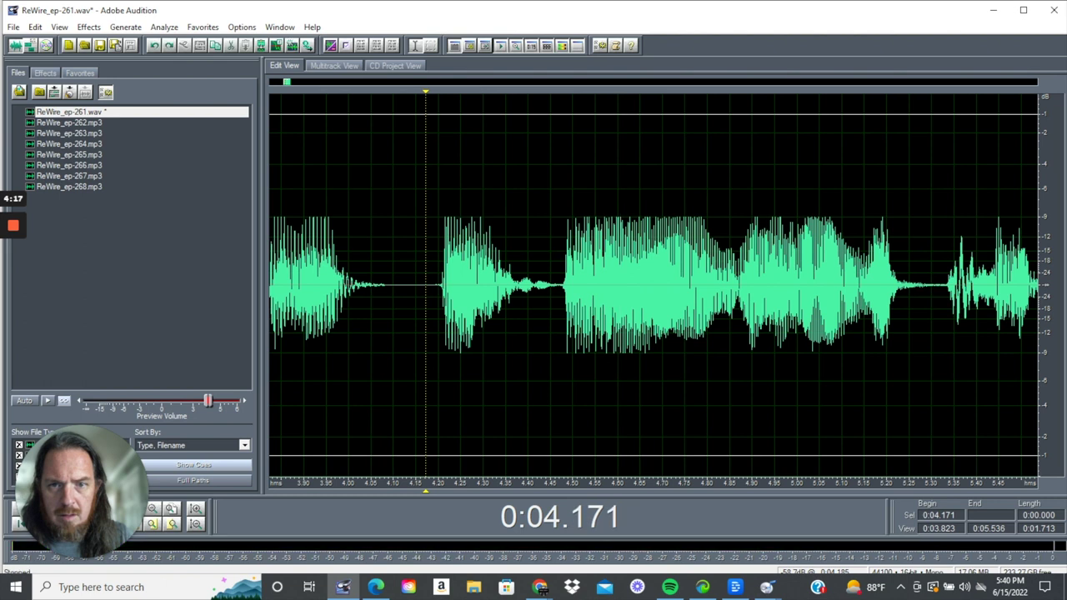
Redo the spike deletion and play the narration onward from about 0:04.141.
left_click(39, 29)
left_click(459, 259)
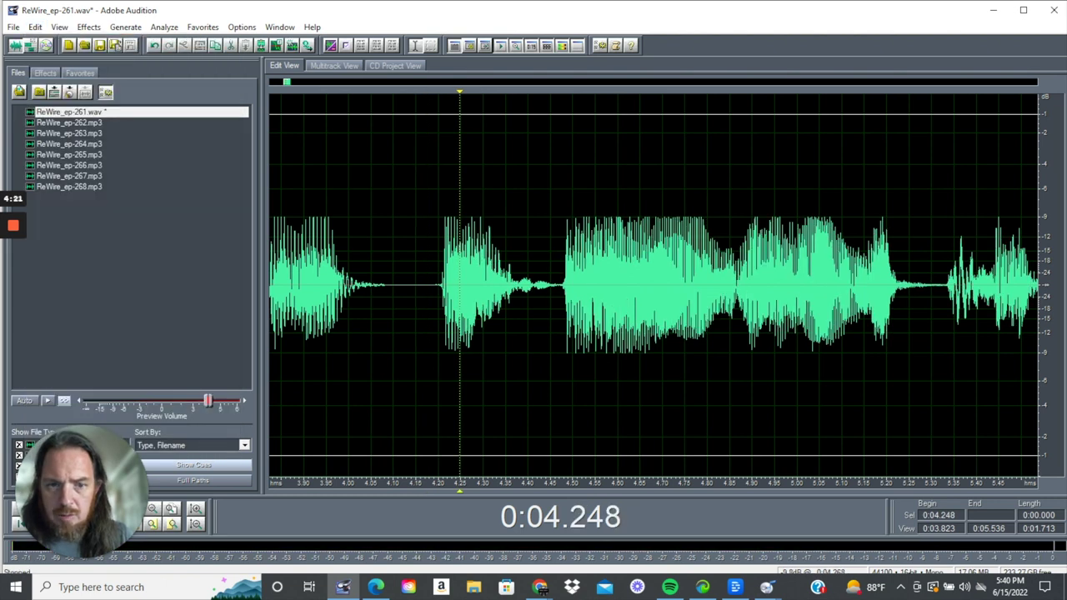
scroll(490, 284, "down", 3)
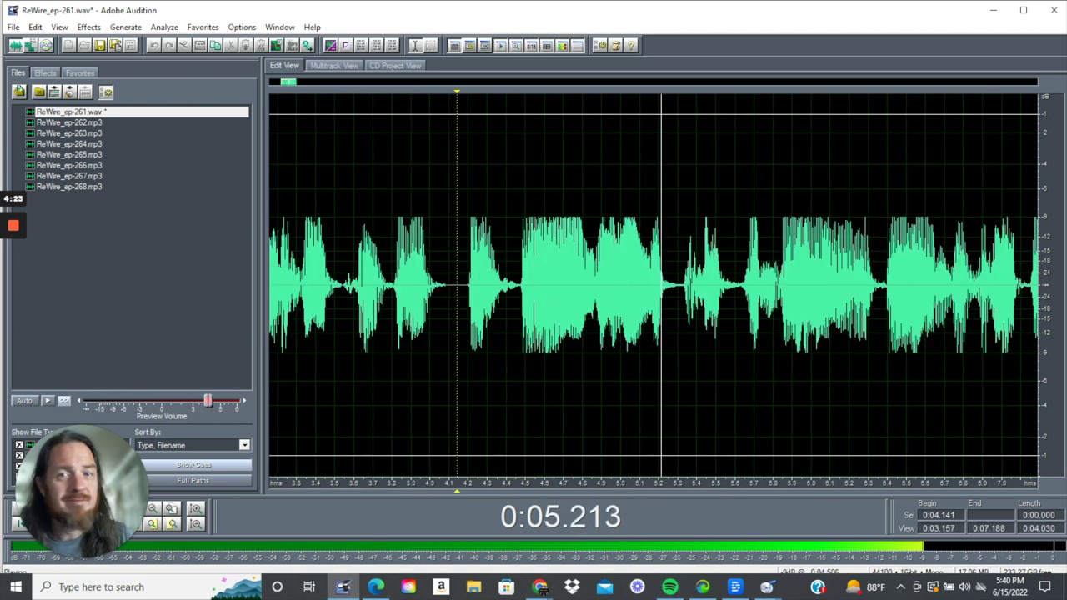
key("space")
key("space")
Apply a linear Amplify/Fade from -300 dB to 0 dB to the sound from about 0:05.300 to 0:05.463.
left_click_drag(678, 284, 709, 284)
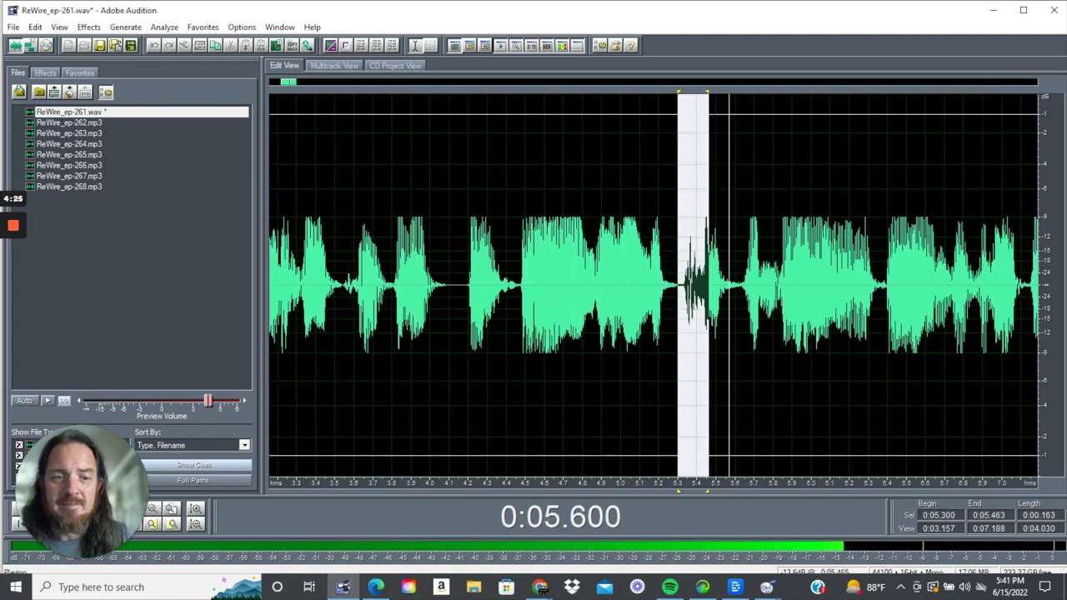
key("space")
key("space")
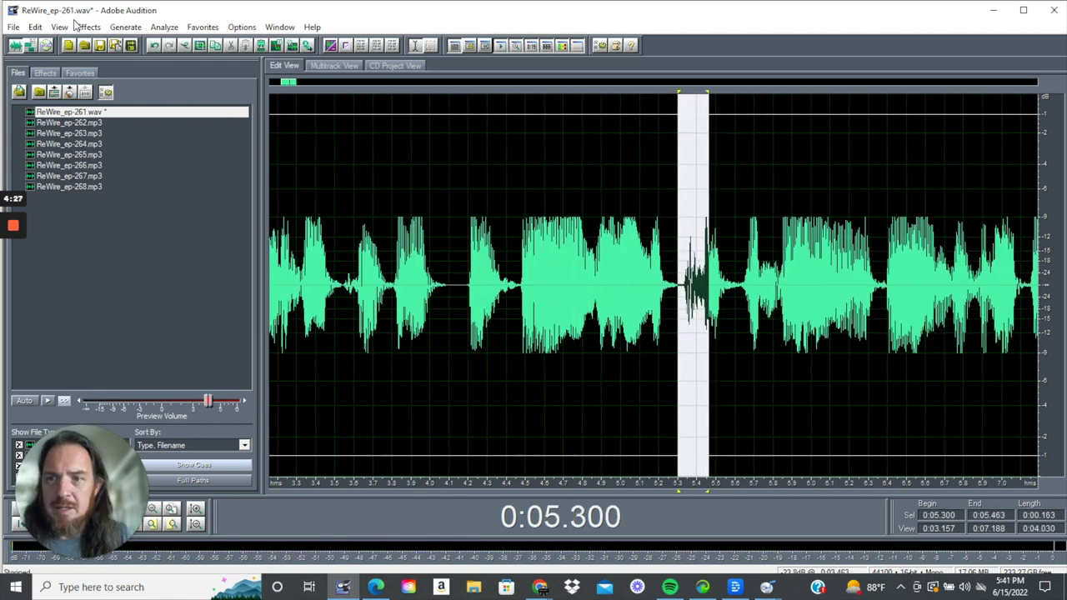
left_click(78, 26)
mouse_move(169, 94)
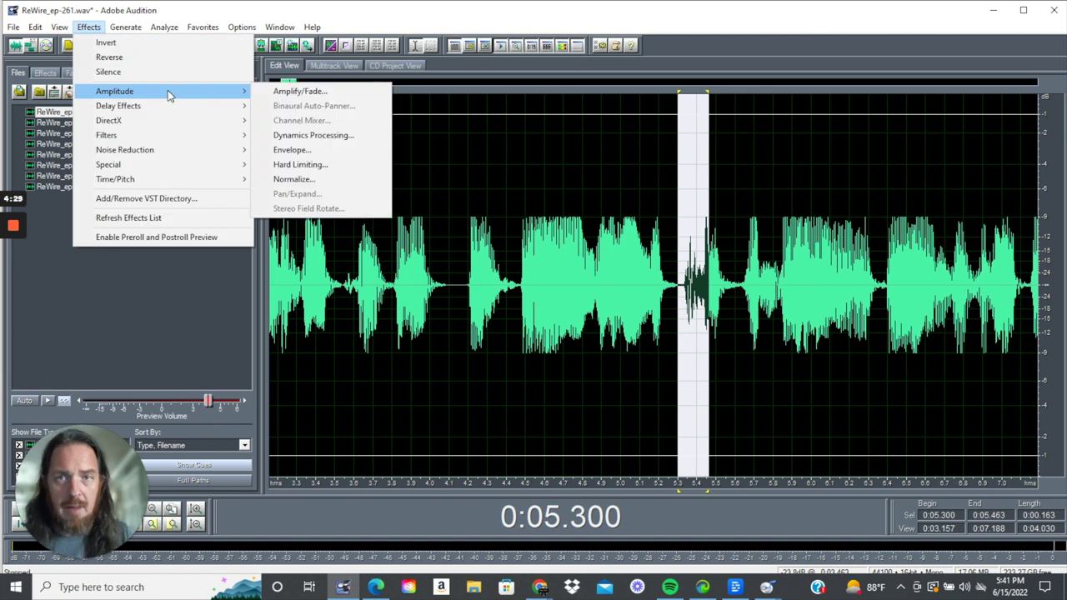
left_click(312, 91)
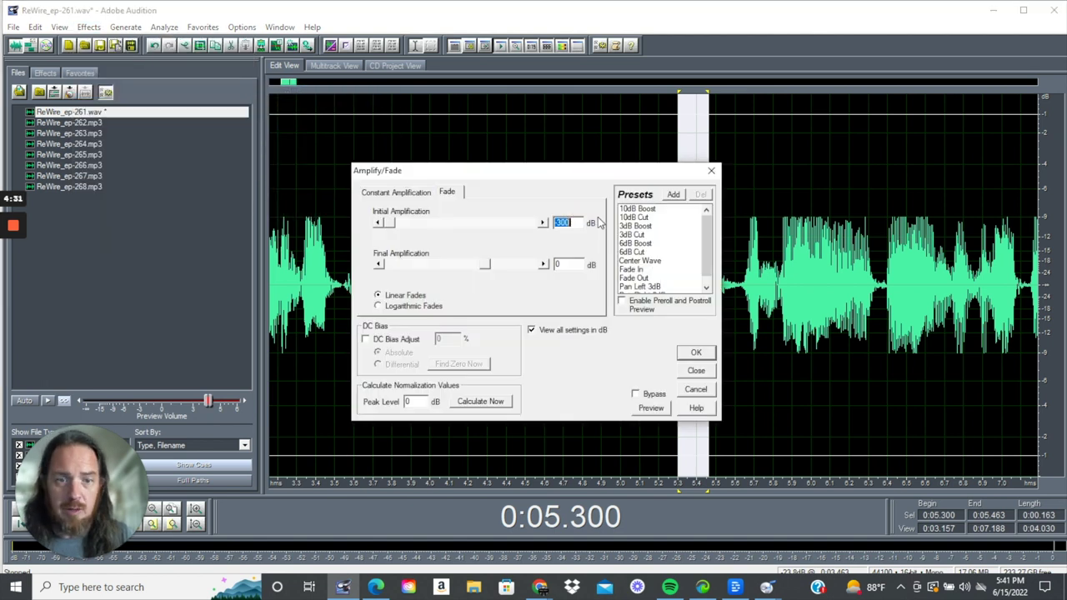
left_click(696, 354)
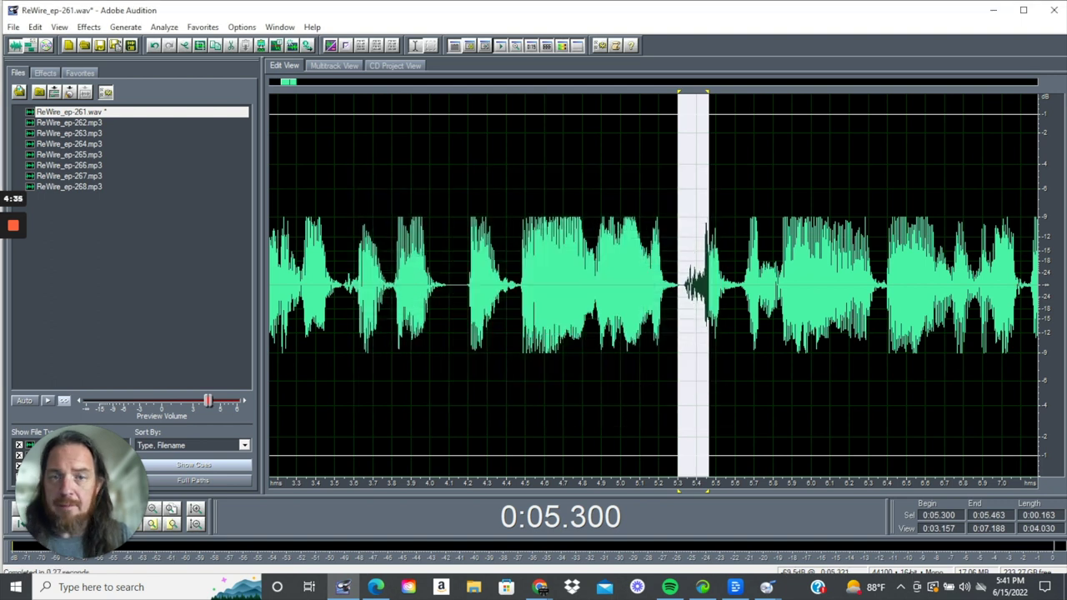
Play the faded sound and delete its low bump from about 0:05.362 to 0:05.390.
left_click(681, 354)
key("space")
key("space")
left_click_drag(678, 354, 705, 354)
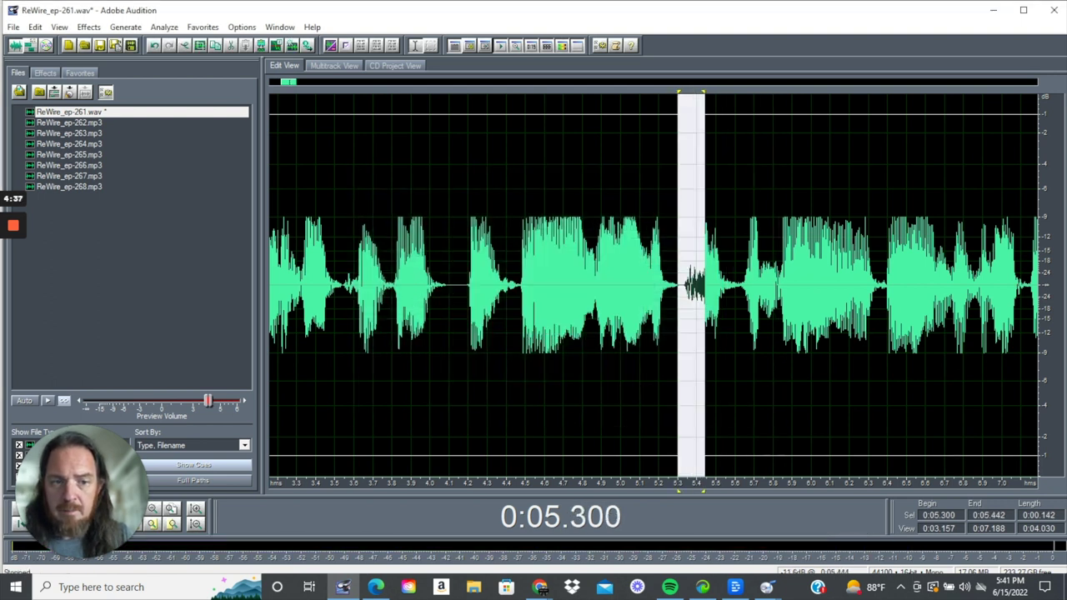
scroll(699, 325, "up", 7)
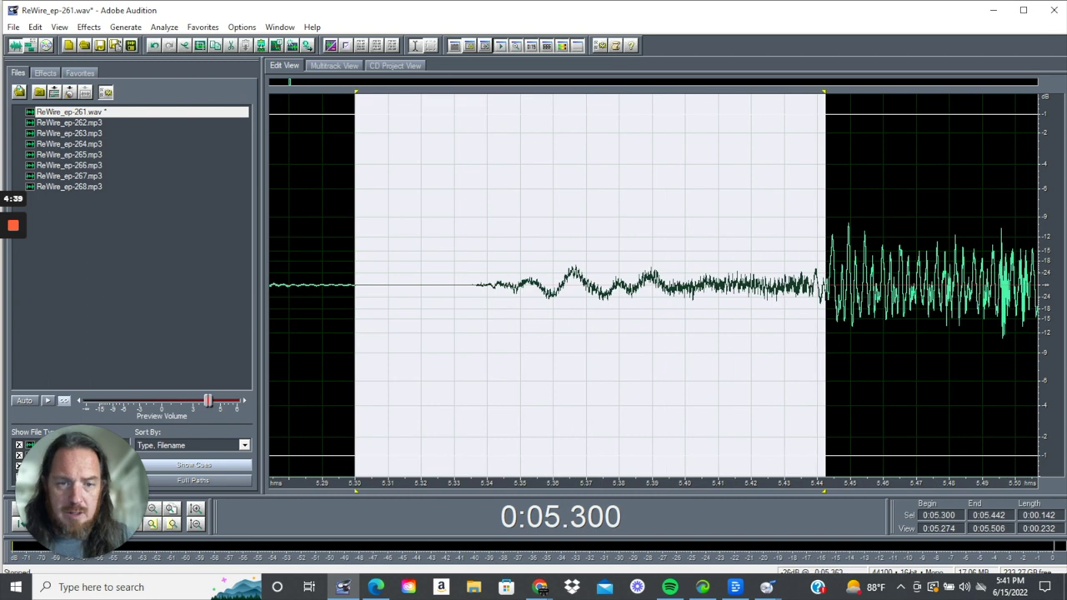
left_click_drag(564, 333, 652, 333)
key("Delete")
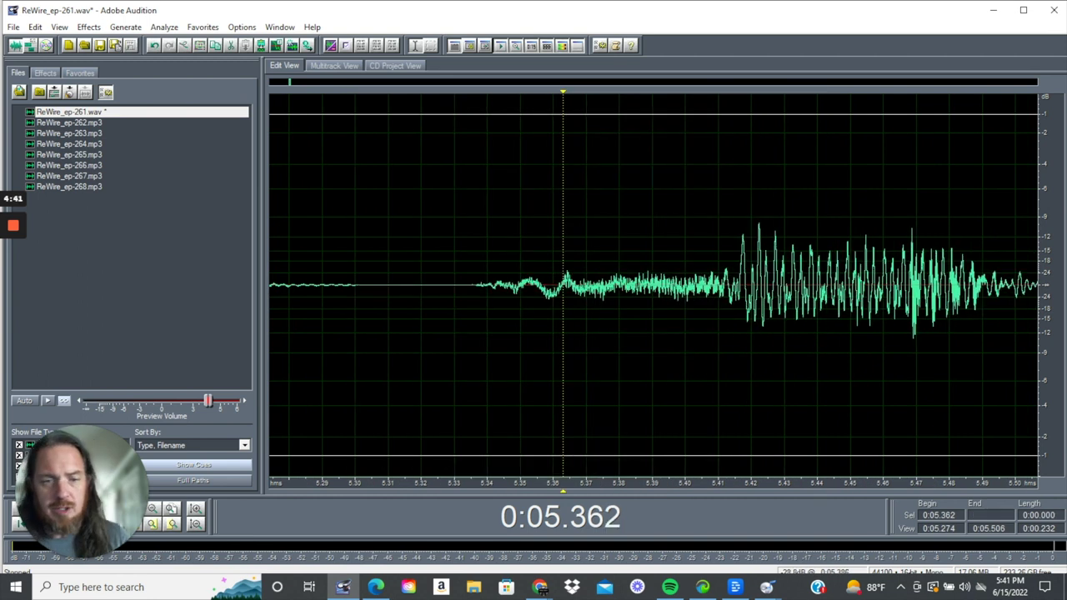
Play the narration from about 0:05.333 to check the shortened sound.
scroll(642, 334, "down", 4)
key("space")
key("space")
left_click(587, 334)
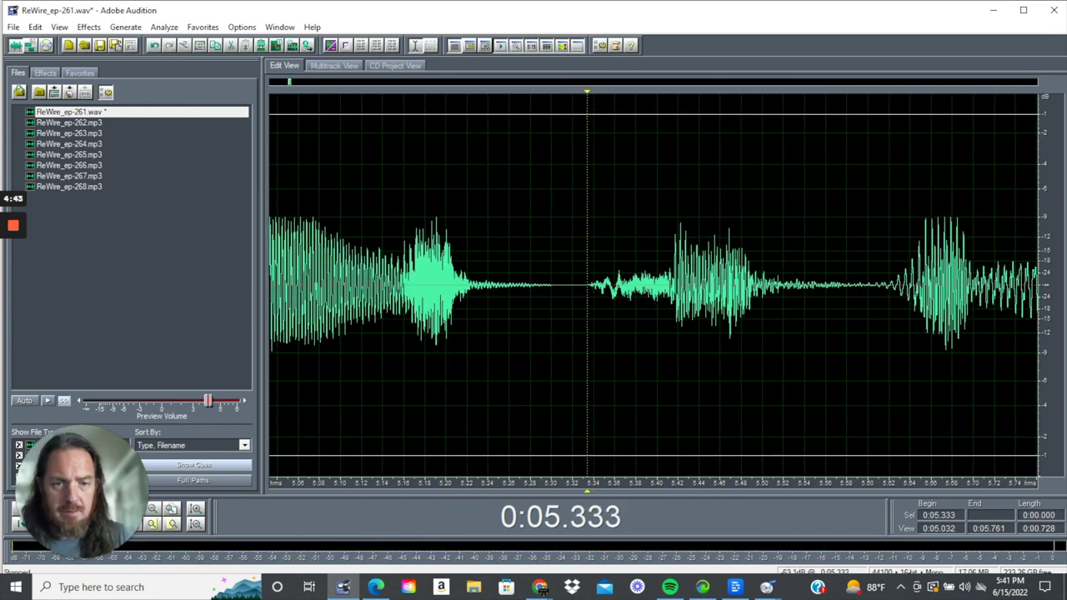
scroll(586, 333, "down", 2)
key("space")
key("space")
key("space")
Apply the Fade In preset of Amplify/Fade to the sound from about 0:05.329 to 0:05.429.
left_click_drag(584, 284, 642, 283)
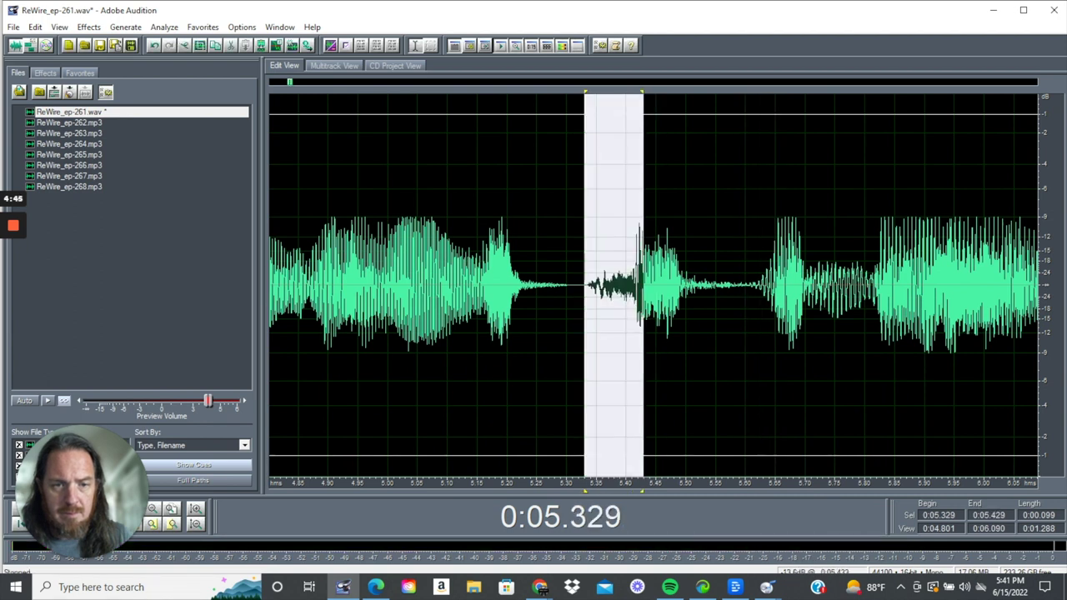
left_click(89, 27)
mouse_move(140, 92)
left_click(340, 89)
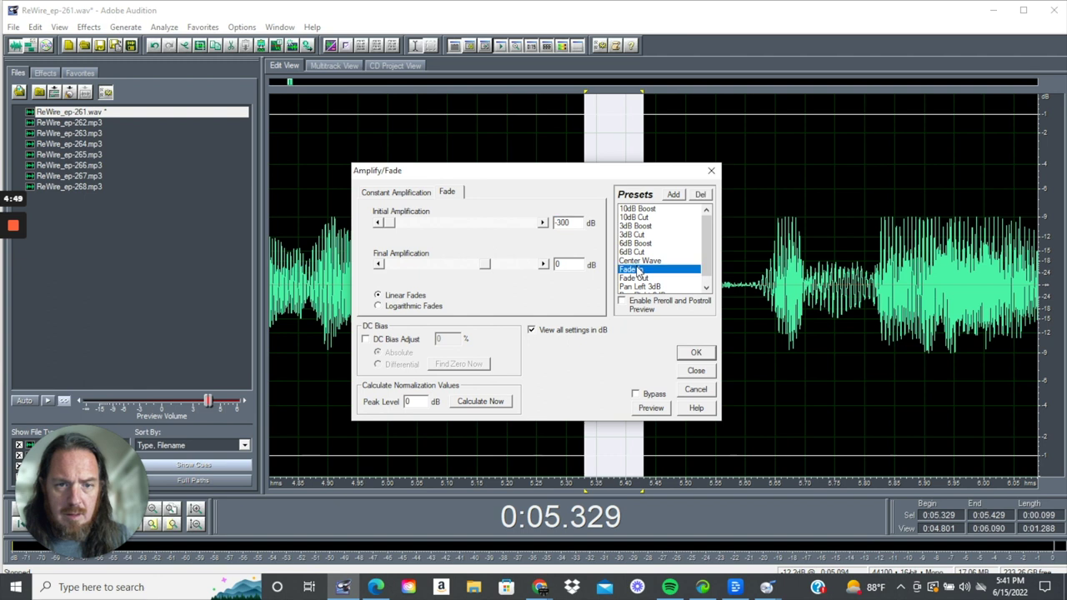
left_click(696, 351)
Play from about 0:05.324, then examine and play the section from about 0:05.400 to 0:05.516 for clicks.
left_click(580, 317)
scroll(580, 316, "down", 2)
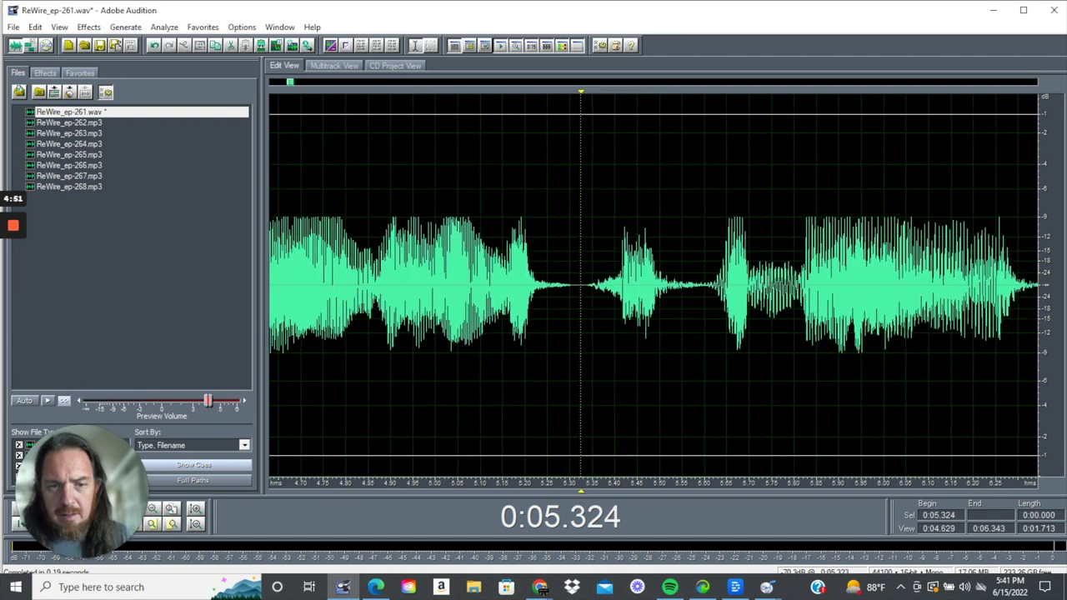
key("space")
key("space")
left_click_drag(599, 296, 628, 288)
key("space")
scroll(628, 288, "up", 4)
scroll(628, 284, "up", 4)
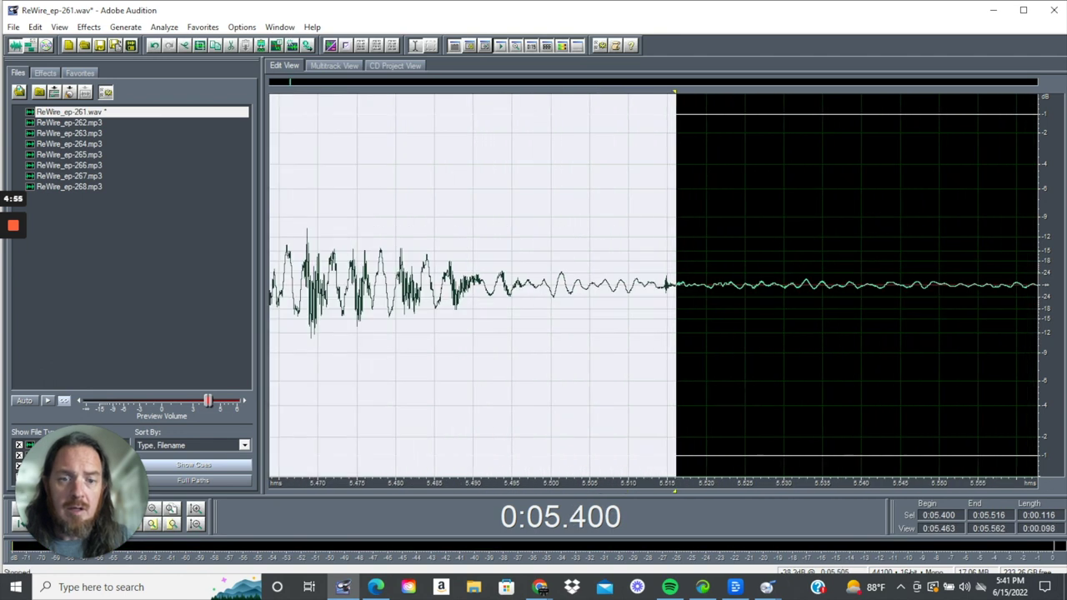
key("space")
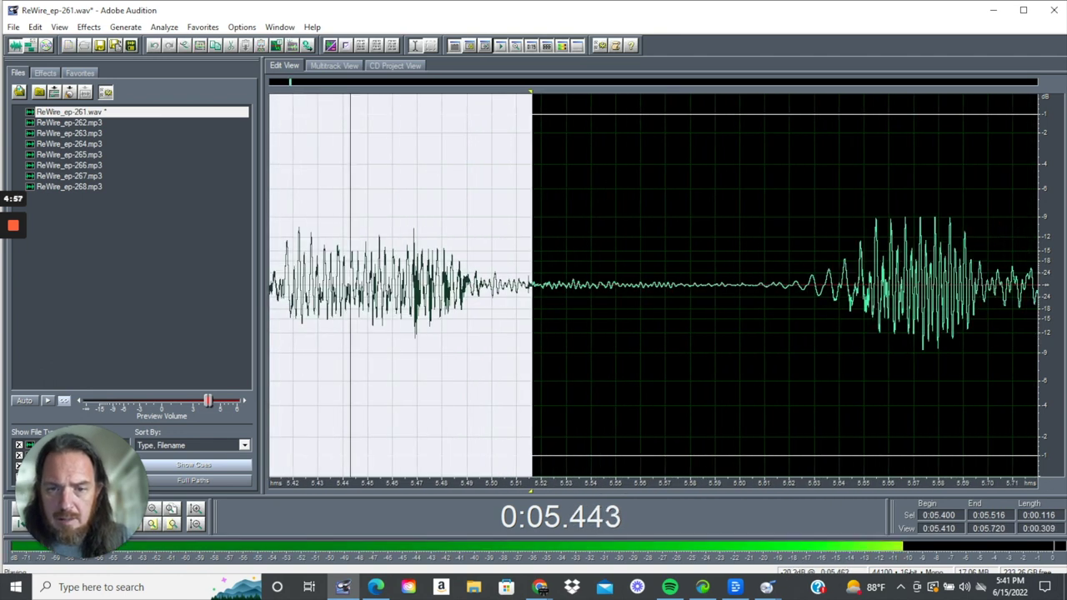
Replay the narrower section from about 0:05.426 to 0:05.490 to pinpoint the click.
mouse_move(372, 284)
left_mouse_down()
mouse_move(478, 283)
mouse_move(265, 283)
mouse_move(362, 284)
left_mouse_up()
key("space")
key("space")
scroll(450, 283, "up", 4)
key("space")
key("space")
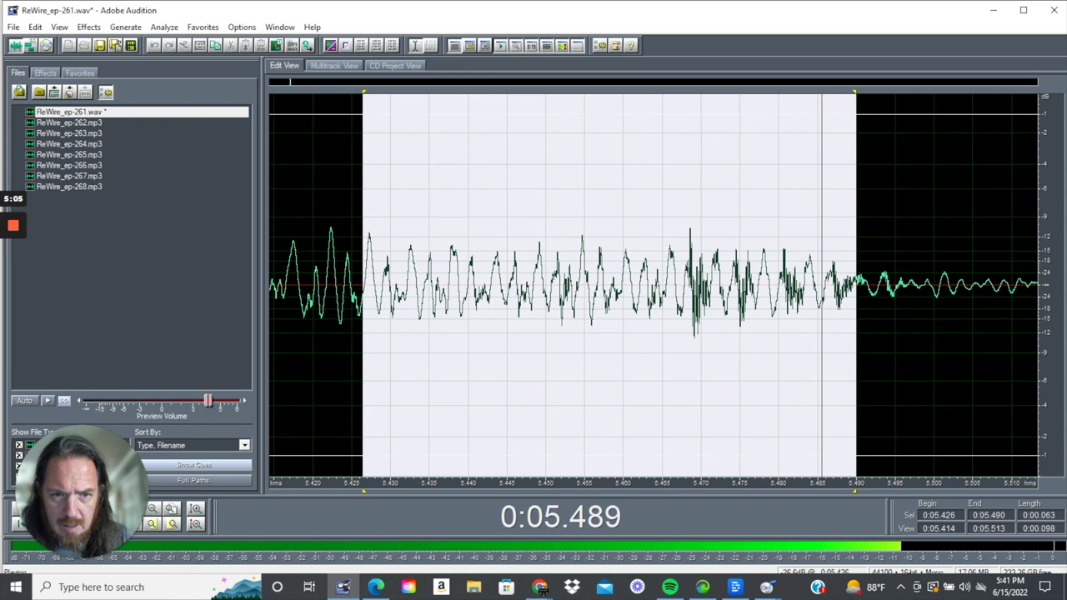
Play neighbouring parts of the word and examine its tail from about 0:05.480 to 0:05.513.
scroll(381, 283, "down", 4)
left_click_drag(343, 283, 413, 285)
scroll(598, 285, "down", 3)
key("space")
key("space")
left_click_drag(561, 285, 597, 284)
key("space")
scroll(590, 285, "up", 8)
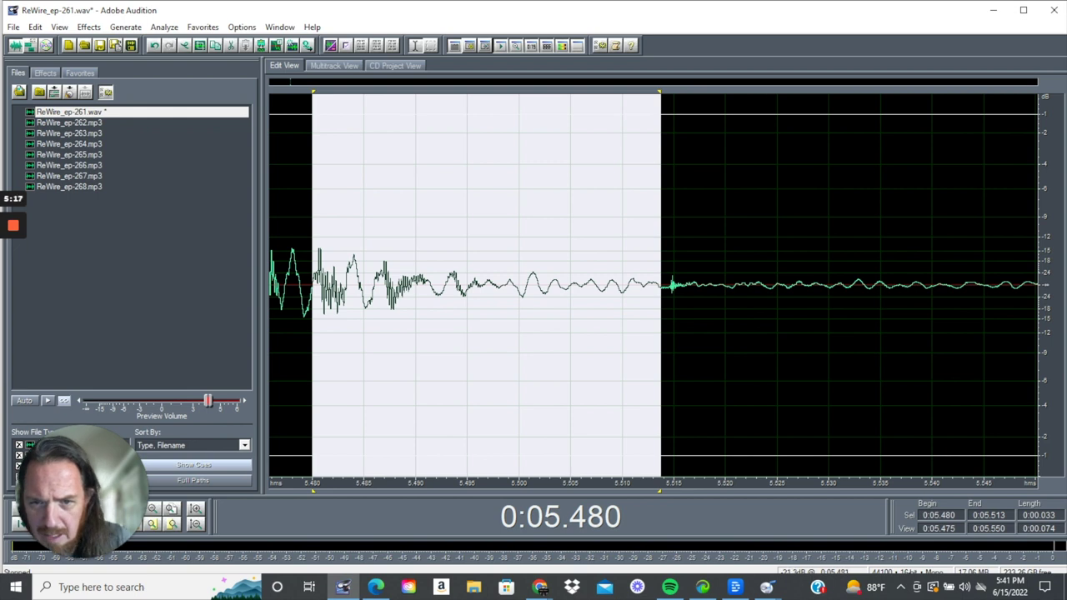
Delete the small click spike in the word's tail from about 0:05.514 to 0:05.515.
left_click(315, 285)
left_click_drag(666, 283, 681, 283)
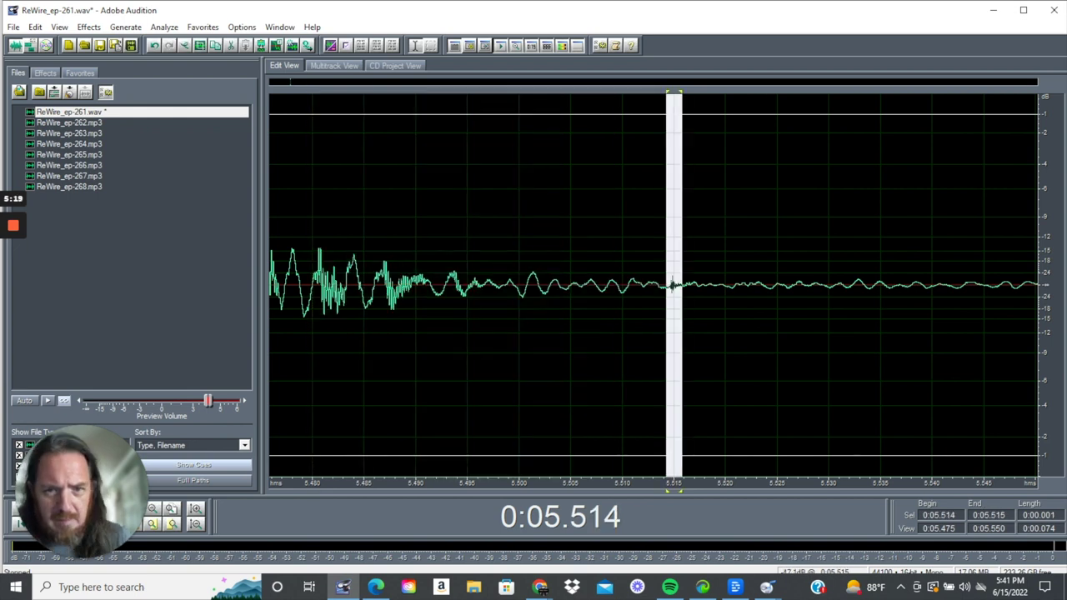
left_click(672, 285)
scroll(671, 285, "down", 3)
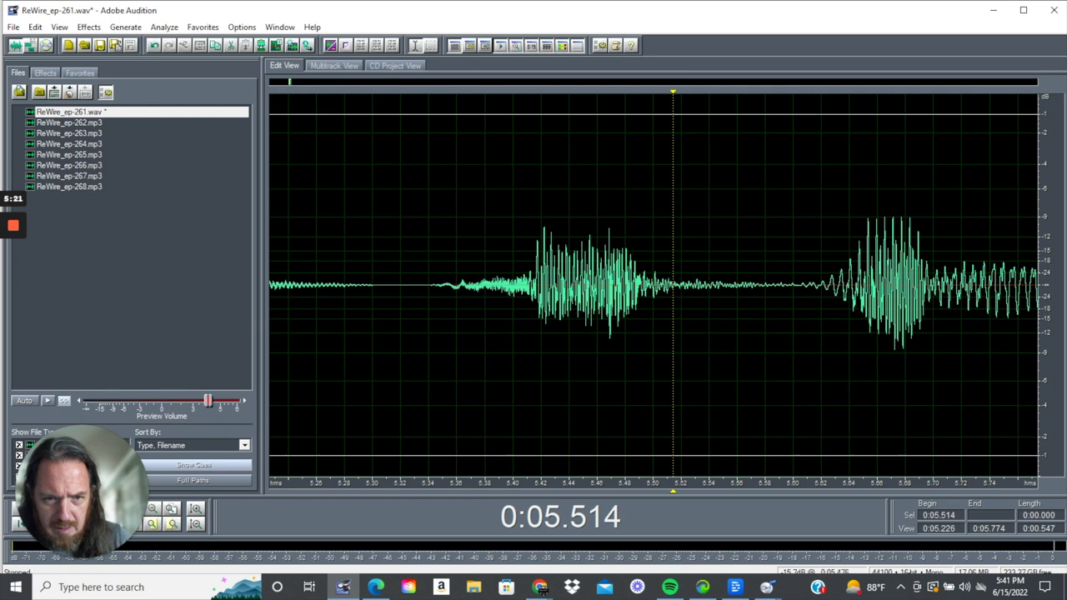
Play the word from about 0:05.332 to 0:05.555, then the narration from about 0:05.339, to check the edit.
left_click_drag(419, 285, 730, 285)
key("space")
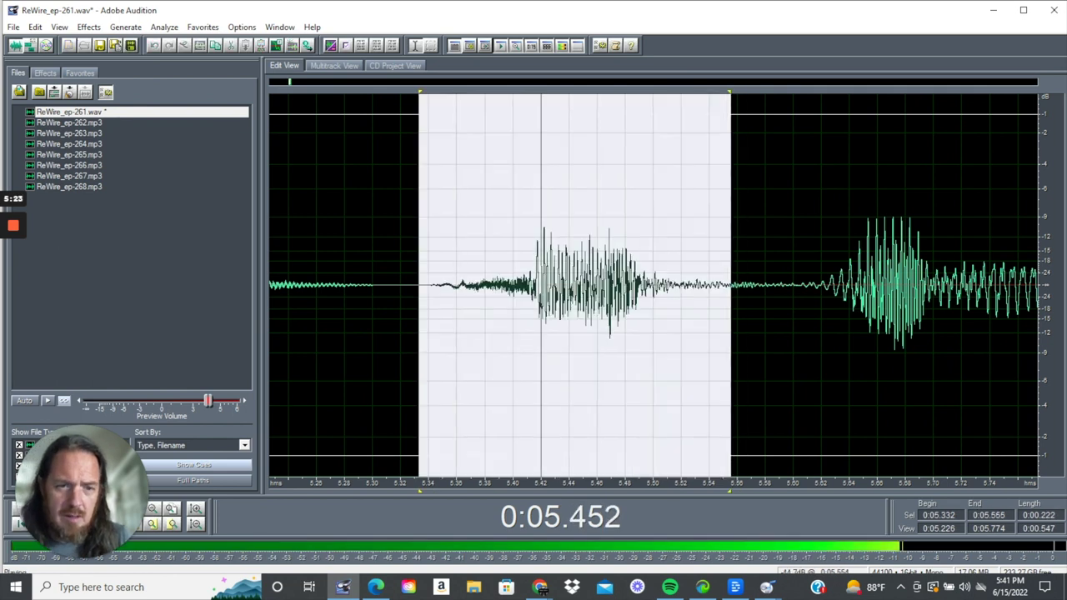
key("space")
scroll(646, 285, "down", 3)
scroll(644, 283, "down", 1)
left_click(575, 283)
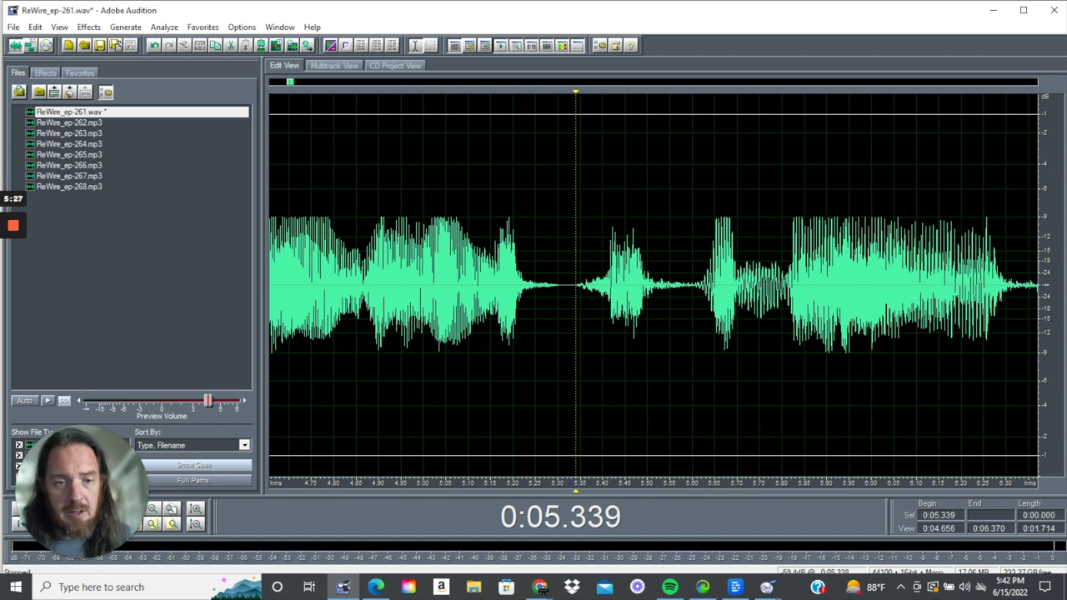
key("space")
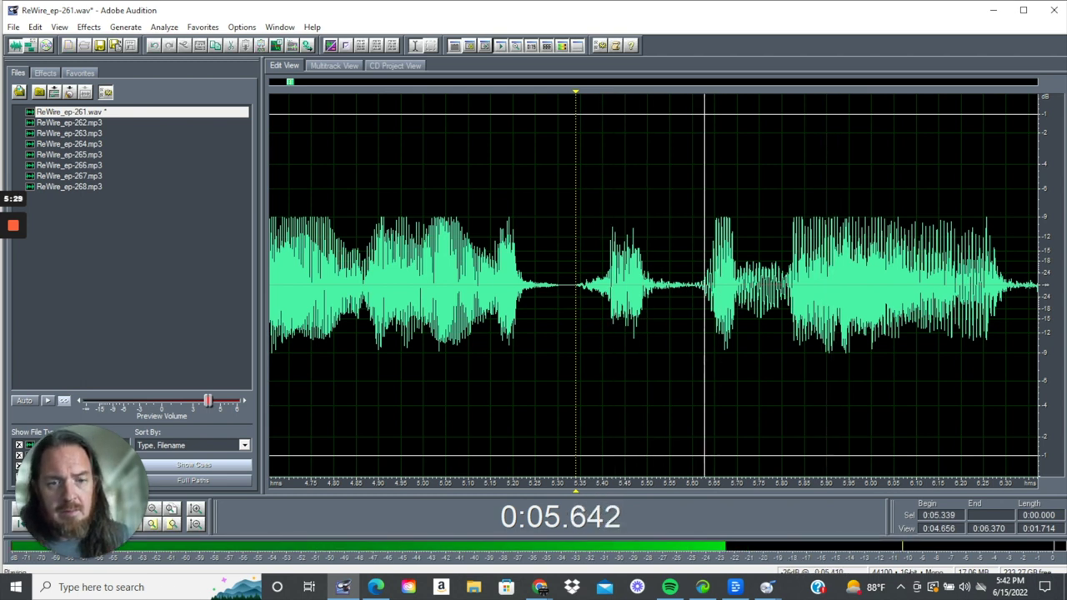
key("space")
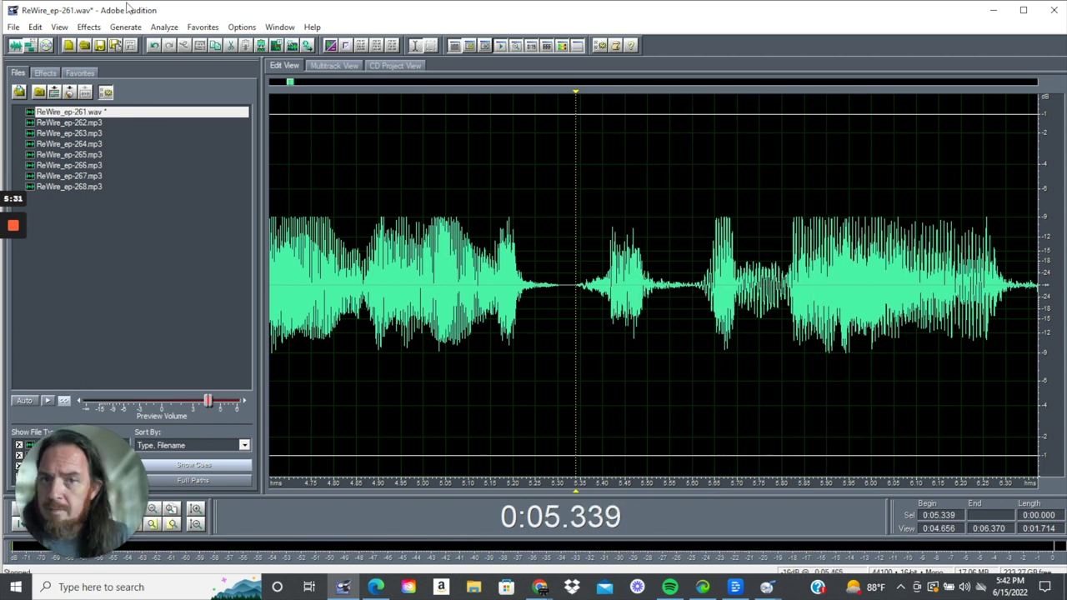
Undo the last spike deletion and play the narration from about 0:05.310 for comparison.
left_click(34, 27)
left_click(34, 26)
left_click(655, 301)
left_click(561, 301)
key("space")
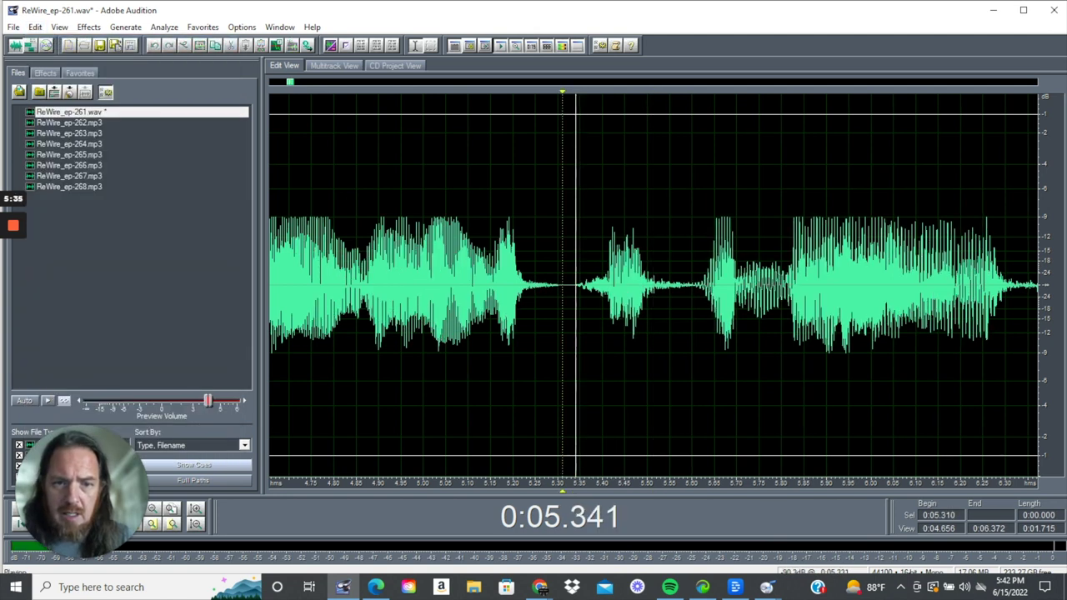
Delete the small click spike in the word's tail from about 0:05.514 to 0:05.517.
key("space")
left_click_drag(572, 302, 700, 302)
key("space")
scroll(651, 301, "up", 7)
scroll(676, 302, "up", 6)
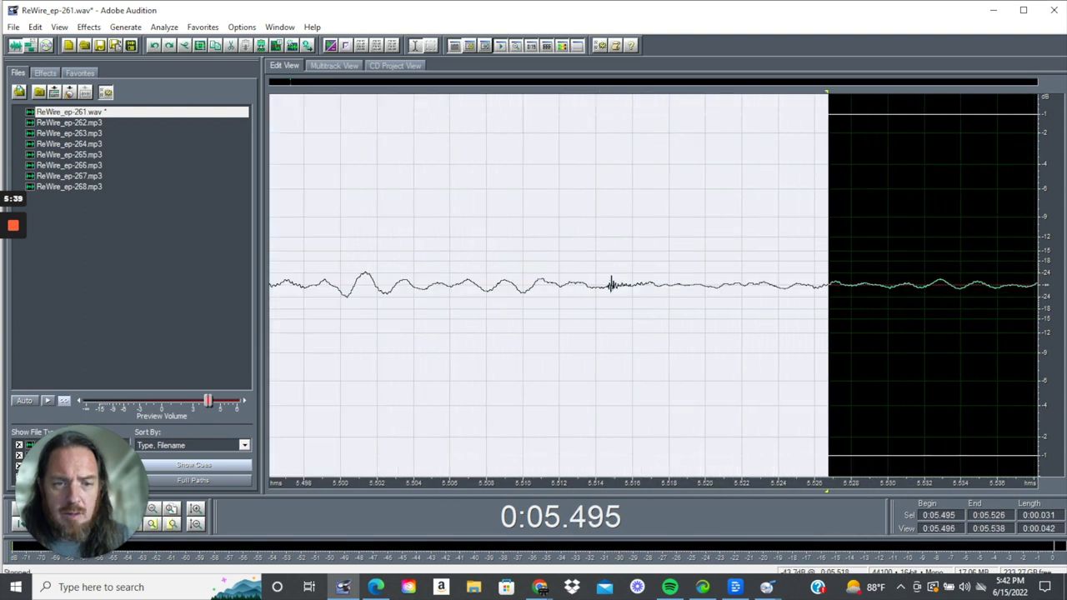
scroll(653, 285, "down", 1)
scroll(652, 285, "up", 2)
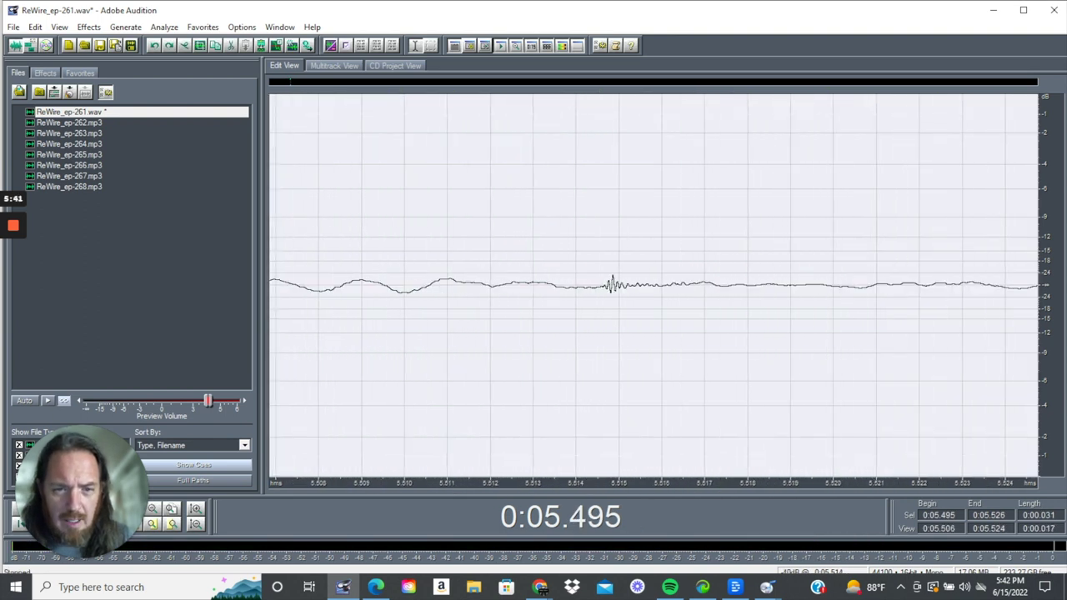
scroll(653, 285, "down", 3)
left_click_drag(558, 285, 675, 285)
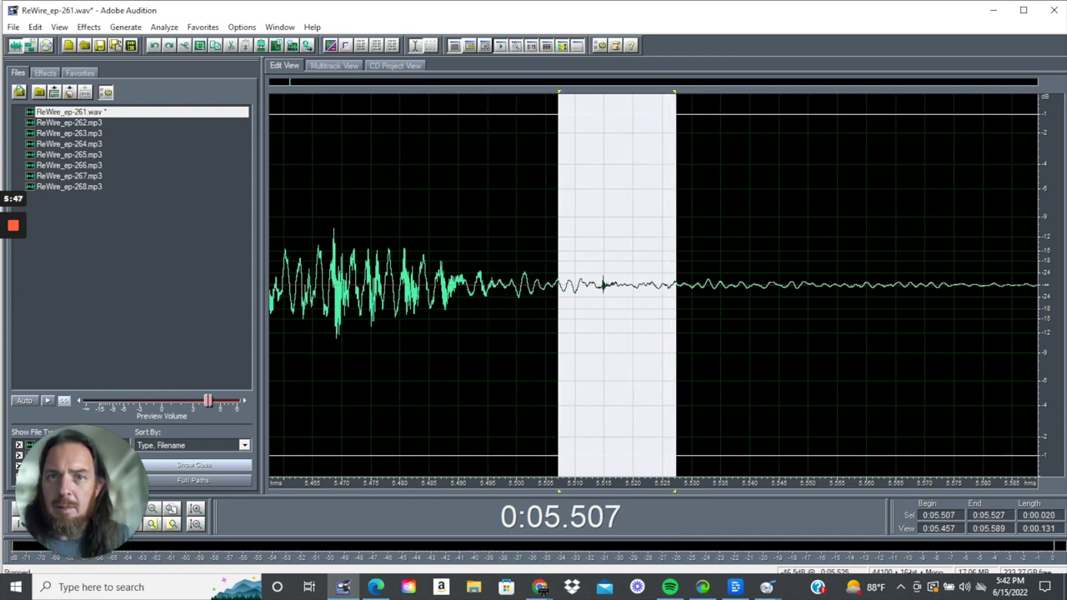
left_click(599, 285)
left_click_drag(599, 286, 620, 285)
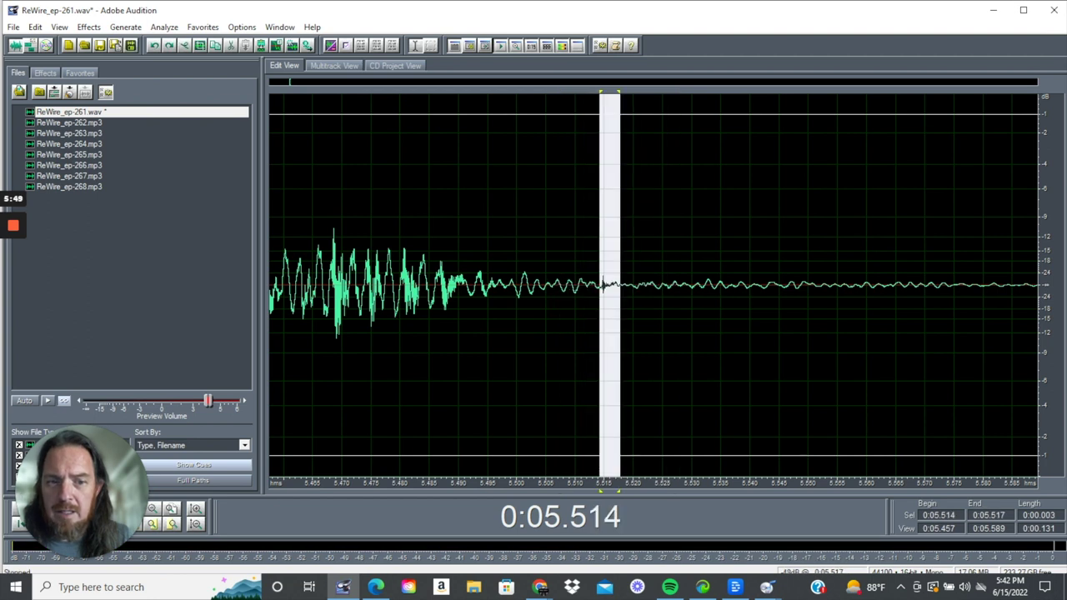
key("Delete")
Play the narration from just before the deleted spike onward to check the edit.
scroll(629, 285, "down", 10)
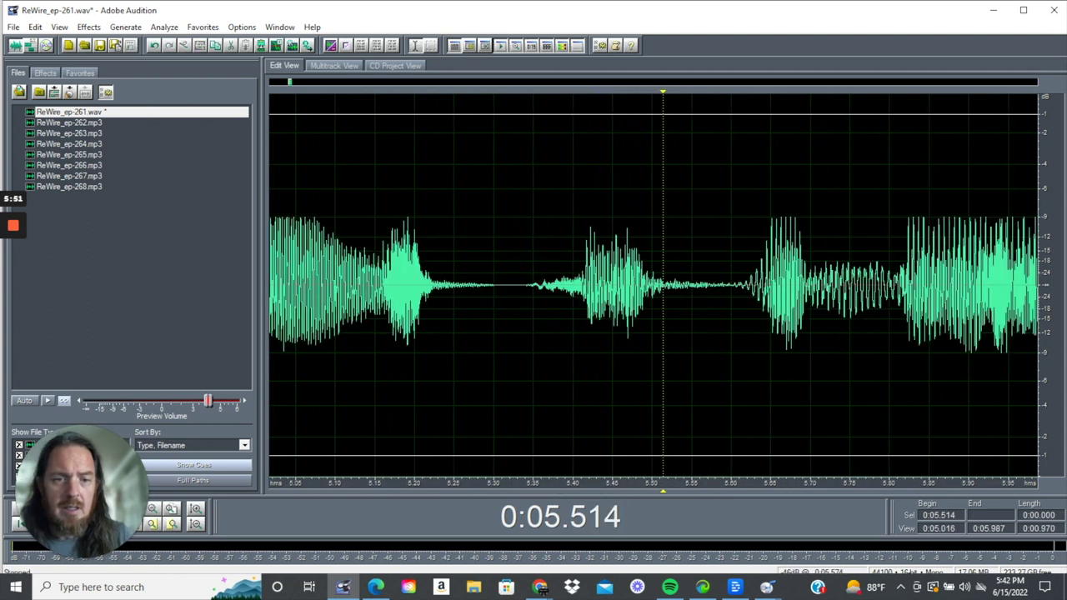
left_click(633, 285)
key("space")
scroll(632, 285, "down", 3)
key("space")
key("space")
left_click_drag(716, 285, 1047, 285)
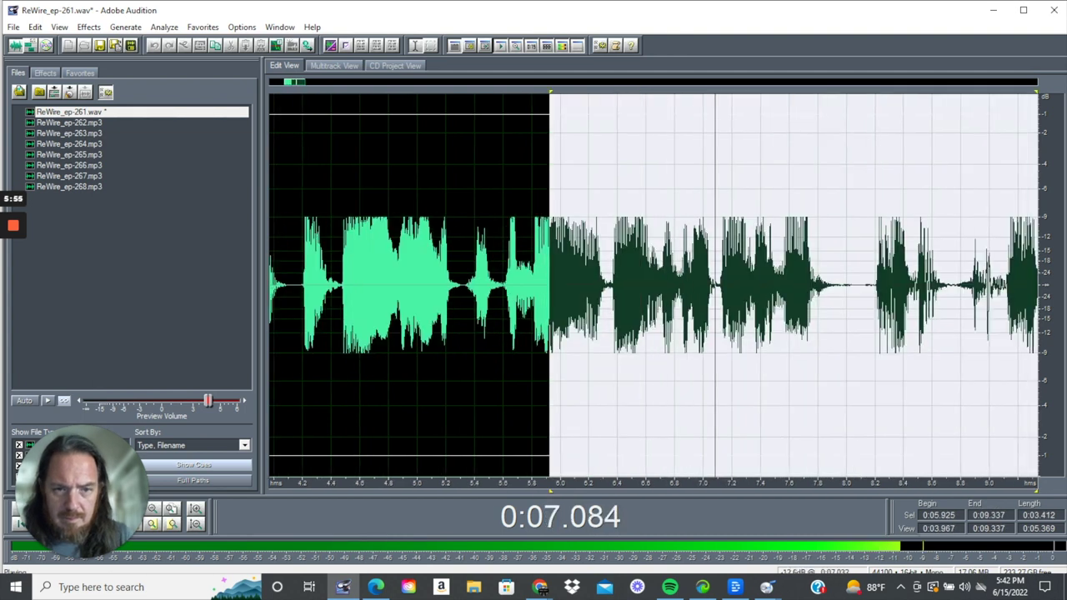
Play the narration repeatedly from about 0:07.099 to locate the harsh sound.
left_click(717, 285)
key("space")
key("space")
key("space")
key("space")
Fade in the harsh sound from about 0:07.350 to 0:07.468 with a linear fade from -300 dB to 0 dB.
scroll(764, 285, "up", 6)
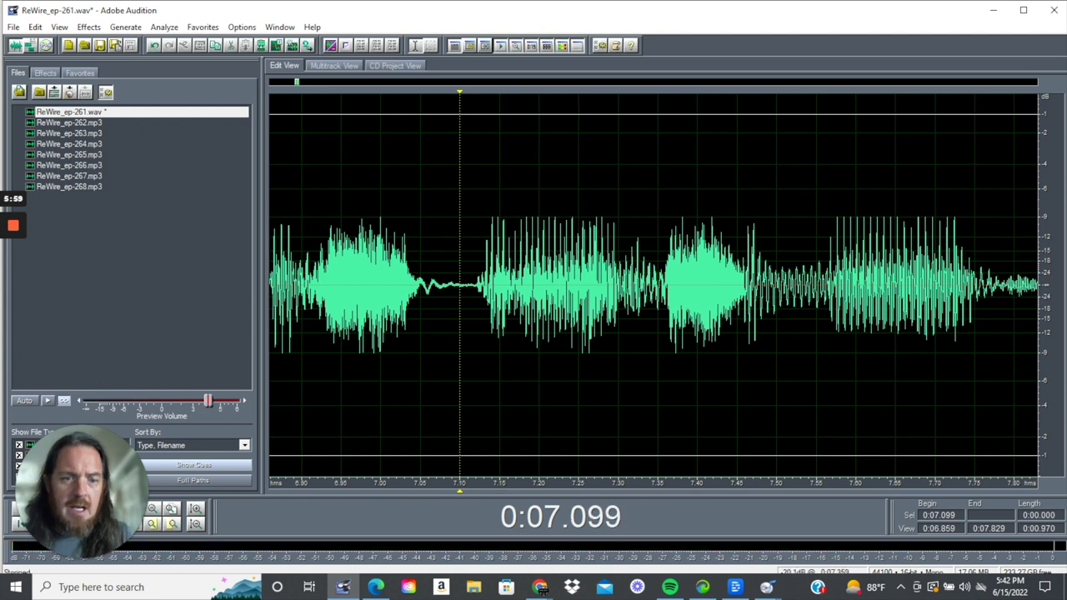
left_click_drag(657, 285, 750, 285)
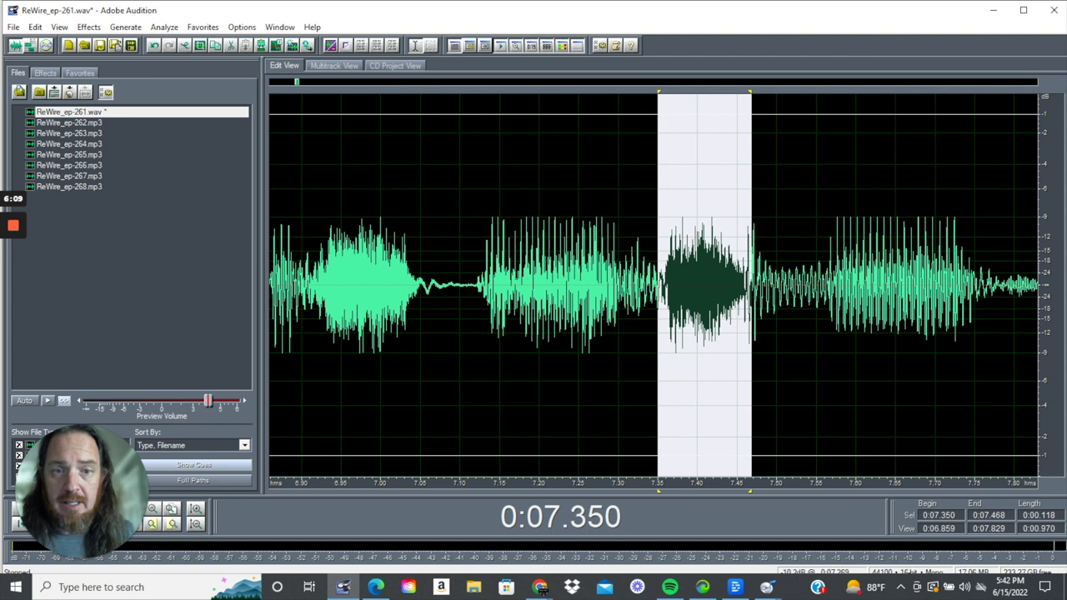
left_click(86, 27)
mouse_move(175, 86)
left_click(287, 89)
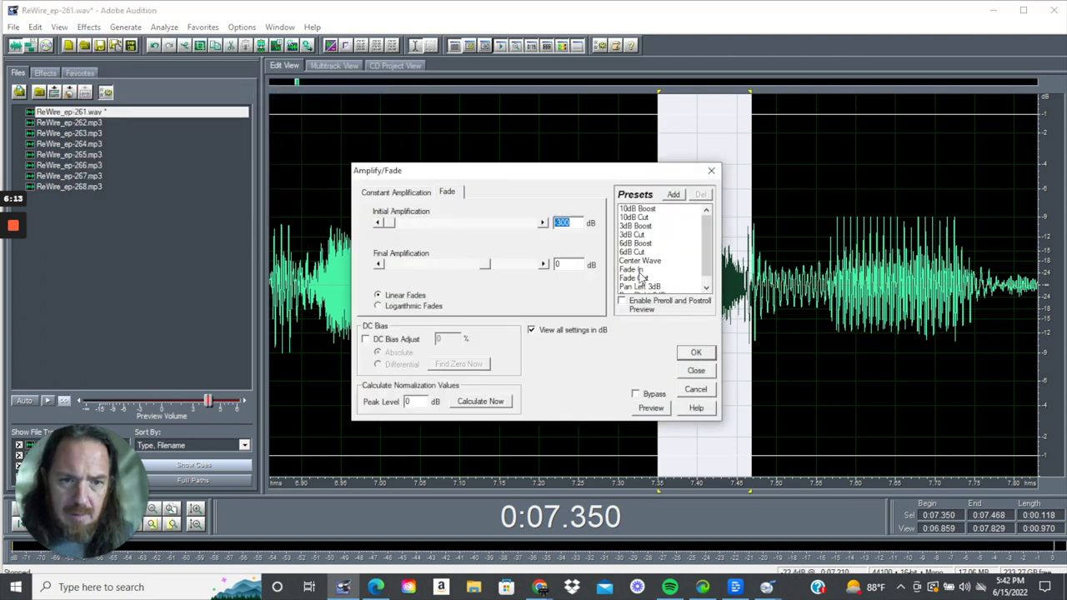
left_click(695, 353)
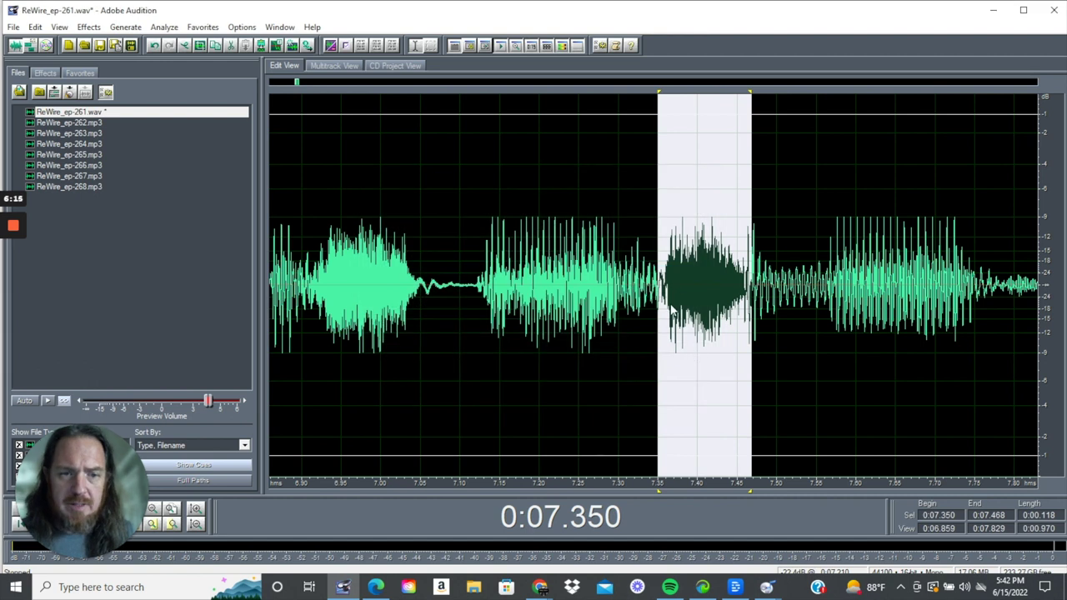
Play the narration repeatedly from about 0:07.100 to check the fade-in.
scroll(673, 306, "down", 3)
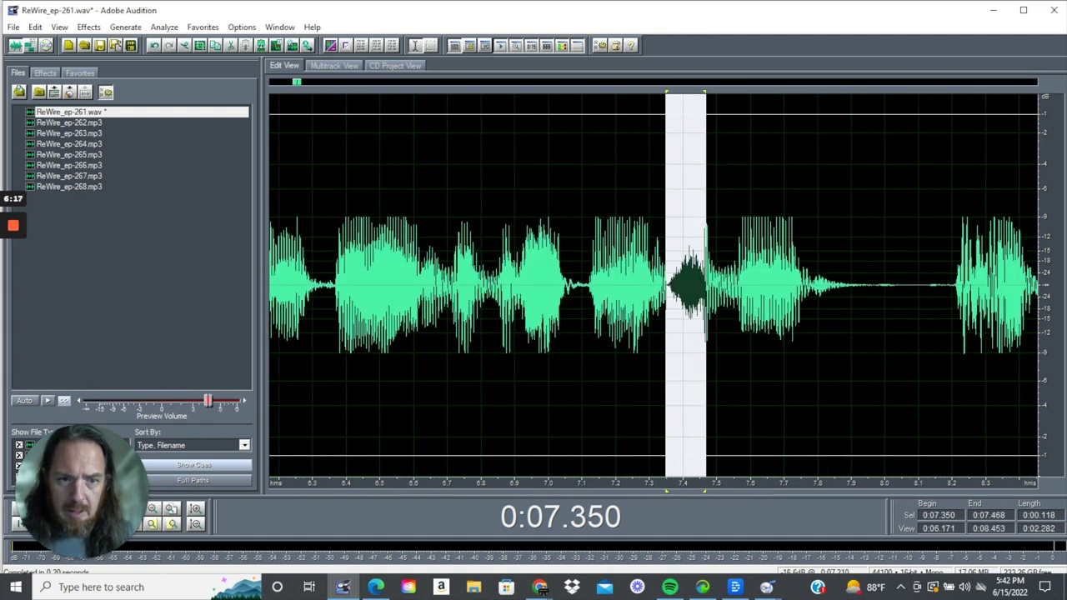
left_click(582, 285)
key("space")
key("space")
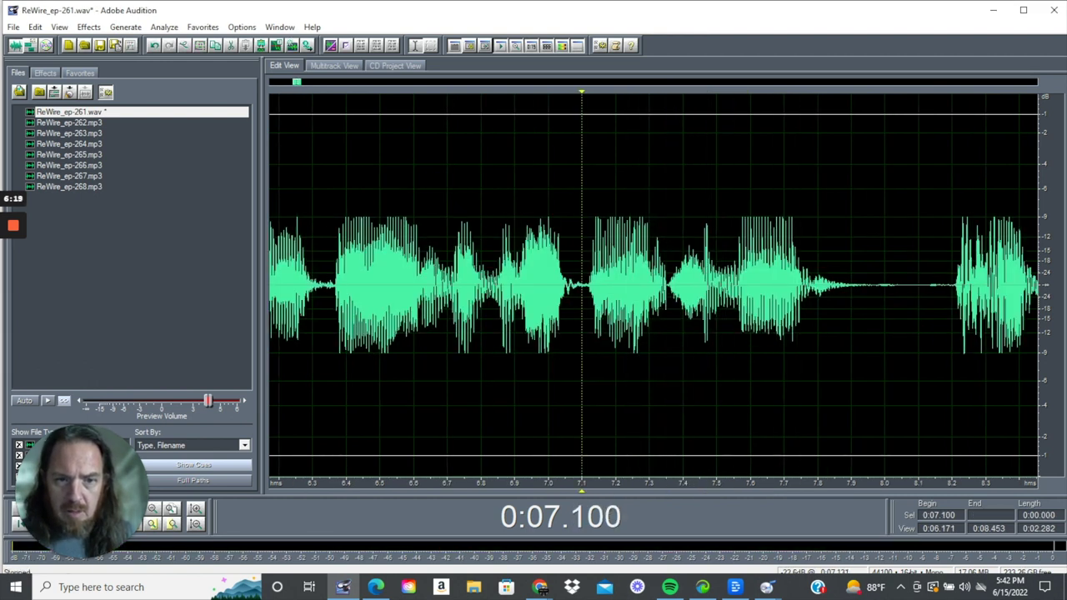
key("space")
key("space")
key("space")
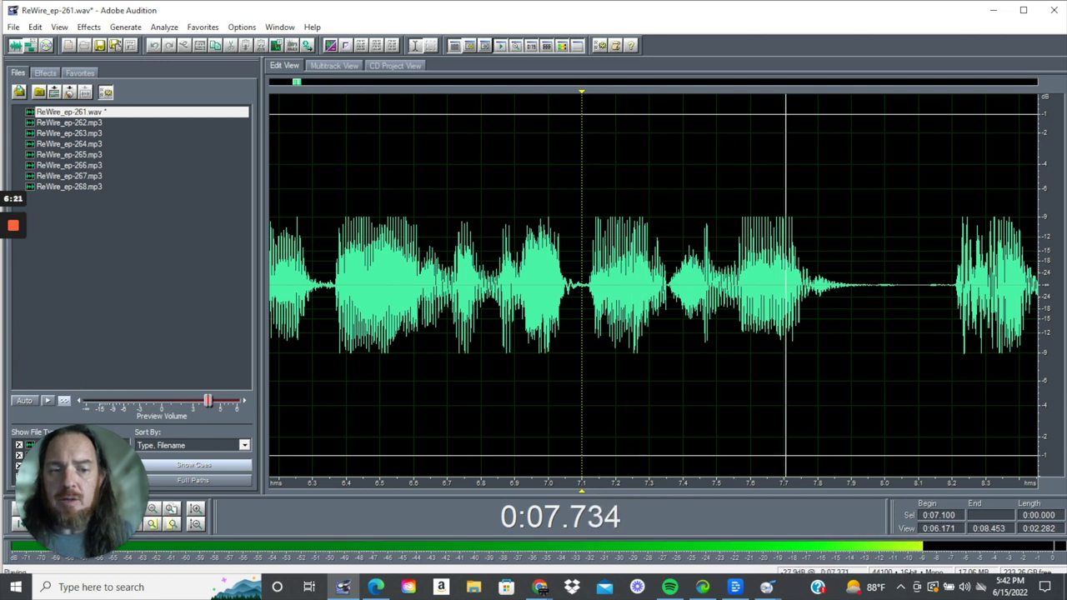
key("space")
Apply the Fade Out preset to the end of the preceding syllable from about 0:07.322 to 0:07.356.
left_click_drag(657, 285, 667, 285)
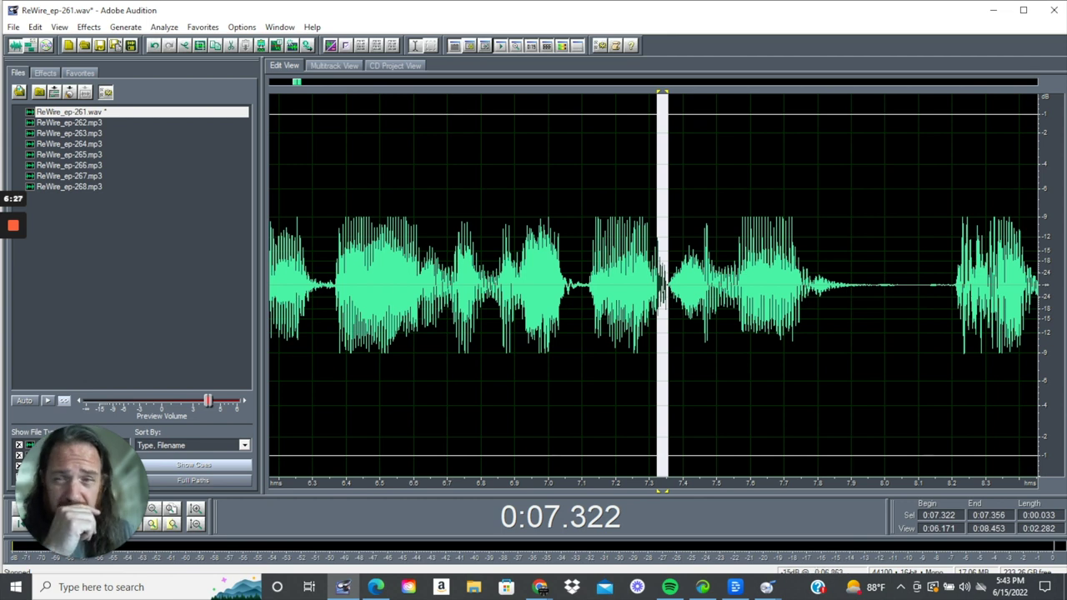
left_click(89, 27)
mouse_move(166, 91)
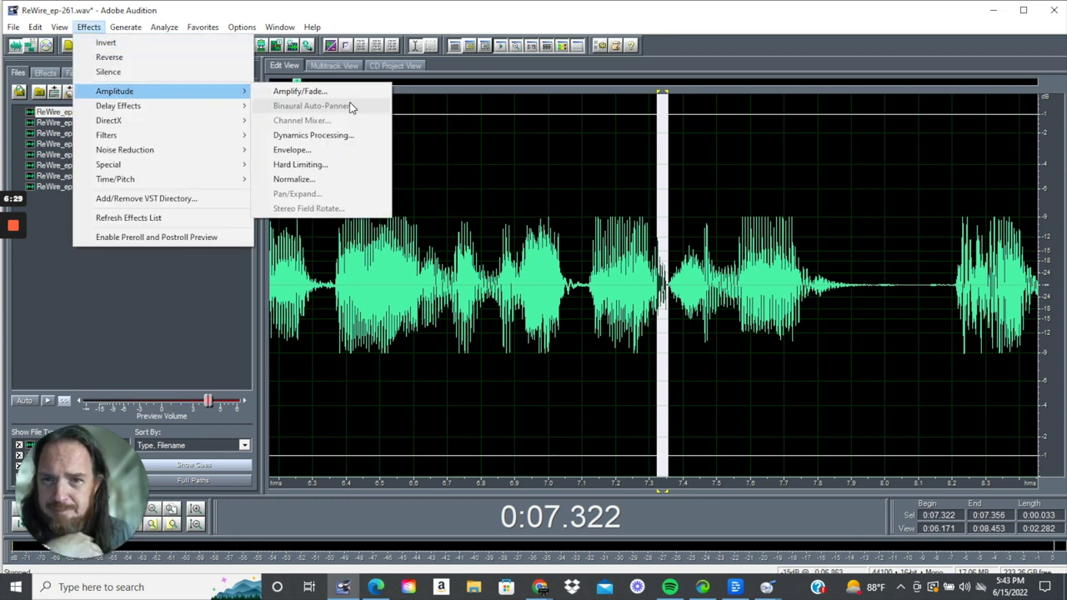
left_click(308, 91)
left_click(696, 352)
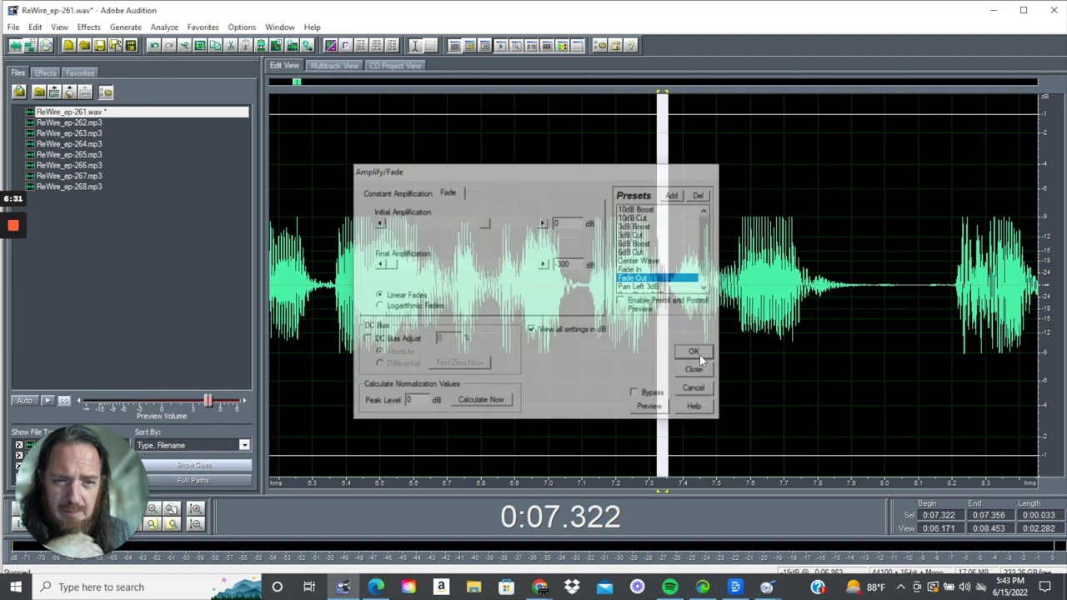
Replay the narration from about 0:07.100 to check the syllable's fade-out.
left_click(581, 300)
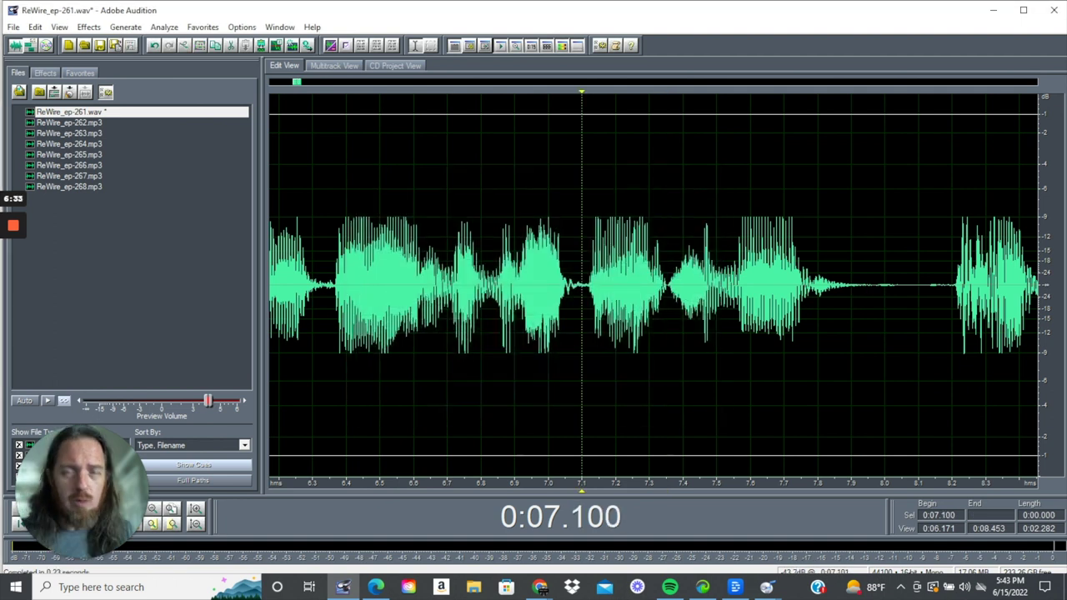
key("space")
key("space")
key("space")
scroll(685, 292, "down", 4)
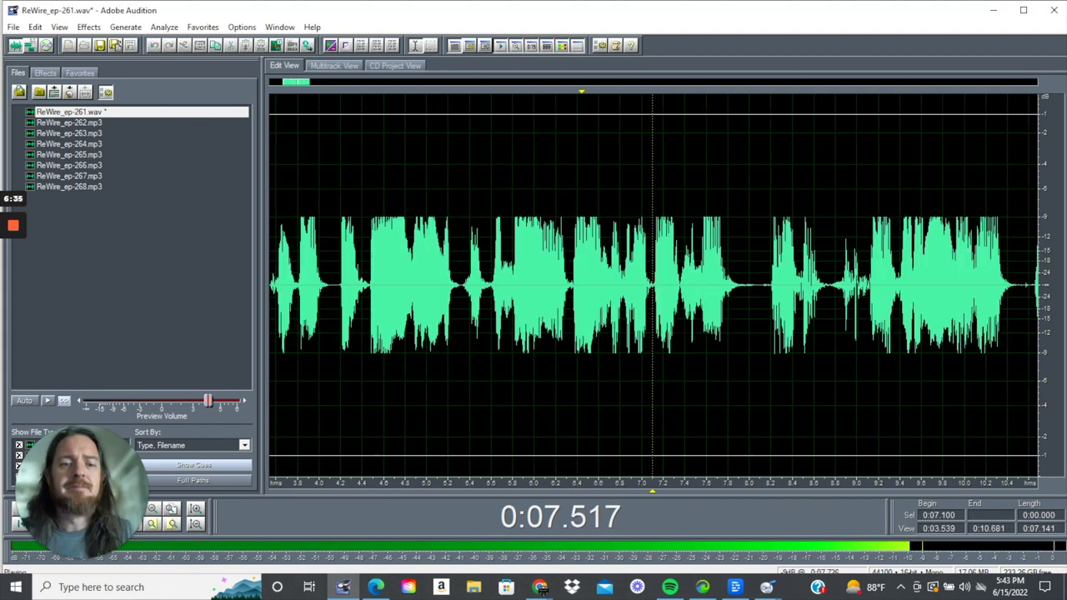
key("space")
Play the narration from about 0:05.343, then from about 0:07.358, to compare the edited sounds.
left_click(464, 292)
key("space")
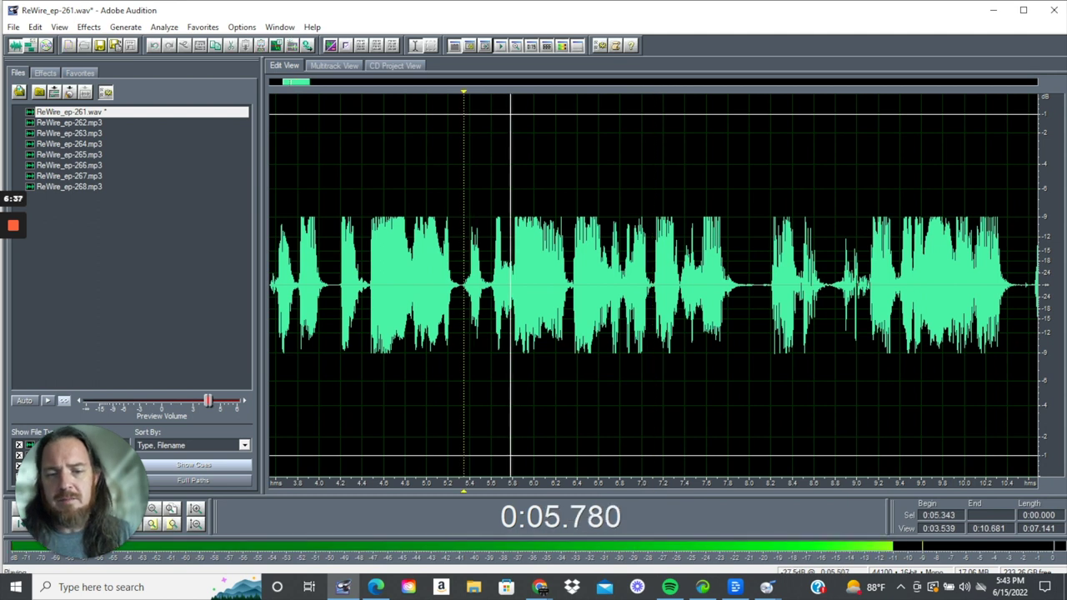
key("space")
left_click(680, 292)
key("space")
key("space")
key("space")
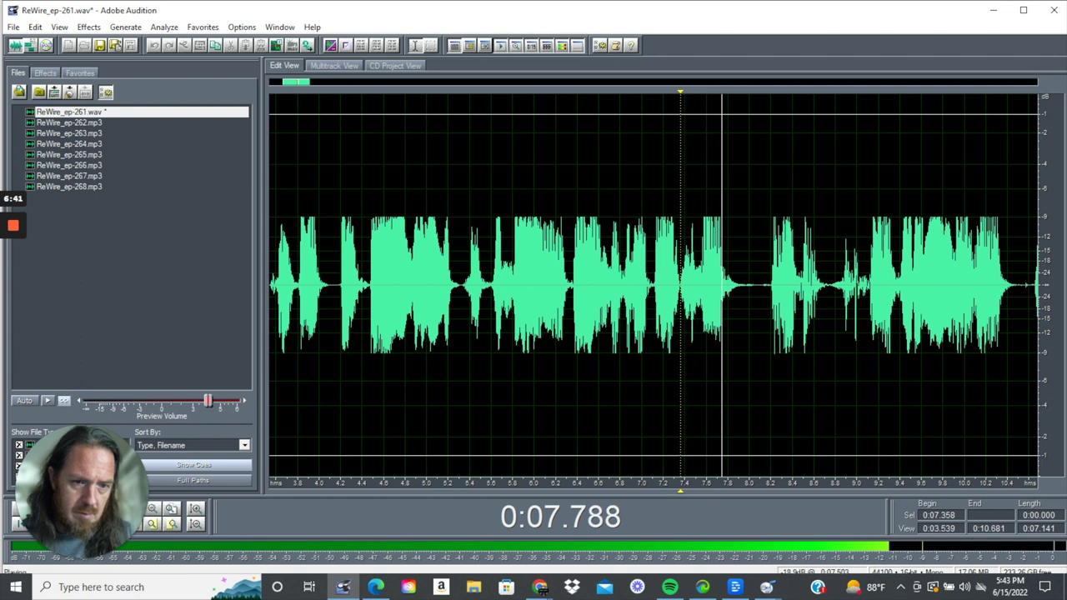
Play around the faded sound and its later part from about 0:07.420 to 0:07.480.
key("equal")
scroll(692, 292, "up", 1)
key("space")
scroll(688, 291, "up", 3)
key("space")
key("space")
left_click_drag(657, 292, 720, 291)
key("space")
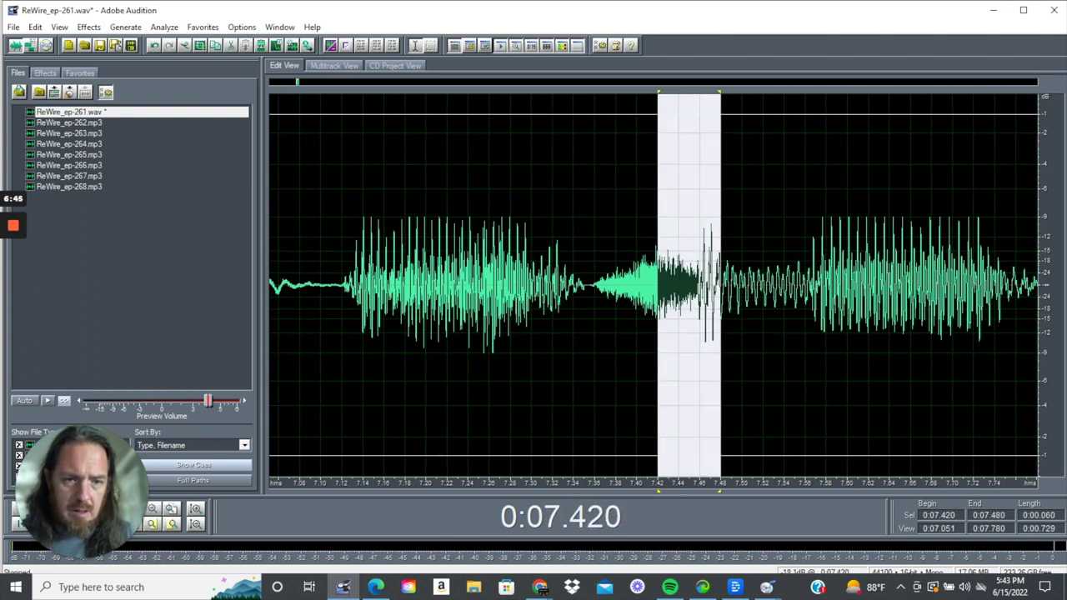
Soften the sound from about 0:07.354 to 0:07.469 with another linear Fade In from -300 dB to 0 dB.
left_click_drag(589, 292, 709, 291)
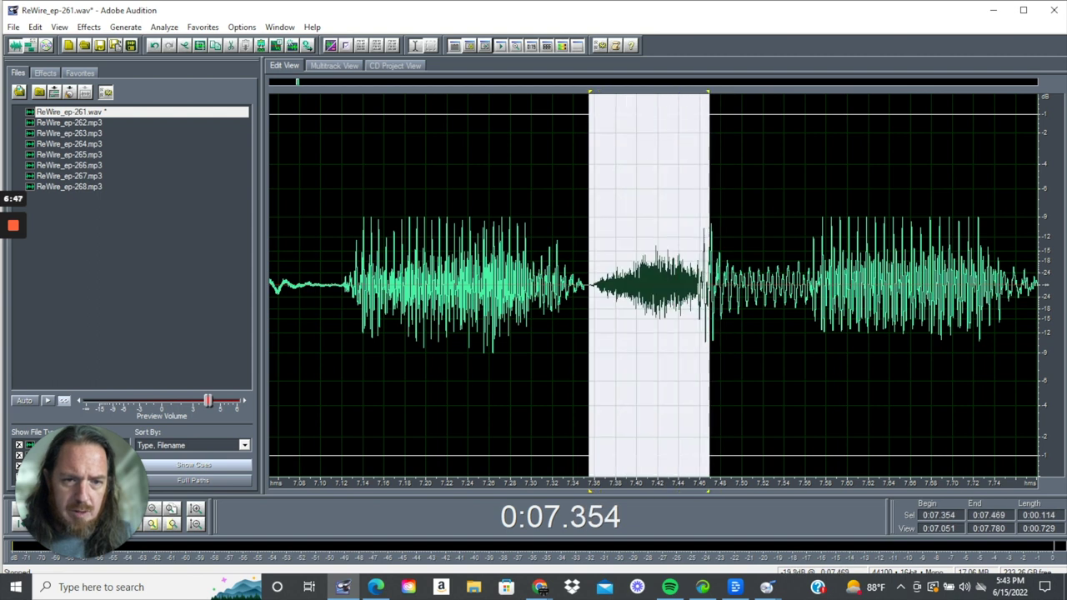
left_click(88, 27)
mouse_move(167, 90)
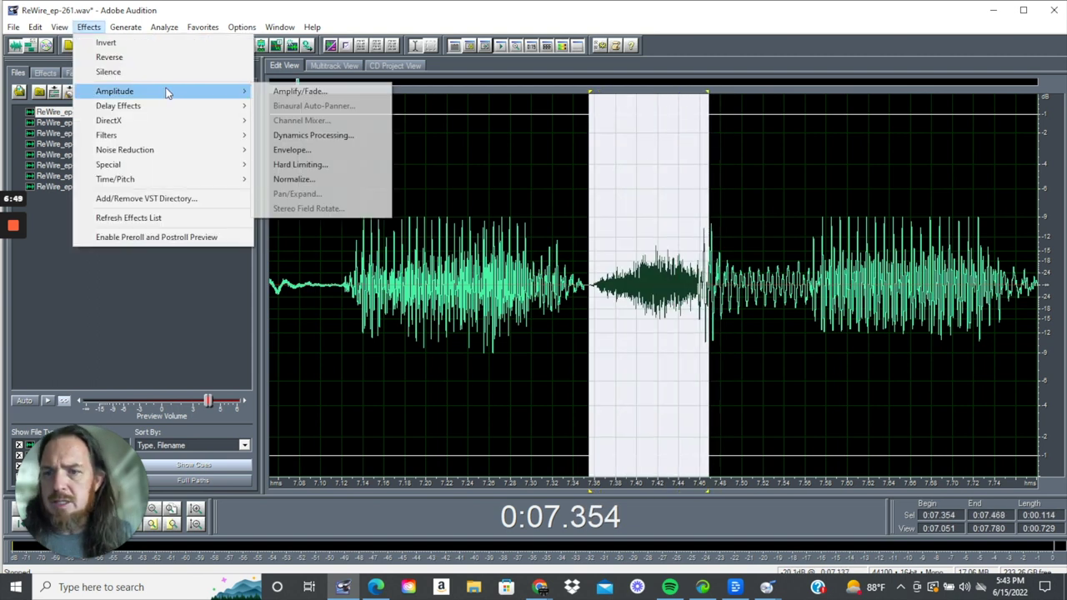
left_click(282, 90)
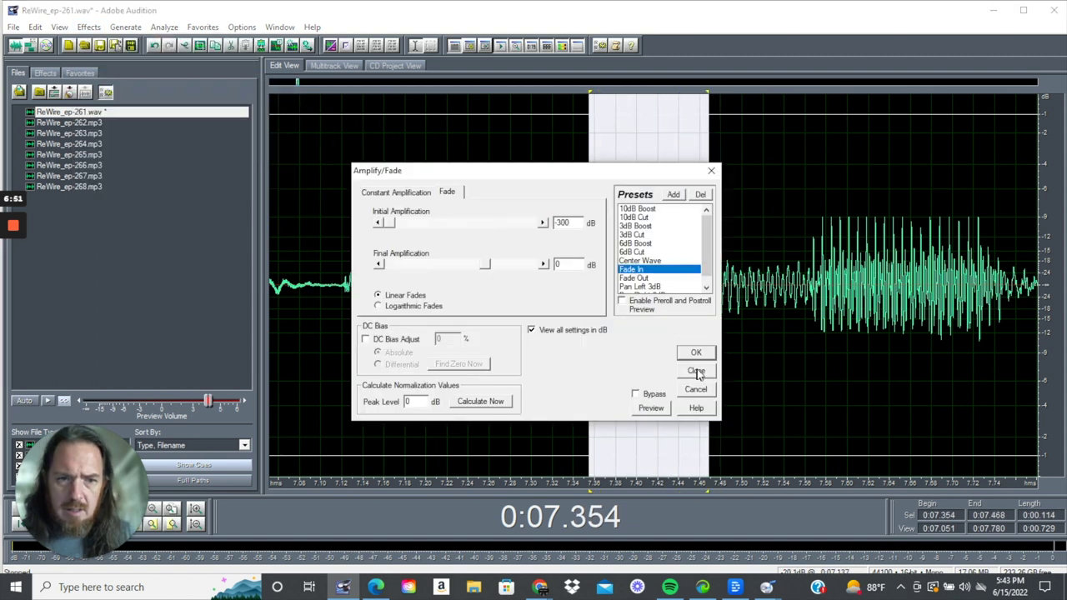
left_click(695, 353)
Play the narration from the newly faded sound, then from about 0:07.1 just before the preceding syllable.
left_click(588, 333)
scroll(589, 333, "down", 3)
key("space")
key("space")
left_click(470, 334)
key("space")
key("space")
key("space")
key("space")
Apply the Fade In preset to the start of the preceding syllable from about 0:07.111 to 0:07.184.
left_click(479, 334)
left_click(88, 26)
mouse_move(141, 93)
left_click(296, 94)
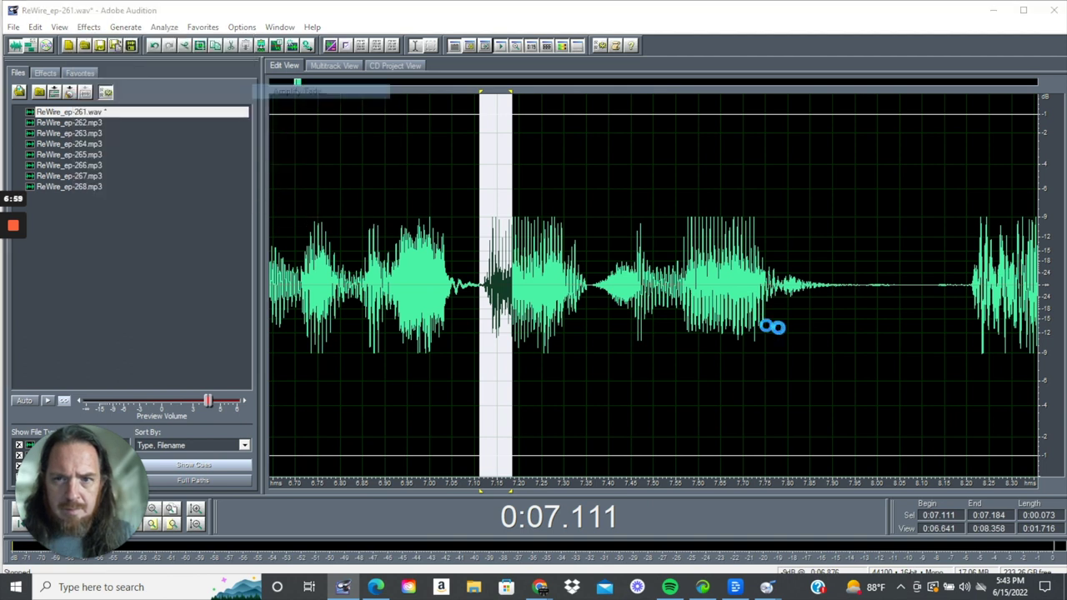
left_click(646, 273)
left_click(693, 351)
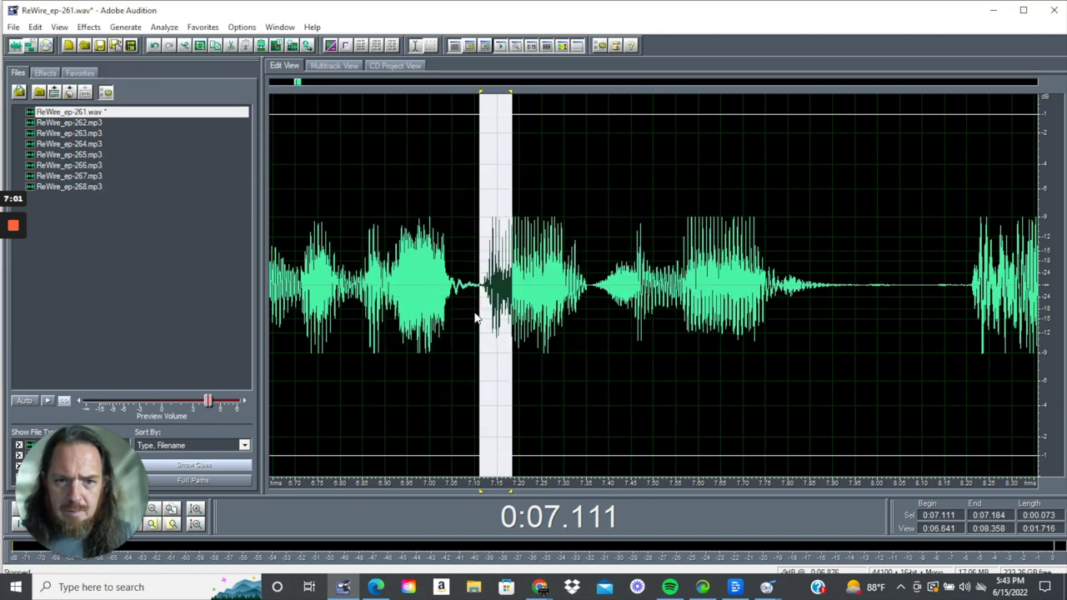
Play the narration past the newly faded syllable into the following pause.
left_click(478, 316)
scroll(478, 317, "down", 4)
key("space")
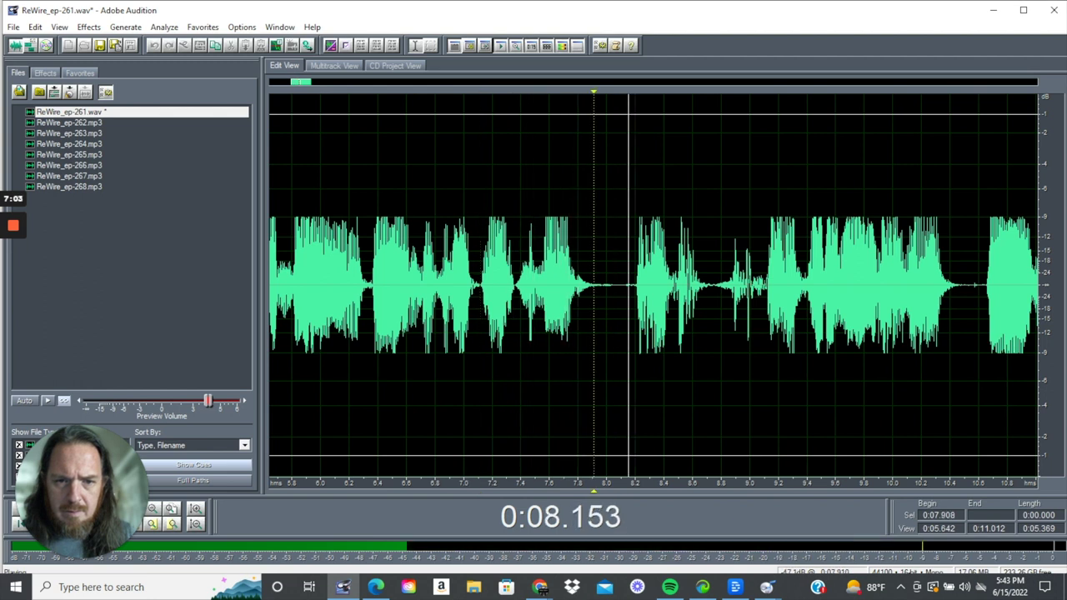
Delete the pause from about 0:07.908 to 0:08.2 between the two phrases.
left_click_drag(595, 284, 636, 283)
key("Delete")
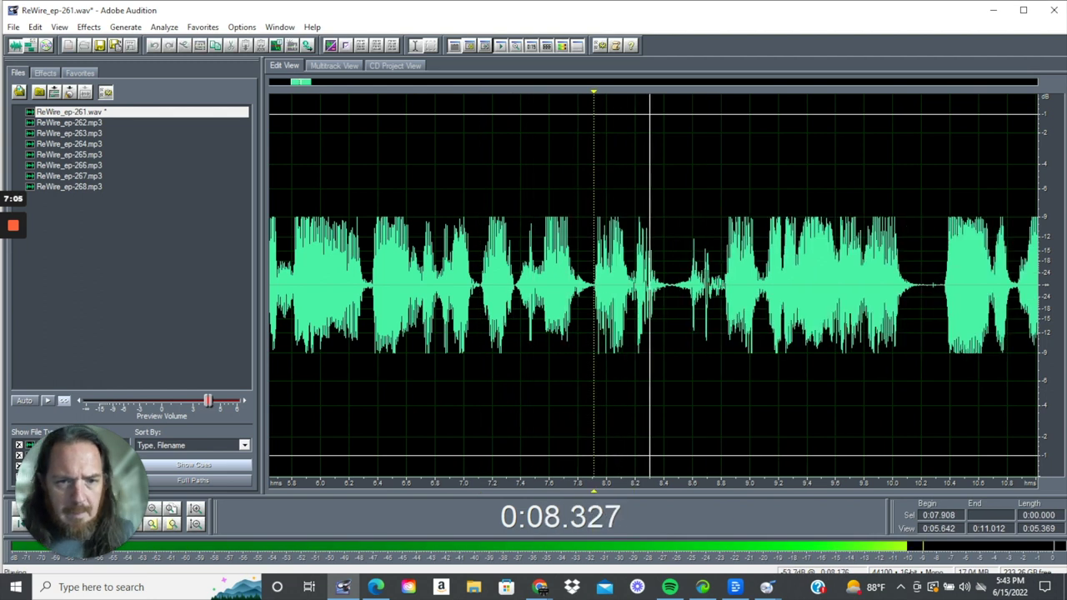
key("space")
scroll(654, 283, "down", 1)
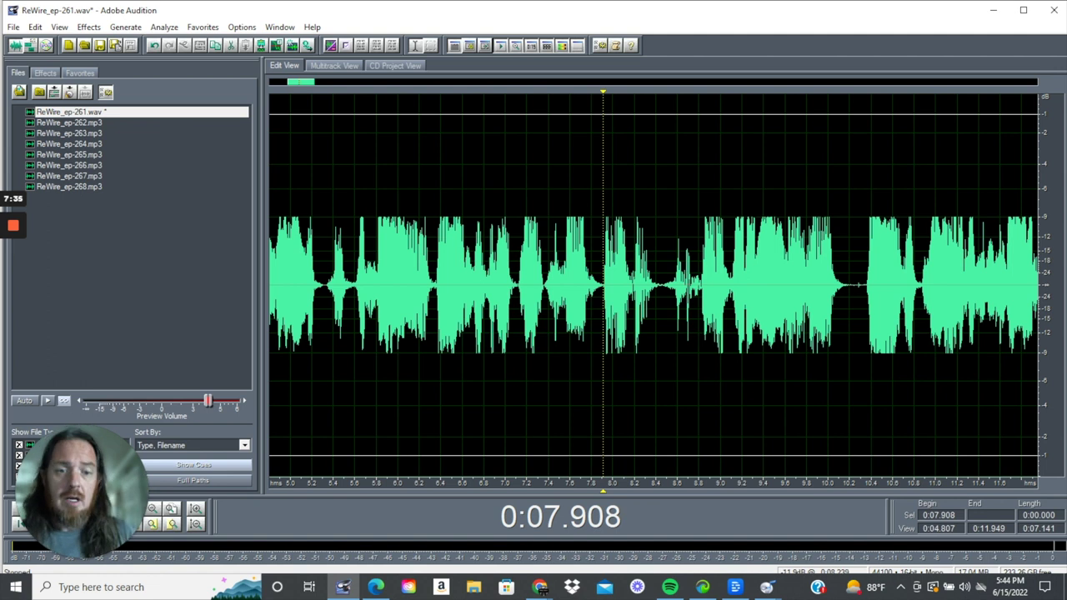
Play the narration from about 0:05.600, then from the start of the phrase after the removed pause.
left_click(355, 285)
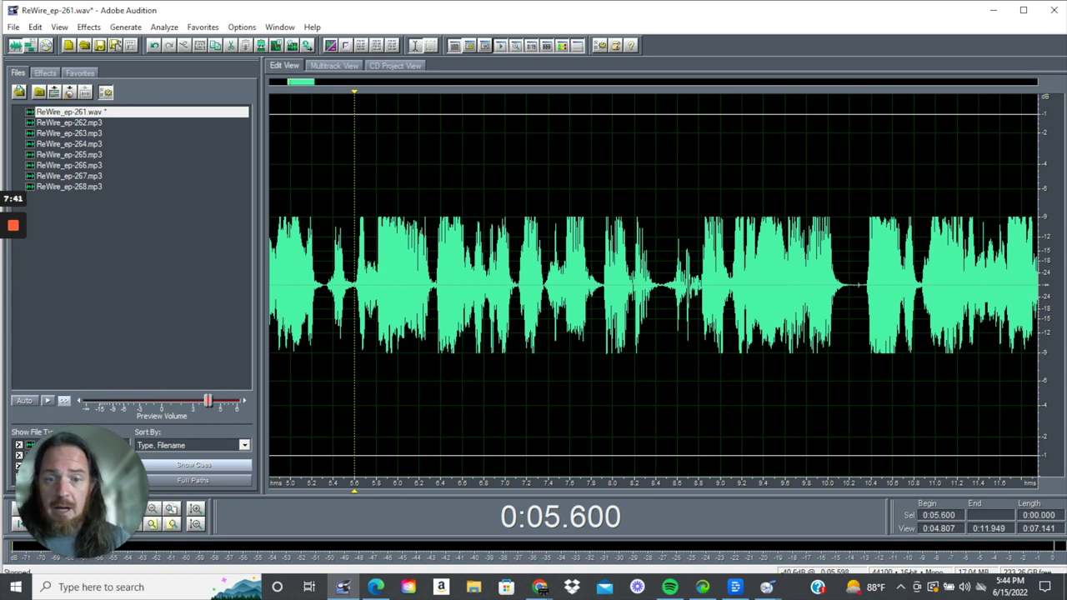
key("space")
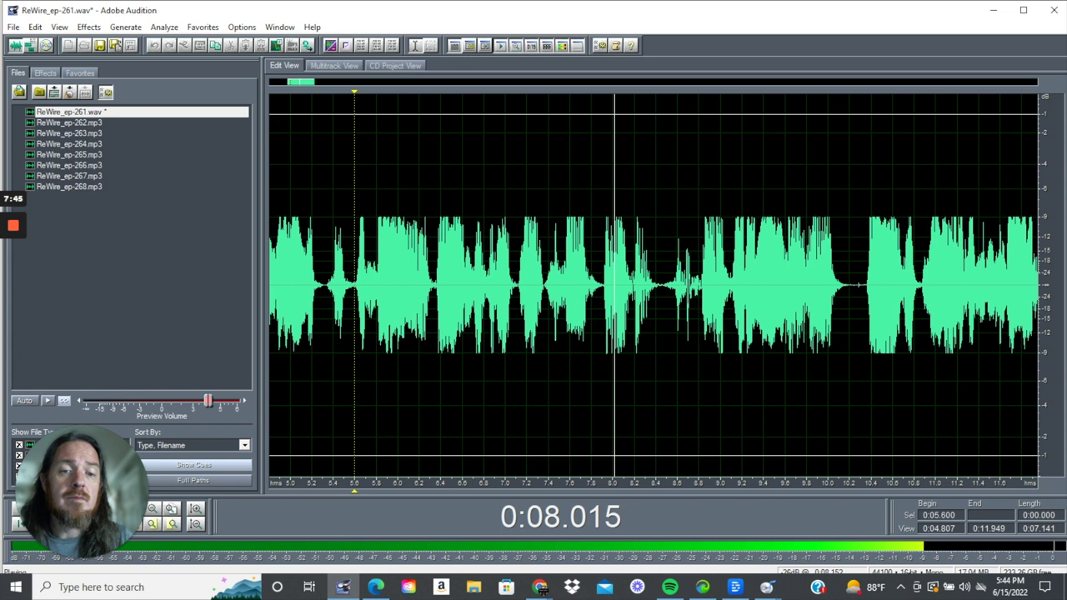
key("space")
left_click(604, 283)
key("space")
scroll(603, 284, "up", 6)
key("space")
Apply the Fade In preset to the start of the next phrase from about 0:07.912 to 0:08.071.
left_click_drag(603, 283, 696, 283)
key("space")
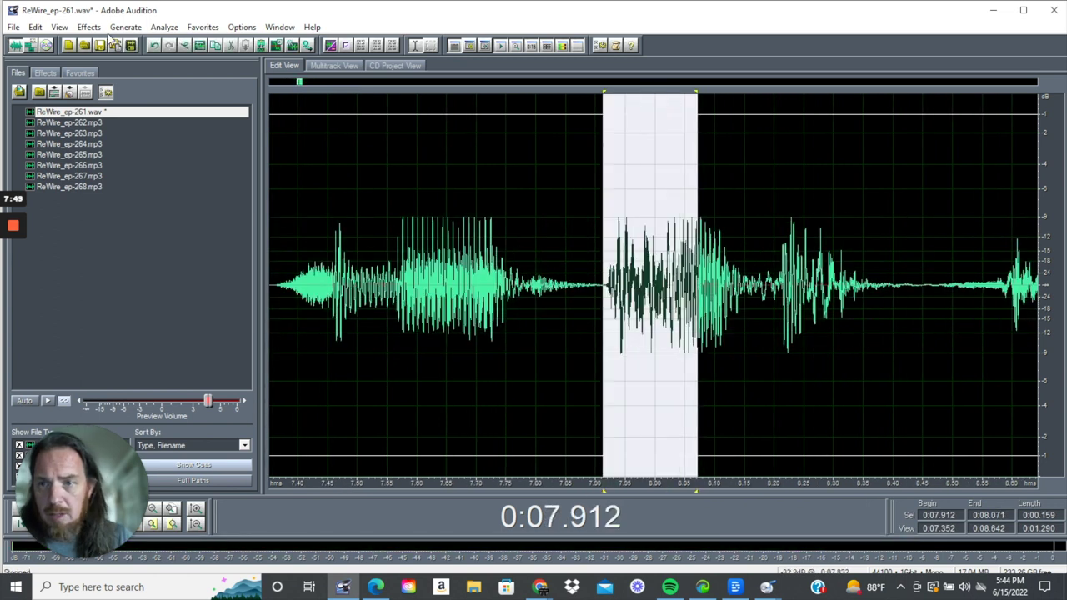
left_click(88, 26)
mouse_move(219, 91)
left_click(322, 92)
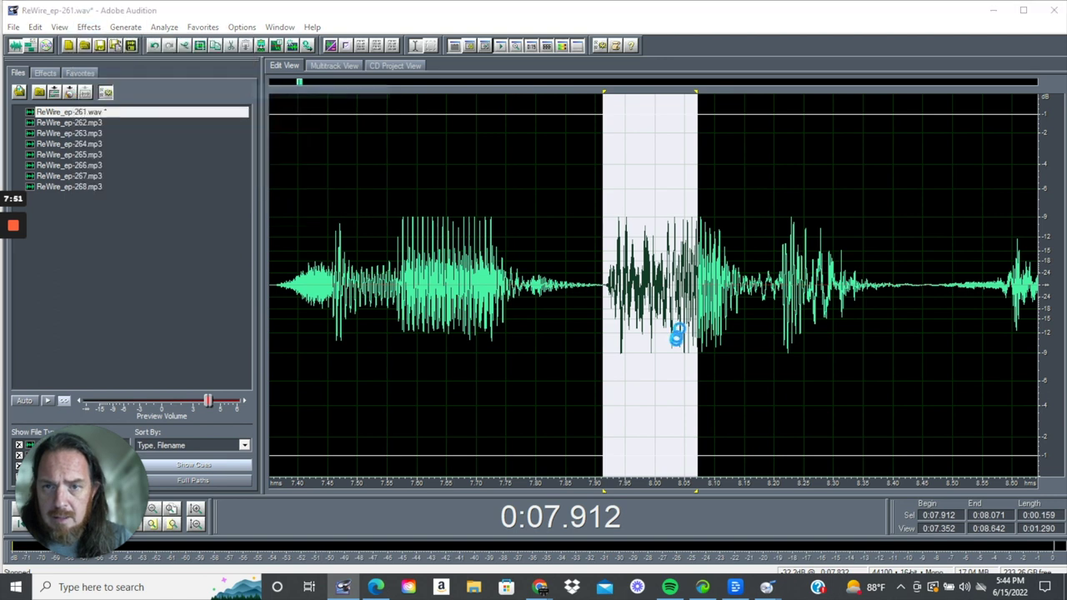
left_click(650, 271)
left_click(693, 351)
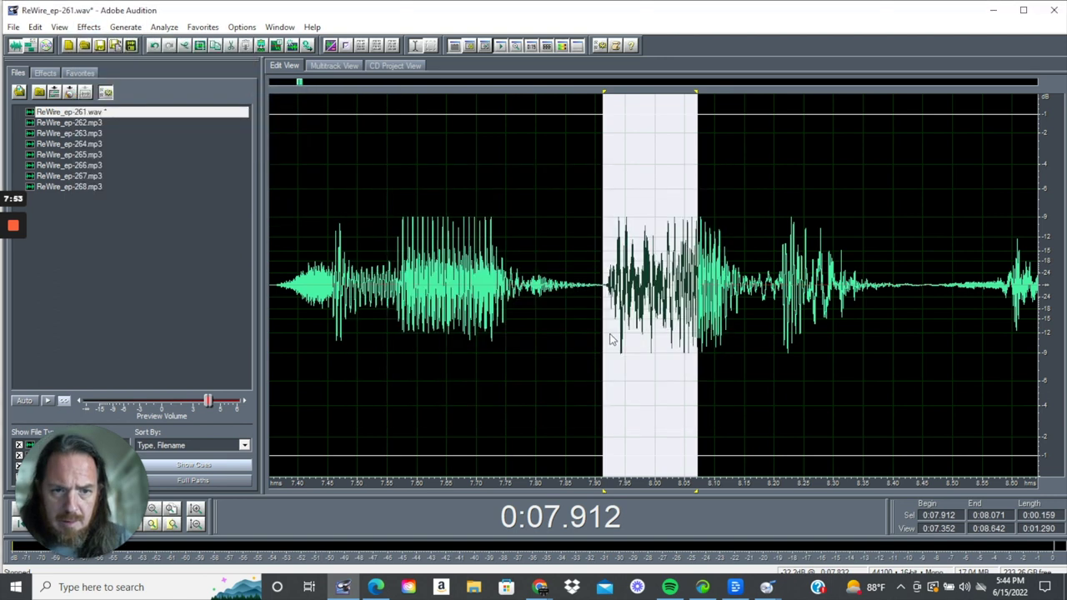
Play the narration from about 0:07.911 to check the faded phrase start.
left_click(602, 338)
key("space")
scroll(601, 338, "down", 3)
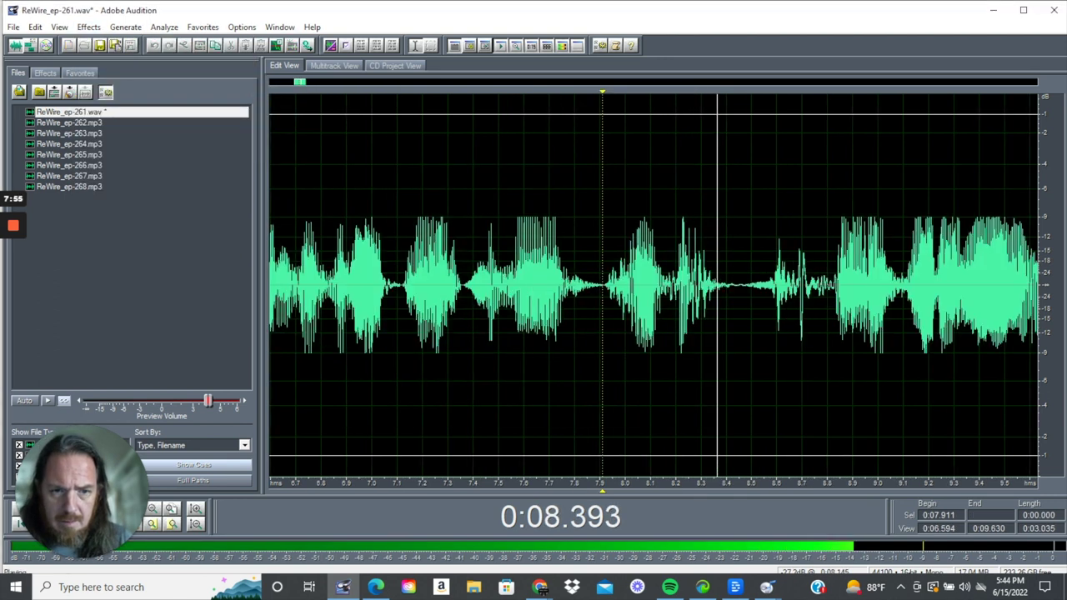
Select the burst at the end of the faded phrase from 0:08.181 to 0:08.300 and play it.
key("space")
key("space")
key("space")
left_click_drag(671, 297, 700, 312)
key("space")
scroll(681, 317, "up", 6)
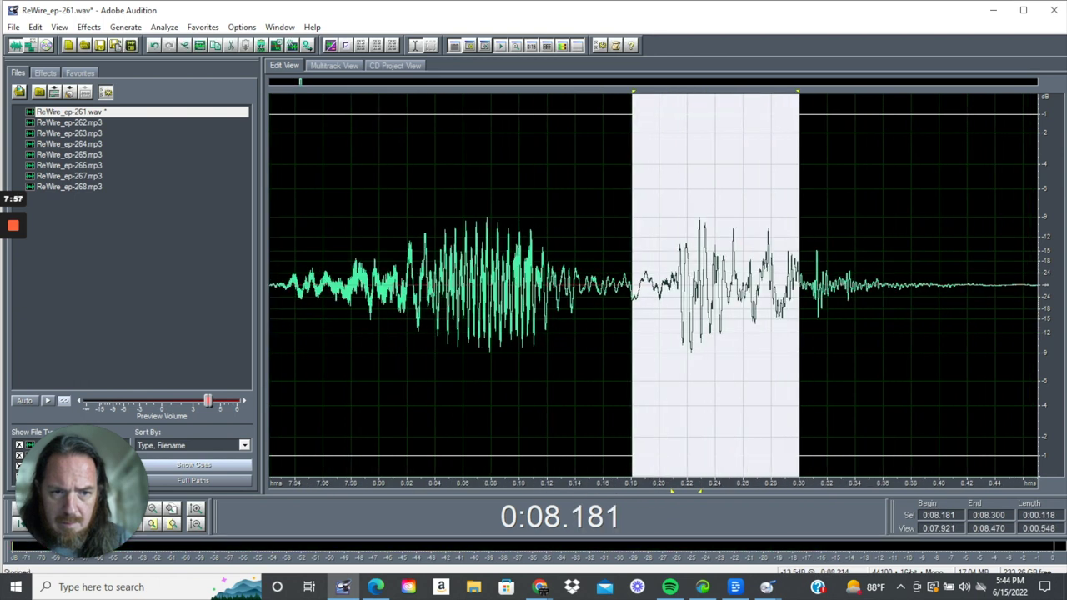
scroll(696, 283, "down", 5)
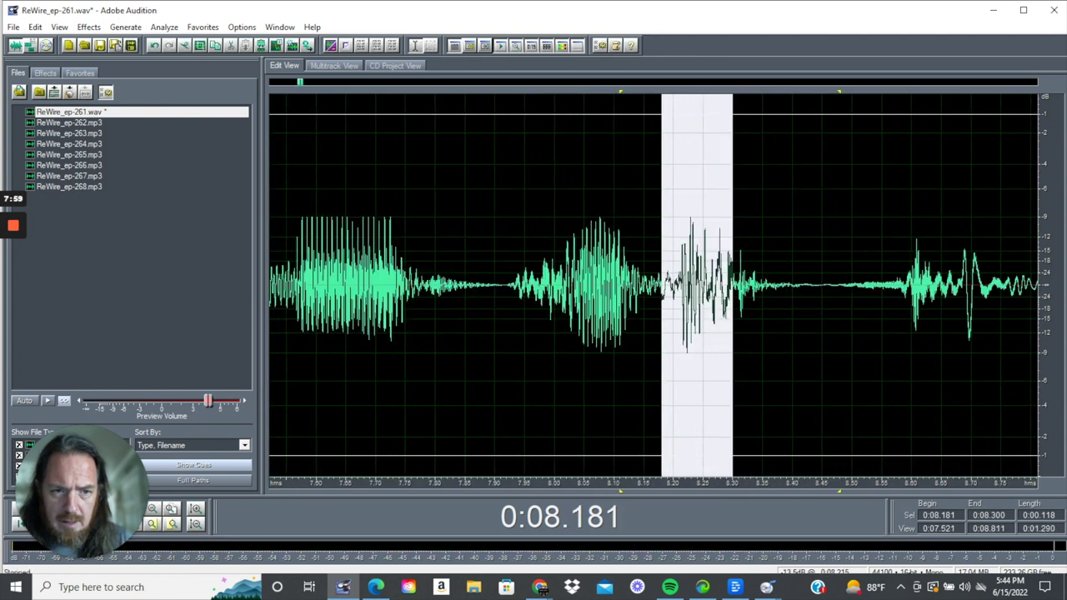
Delete the spiky section from 0:08.211 to 0:08.264 at the end of the phrase.
left_click(712, 288)
key("space")
key("space")
left_click_drag(712, 288, 680, 291)
key("space")
key("space")
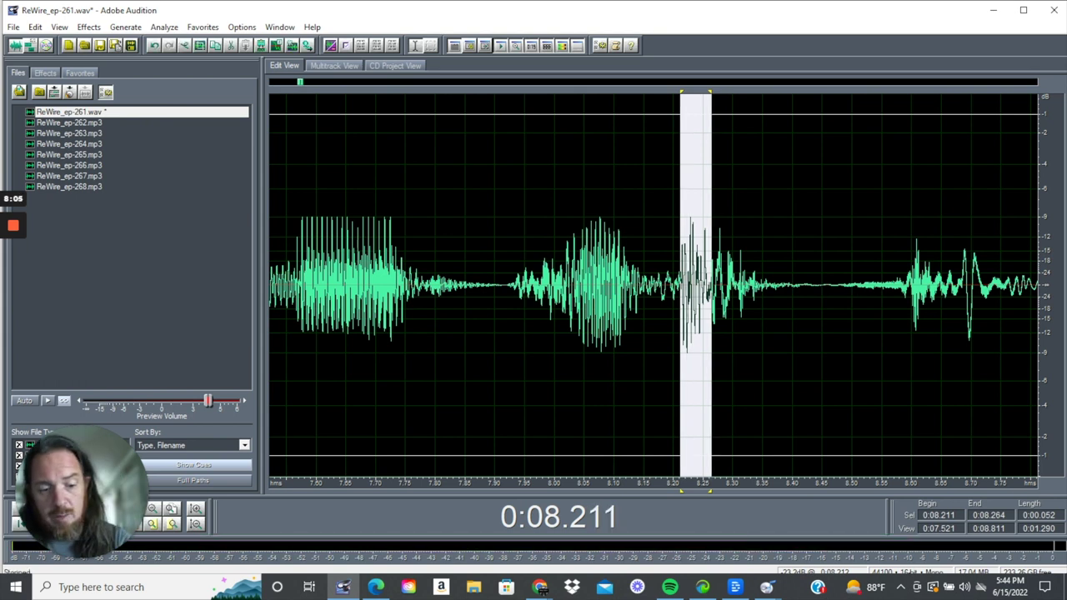
key("Delete")
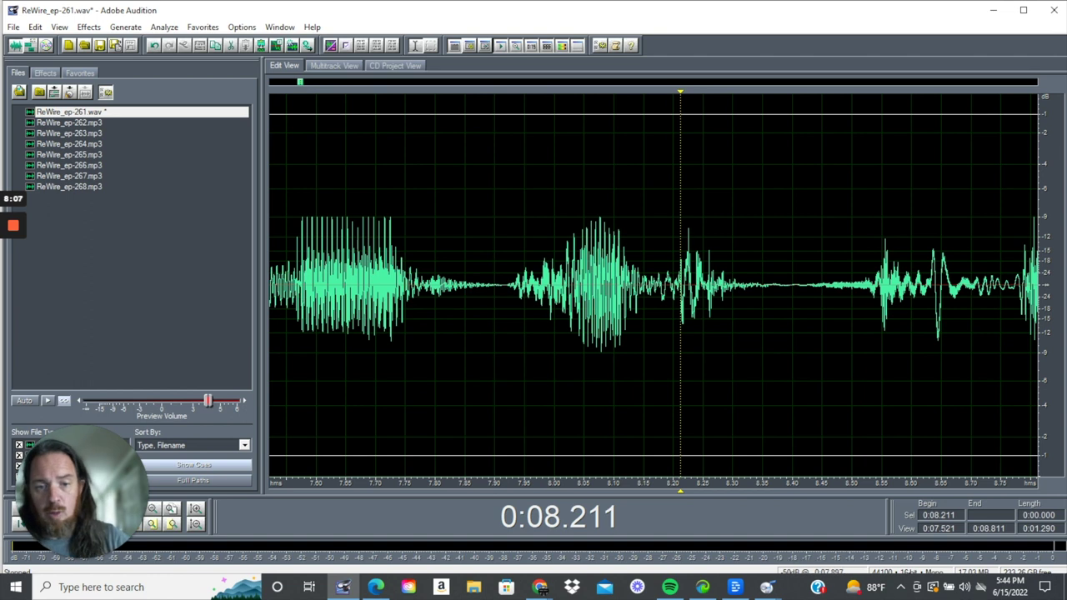
Play the narration repeatedly from about 0:07.900 to check the deletion at the phrase end.
left_click(494, 288)
key("space")
key("space")
key("space")
key("space")
key("space")
key("space")
key("space")
scroll(664, 288, "down", 4)
key("space")
key("space")
key("space")
Undo the last deletion and play the narration from 0:07.900 to compare.
left_click(37, 29)
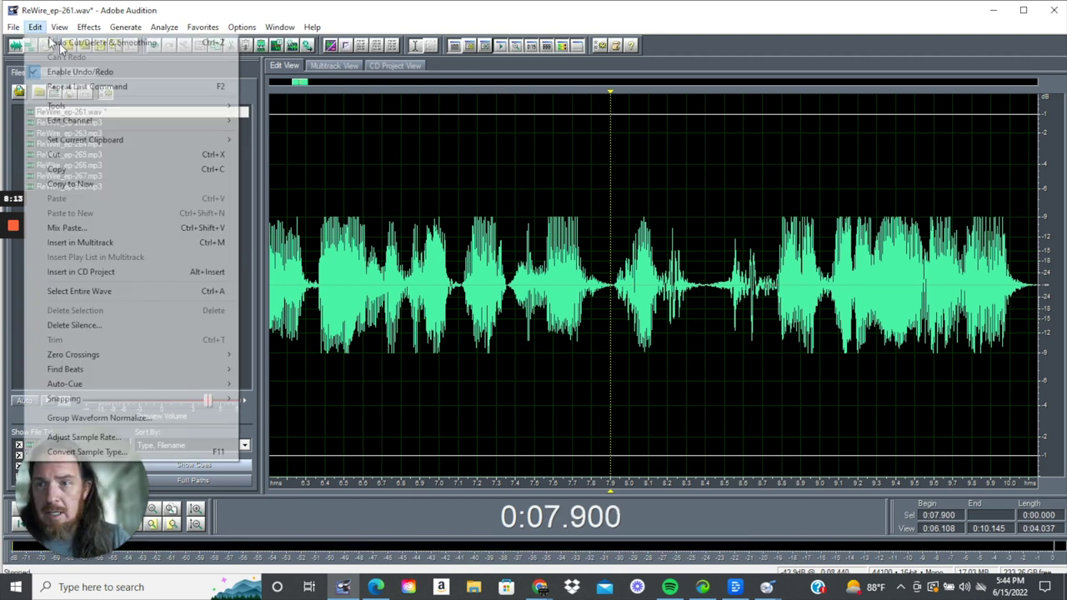
left_click(71, 43)
left_click(607, 337)
key("space")
key("space")
key("space")
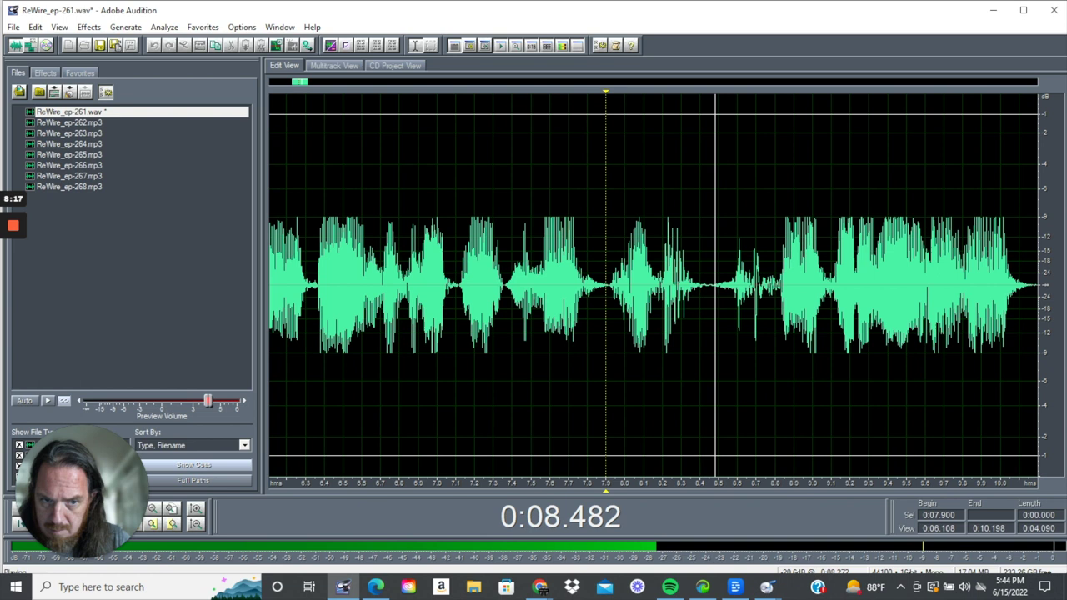
key("space")
key("space")
key("space")
Undo the phrase's fade-in, and redo both the fade-in and the deletion.
left_click(33, 28)
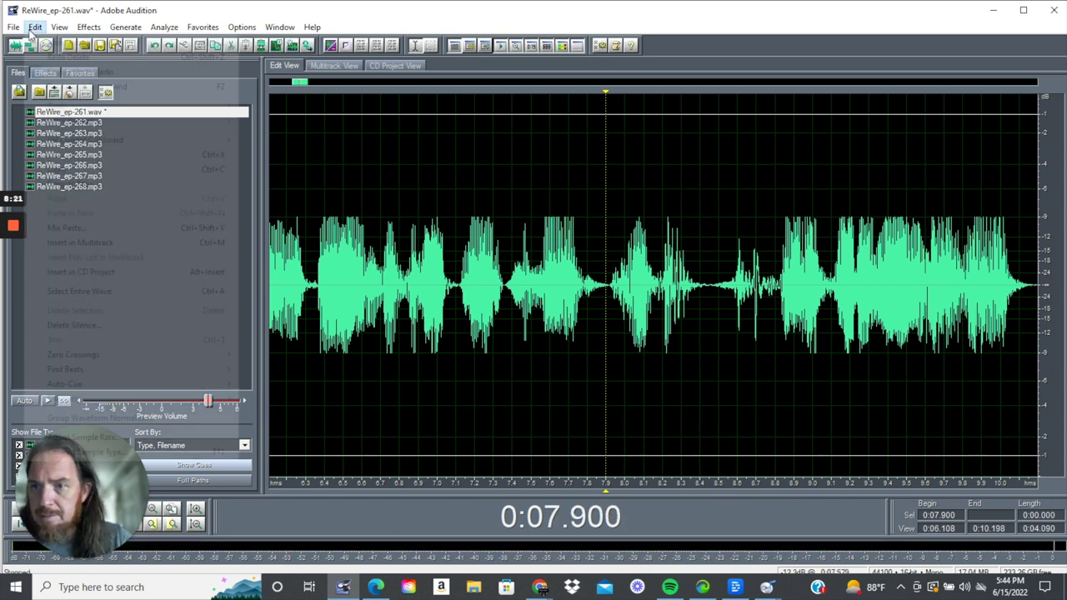
left_click(52, 40)
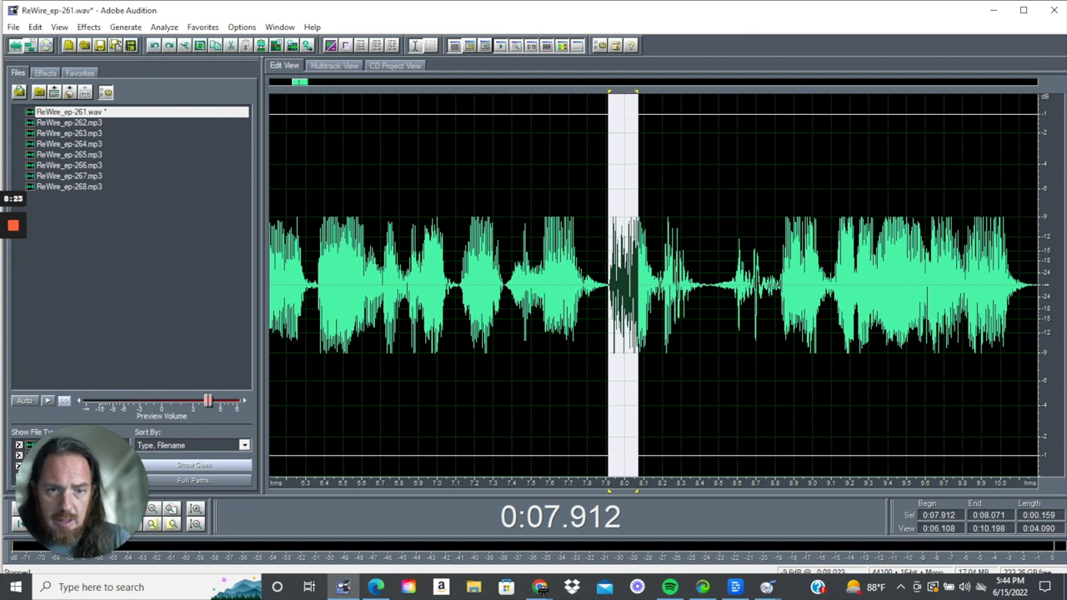
left_click(35, 26)
left_click(56, 55)
left_click(41, 28)
left_click(66, 57)
Play the narration from 0:07.918 with the fade-in and deletion restored.
left_click(610, 340)
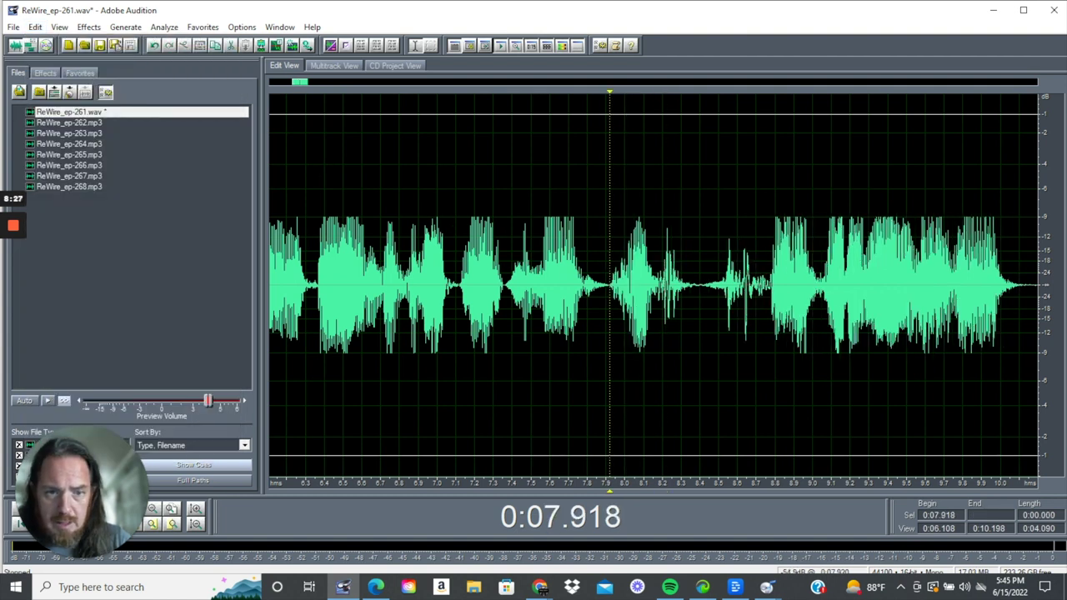
key("space")
key("space")
Replace the noise between the phrases from 0:08.400 to 0:08.767 with 0.5 seconds of generated silence.
left_click_drag(699, 340, 770, 340)
left_click_drag(770, 275, 767, 275)
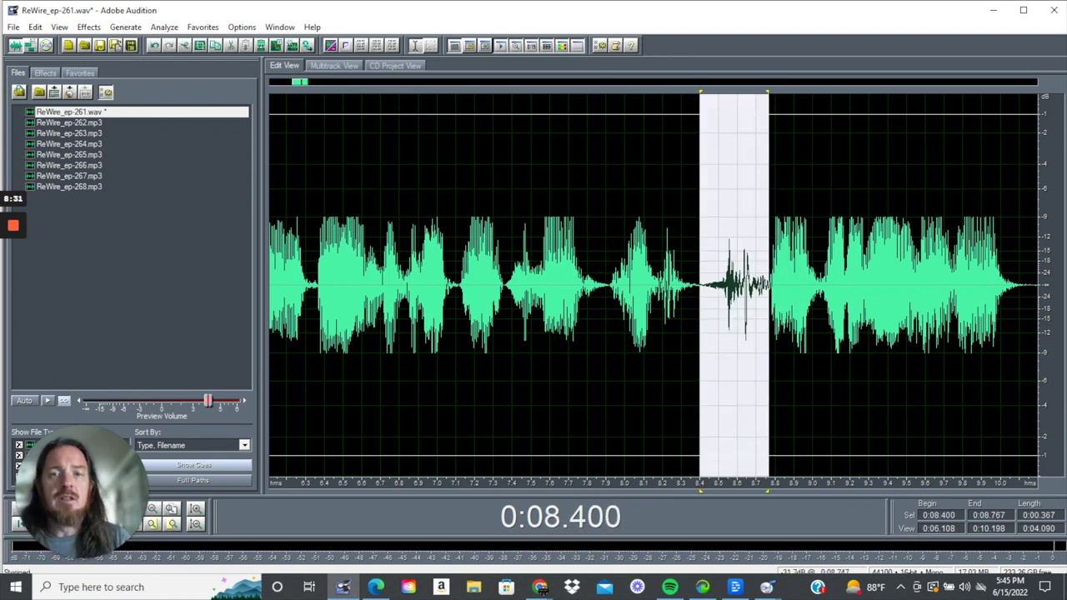
key("space")
key("space")
key("space")
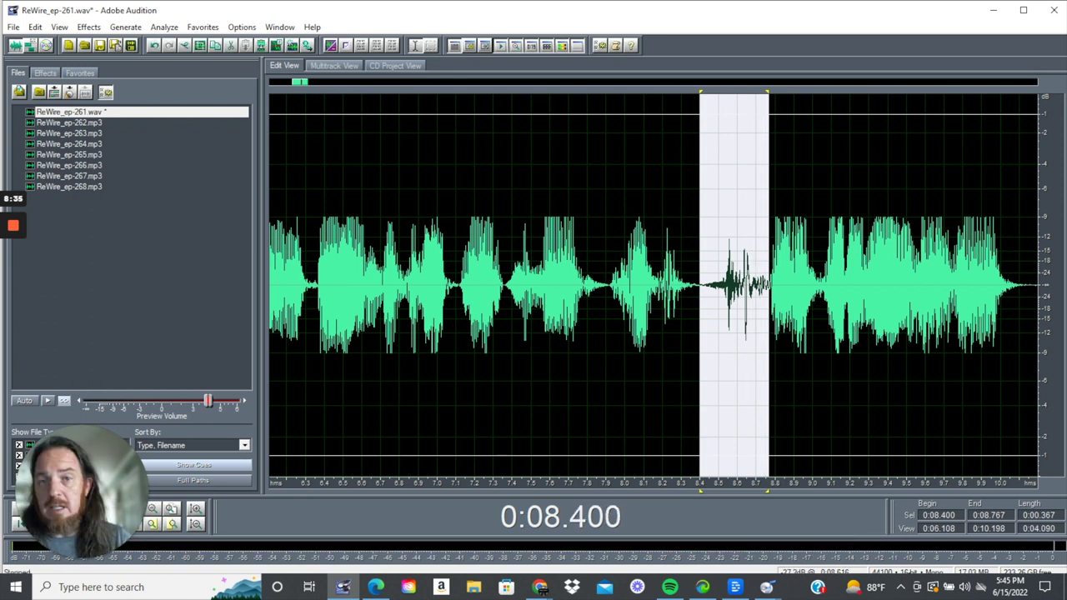
left_click(125, 27)
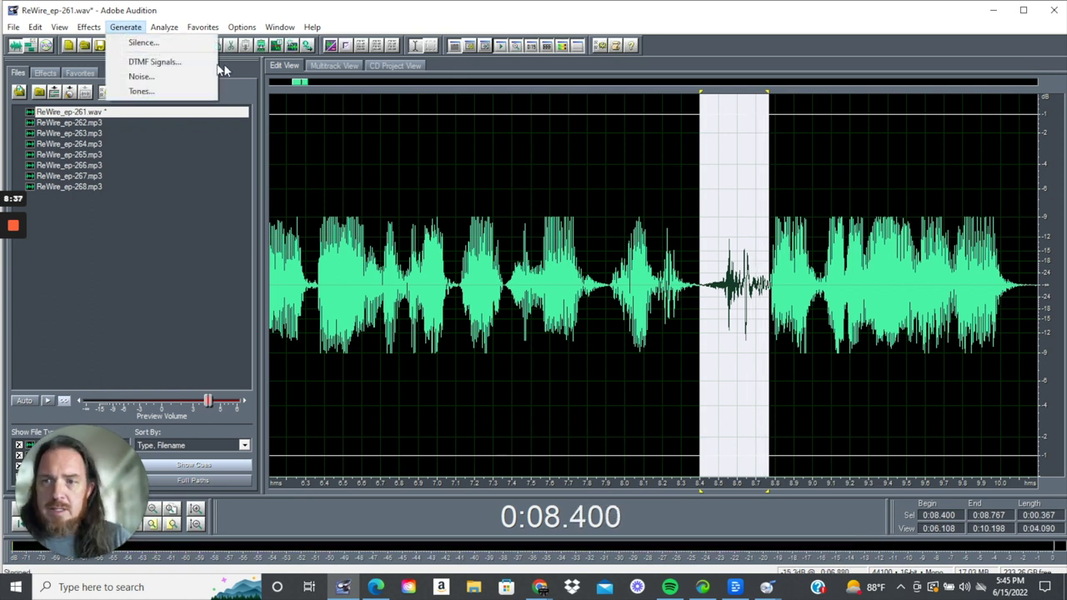
left_click(174, 41)
left_click(607, 285)
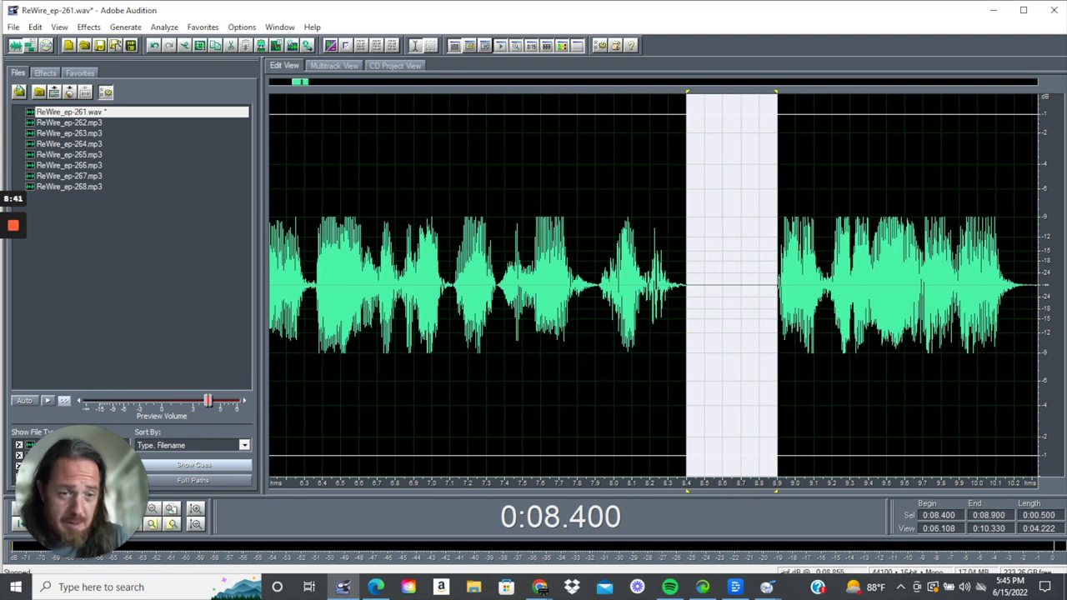
Play the narration from the end of the generated silence at 0:08.900.
left_click(773, 285)
key("space")
left_click_drag(777, 285, 1034, 285)
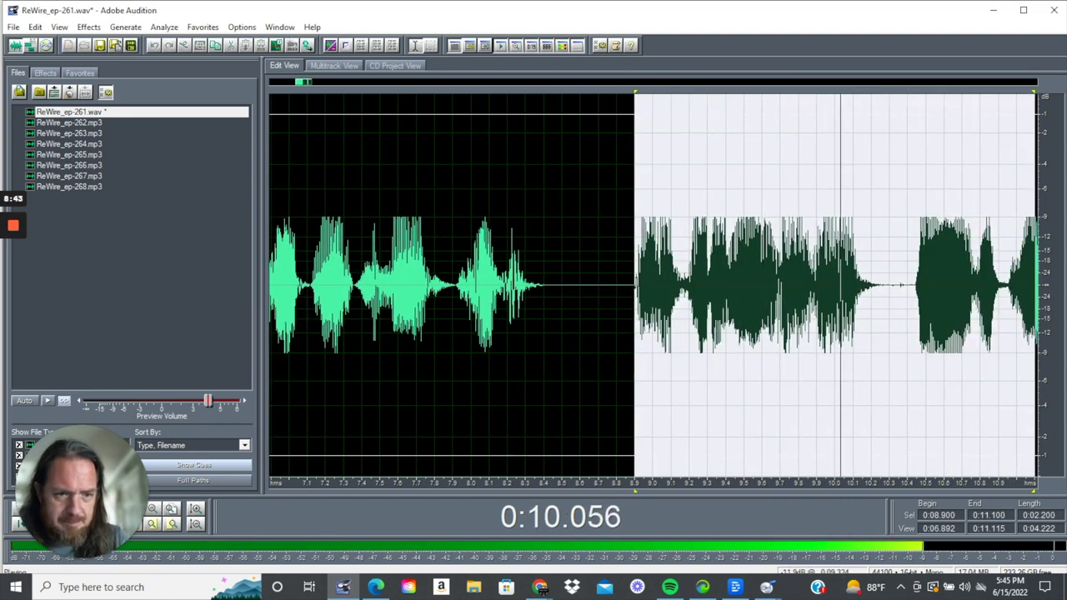
key("space")
key("space")
Shorten the next pause between phrases by deleting a short stretch starting at 0:10.198.
scroll(740, 285, "down", 3)
left_click_drag(795, 285, 810, 285)
key("space")
key("space")
key("Delete")
Play the narration across the shortened pause and from about 0:09.779 to check the join.
key("space")
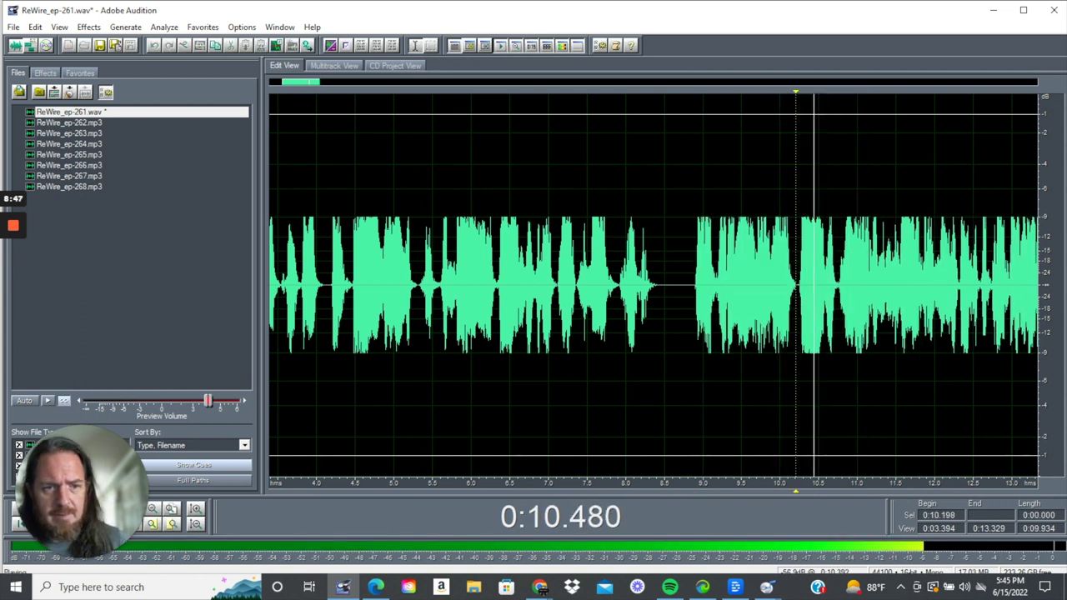
scroll(808, 285, "down", 3)
left_click_drag(793, 285, 1040, 285)
key("space")
left_click(601, 285)
key("space")
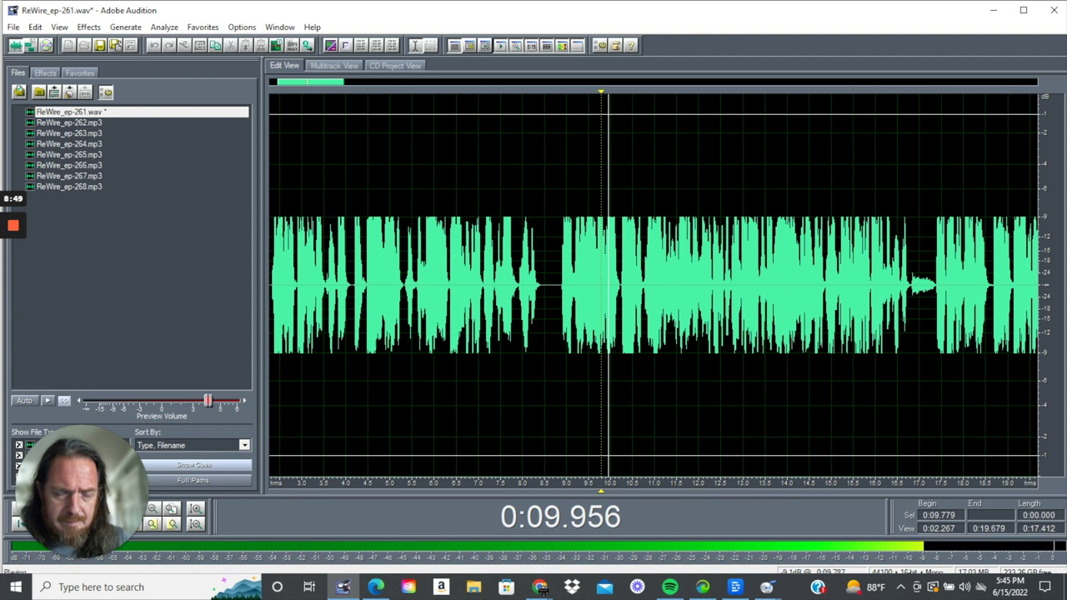
scroll(633, 285, "up", 4)
key("space")
left_click(680, 285)
left_click(713, 286)
key("space")
key("space")
Audition the start of the phrase at 0:10.856 and delete its onset from 0:10.754 to 0:10.856.
left_click(699, 285)
key("space")
key("space")
key("space")
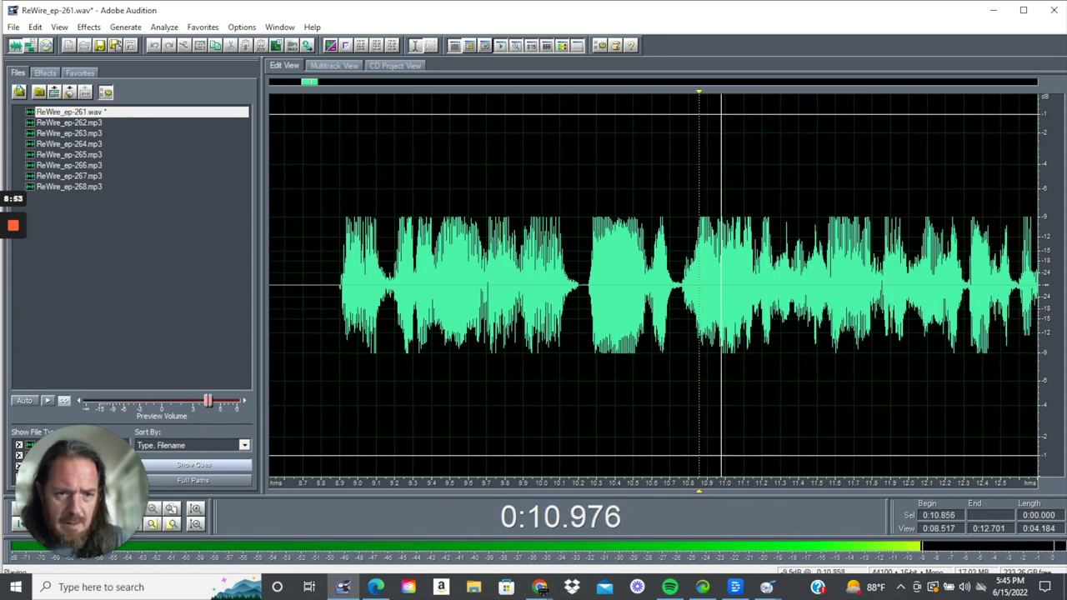
key("space")
left_click_drag(698, 285, 680, 285)
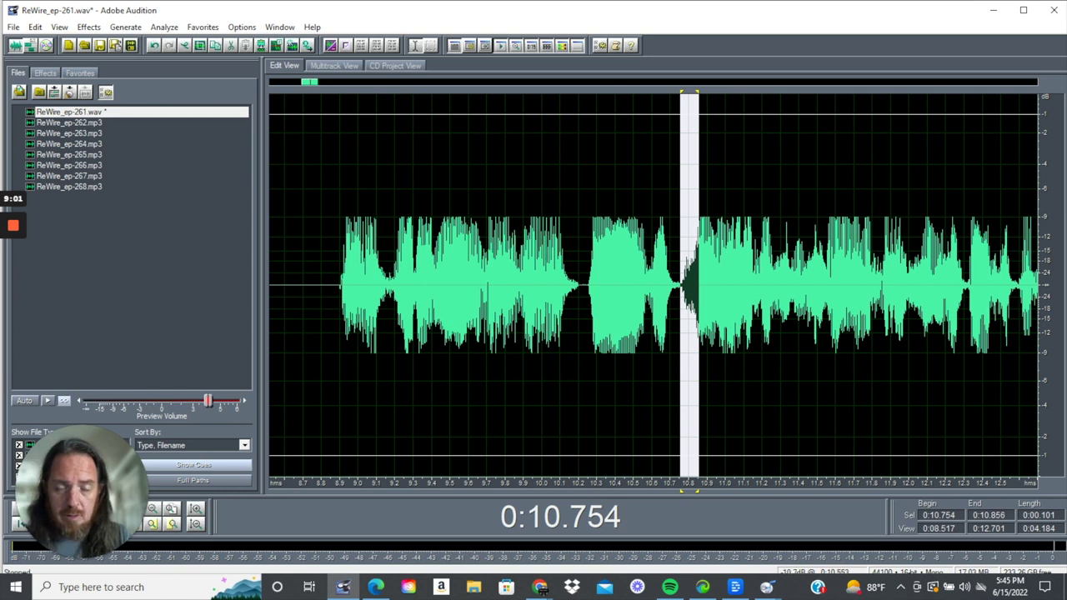
key("Delete")
Play the narration from 0:10.249 to check the trimmed phrase onset.
left_click(587, 285)
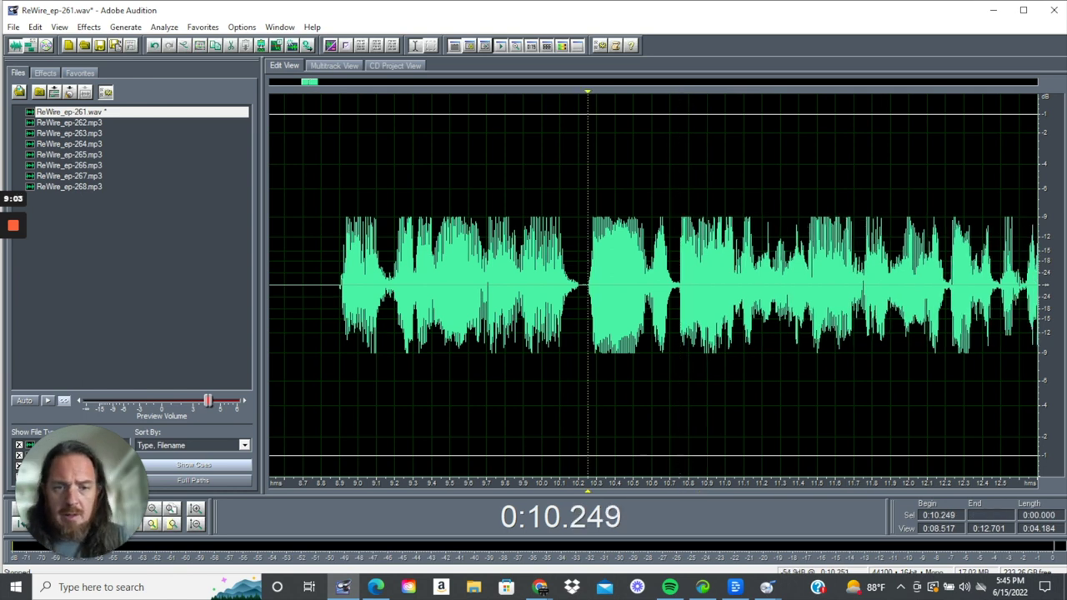
key("space")
key("space")
Apply the Fade In preset to the trimmed phrase onset from 0:10.736 to 0:10.823.
left_click_drag(678, 285, 691, 285)
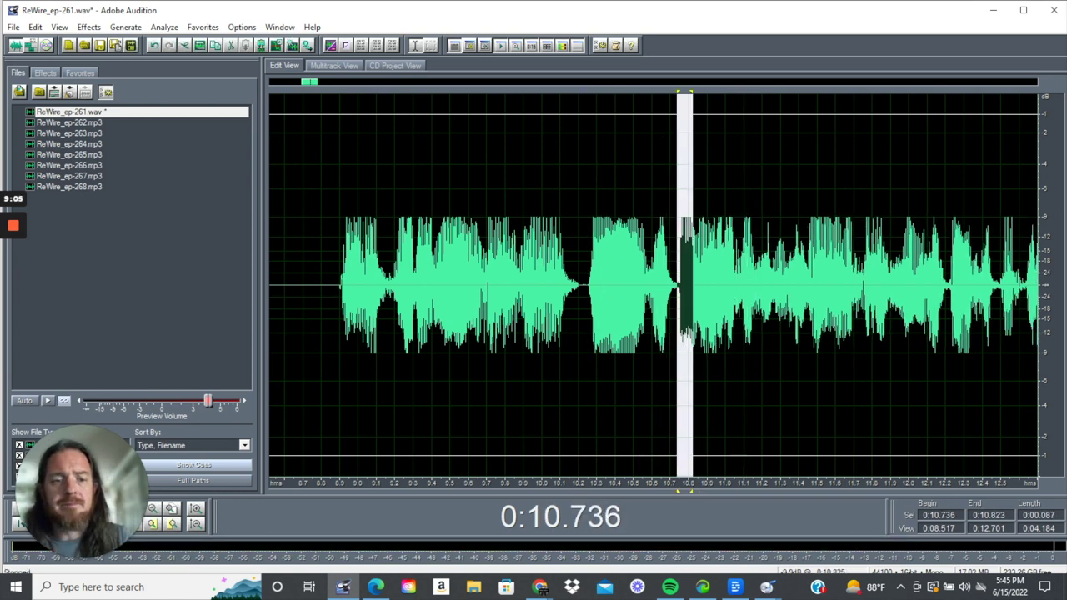
left_click(88, 27)
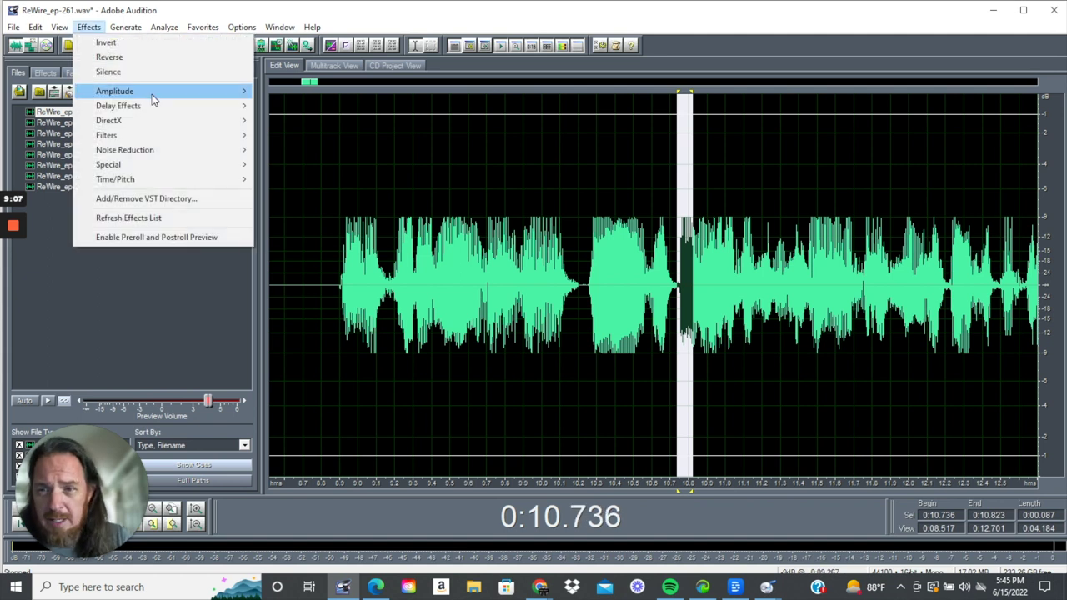
mouse_move(154, 93)
left_click(308, 92)
left_click(666, 270)
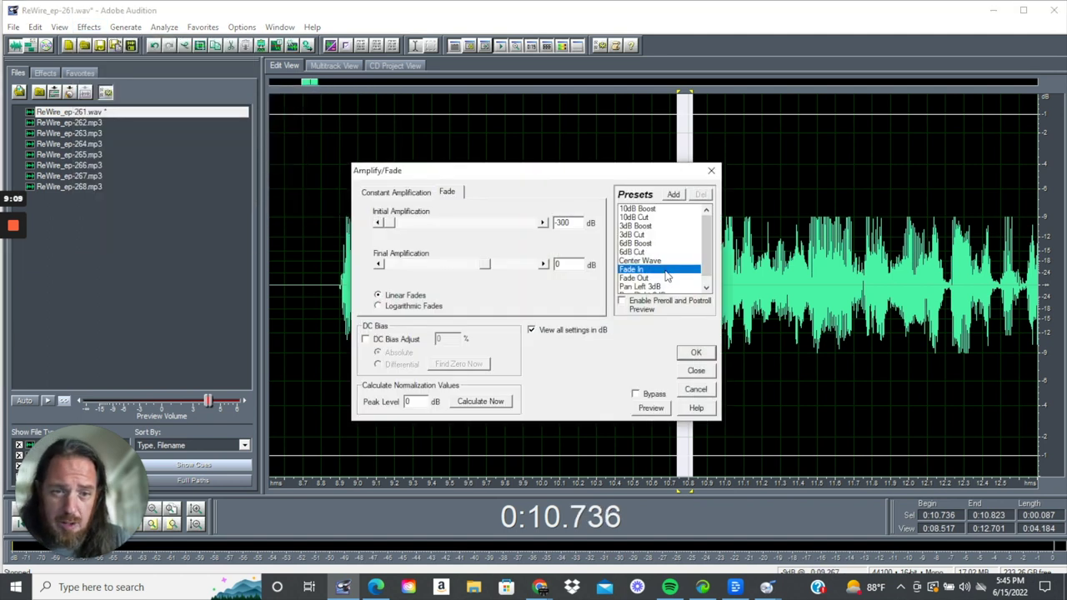
left_click(693, 353)
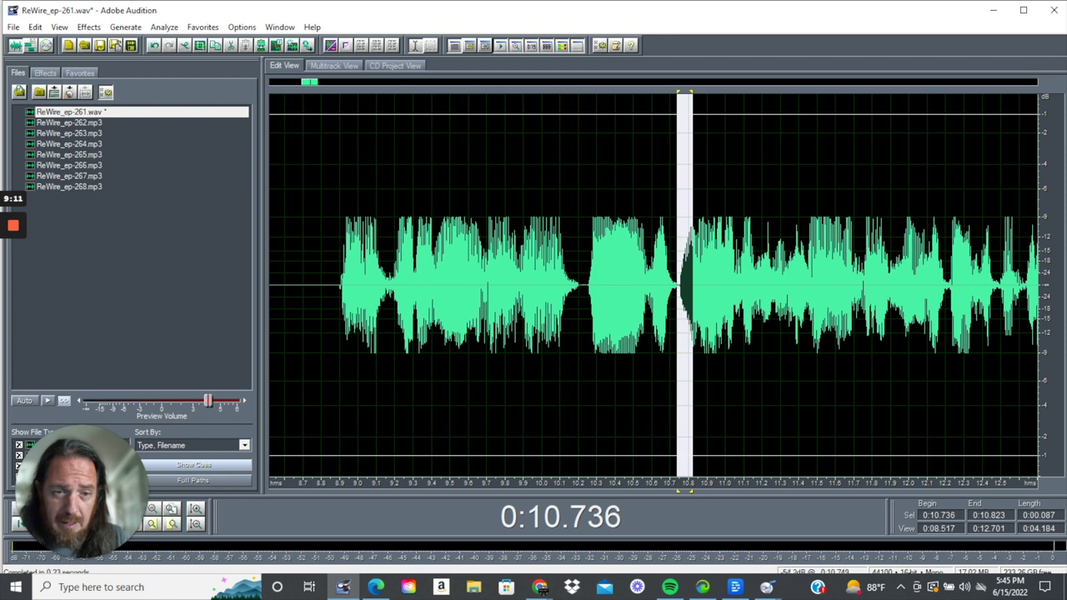
Play the narration from about 0:10.23 to check the faded onset.
left_click(583, 285)
key("space")
key("space")
key("space")
key("space")
Play the narration from 0:08.862 onward to find the next harsh sound.
double_click(334, 285)
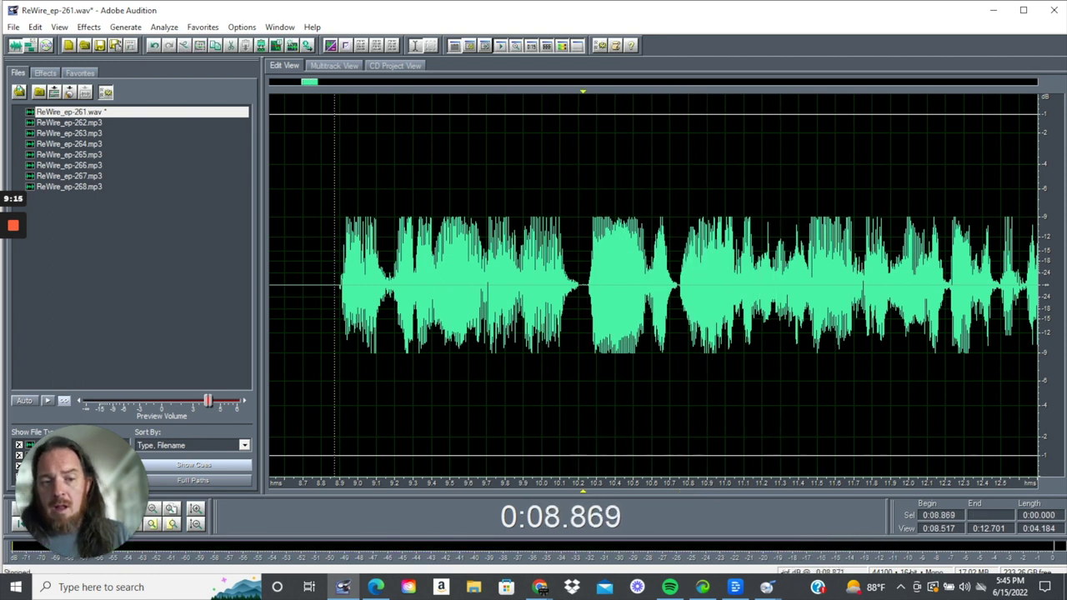
left_click(332, 285)
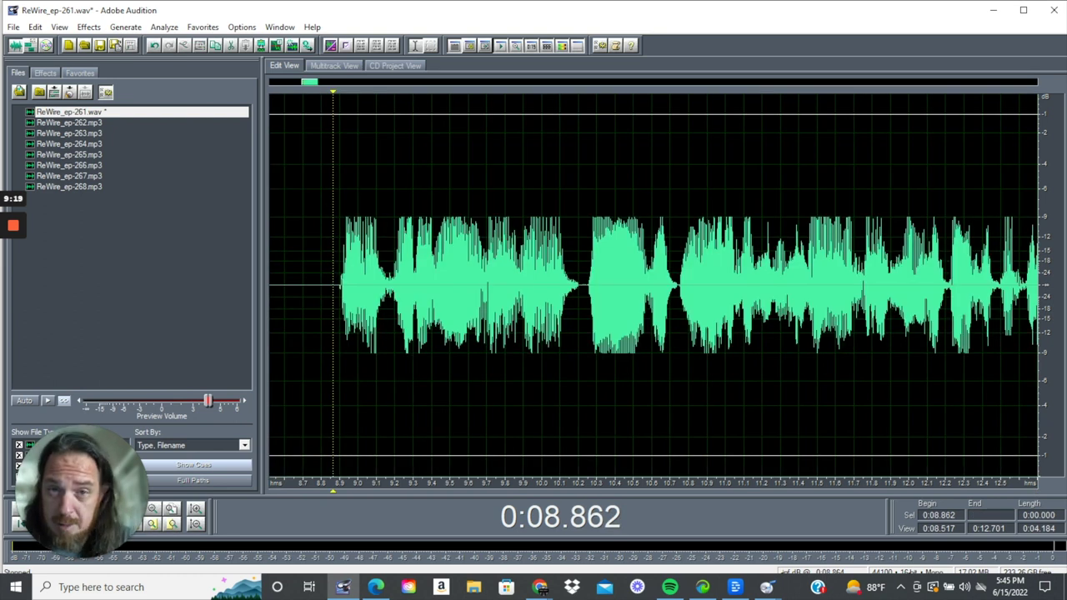
key("space")
left_click(583, 285)
left_click_drag(583, 286, 1038, 285)
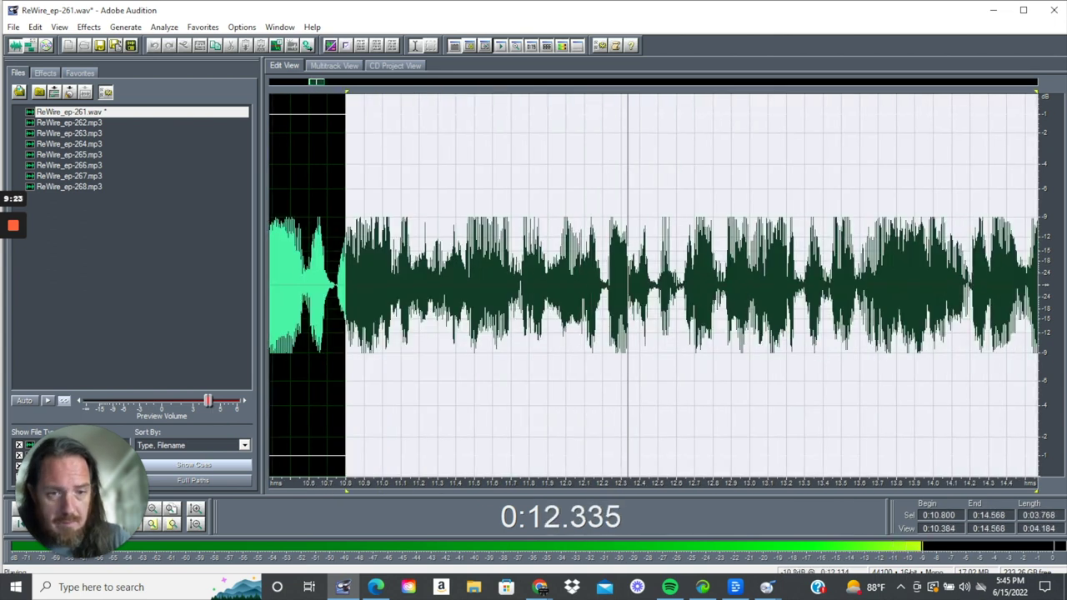
scroll(654, 285, "down", 1)
key("space")
key("space")
key("space")
Play a close-up section of the narration from 0:12.509 to locate the harsh sound.
left_click(646, 285)
scroll(660, 285, "up", 5)
key("space")
scroll(660, 285, "up", 1)
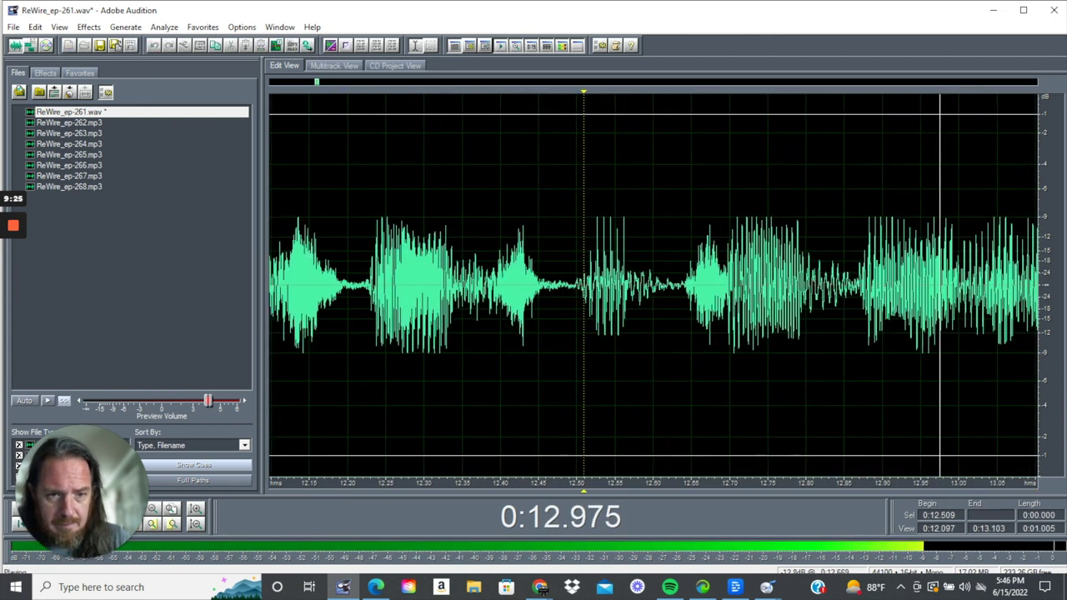
key("space")
Apply the Fade In preset to the harsh sound from 0:12.636 to 0:12.740.
left_click(684, 285)
left_click_drag(681, 284, 760, 283)
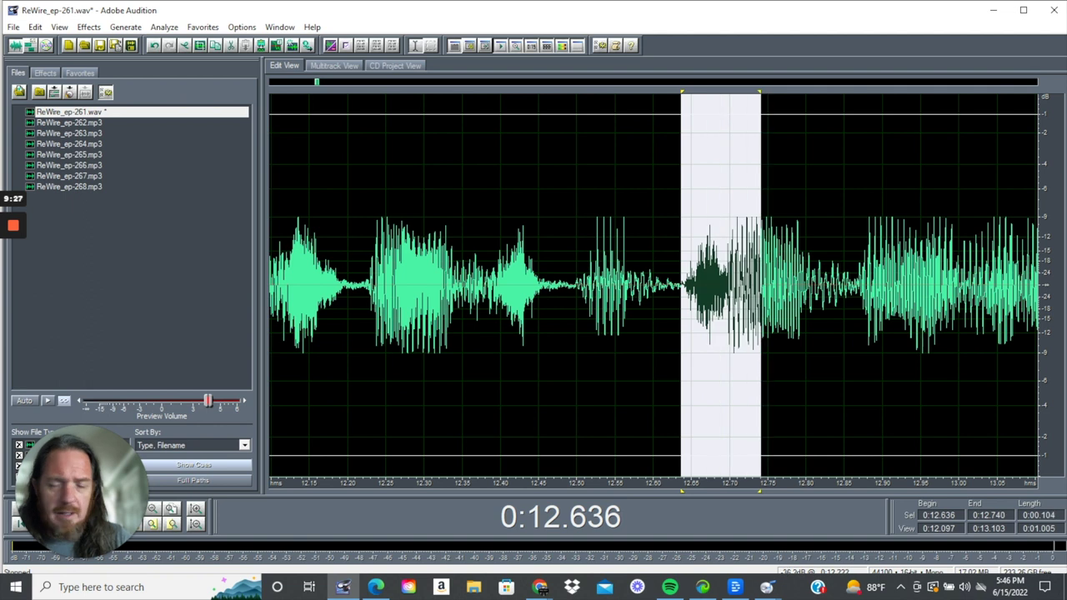
left_click(88, 27)
mouse_move(186, 92)
left_click(316, 92)
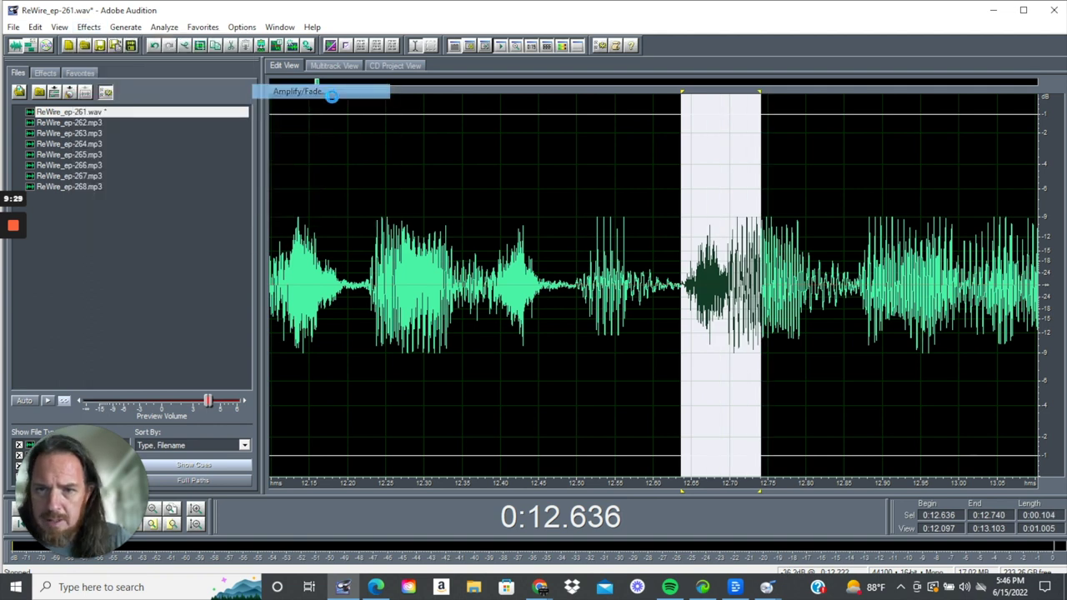
left_click(645, 269)
left_click(697, 354)
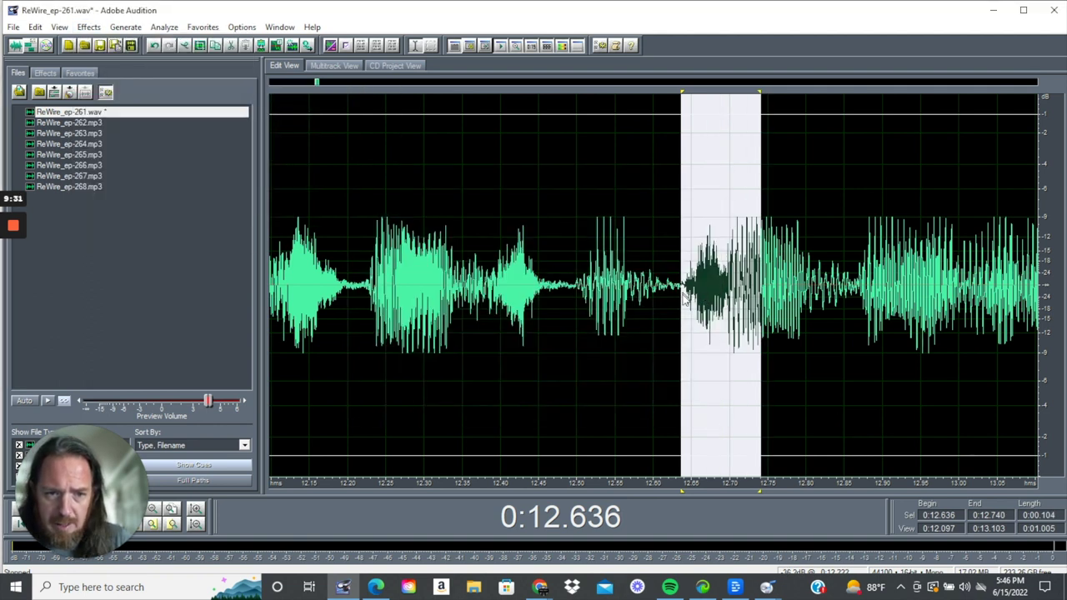
Play the narration from about 0:12.636 onward to check the fade and listen for further harsh sounds.
left_click(683, 298)
scroll(685, 298, "down", 2)
key("space")
key("space")
key("space")
left_click_drag(682, 287, 1045, 310)
key("space")
key("space")
left_click_drag(567, 310, 1043, 308)
key("space")
Audition the harsh sound from 0:13.300 to 0:13.373 and apply the Fade In preset to it.
left_click_drag(731, 306, 762, 306)
key("space")
left_click(88, 28)
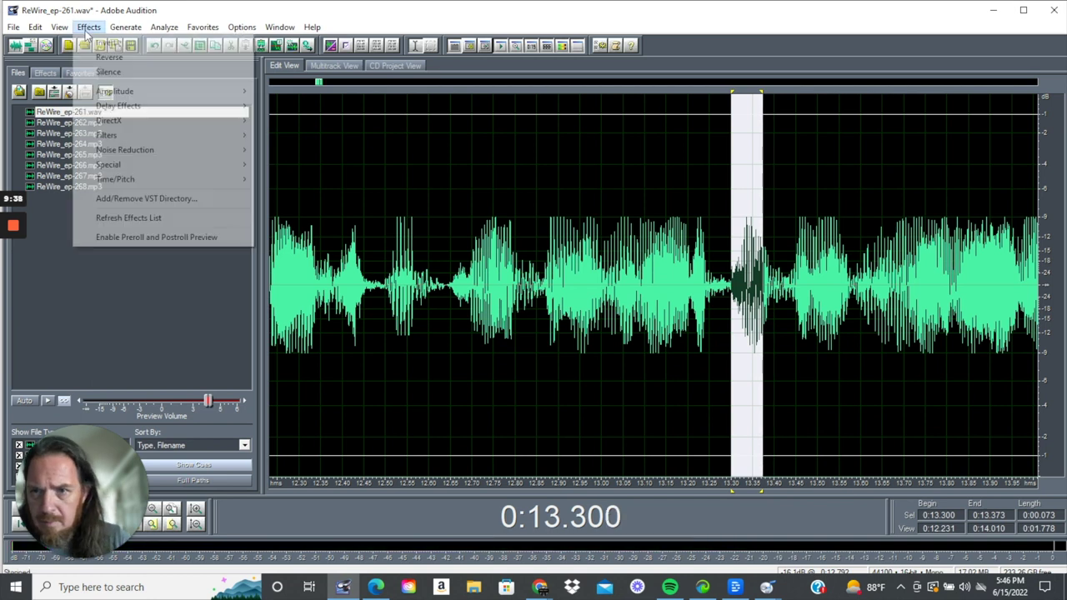
mouse_move(247, 92)
left_click(289, 93)
left_click(638, 260)
left_click(633, 270)
left_click(692, 354)
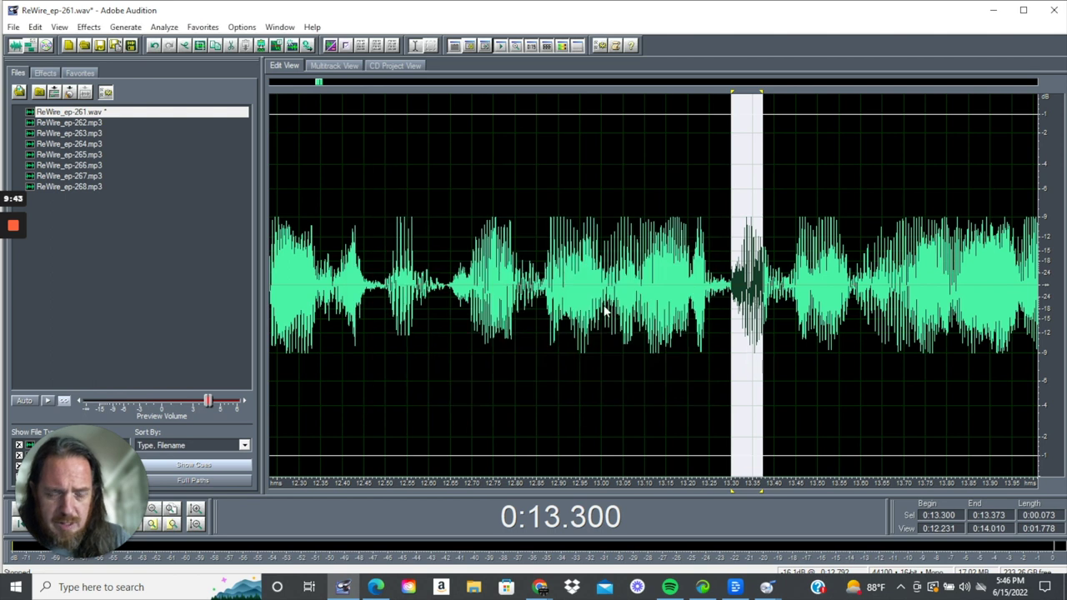
Play the narration from 0:12.650 onward to check the fade and listen for the next harsh sound.
left_click(450, 305)
key("space")
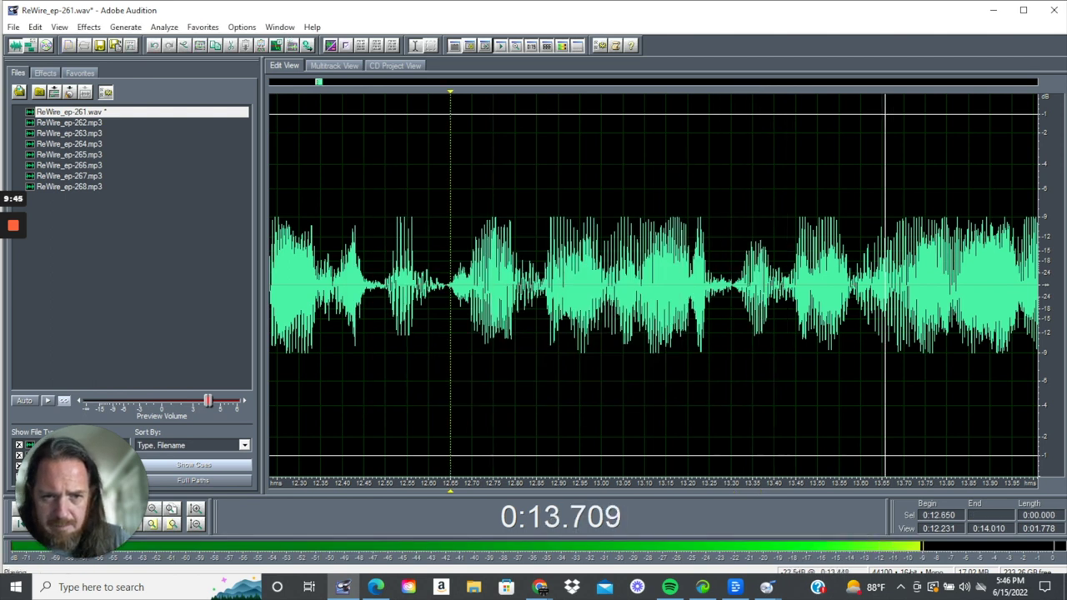
left_click_drag(787, 283, 1038, 284)
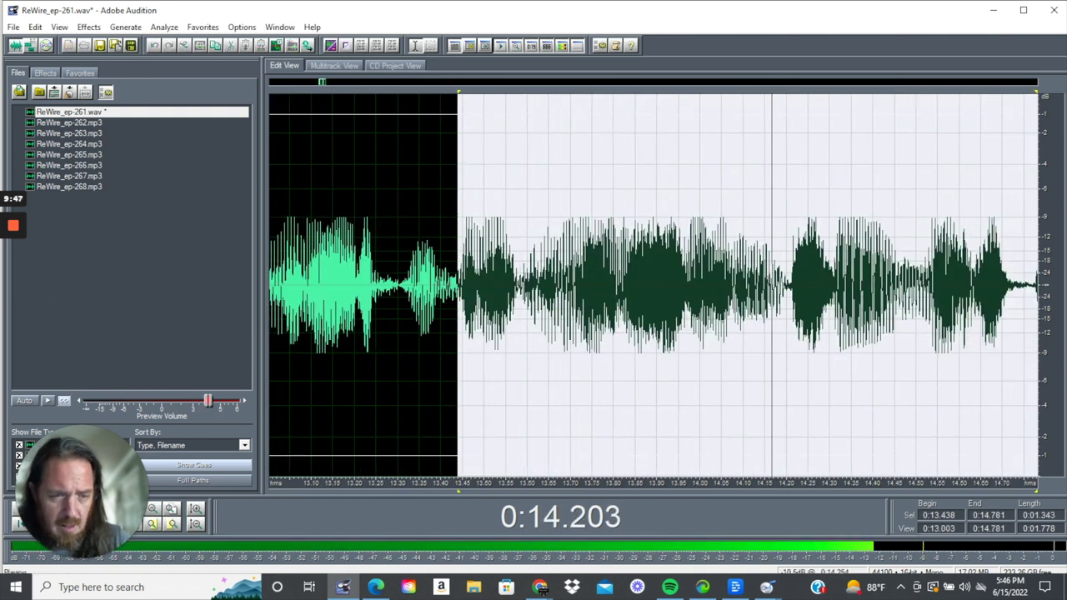
Apply the Fade In preset to the harsh sound from 0:14.200 to 0:14.350.
left_click_drag(787, 283, 850, 284)
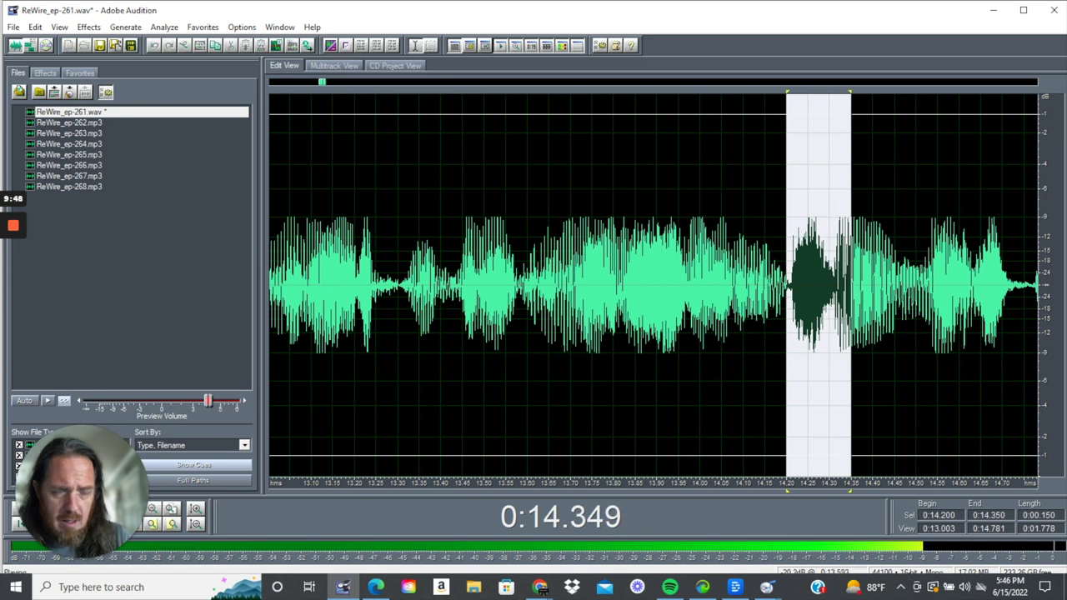
left_click(89, 27)
mouse_move(170, 95)
left_click(292, 90)
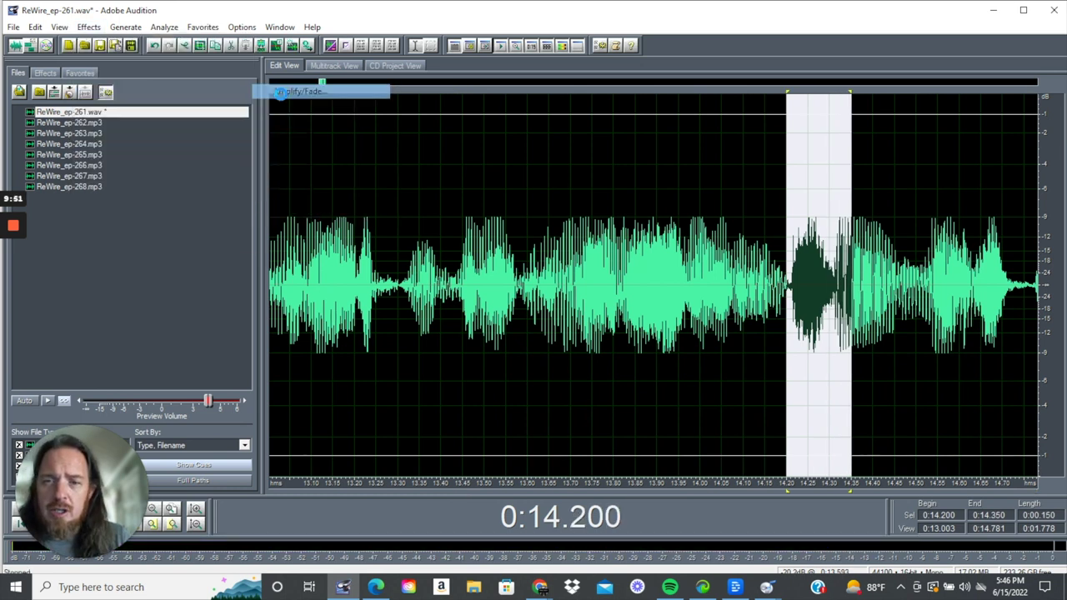
left_click(637, 271)
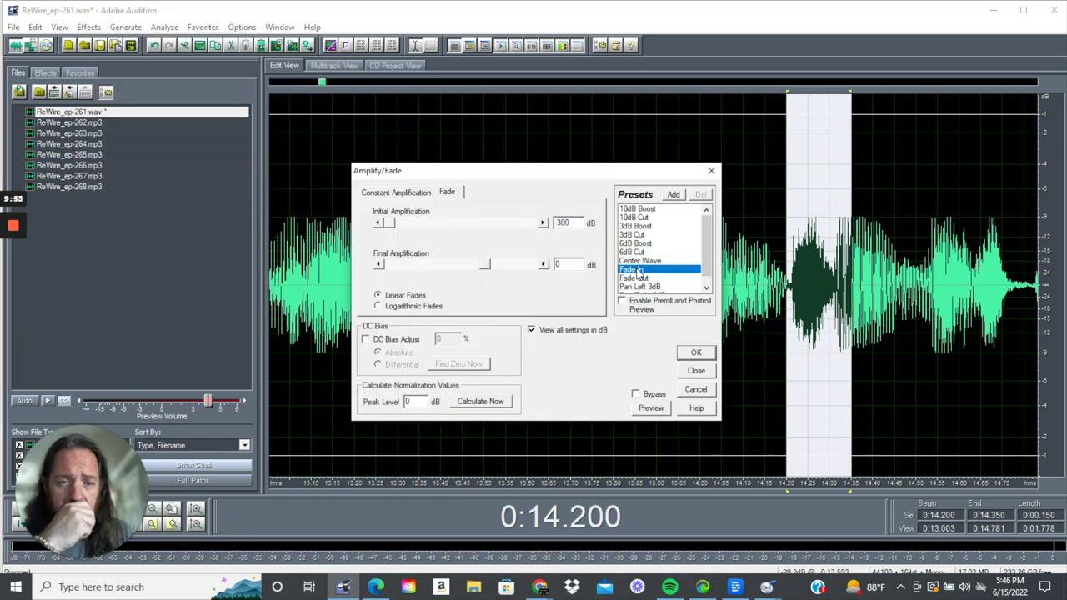
left_click(696, 352)
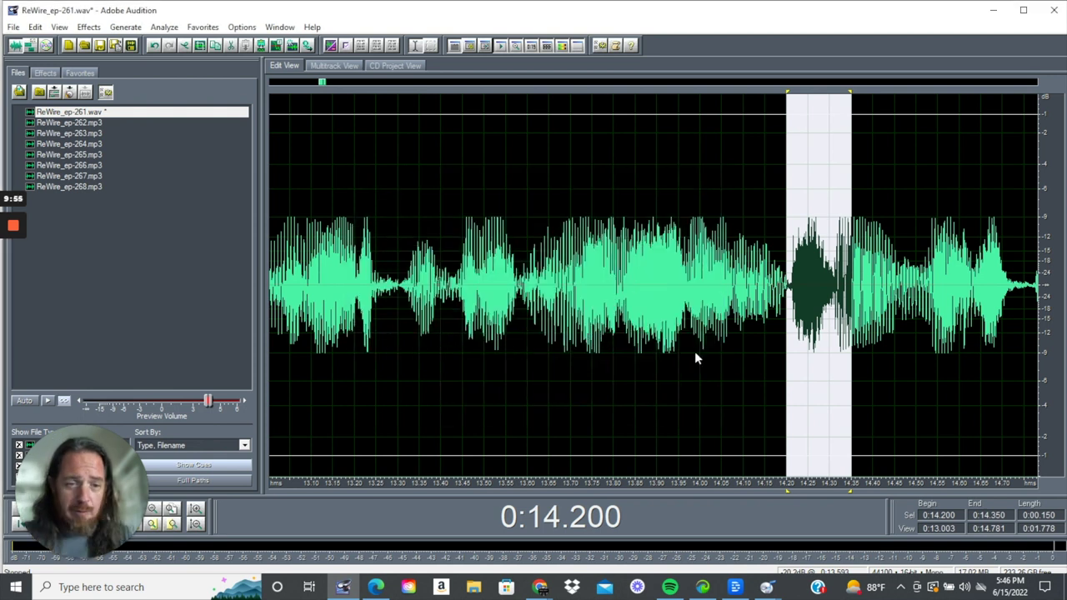
Play the narration from 0:13.468 and again from 0:14.210 to check the fade and locate further harsh sounds.
left_click(470, 333)
key("space")
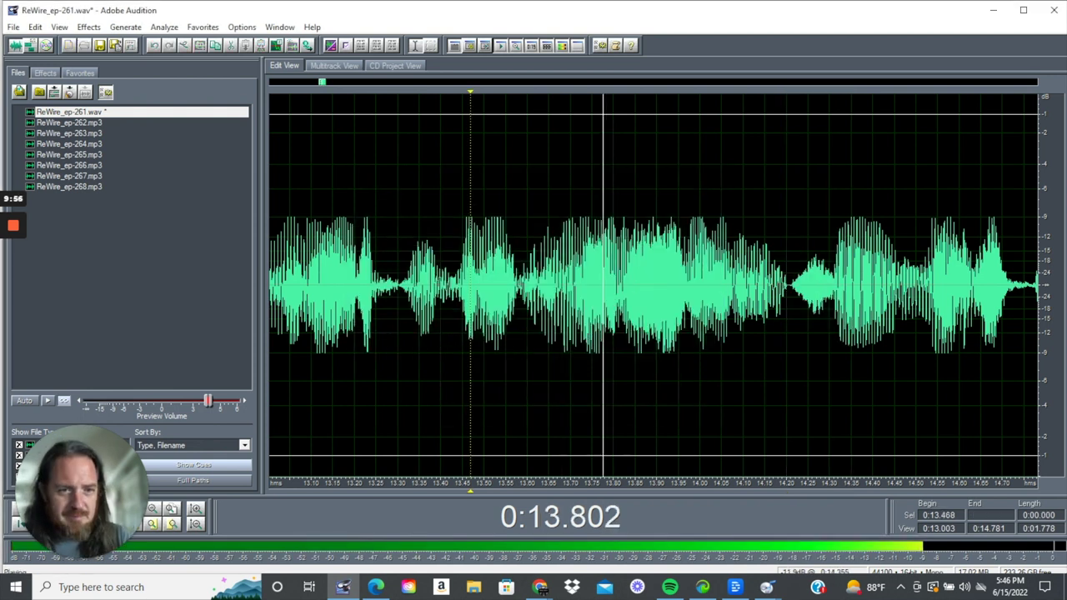
left_click(790, 333)
key("space")
left_click_drag(791, 325, 1038, 326)
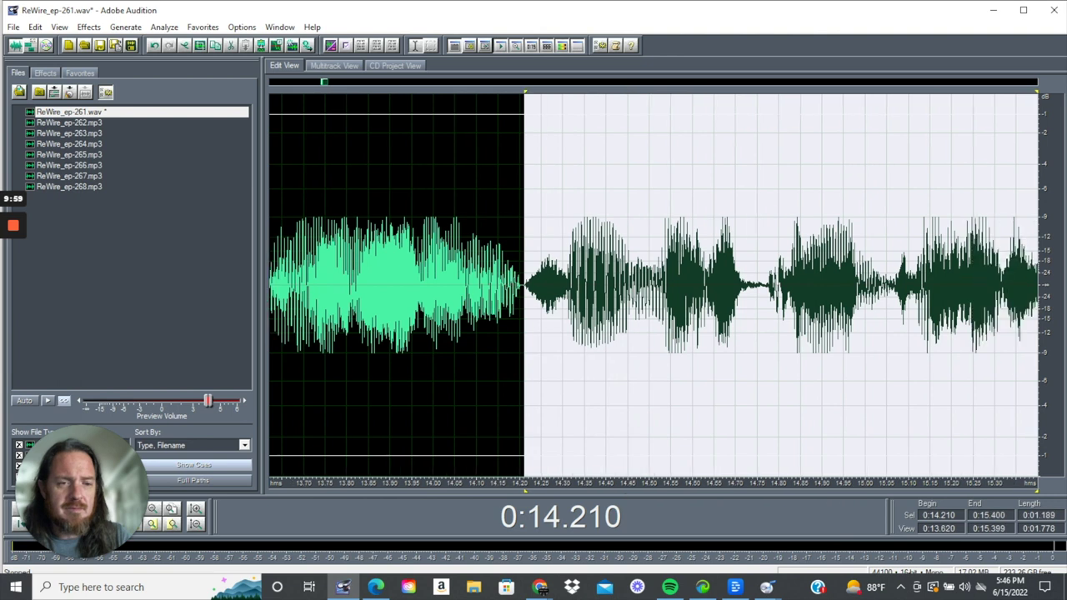
key("space")
key("space")
Audition the word ending from 0:14.633 to 0:14.750 and apply the Fade Out preset to it.
left_click_drag(579, 302, 630, 301)
key("space")
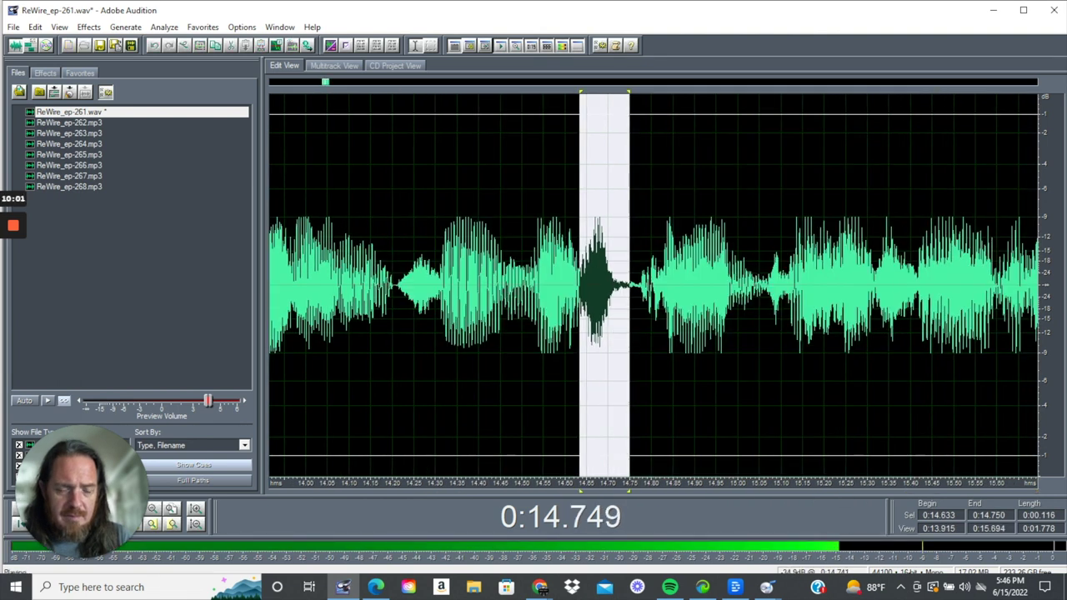
key("space")
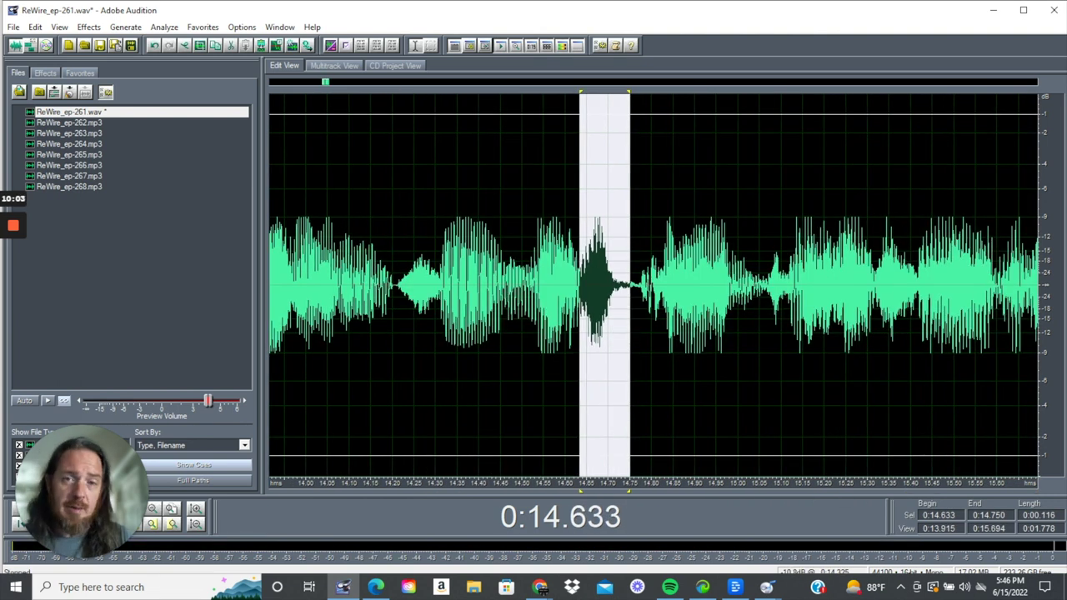
left_click(88, 26)
mouse_move(188, 92)
left_click(338, 92)
left_click(645, 282)
left_click(692, 364)
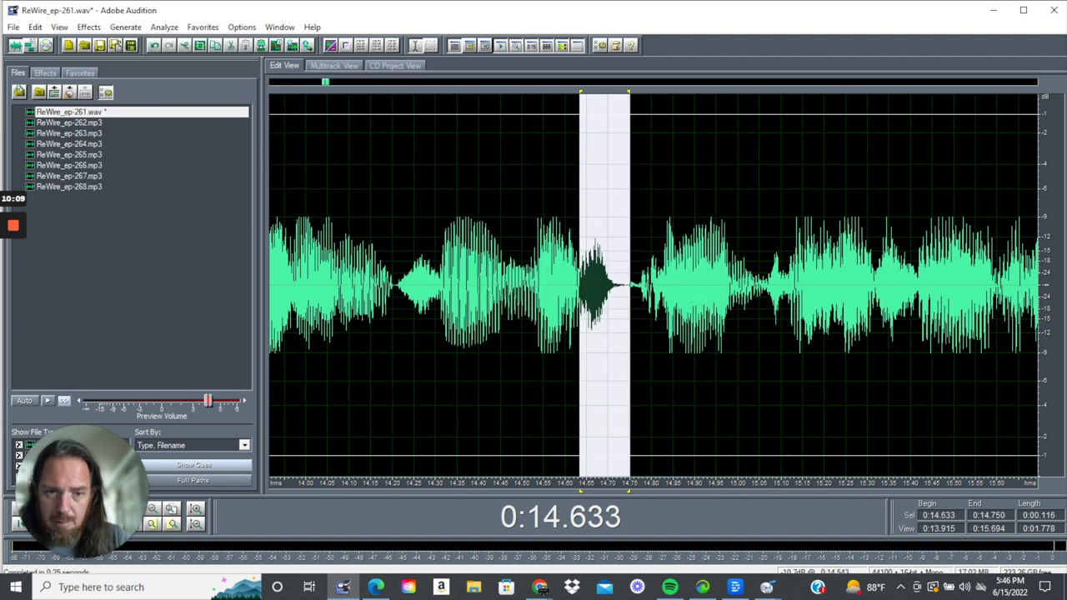
Play the narration from 0:14.200 to check the faded word ending.
left_click(392, 286)
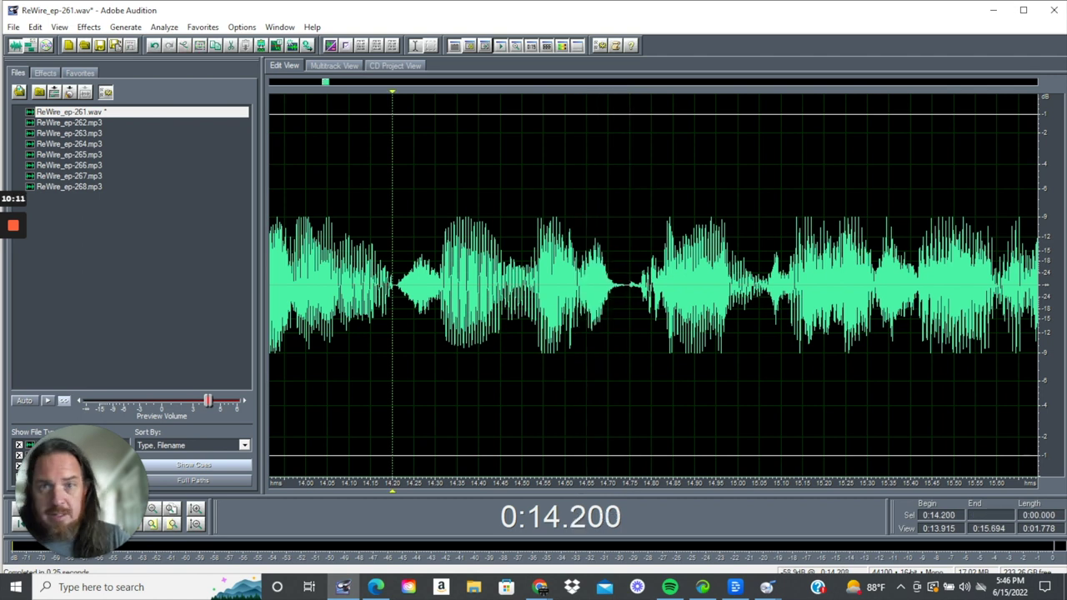
key("space")
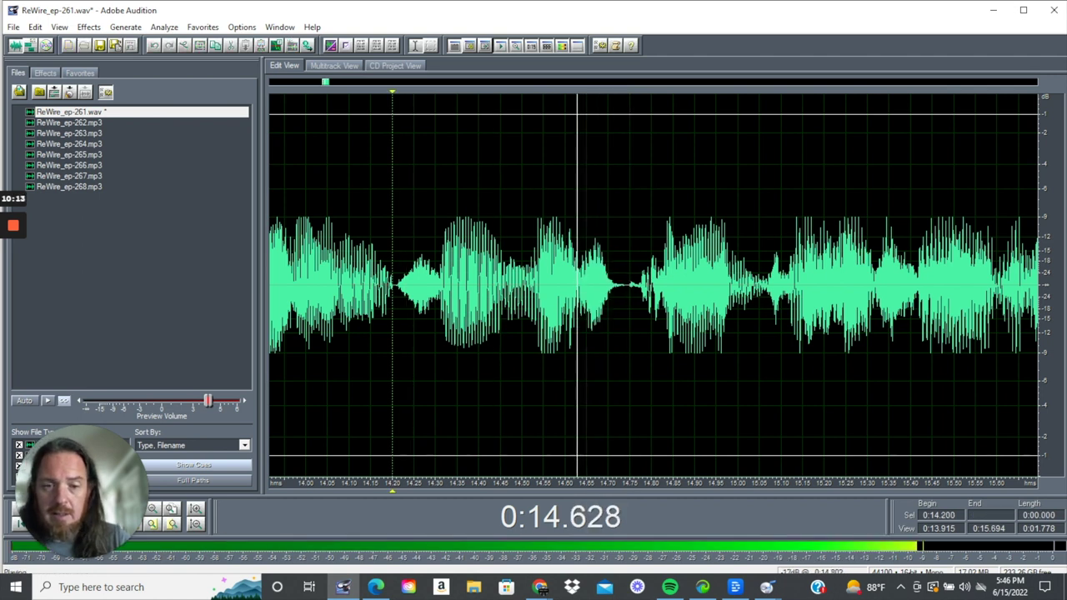
key("space")
Apply the Fade In preset to the word onset from about 0:14.740 to 0:14.875.
left_click(629, 286)
left_click_drag(624, 286, 683, 286)
mouse_move(208, 92)
left_click(275, 92)
left_click(642, 275)
left_click(696, 351)
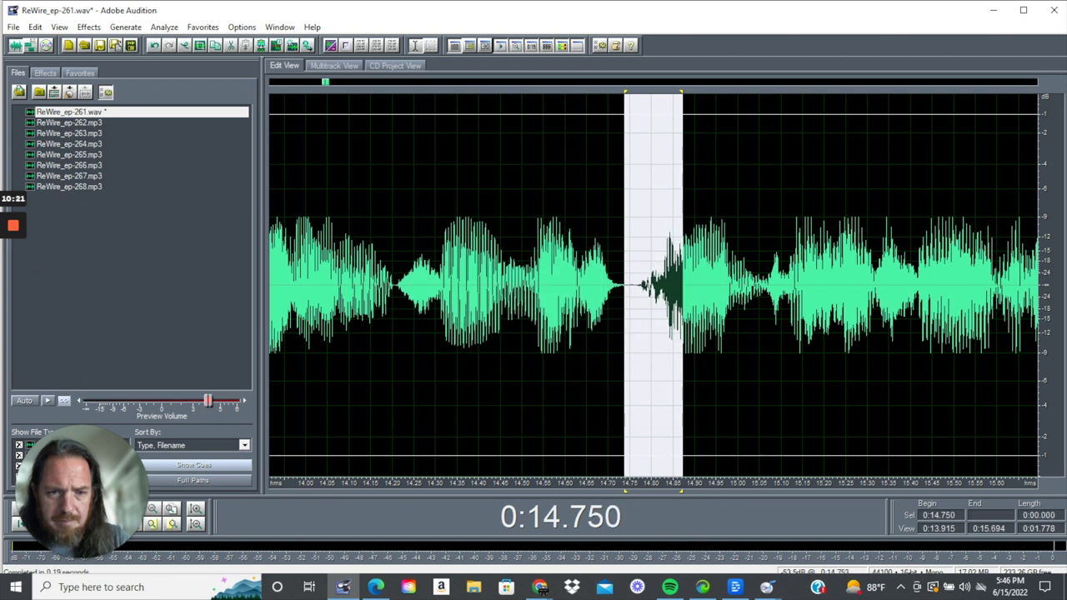
Play the narration from about 0:14.750 to check the faded onset and find any remaining click.
left_click(630, 321)
scroll(630, 320, "down", 4)
key("space")
key("space")
key("space")
scroll(658, 285, "up", 4)
key("space")
Audition the small spikes between 0:14.763 and 0:14.800 and delete that section.
left_click(570, 285)
key("space")
key("space")
left_click_drag(569, 285, 552, 285)
key("space")
left_click(549, 285, "shift")
key("space")
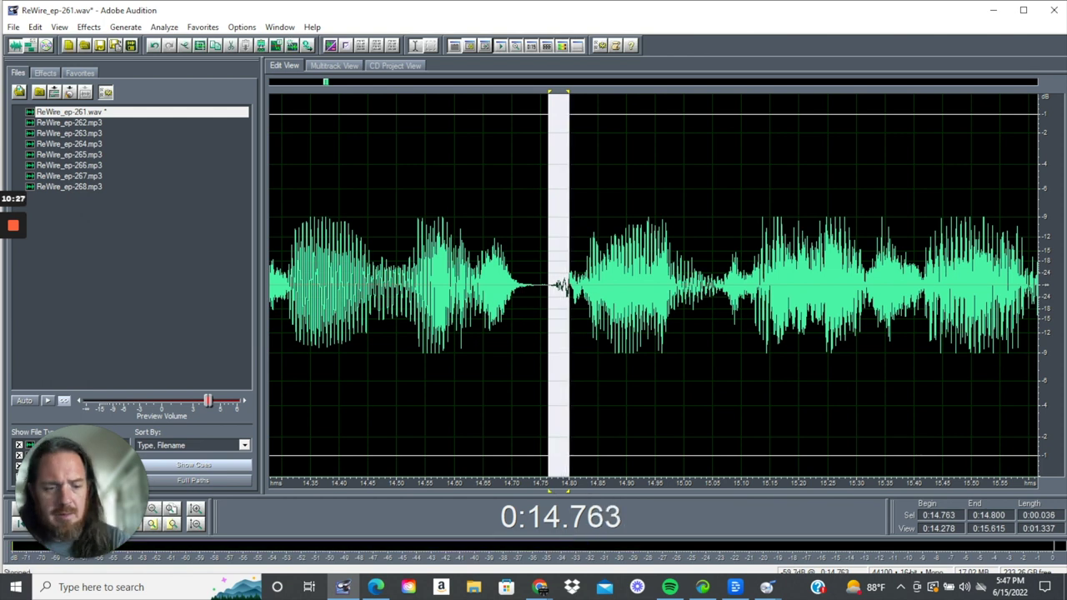
key("Delete")
Apply a linear fade in from -300 dB to 0 dB to the onset from 0:14.750 to 0:14.800.
key("space")
left_click_drag(540, 286, 569, 286)
left_click(88, 27)
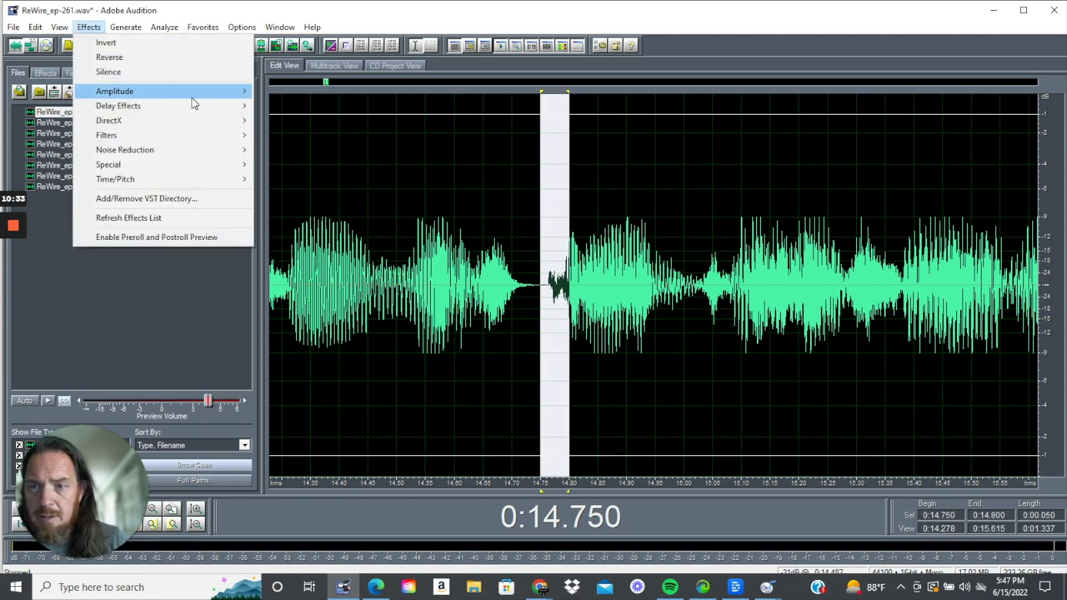
mouse_move(192, 98)
left_click(329, 95)
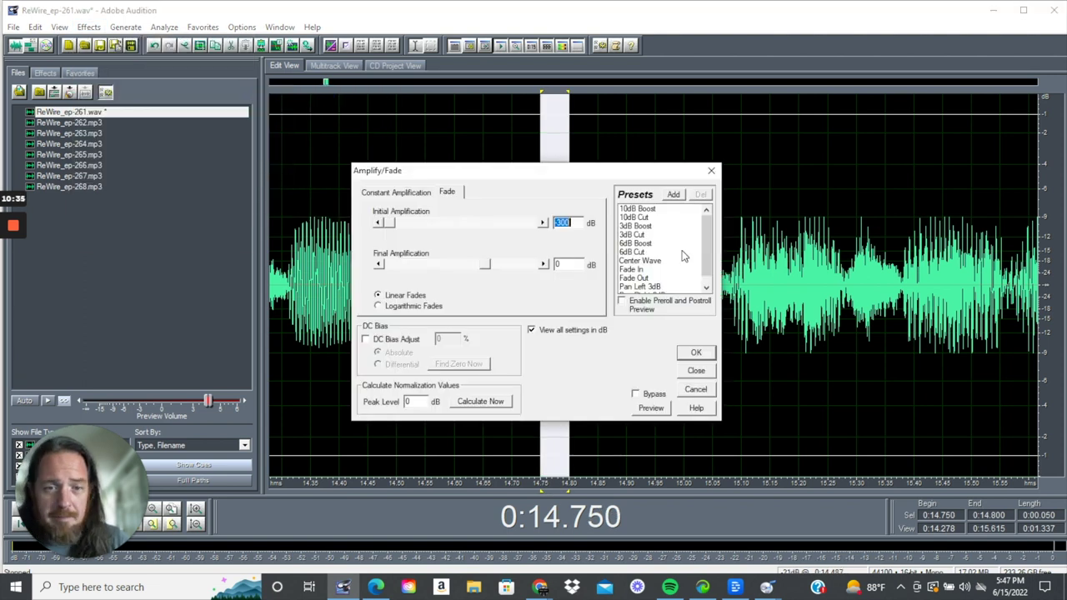
left_click(697, 351)
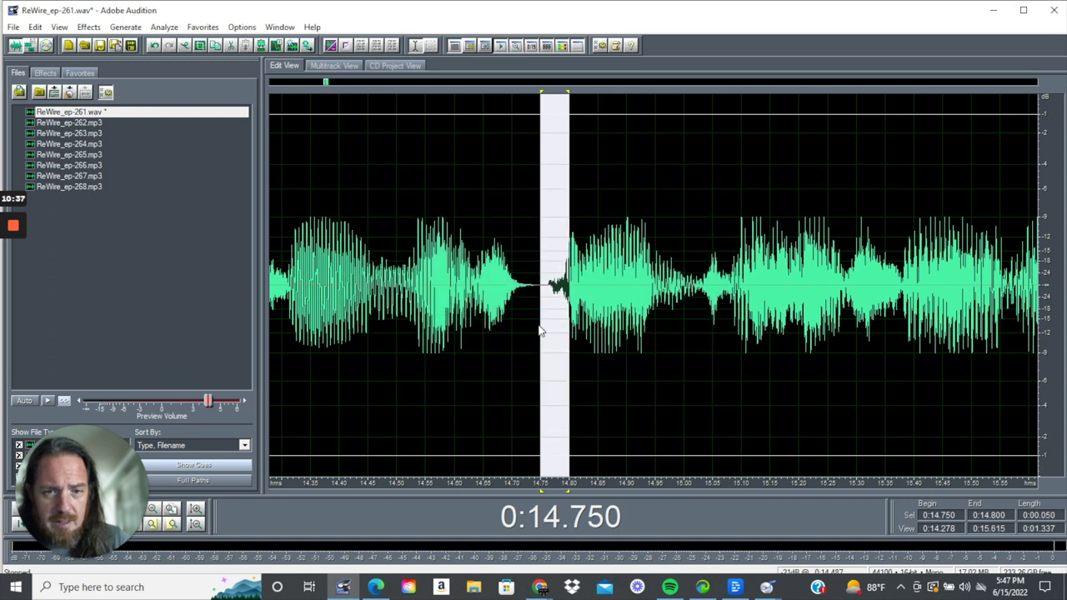
Play the narration from 0:14.750 onward and look closely around 0:15.683 to locate the next harsh sound.
left_click(540, 331)
scroll(540, 331, "down", 3)
key("space")
left_click_drag(597, 331, 1042, 331)
key("space")
left_click(670, 331)
key("space")
scroll(670, 331, "up", 6)
key("space")
key("space")
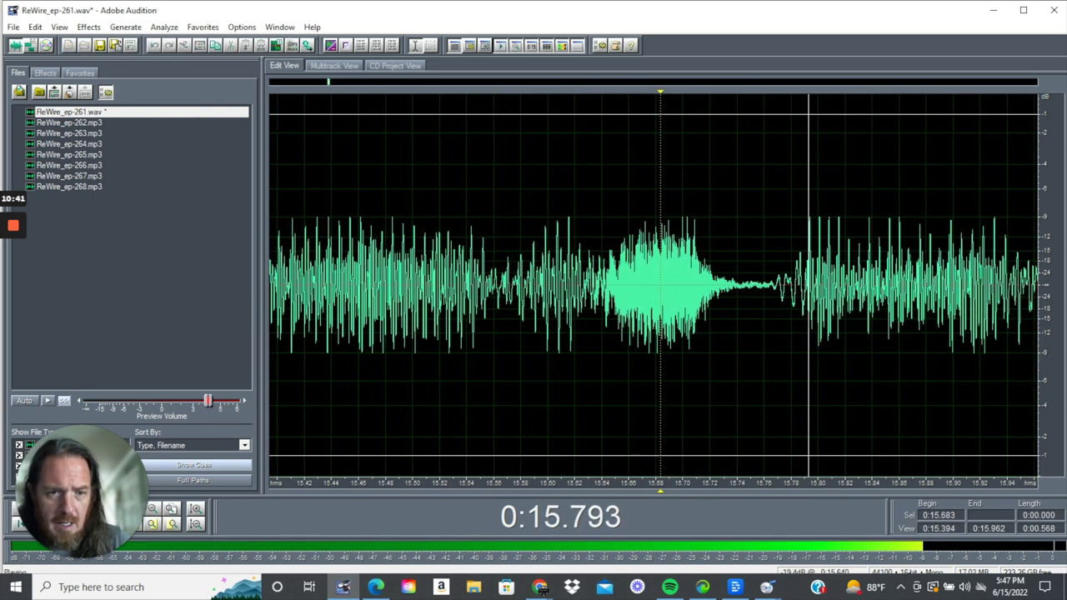
Audition the harsh sound from 0:15.640 to 0:15.764 and apply the Fade Out preset to it.
left_click_drag(602, 331, 769, 331)
key("space")
key("space")
key("space")
key("space")
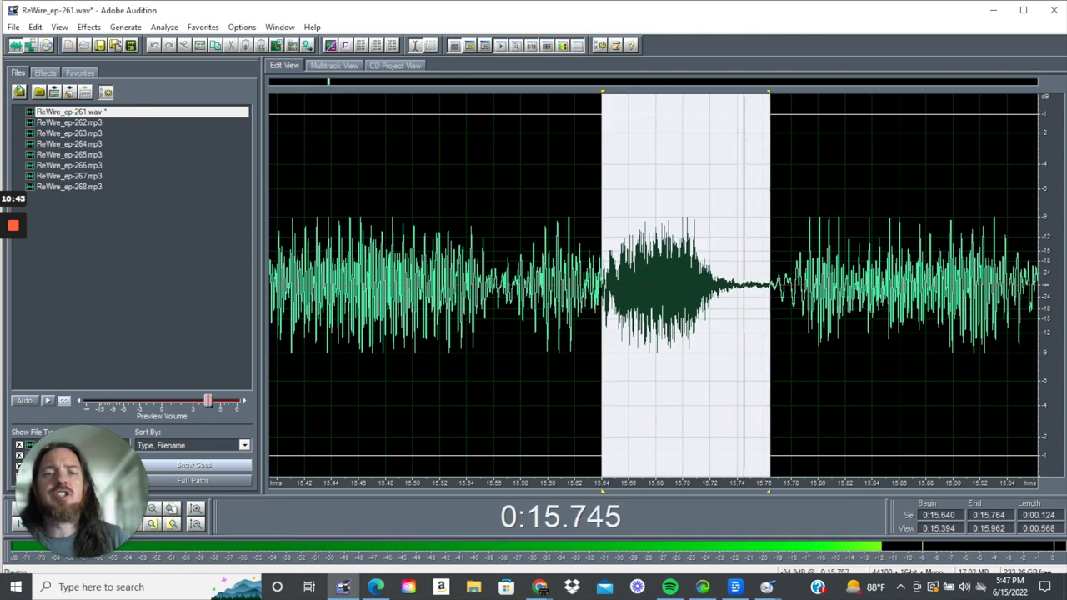
left_click(88, 27)
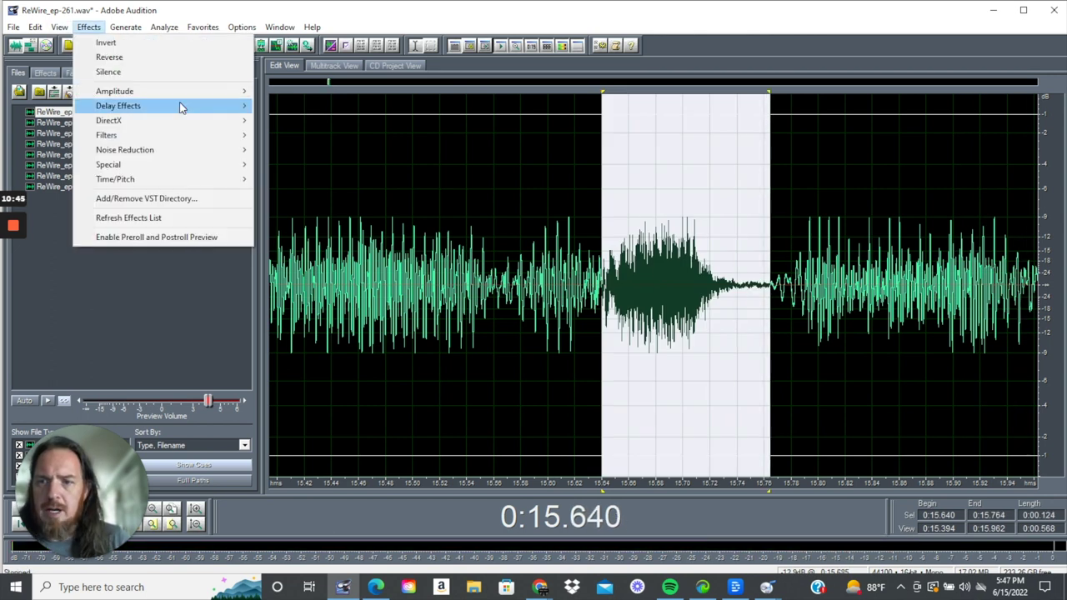
mouse_move(174, 92)
left_click(309, 91)
left_click(662, 278)
left_click(693, 353)
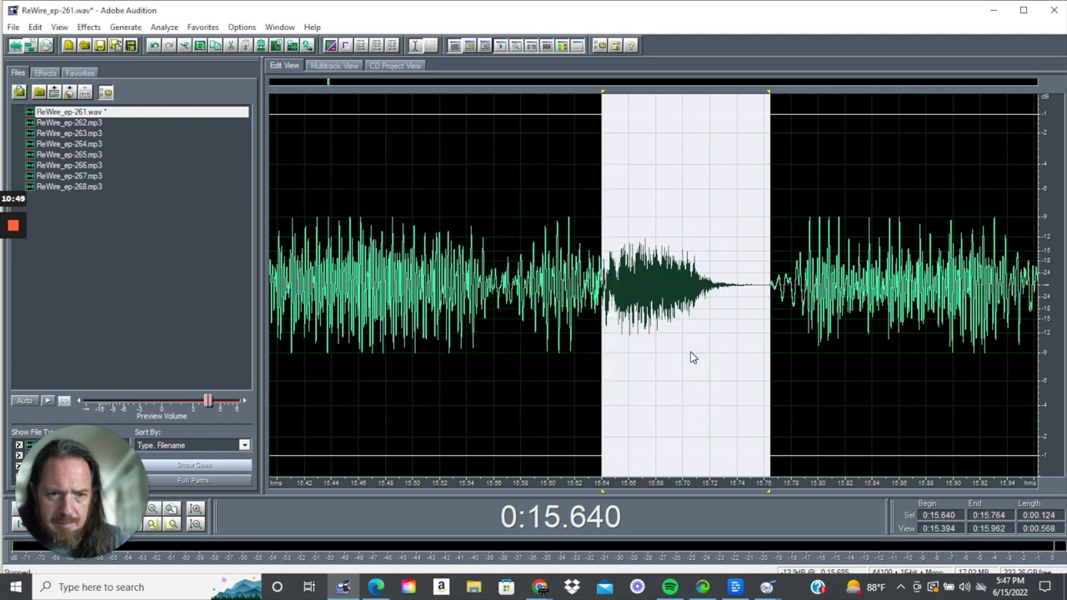
Play the narration from about 0:15.09 to check the faded sound in context.
scroll(671, 330, "down", 4)
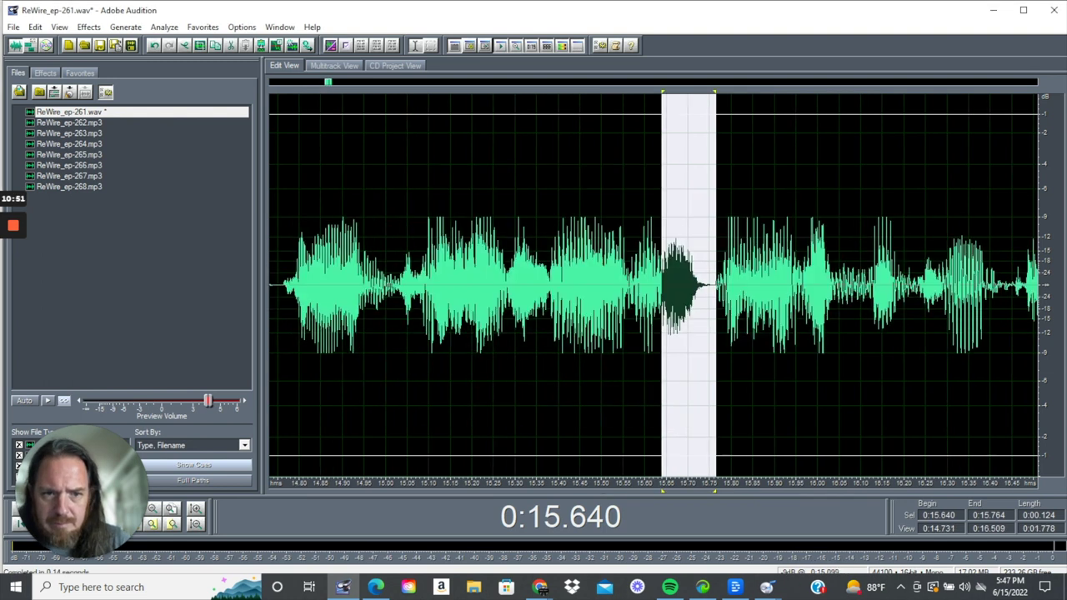
left_click(425, 322)
key("space")
key("space")
Apply the Fade In preset to the word onset from 0:15.759 to 0:15.850.
left_click(713, 286)
left_click_drag(714, 283, 752, 283)
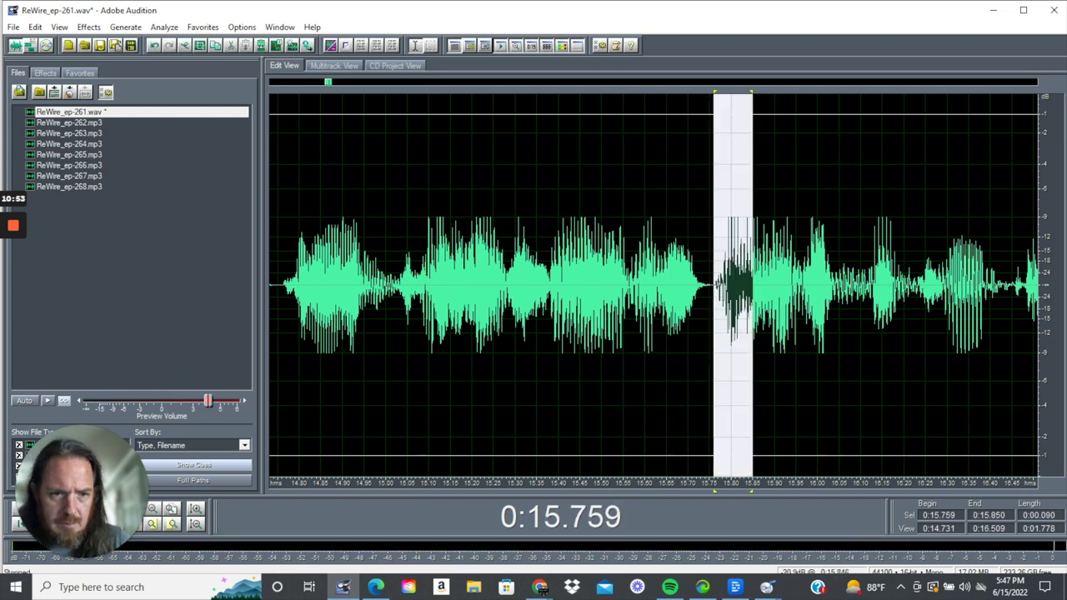
left_click(88, 27)
mouse_move(153, 97)
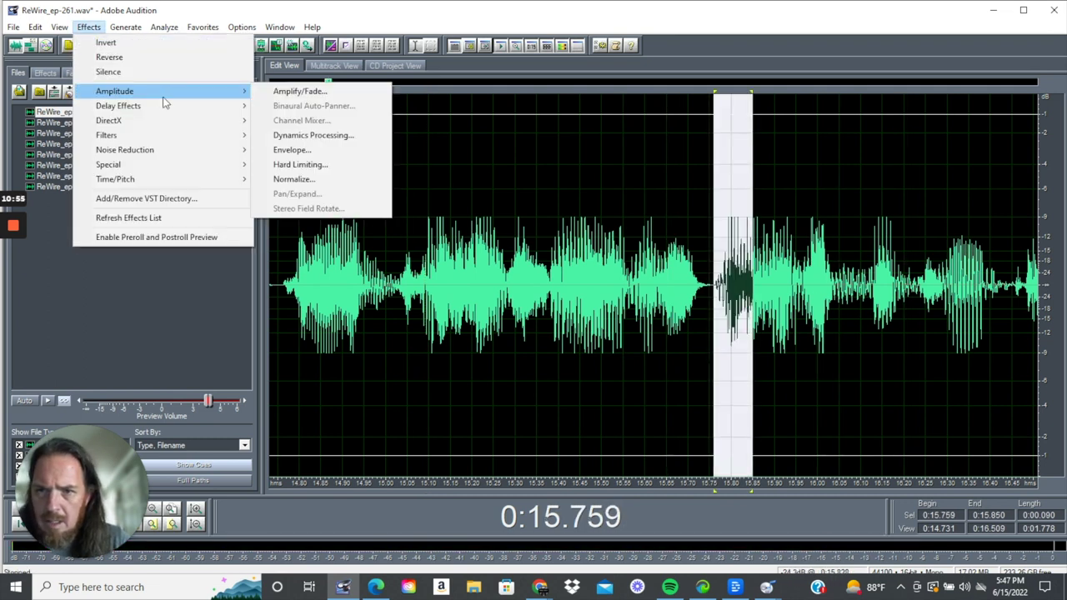
left_click(307, 91)
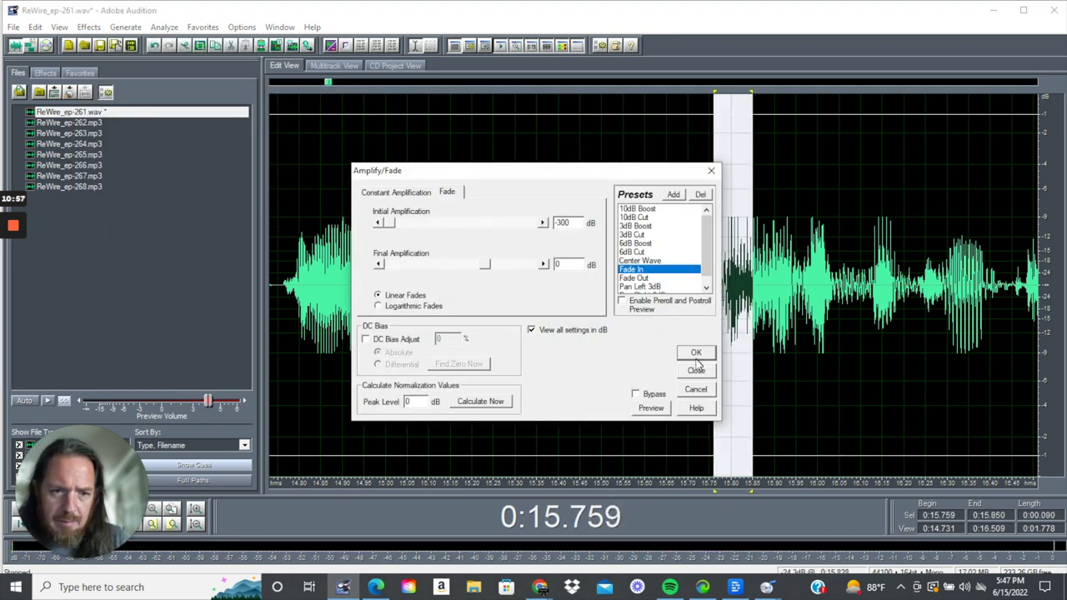
left_click(696, 355)
Play the narration from 0:15.016 and examine the transition around 0:15.7 up close.
left_click(393, 291)
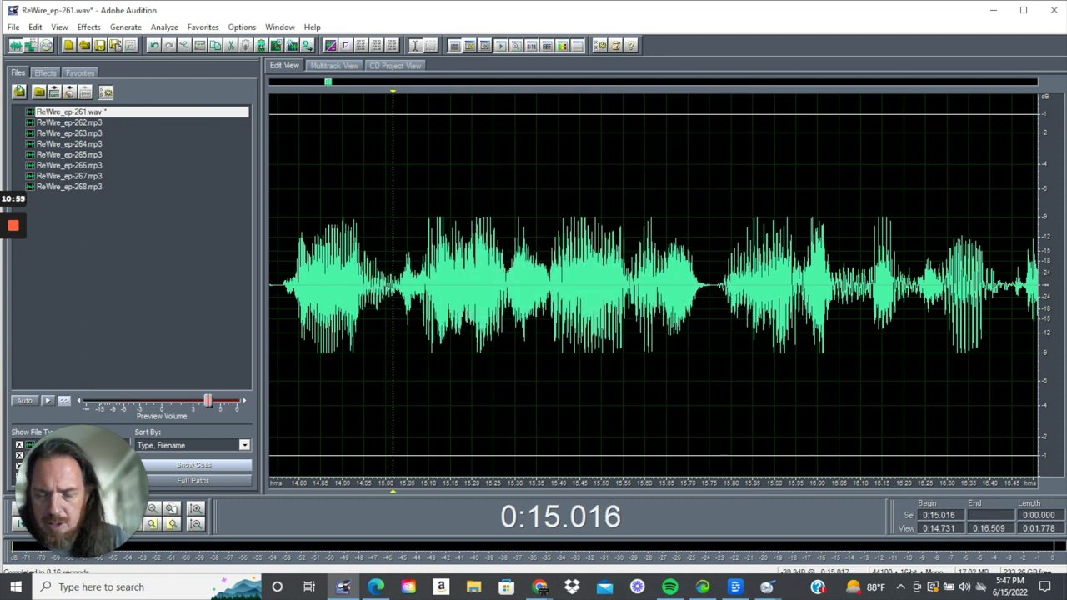
scroll(392, 292, "down", 2)
key("space")
scroll(654, 290, "up", 4)
key("space")
key("space")
Apply a linear fade in from -300 dB to 0 dB to the harsh sound from 0:15.634 to 0:15.744.
left_click_drag(471, 292, 581, 292)
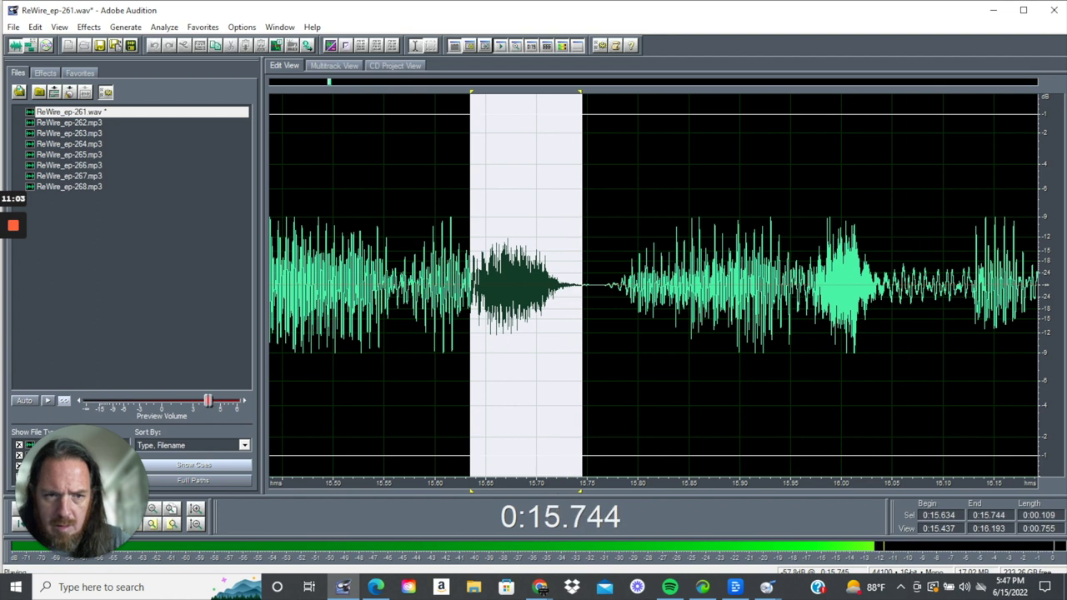
left_click(89, 27)
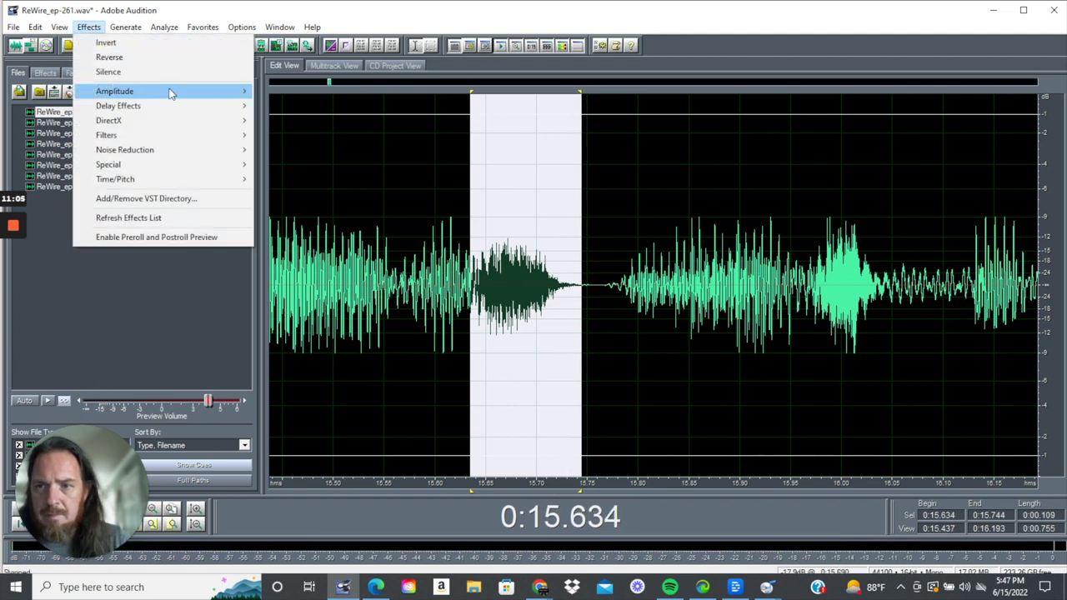
mouse_move(171, 91)
left_click(334, 90)
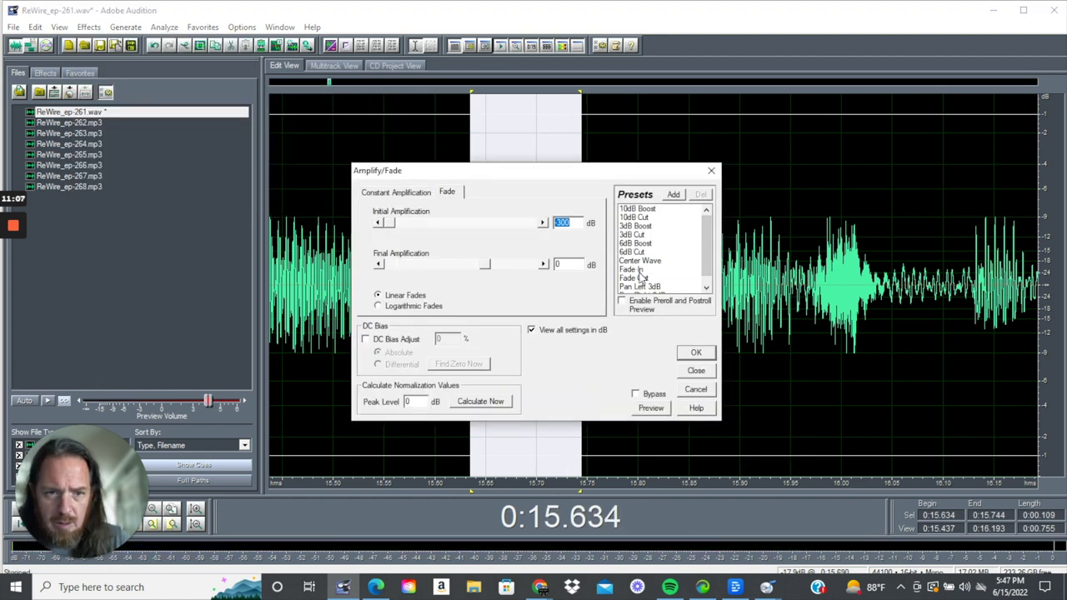
left_click(696, 352)
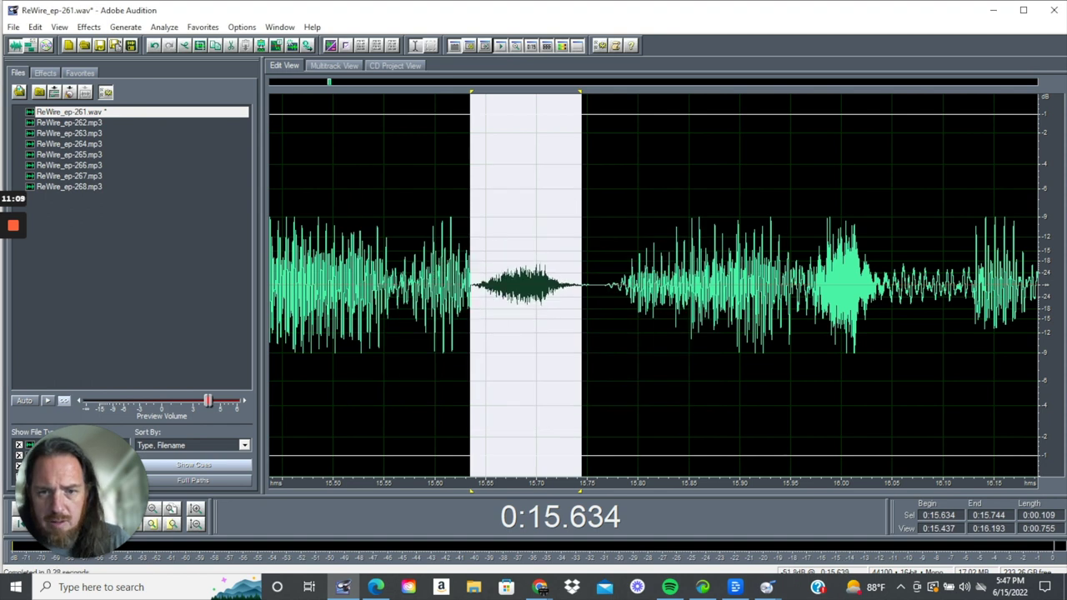
Apply the Fade Out preset to the short section from 0:15.613 to 0:15.638, just before the faded harsh sound.
left_click_drag(449, 292, 474, 292)
key("space")
left_click(90, 27)
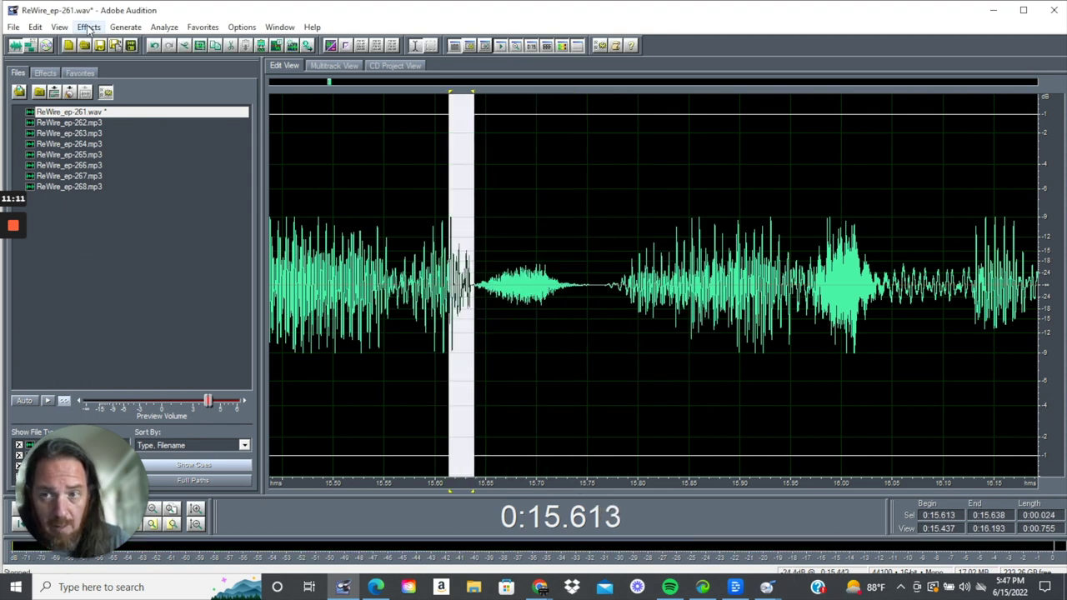
mouse_move(185, 91)
left_click(333, 90)
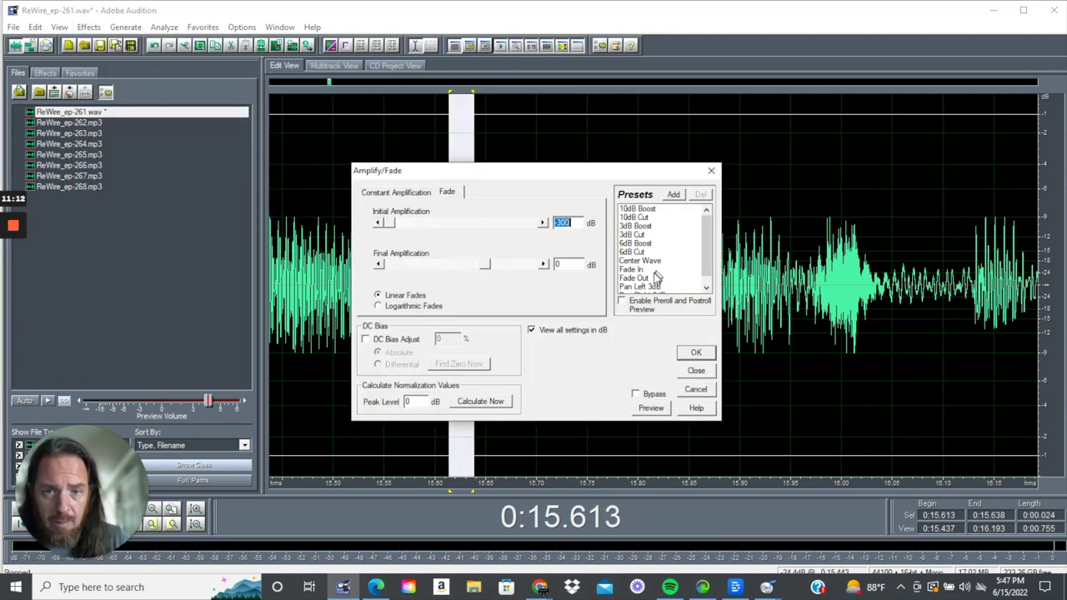
left_click(642, 278)
left_click(695, 354)
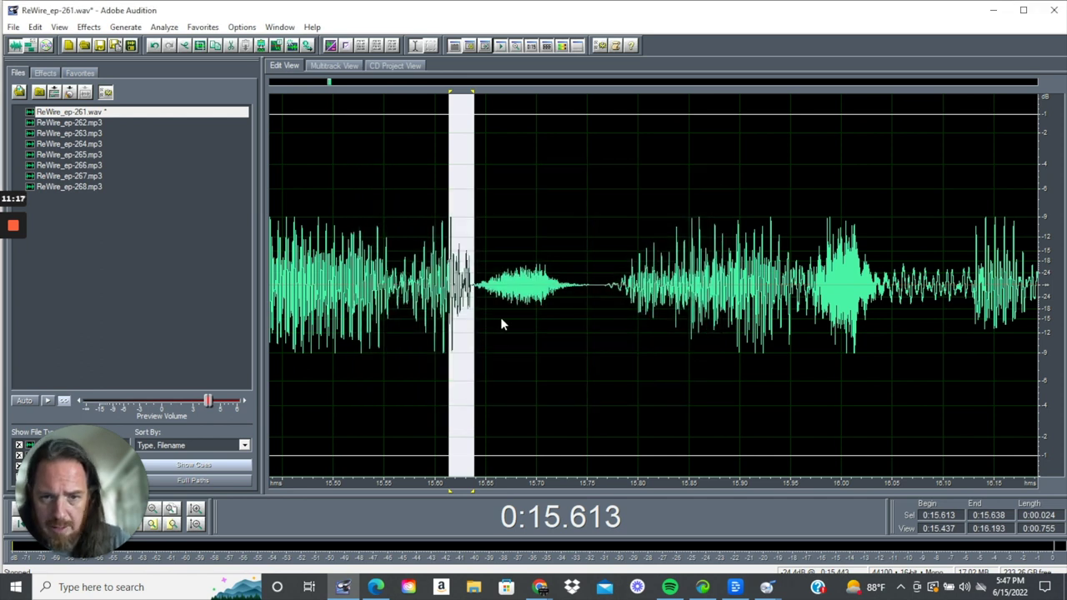
key("F3")
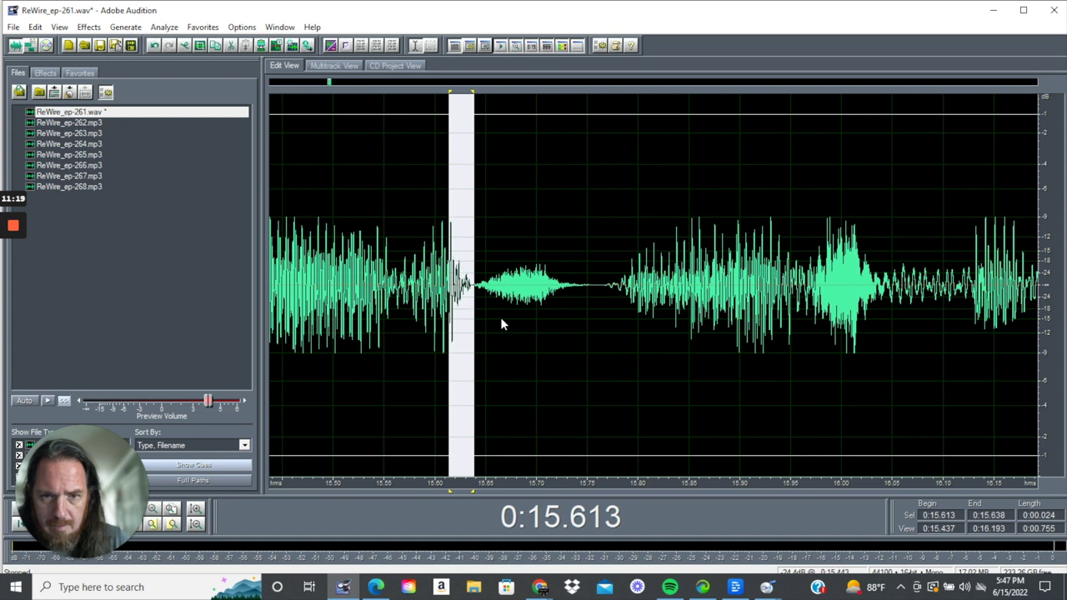
Play the transition from 0:15.312, and apply the Fade In preset to the harsh sound from 0:15.962 to 0:16.050.
scroll(505, 318, "down", 2)
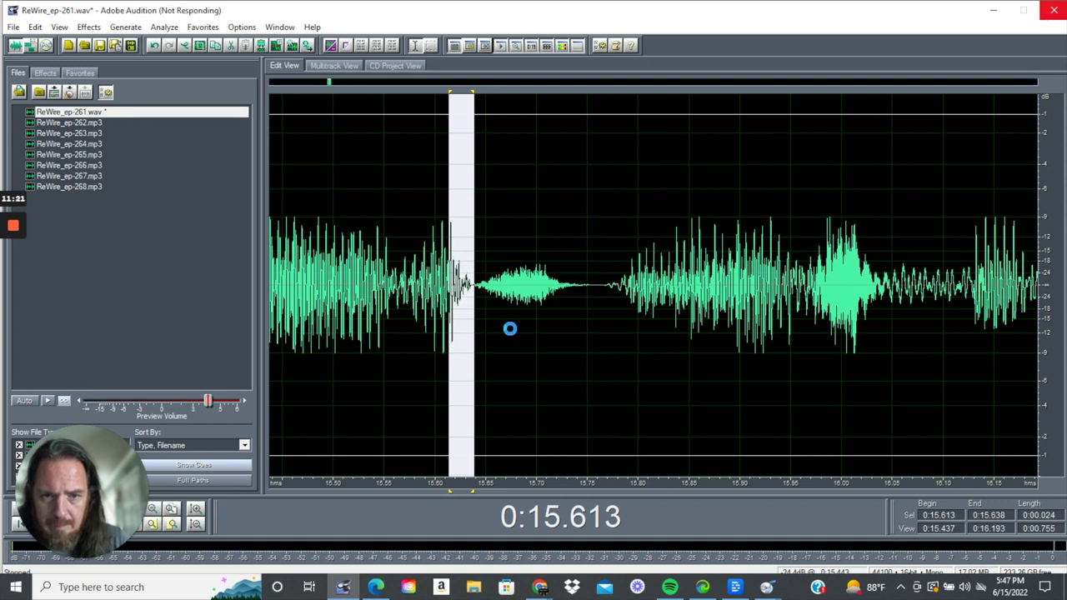
left_click(299, 318)
key("space")
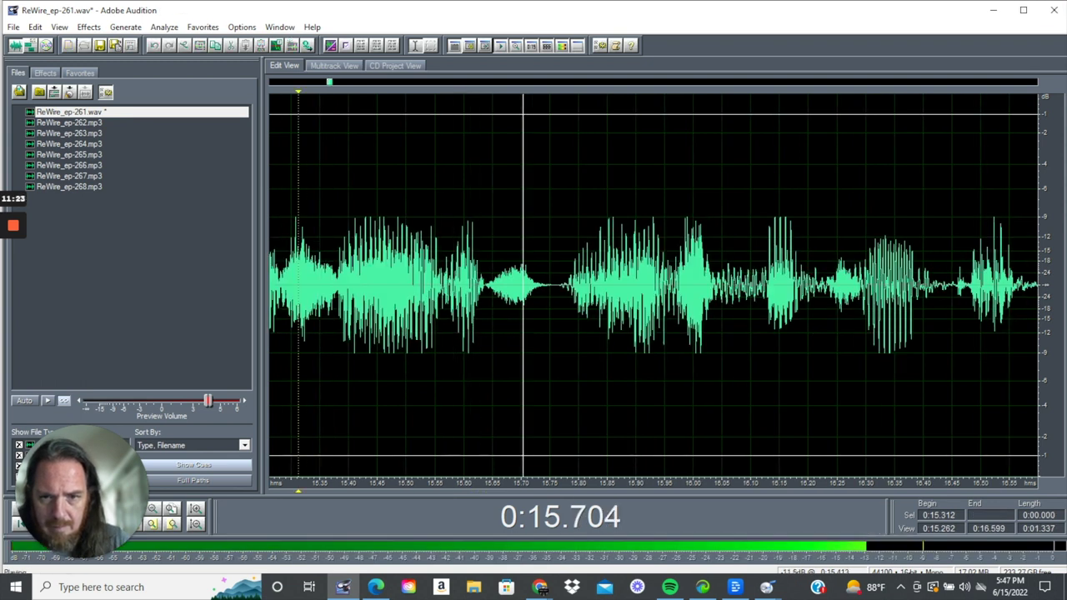
key("space")
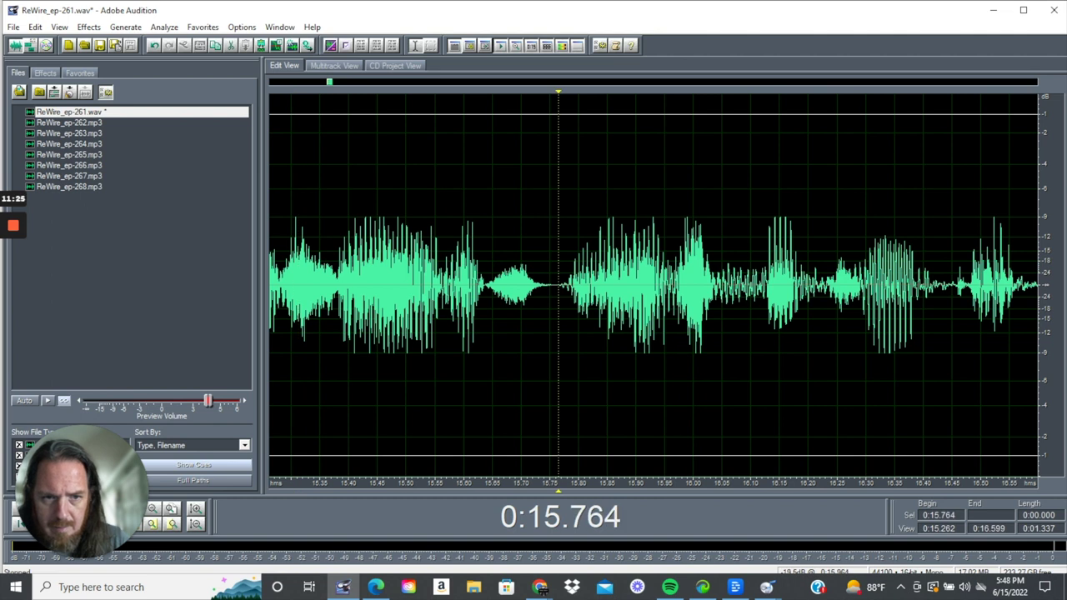
left_click_drag(672, 297, 722, 295)
left_click(88, 30)
mouse_move(141, 96)
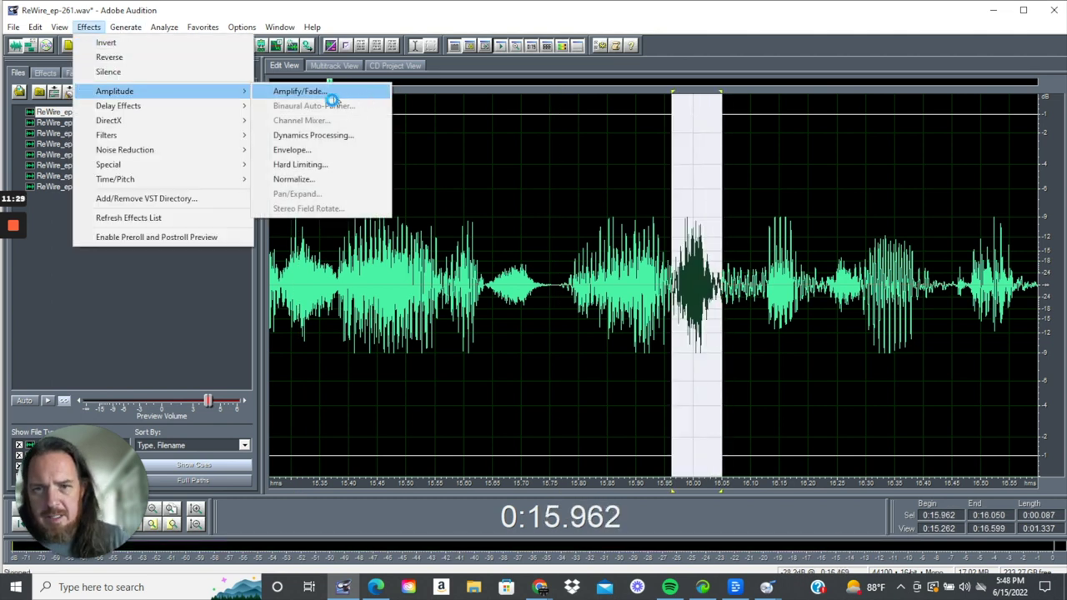
left_click(331, 96)
left_click(633, 269)
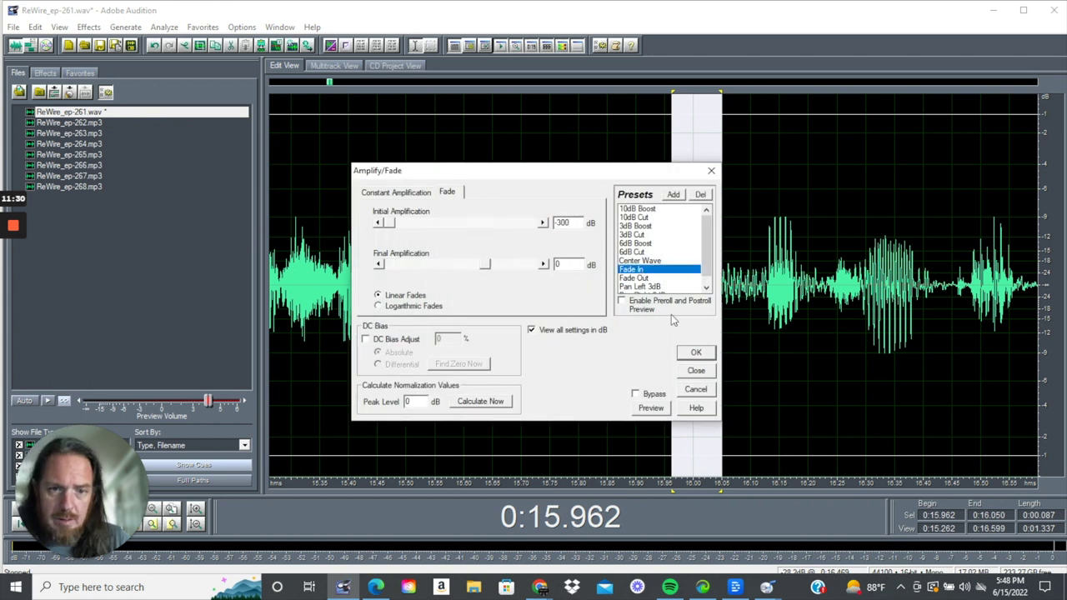
left_click(701, 357)
Play from 0:15.775, and apply the Fade Out preset to the short section from 0:15.921 to 0:15.969.
left_click(565, 308)
key("space")
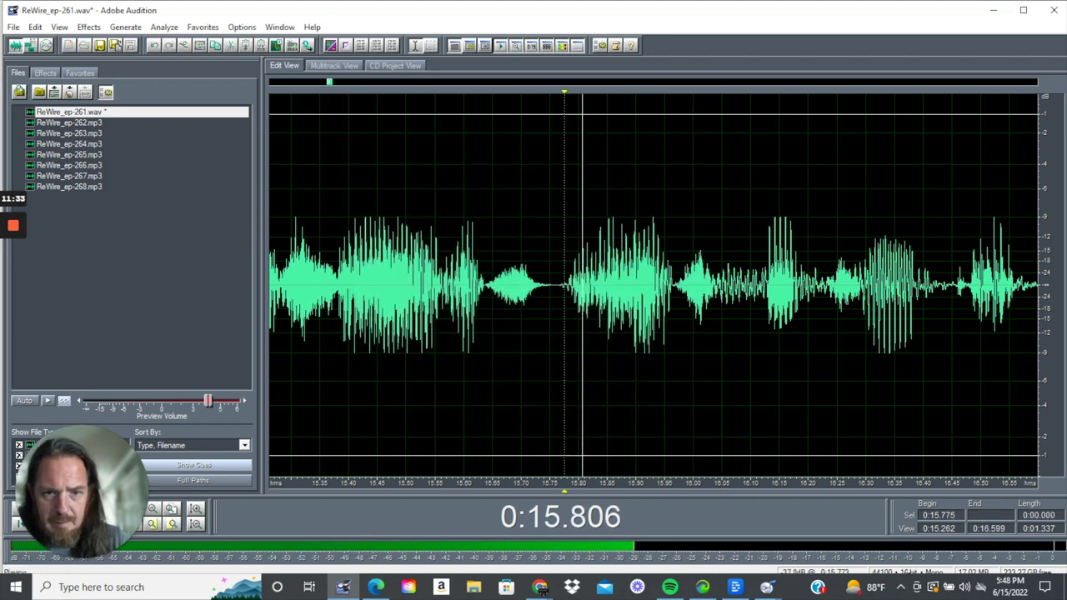
key("space")
left_click_drag(649, 283, 673, 283)
key("space")
left_click(90, 27)
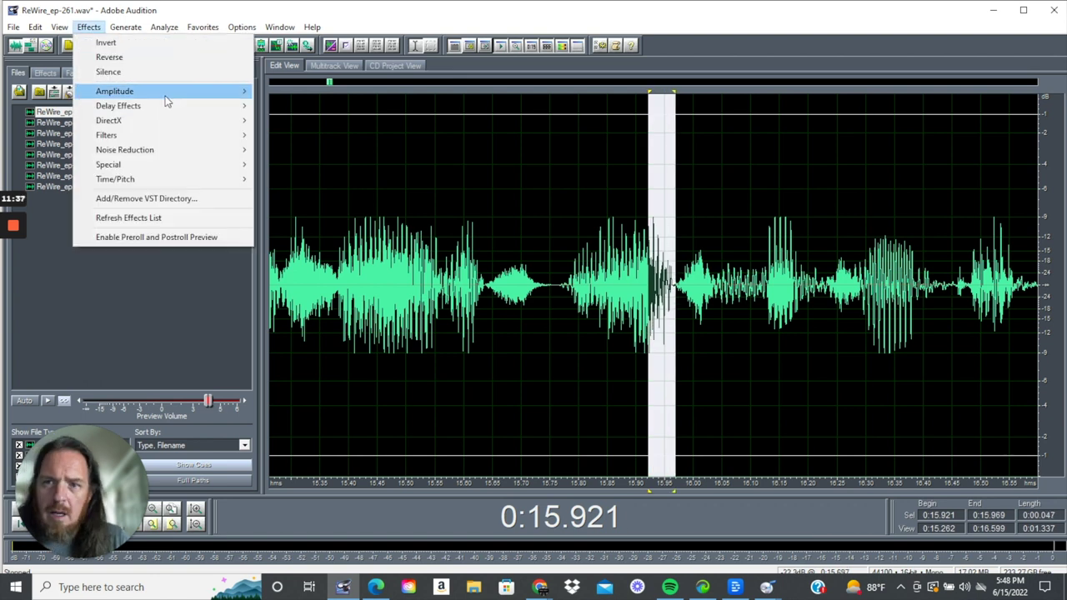
mouse_move(167, 93)
left_click(326, 94)
left_click(640, 279)
left_click(694, 352)
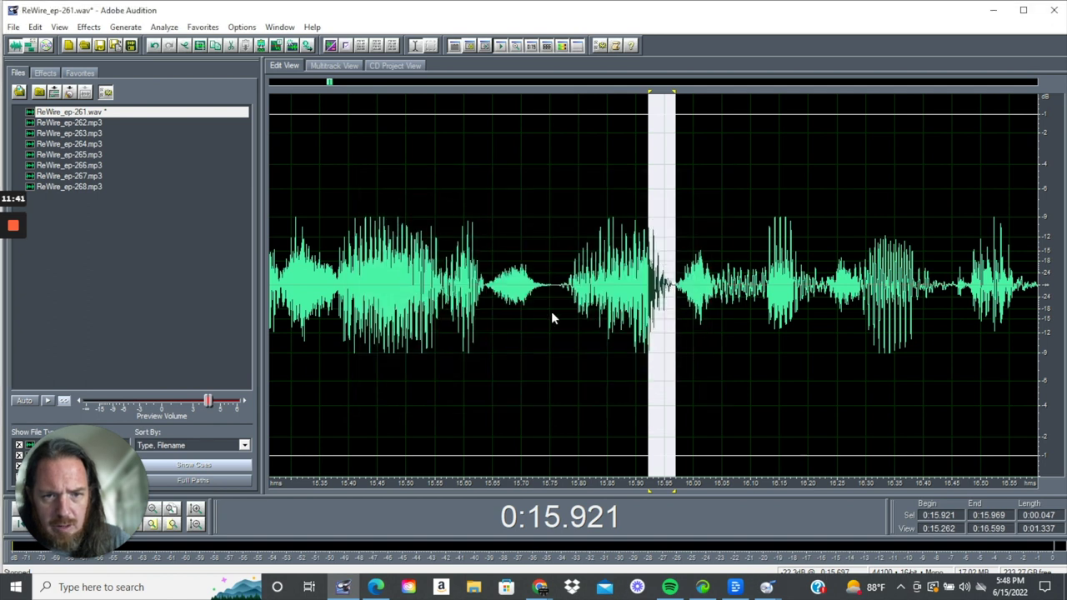
Play the faded passage, and apply the Fade In preset to the sound from 0:16.224 to 0:16.317.
left_click(551, 311)
key("space")
key("space")
left_click_drag(822, 283, 875, 284)
left_click(87, 26)
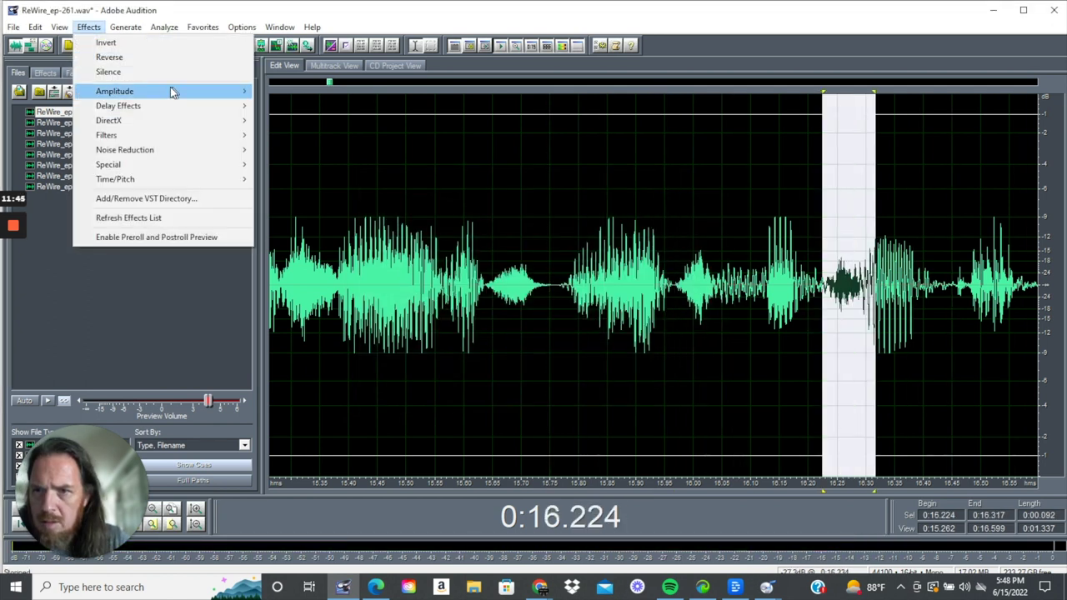
mouse_move(150, 91)
left_click(287, 91)
left_click(631, 269)
left_click(694, 352)
Play from 0:15.750, and replace the low-level noise between phrases, from 0:16.645 to 0:17.244, with 0.5 seconds of generated silence.
left_click(550, 331)
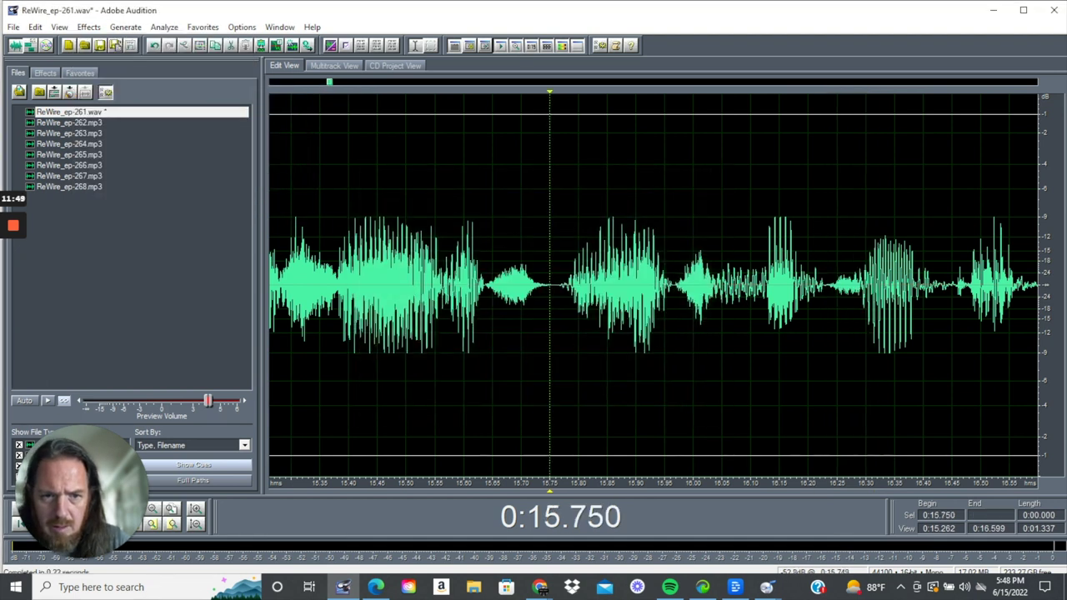
scroll(549, 332, "down", 4)
key("space")
left_click_drag(714, 283, 823, 283)
key("space")
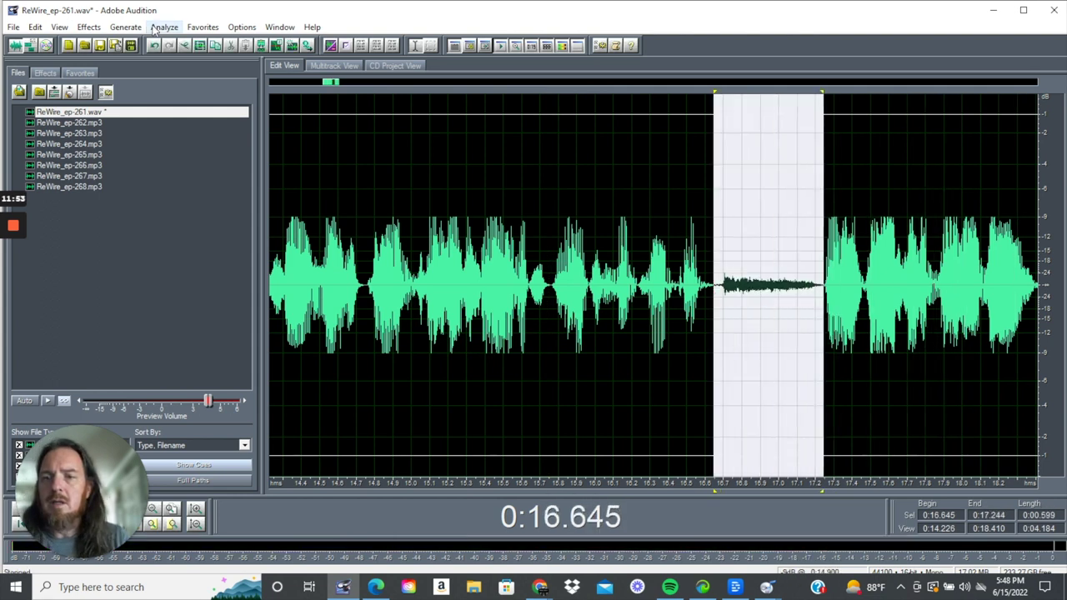
left_click(155, 30)
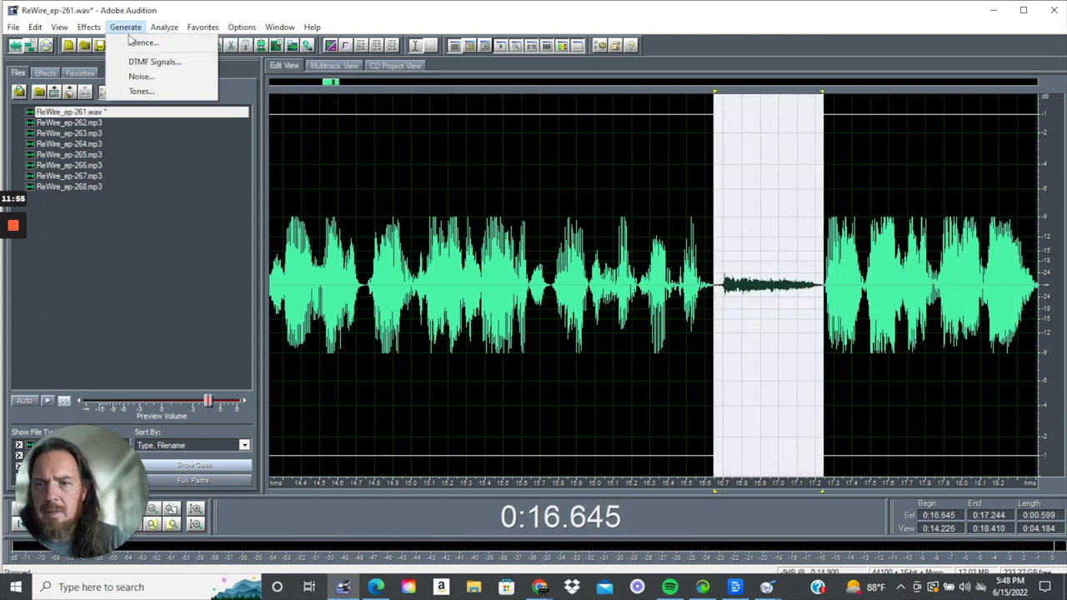
left_click(142, 42)
left_click(598, 282)
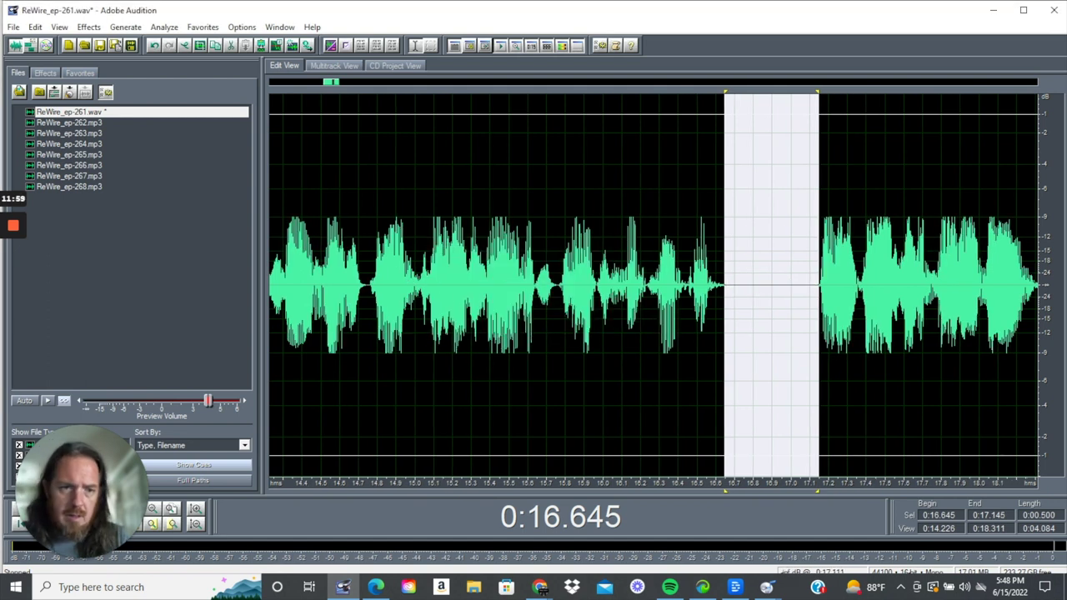
Play the narration from the end of the new silence, around 0:17.1, and examine the first word's waveform up close.
left_click_drag(818, 285, 810, 285)
scroll(813, 285, "down", 2)
left_click(812, 285)
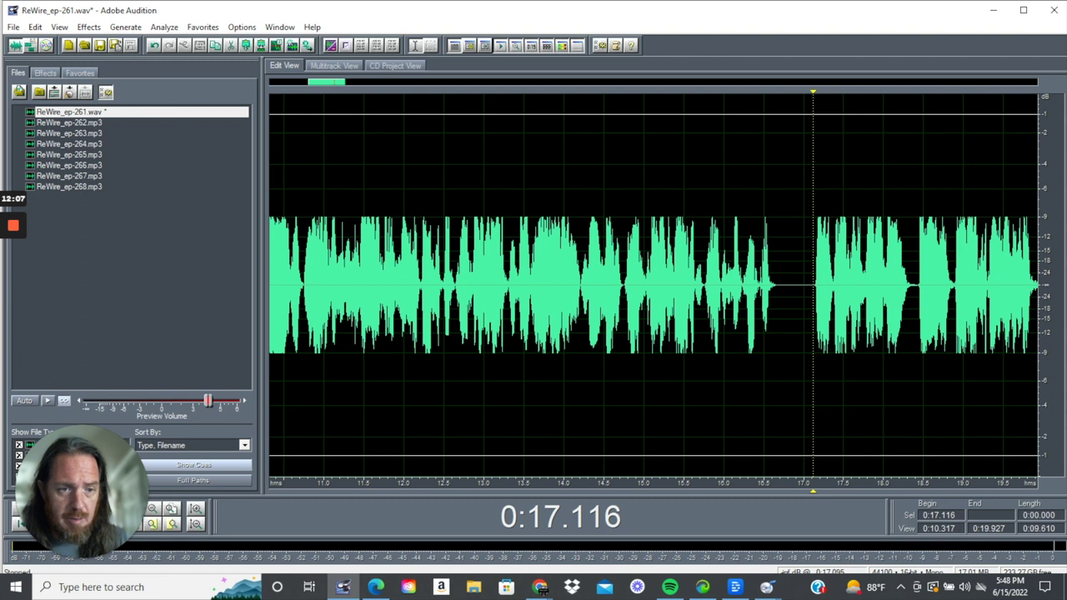
key("space")
left_click_drag(811, 285, 1040, 285)
key("space")
key("space")
scroll(757, 285, "up", 2)
scroll(752, 285, "up", 3)
key("space")
key("space")
key("space")
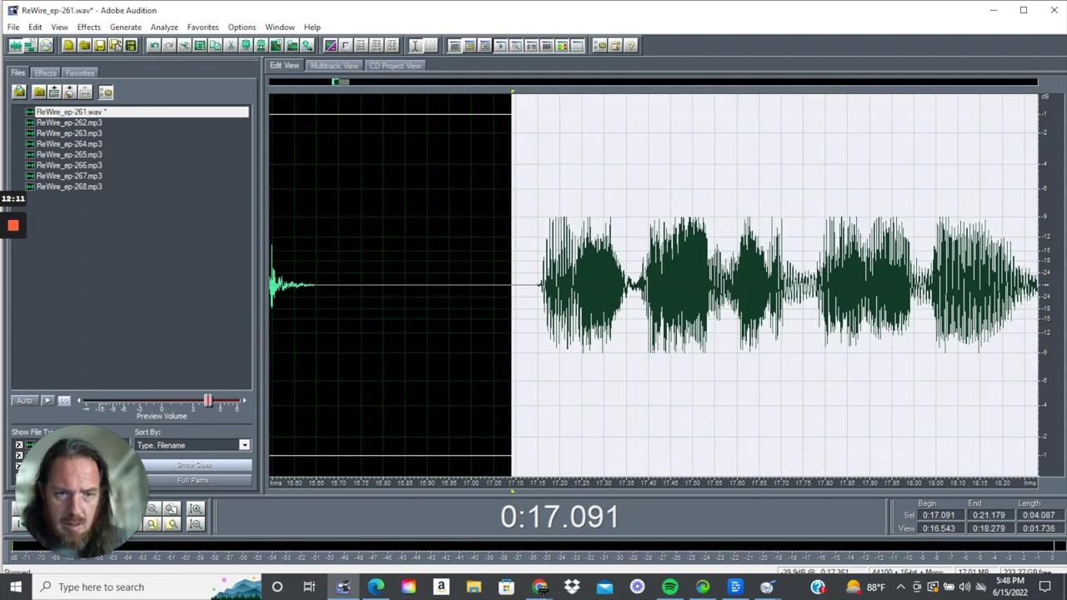
Apply the Fade Out preset to the harsh end of the first word after the silence, from 0:17.233 to 0:17.360.
left_click_drag(631, 285, 692, 285)
key("space")
left_click_drag(575, 283, 630, 284)
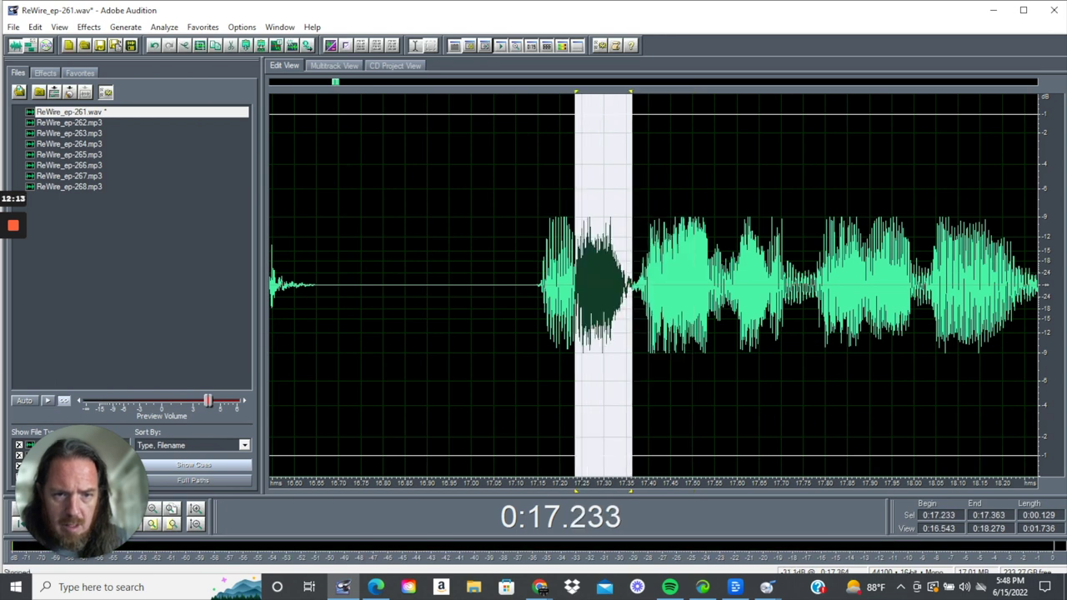
left_click(88, 27)
mouse_move(184, 90)
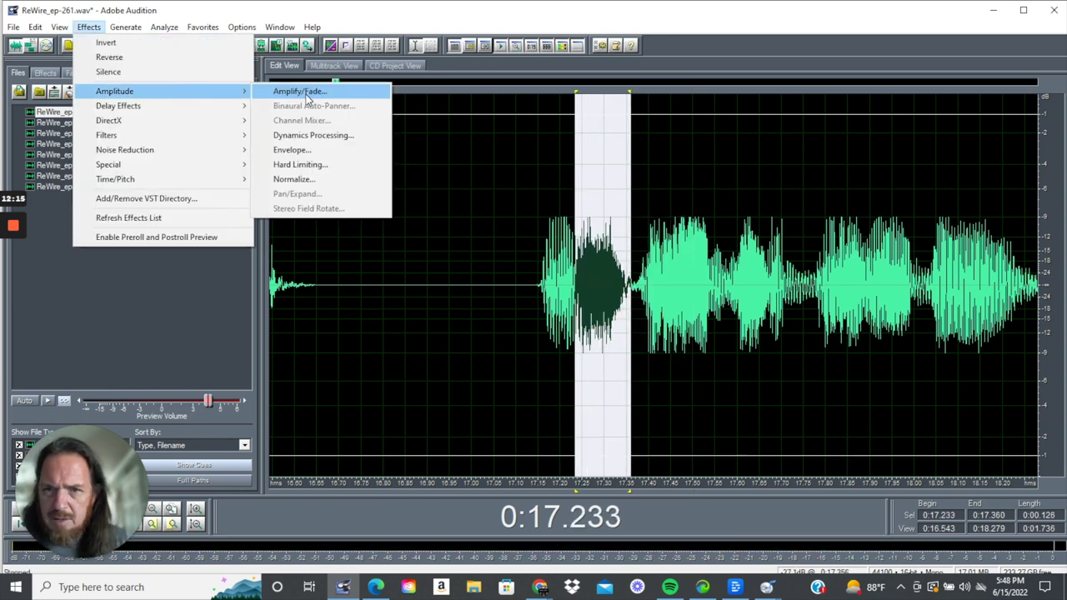
left_click(279, 90)
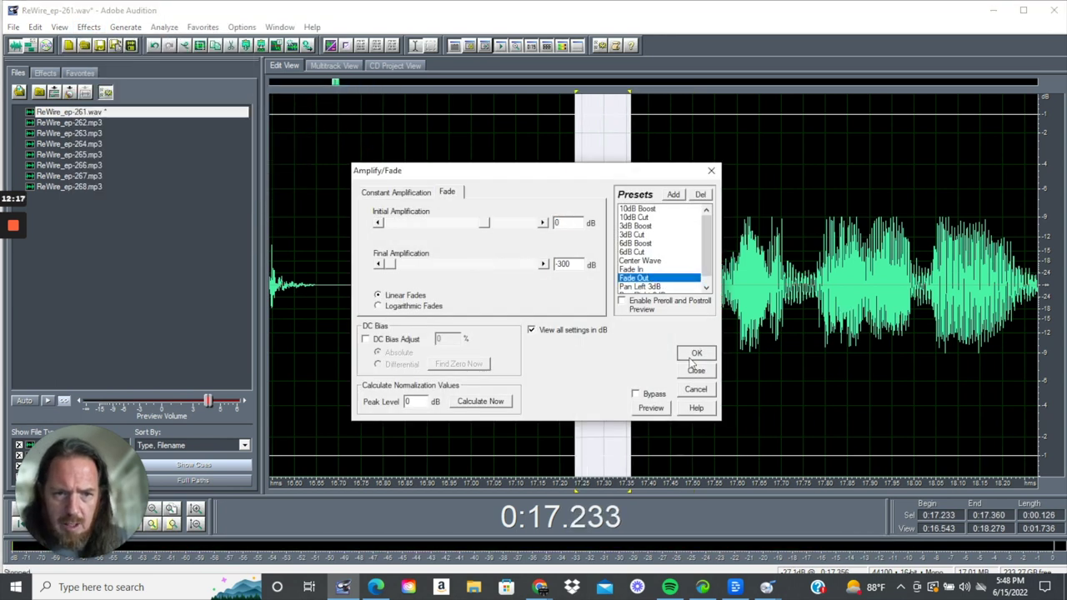
left_click(695, 353)
Apply the Fade In preset to the onset of the following sound, from 0:17.350 to 0:17.450.
left_click_drag(627, 283, 670, 283)
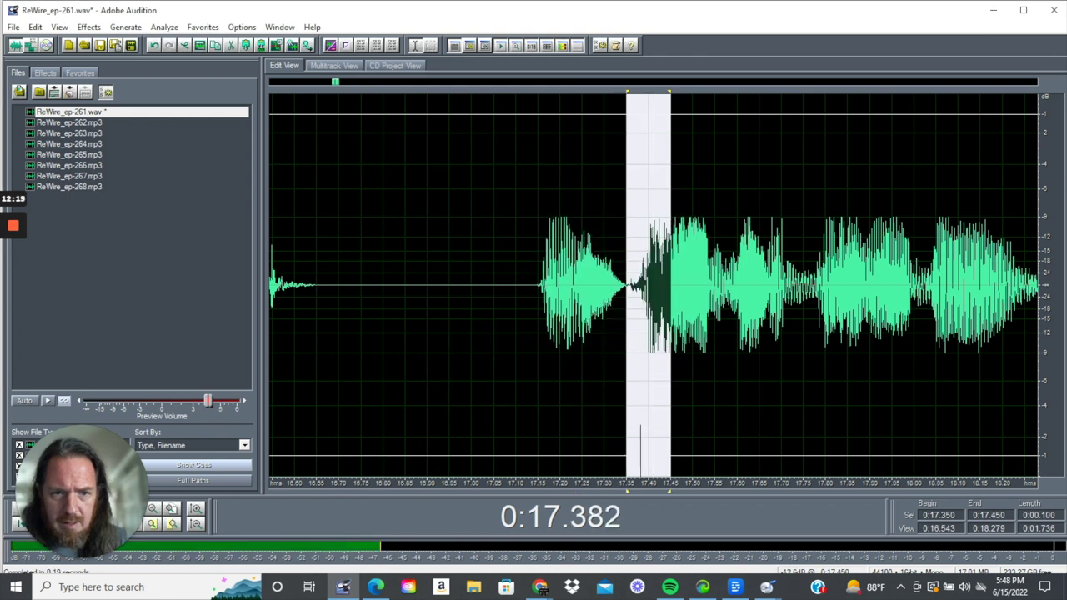
left_click(88, 28)
mouse_move(195, 90)
left_click(324, 91)
left_click(641, 269)
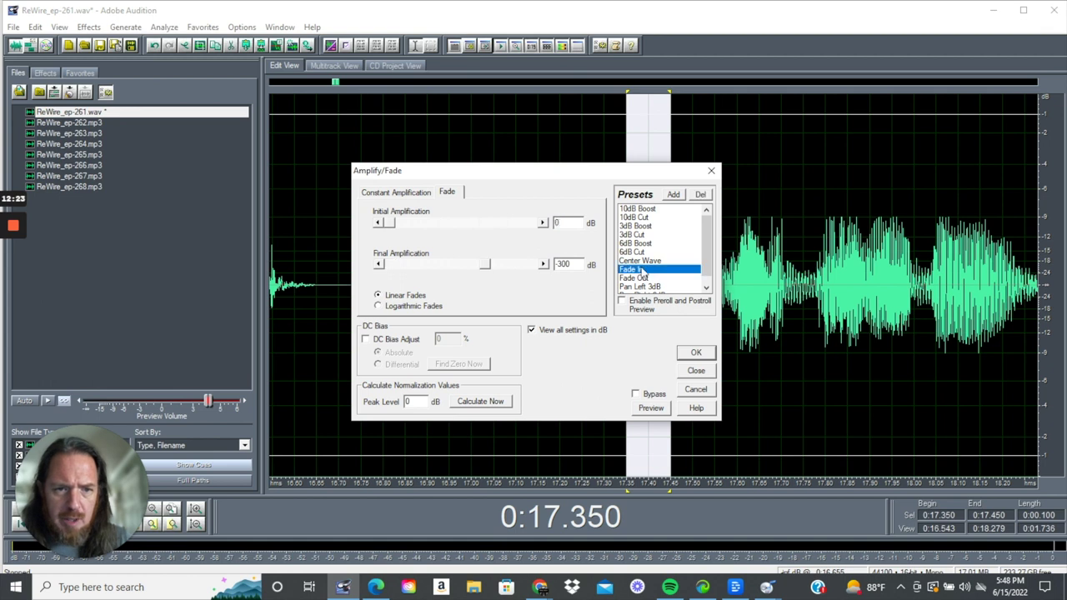
left_click(695, 353)
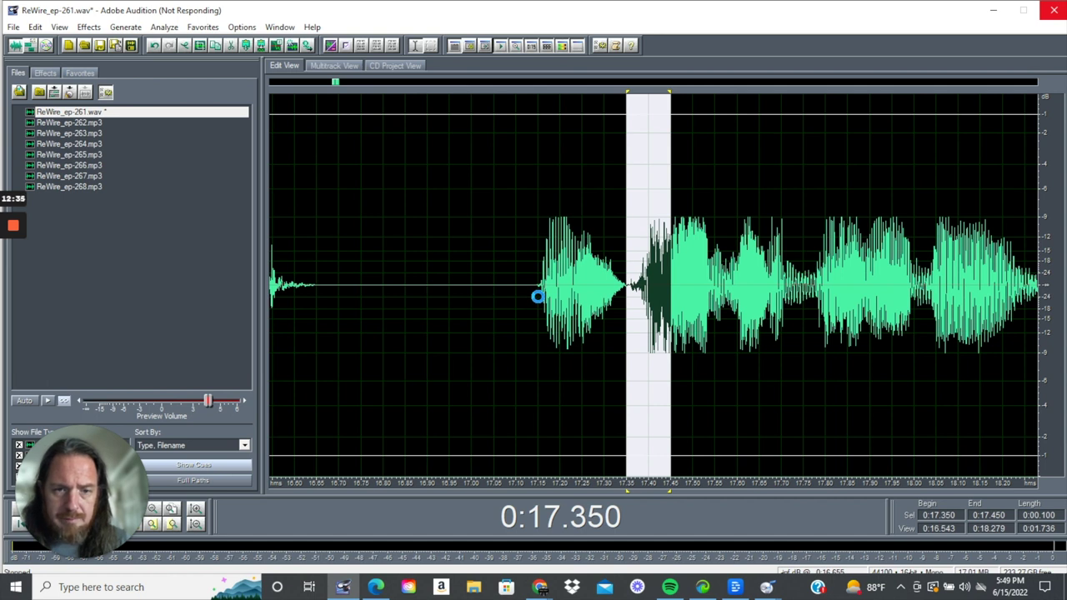
Play the narration from 0:17.137 onwards to check the new fades and listen for further harsh sounds.
left_click(533, 296)
key("space")
scroll(546, 296, "down", 3)
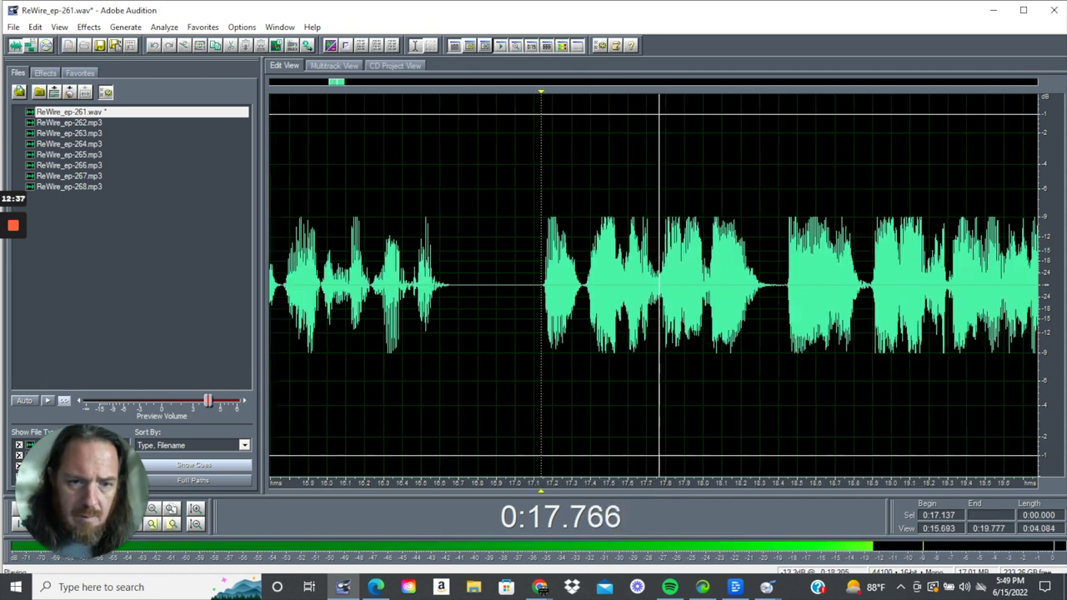
key("space")
left_click_drag(684, 295, 951, 296)
left_click(791, 295)
key("space")
left_click_drag(783, 296, 1038, 296)
Apply the Fade In preset to the harsh sound from 0:18.900 to 0:19.058.
left_click_drag(661, 283, 690, 283)
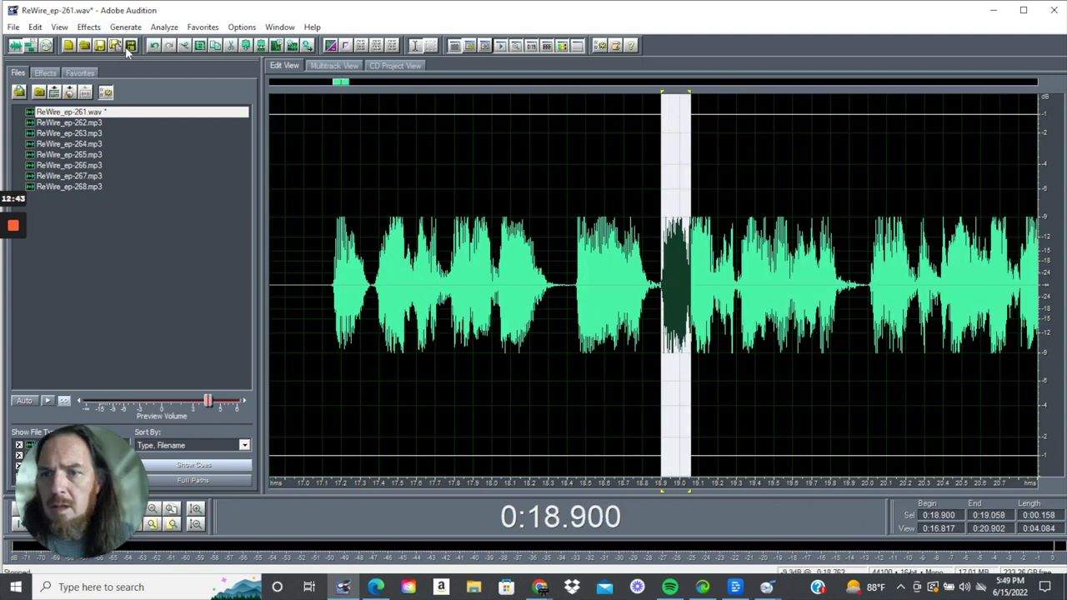
left_click(88, 26)
mouse_move(152, 93)
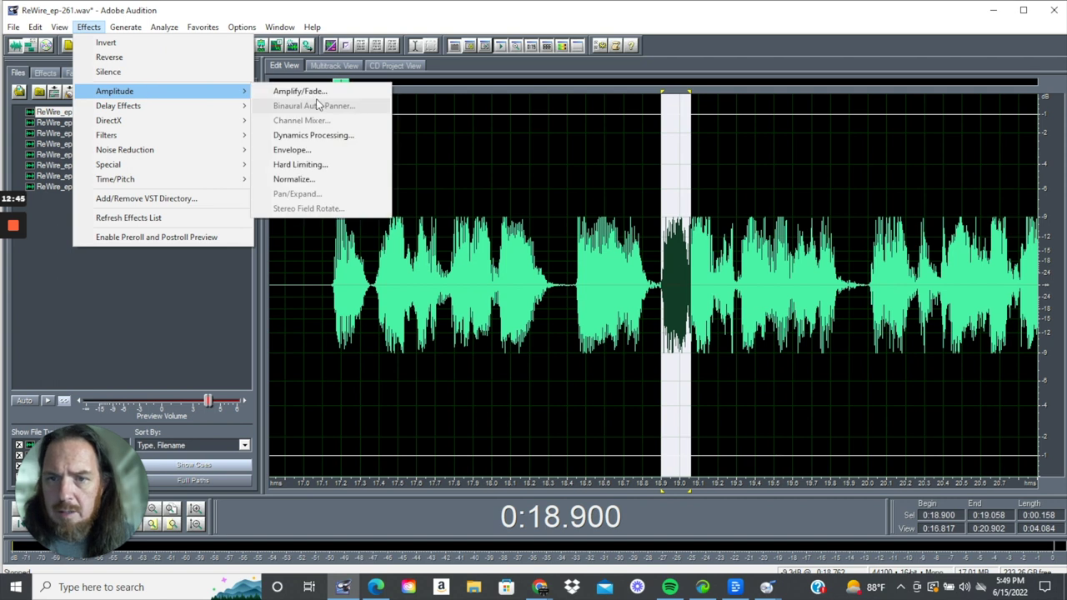
left_click(300, 91)
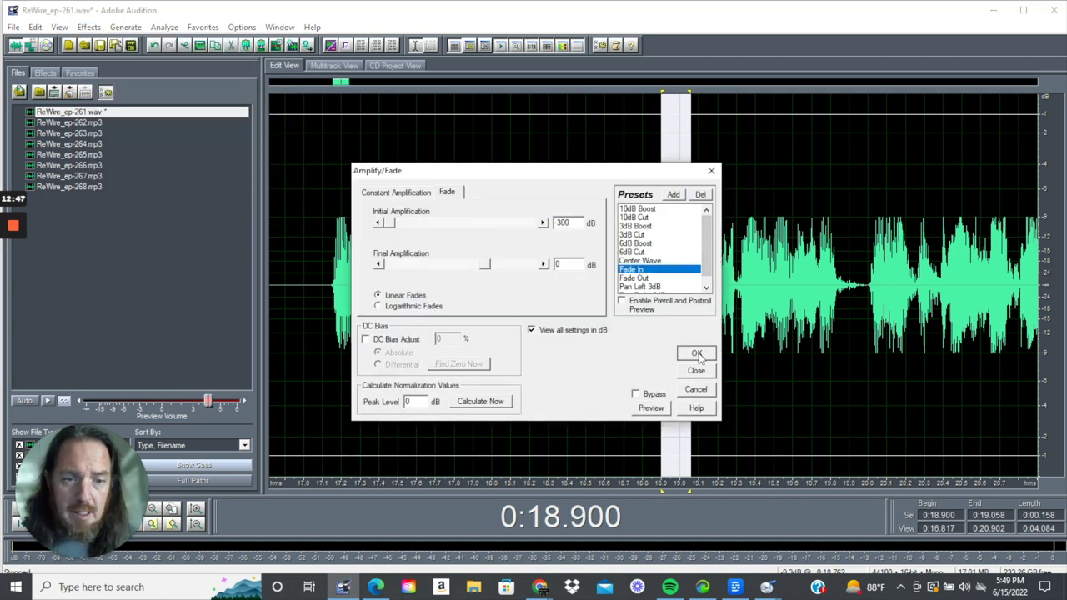
left_click(697, 354)
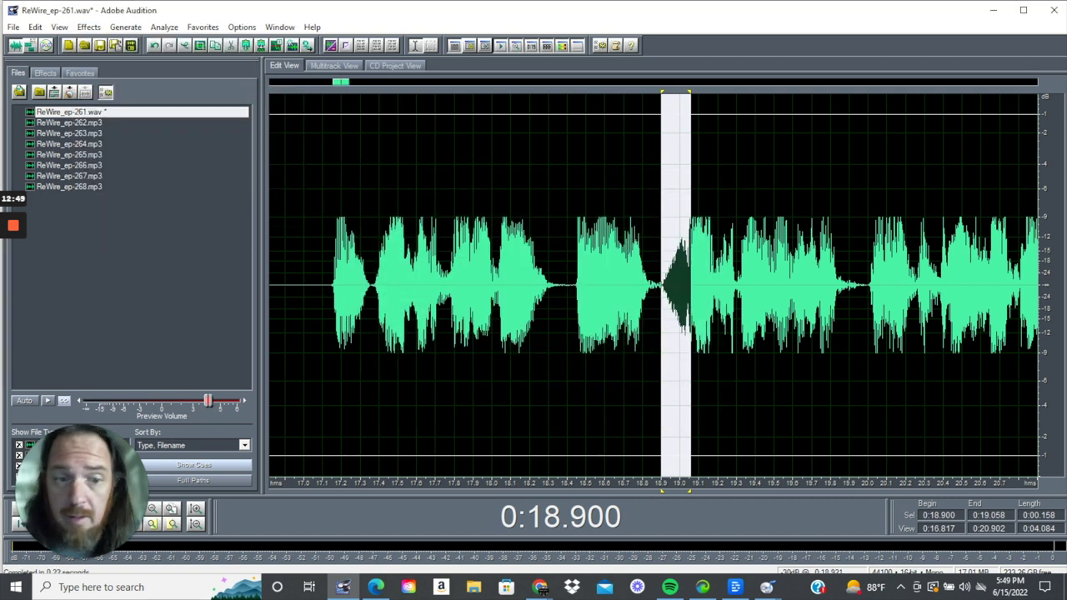
Play the narration from 0:18.900 repeatedly and examine the sounds up to 0:19.250 up close.
left_click(666, 327)
scroll(661, 328, "down", 2)
key("space")
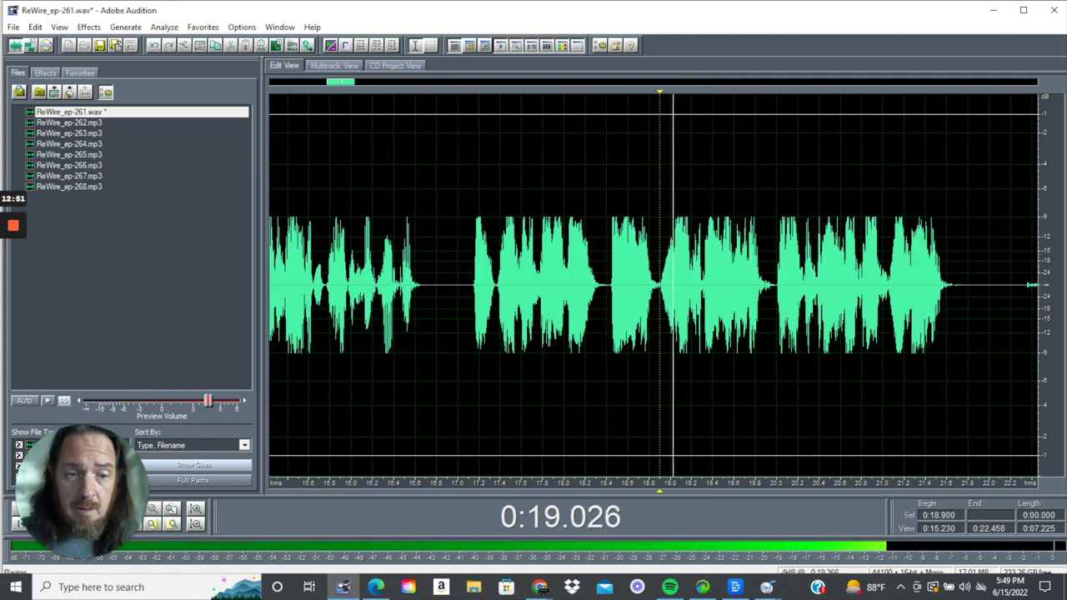
key("space")
key("space")
scroll(703, 327, "up", 6)
key("space")
key("space")
left_click_drag(630, 328, 669, 305)
key("space")
key("space")
key("space")
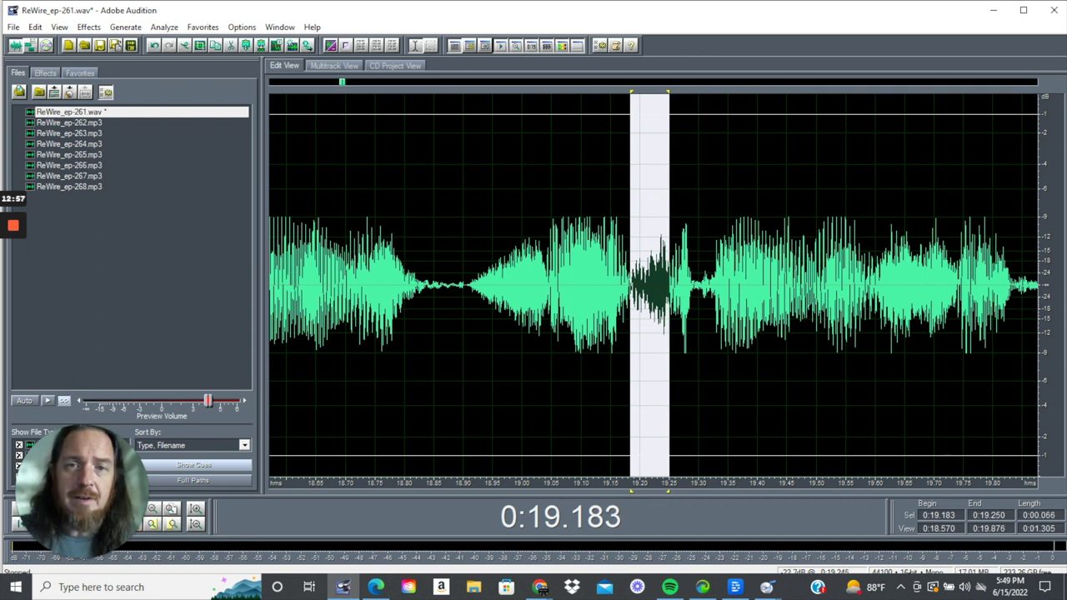
left_click_drag(464, 305, 668, 305)
key("space")
left_click(630, 305)
key("space")
key("space")
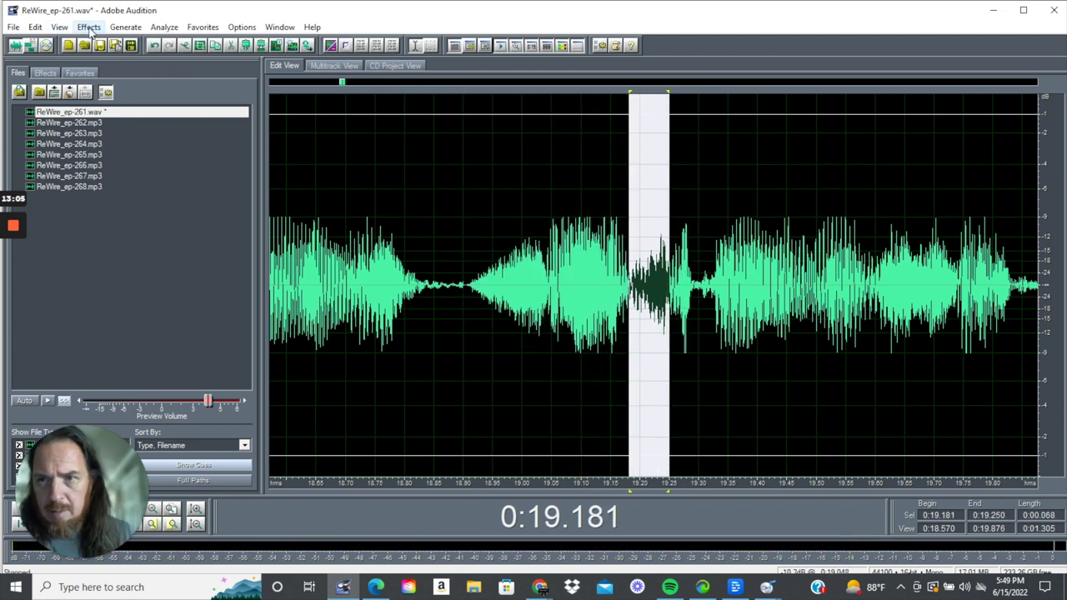
Fade in the harsh sound from 0:19.181 to 0:19.250.
left_click(89, 27)
mouse_move(240, 91)
left_click(297, 91)
left_click(654, 279)
left_click(696, 353)
Apply the Fade Out preset to the short section from 0:19.150 to 0:19.184, just before the faded-in sound.
left_click_drag(610, 333, 631, 333)
key("space")
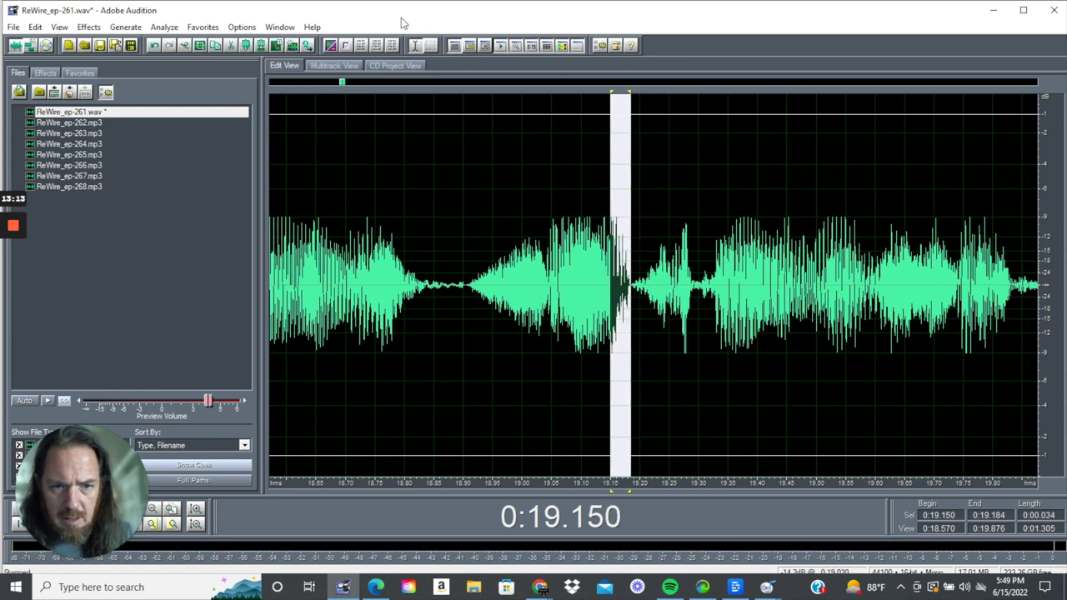
left_click(89, 26)
mouse_move(171, 93)
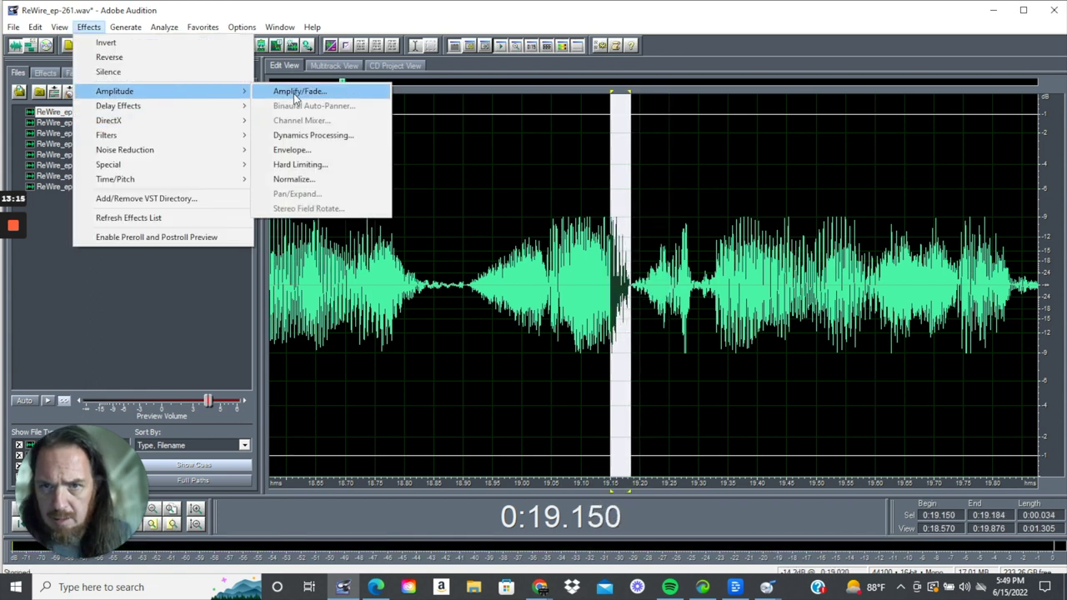
left_click(294, 94)
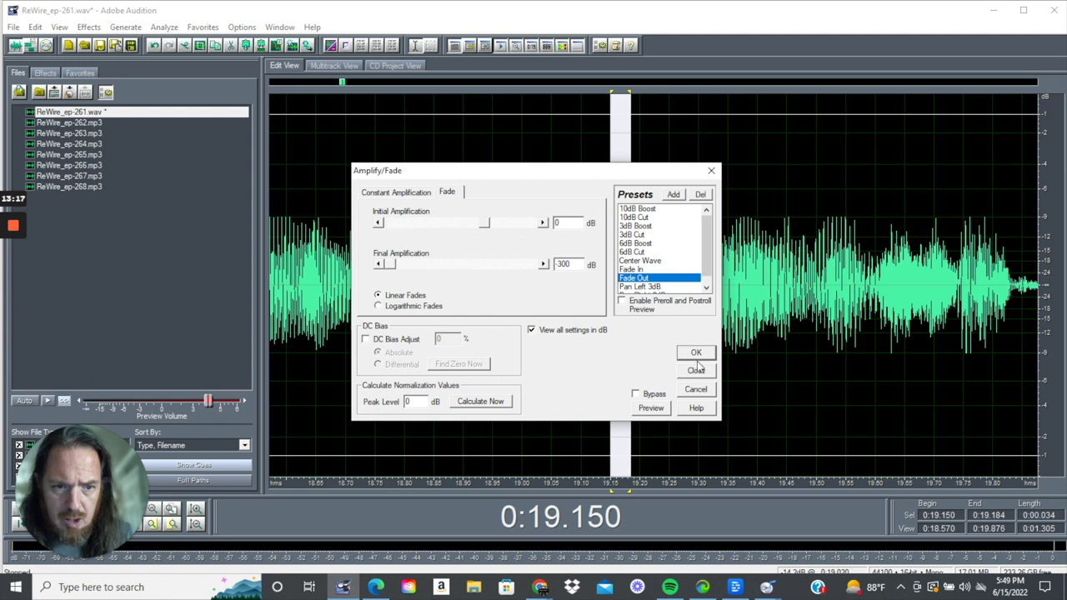
left_click(694, 353)
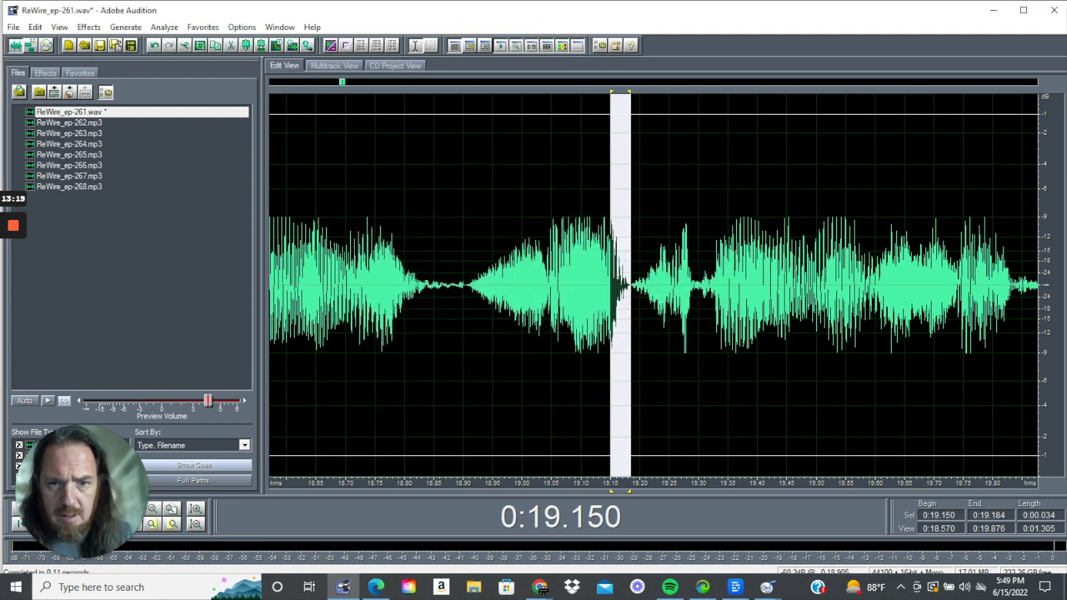
Play the edited passage from about 0:18.9, and apply the Fade In preset once more to the sound from 0:18.906 to 0:19.056.
left_click(463, 285)
key("space")
key("space")
key("space")
key("space")
left_click_drag(467, 285, 554, 275)
left_click(89, 27)
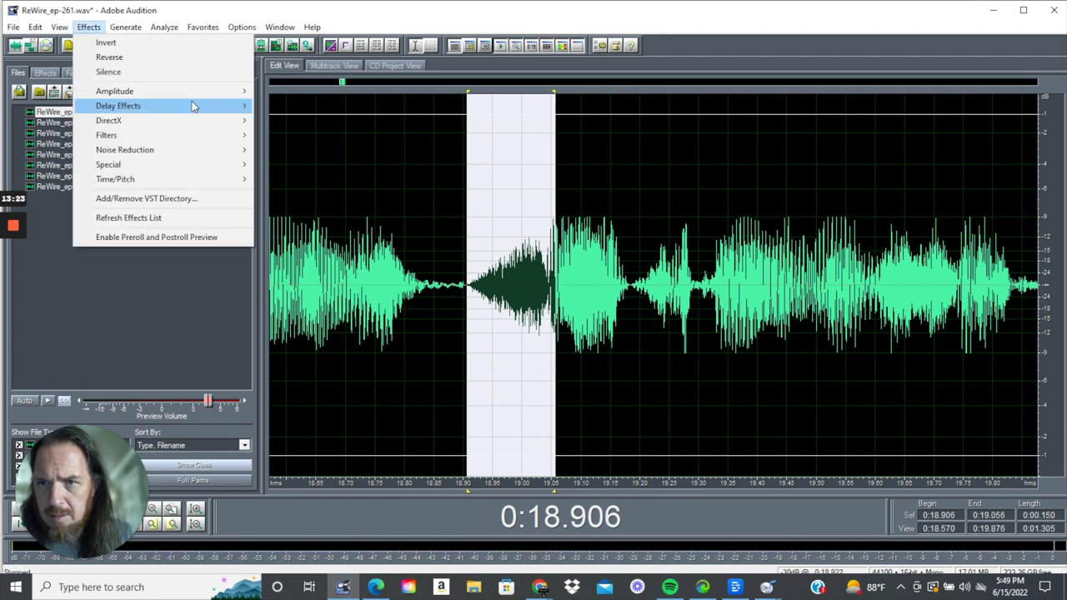
mouse_move(191, 93)
left_click(342, 91)
left_click(643, 269)
left_click(697, 353)
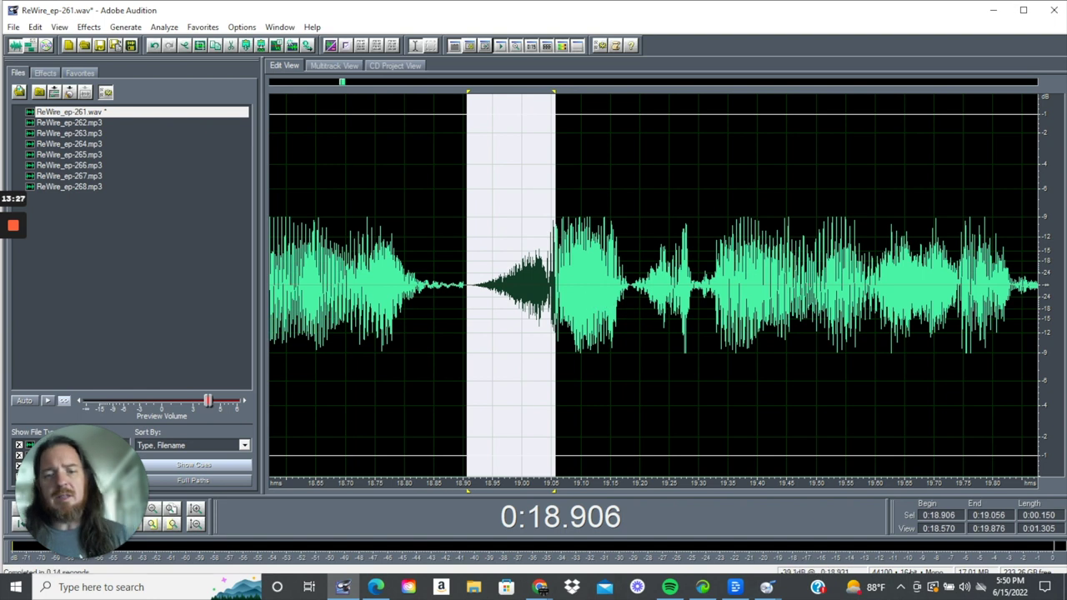
Play the faded-in sound several times from points between 0:18.909 and about 0:19.01.
left_click(468, 288)
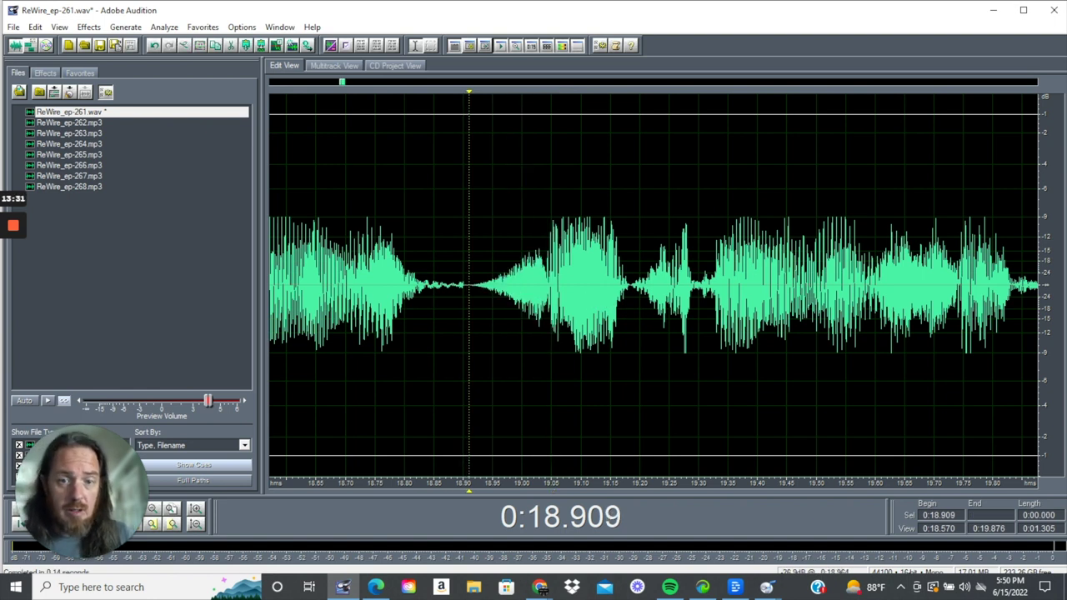
key("space")
key("space")
left_click(528, 288)
key("space")
key("space")
left_click(512, 288)
key("space")
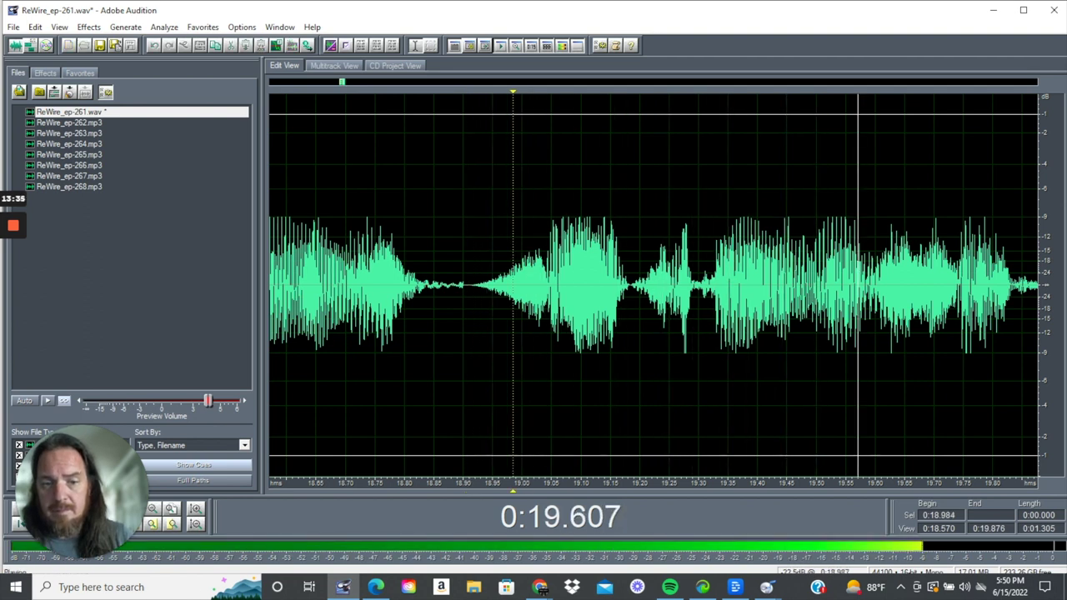
key("space")
key("space")
key("space")
Delete the section from 0:19.005 to 0:19.050 at the end of the faded-in sound and play the result from 0:18.912.
left_click(471, 288)
left_click_drag(525, 250, 550, 250)
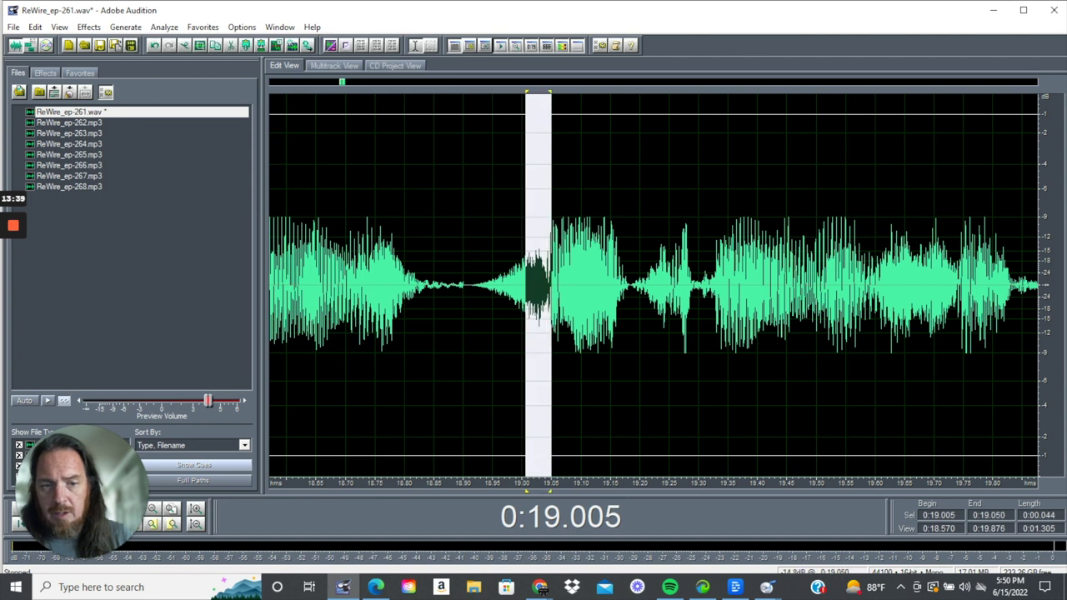
key("Delete")
left_click(471, 283)
key("space")
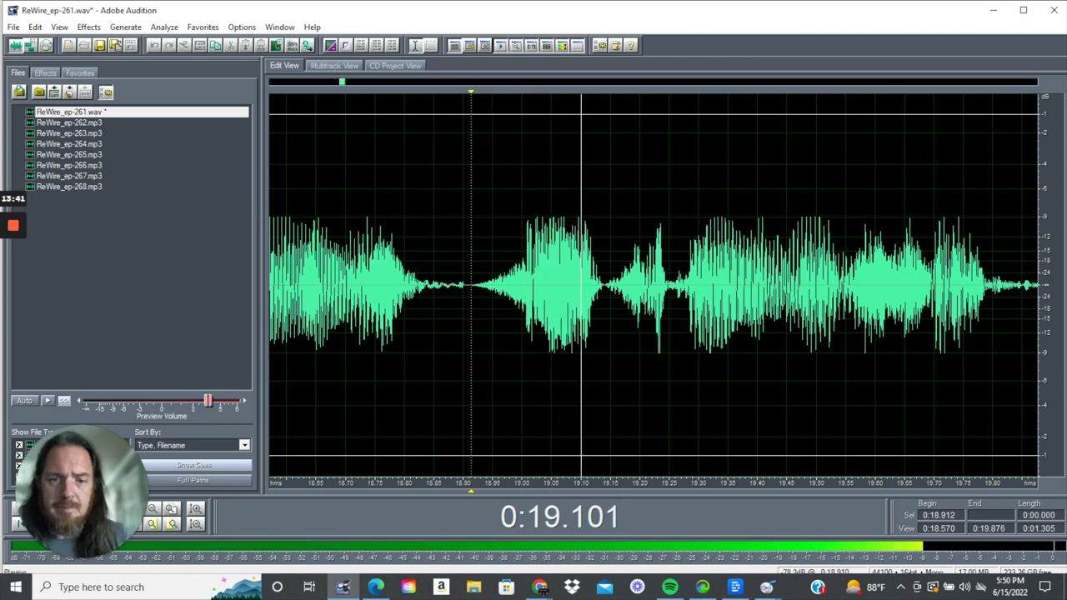
key("space")
Play the narration onward past the cut and listen to the quiet pause from 0:19.846 to 0:19.966.
scroll(475, 283, "down", 2)
key("space")
key("space")
key("space")
key("space")
key("space")
left_click_drag(586, 283, 1038, 283)
key("space")
left_click(650, 283)
key("space")
left_click_drag(662, 284, 702, 283)
key("space")
Examine and play the pause and word onset from 0:19.927 to 0:19.985 up close, and replay the passage from 0:19.358.
scroll(698, 284, "up", 11)
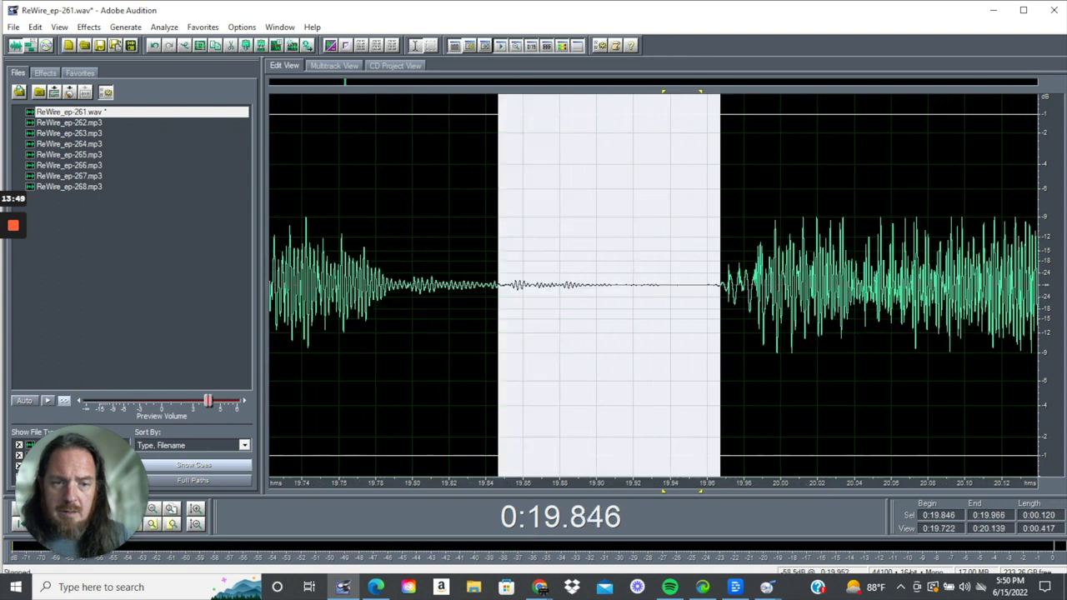
scroll(865, 283, "down", 3)
left_click_drag(900, 283, 726, 284)
key("space")
left_click(773, 283, "shift")
key("space")
key("space")
key("space")
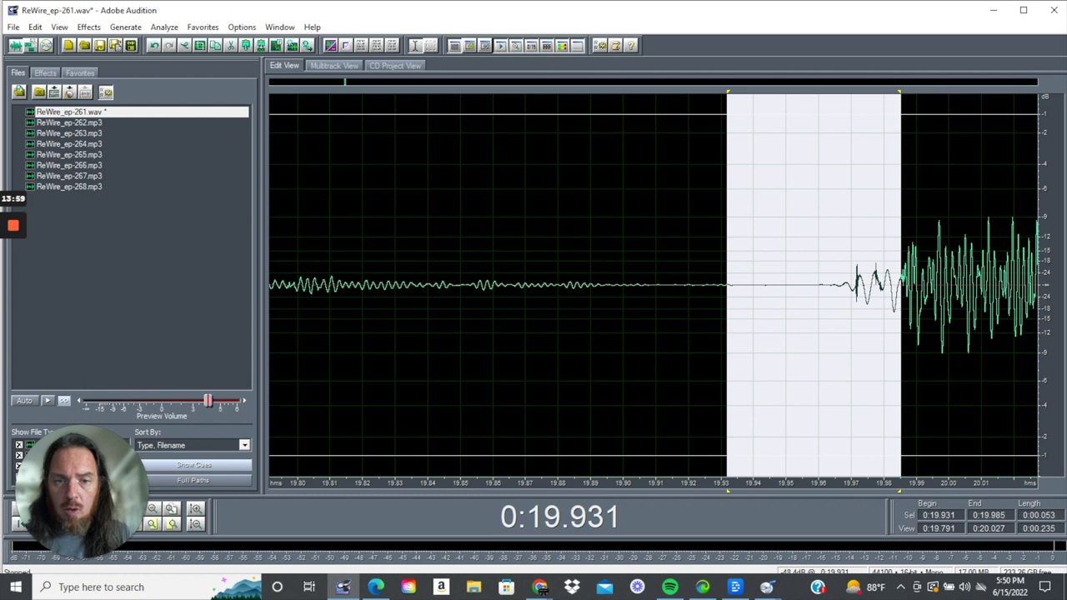
left_click_drag(726, 284, 713, 283)
scroll(714, 283, "down", 2)
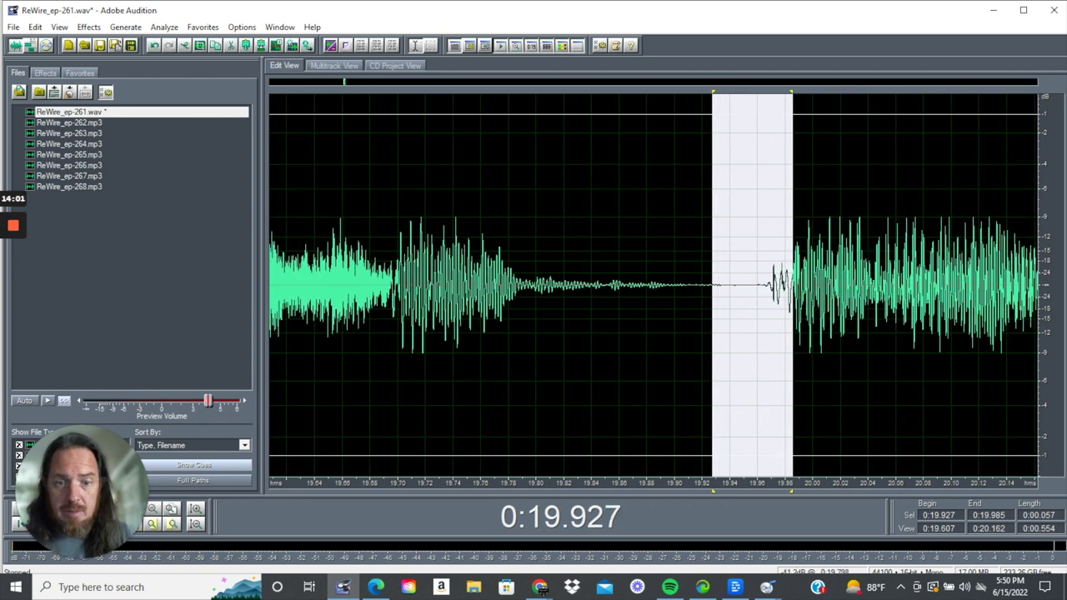
scroll(565, 284, "down", 2)
left_click(294, 284)
key("space")
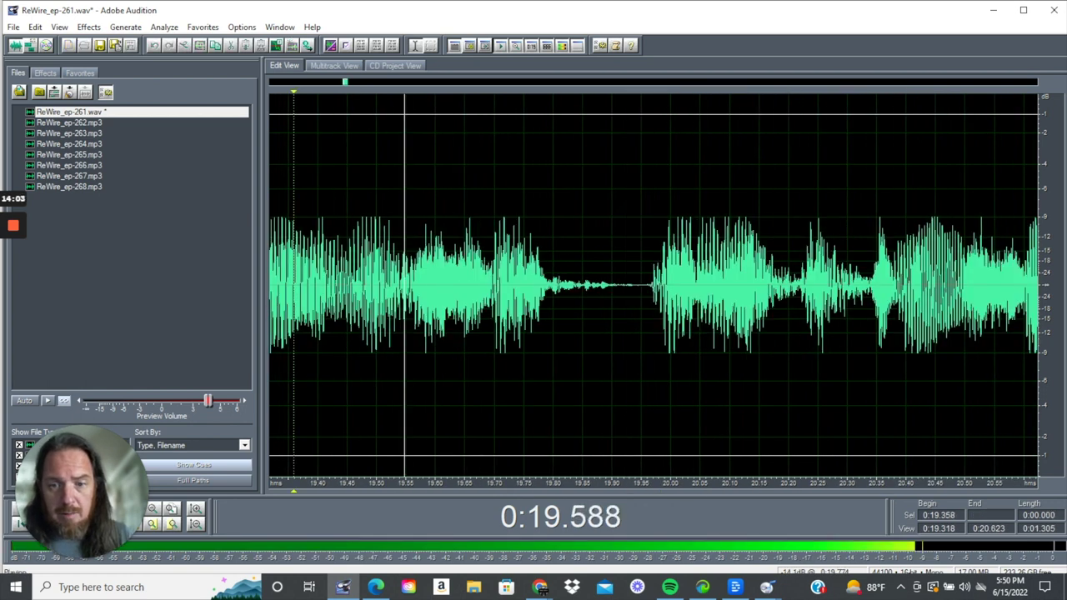
Try deleting the pause from about 0:19.83 to 0:19.98 and play the join.
left_click_drag(571, 283, 660, 283)
key("space")
key("Delete")
key("space")
key("space")
left_click(323, 283)
key("space")
key("space")
left_click(568, 283)
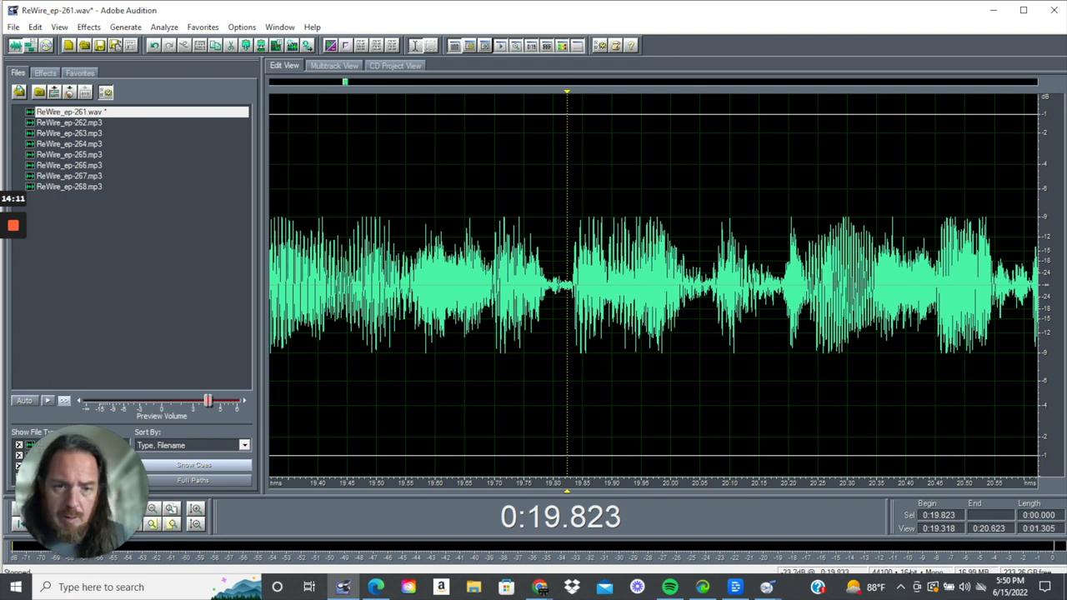
Undo the deletion of the pause and play the narration from 0:19.956.
left_click(570, 283)
left_click(574, 283)
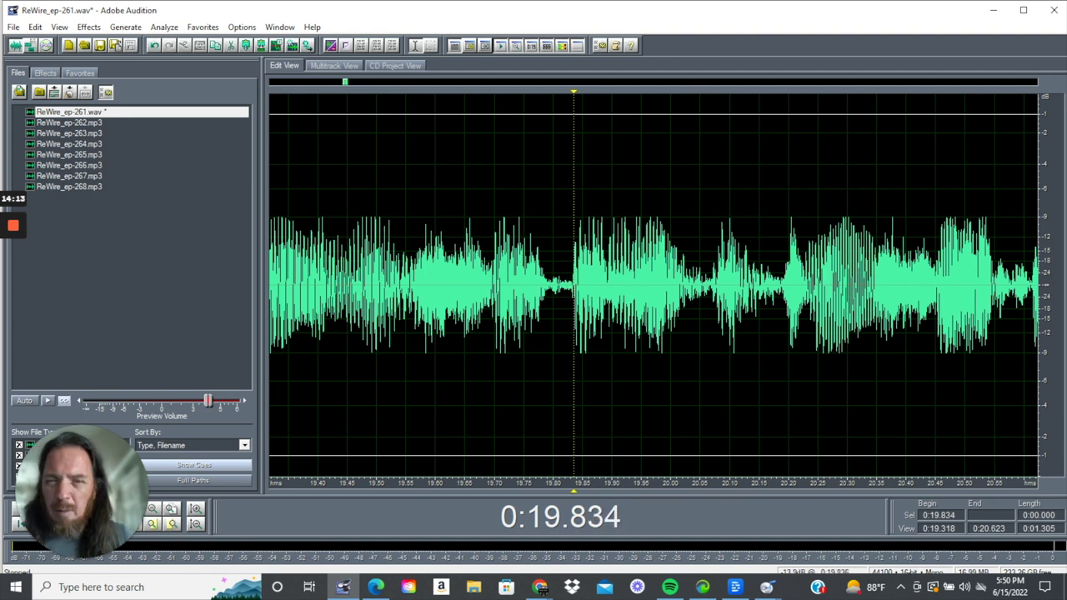
left_click(35, 28)
left_click(62, 38)
left_click(606, 283)
key("space")
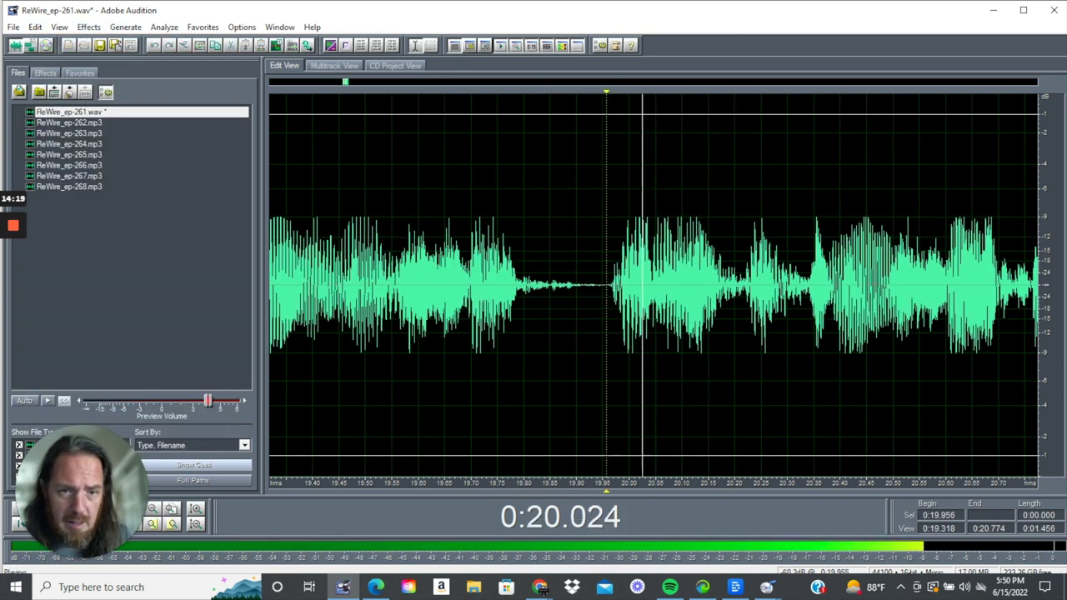
Delete the short click from 0:19.968 to 0:19.983 at the word's onset and play the passage around it.
scroll(617, 283, "up", 4)
key("space")
left_click_drag(521, 283, 580, 283)
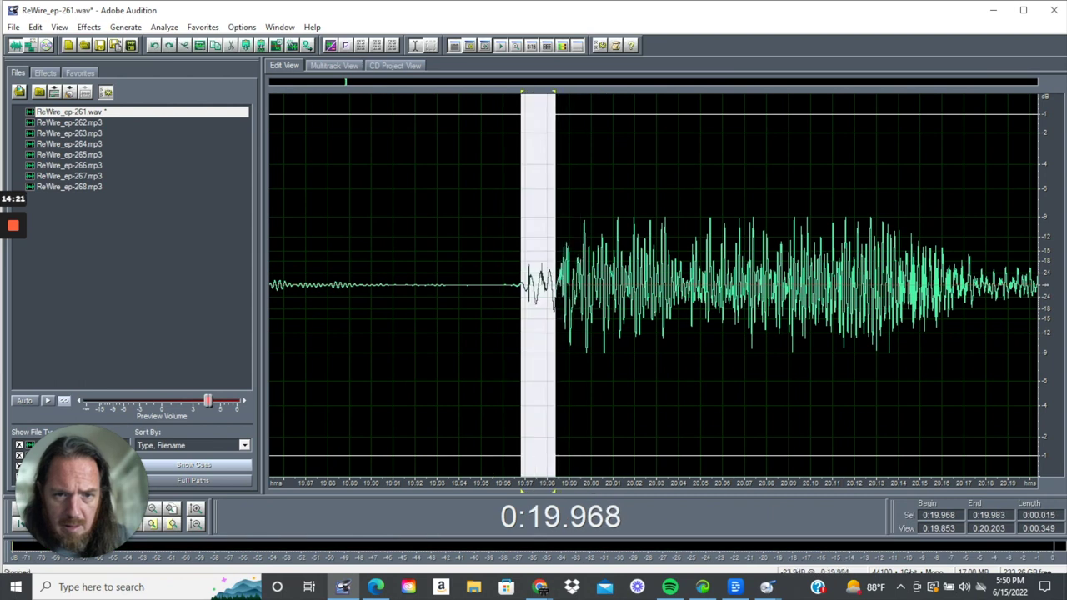
key("Delete")
scroll(637, 284, "down", 5)
key("space")
key("space")
key("space")
left_click(415, 284)
key("space")
key("space")
key("space")
Apply the Fade In preset to the word's onset from 0:19.958 to 0:20.000.
left_click_drag(586, 283, 633, 284)
key("space")
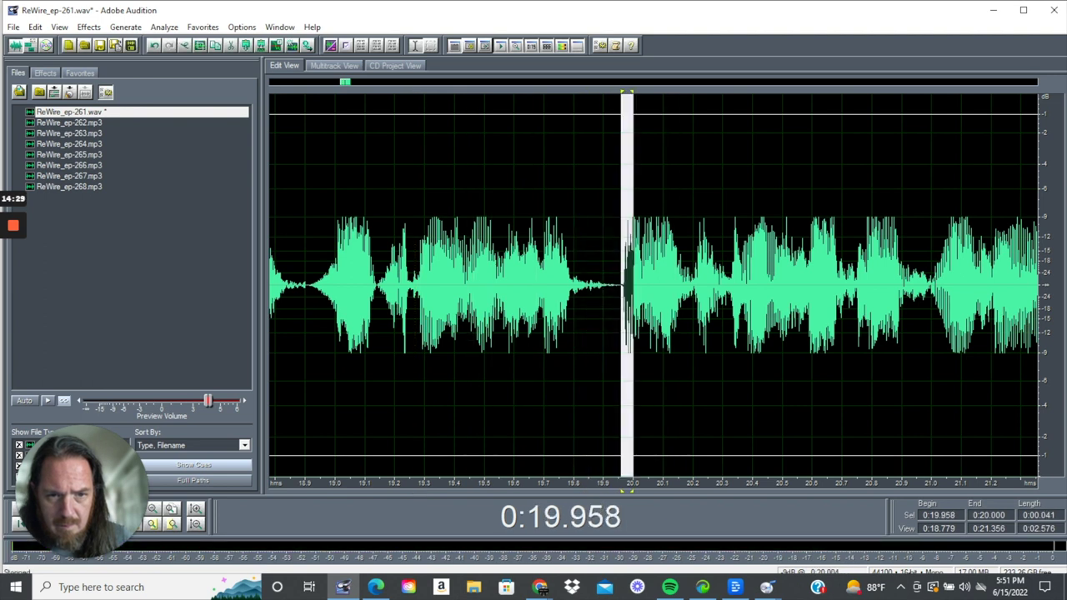
left_click(88, 27)
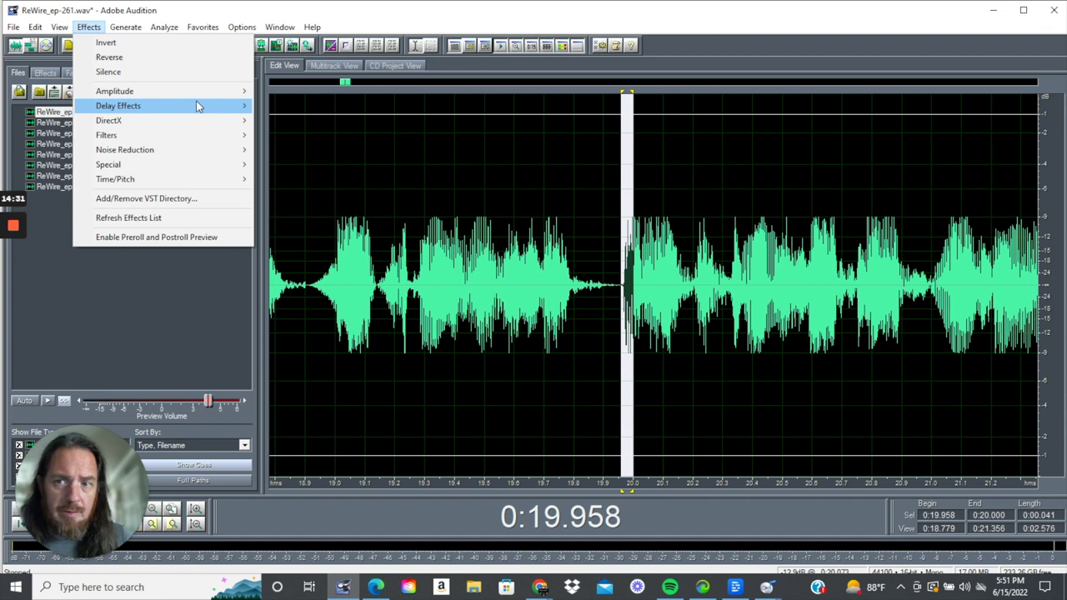
mouse_move(196, 92)
left_click(292, 91)
left_click(646, 269)
left_click(700, 357)
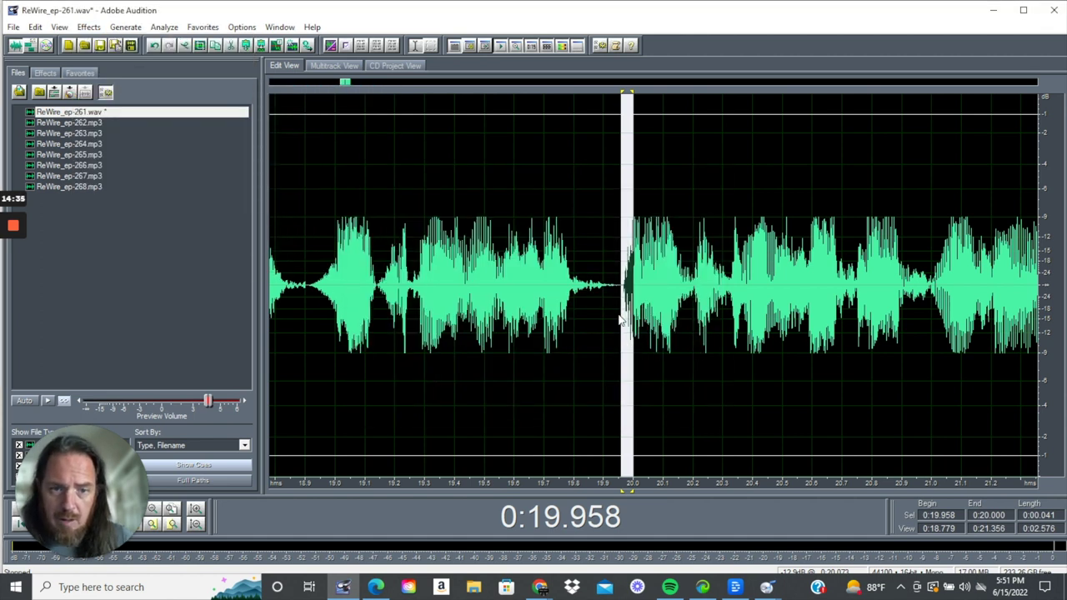
Play the narration repeatedly from 0:19.949 and examine the sounds up to about 0:21.0 up close.
left_click(618, 320)
key("space")
scroll(618, 320, "down", 3)
key("space")
key("space")
scroll(617, 320, "up", 1)
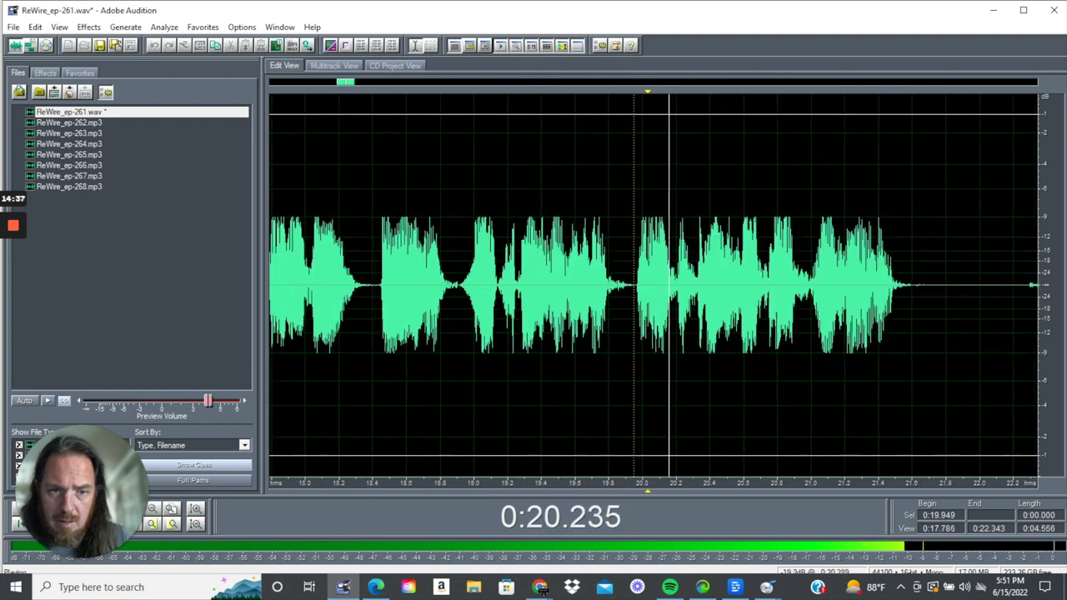
scroll(634, 320, "up", 4)
key("space")
key("space")
key("space")
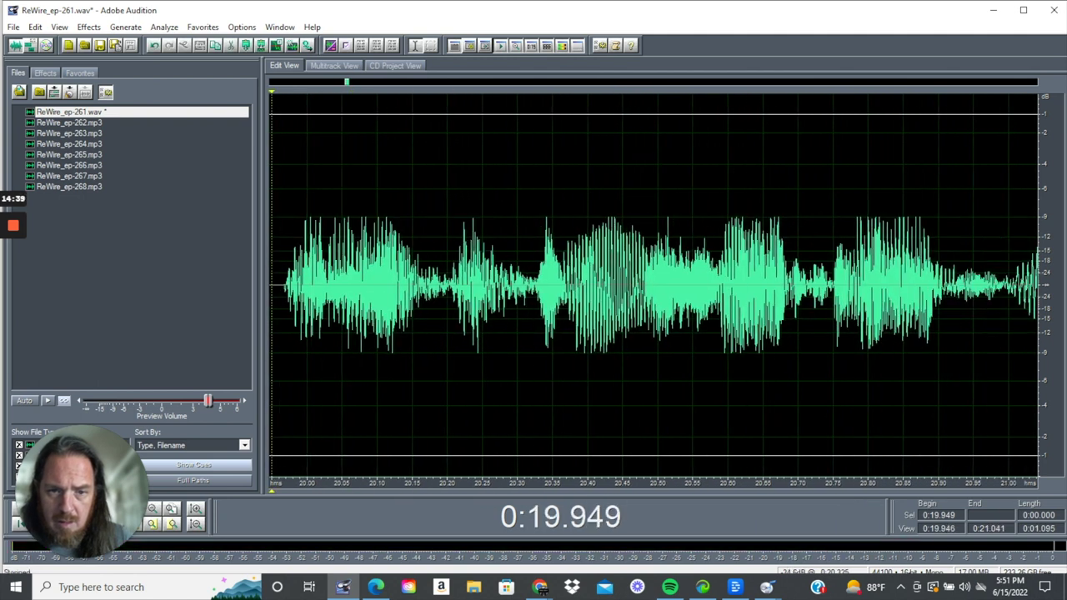
Apply the Fade In preset to the harsh sound from 0:20.324 to 0:20.408.
left_click_drag(535, 284, 593, 283)
left_click(88, 26)
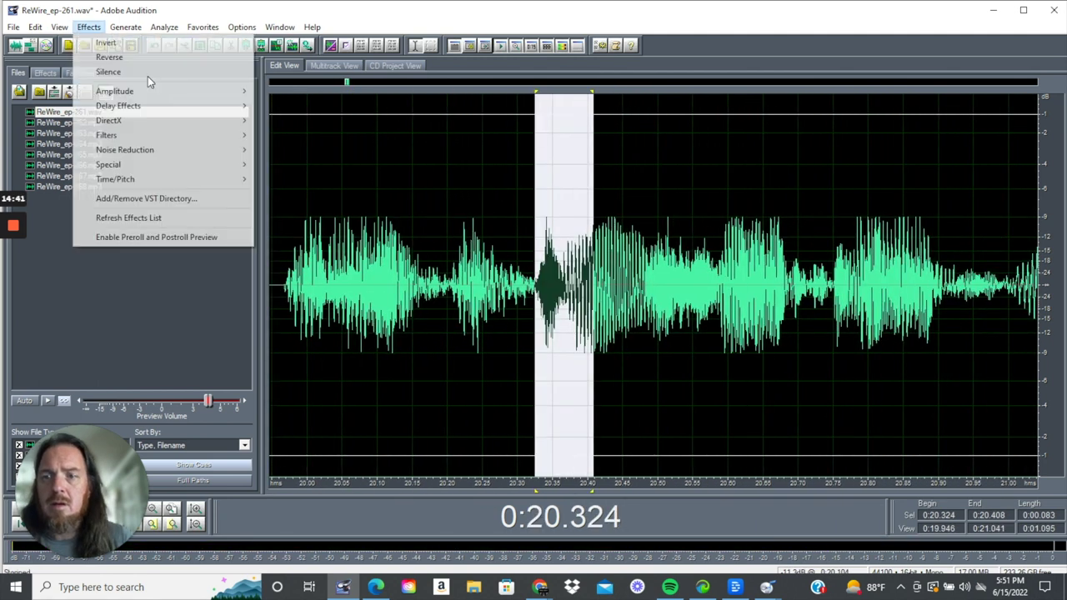
mouse_move(216, 91)
left_click(292, 91)
left_click(667, 270)
left_click(696, 354)
Apply the Fade Out preset to the section from 0:20.274 to 0:20.330, just before the faded-in sound.
left_click_drag(501, 283, 538, 284)
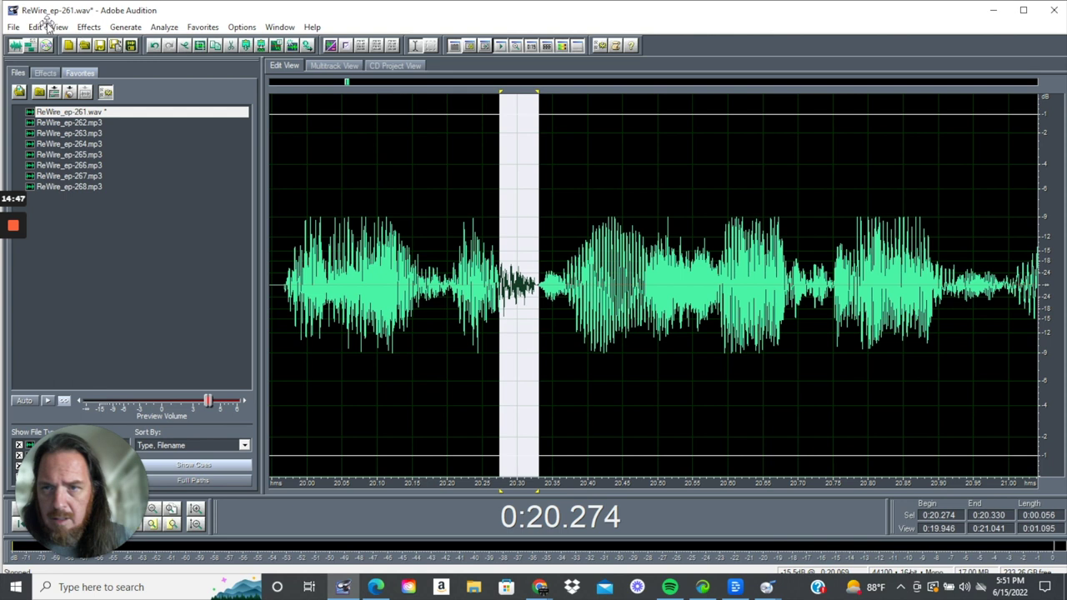
left_click(88, 26)
mouse_move(165, 91)
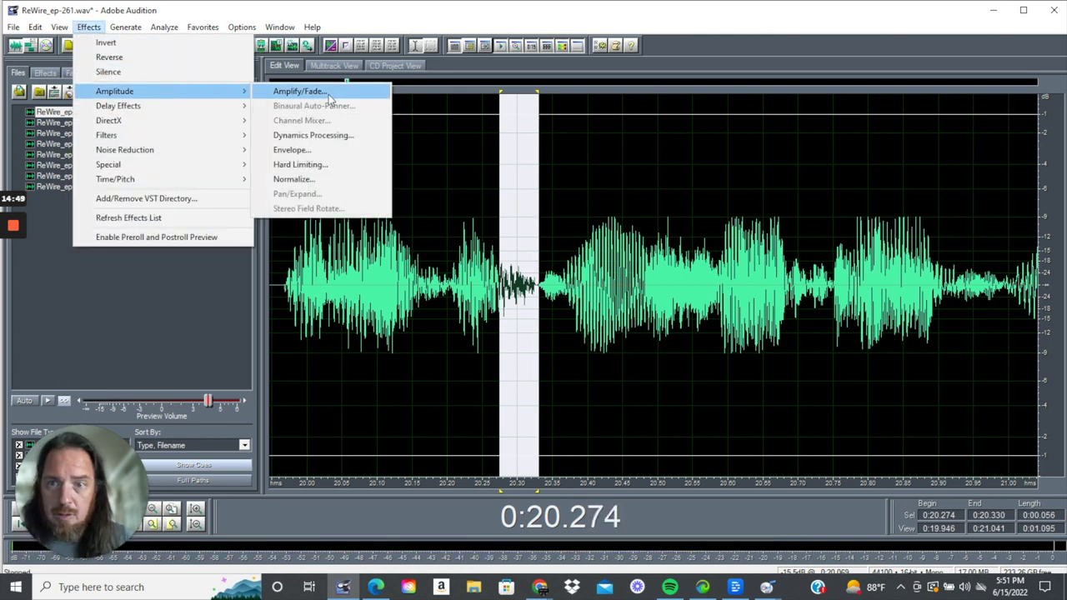
left_click(332, 91)
left_click(644, 281)
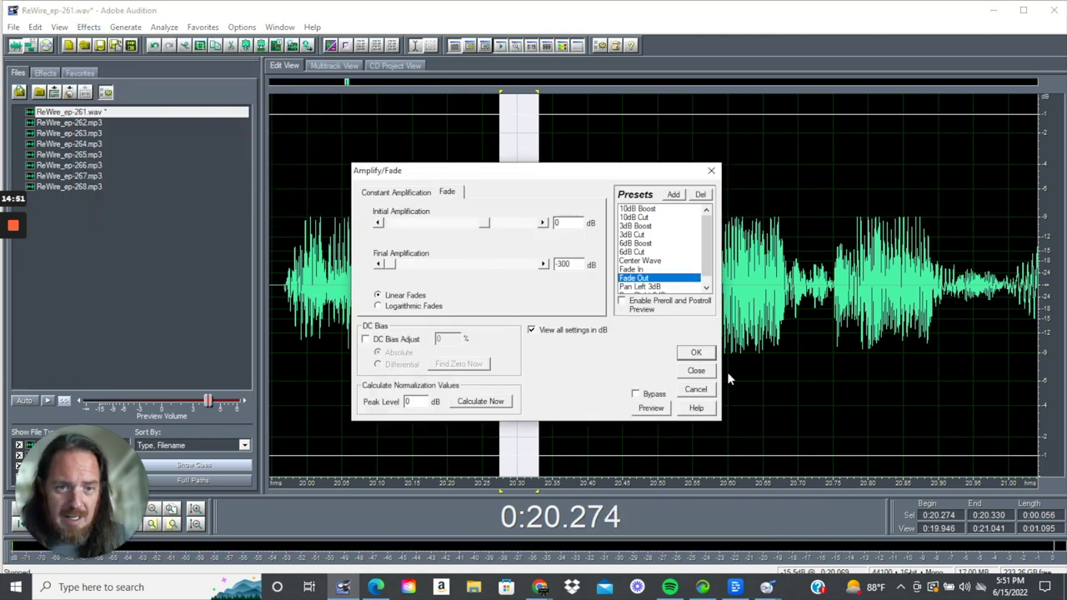
left_click(696, 352)
Play the edited passage repeatedly from 0:19.943.
scroll(705, 345, "down", 2)
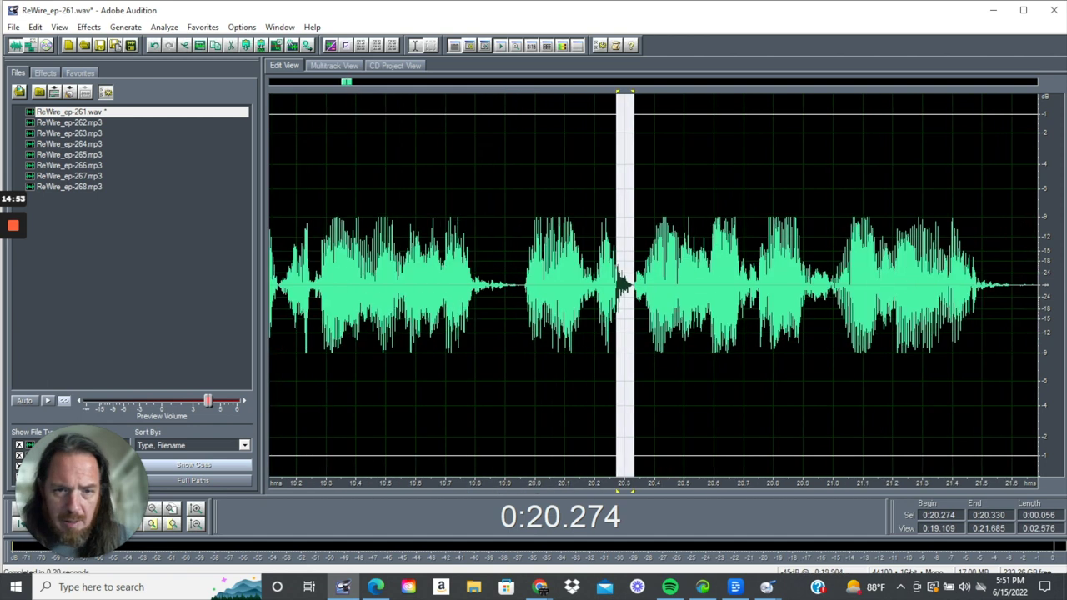
left_click(518, 317)
key("space")
key("space")
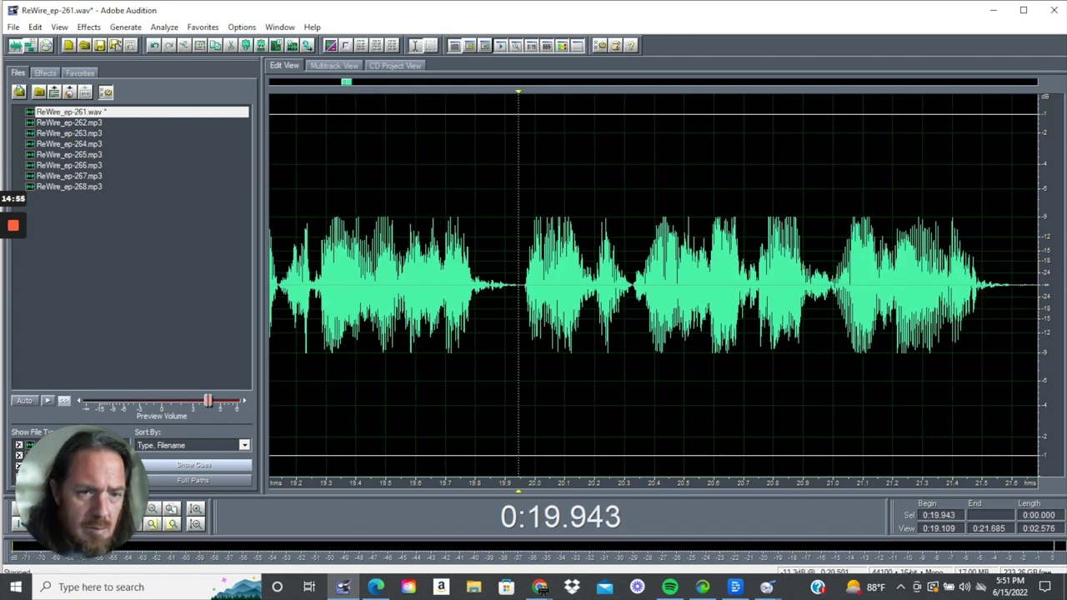
key("space")
scroll(675, 325, "up", 2)
key("space")
Play the section from 0:20.482 to 0:20.635 and apply the Fade In preset to it.
left_click_drag(673, 325, 862, 325)
key("space")
key("space")
left_click(87, 28)
mouse_move(204, 95)
left_click(286, 90)
left_click(658, 275)
left_click(701, 355)
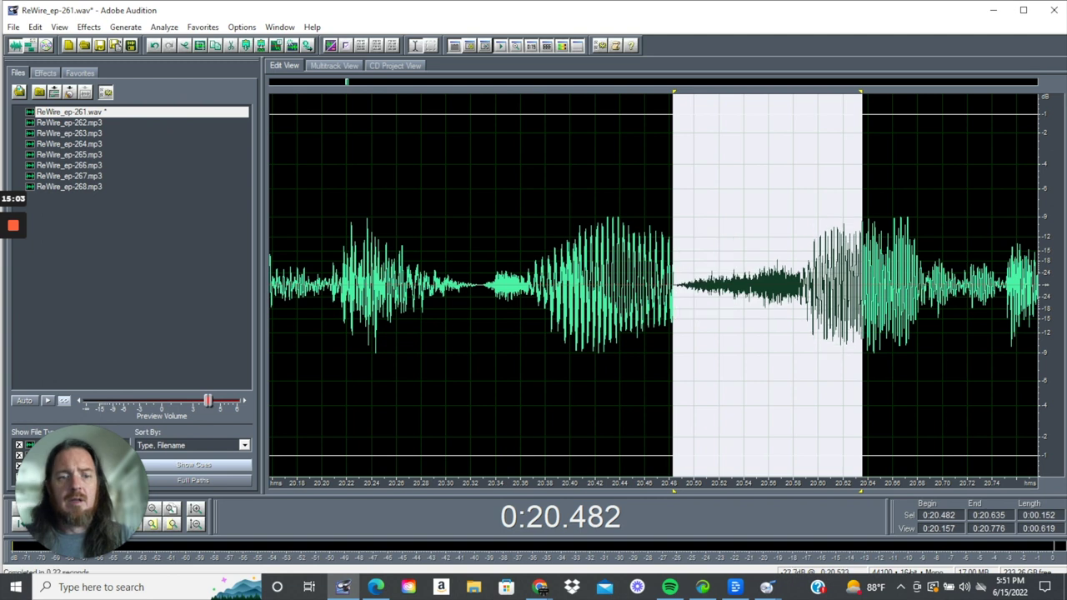
Try deleting the start of the faded-in section from 0:20.484 to 0:20.554, and play the result from 0:20.329.
left_click(762, 296)
key("space")
left_click_drag(762, 296, 675, 296)
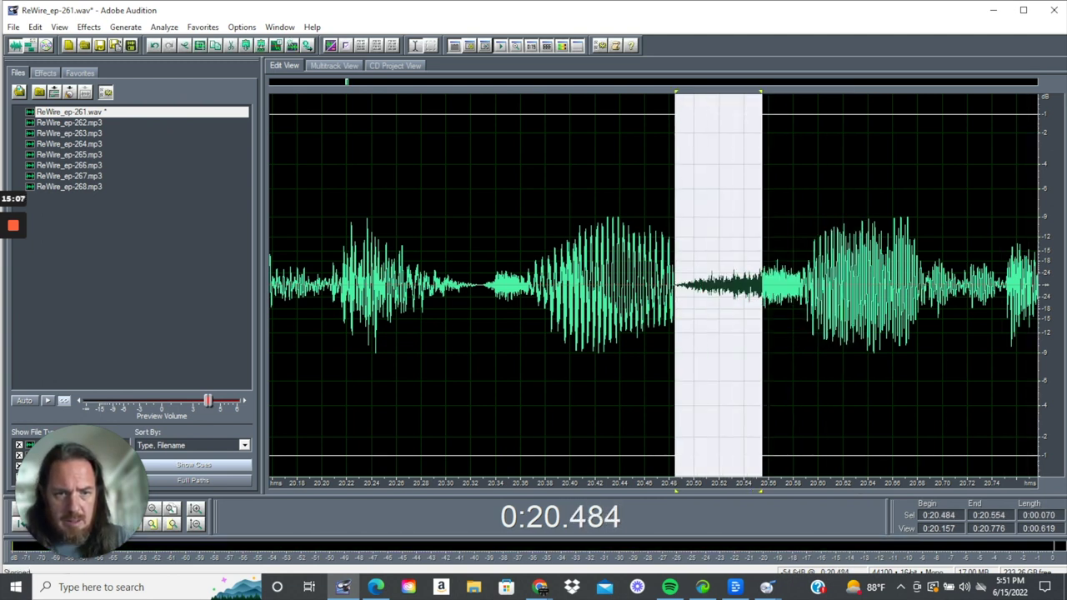
key("Delete")
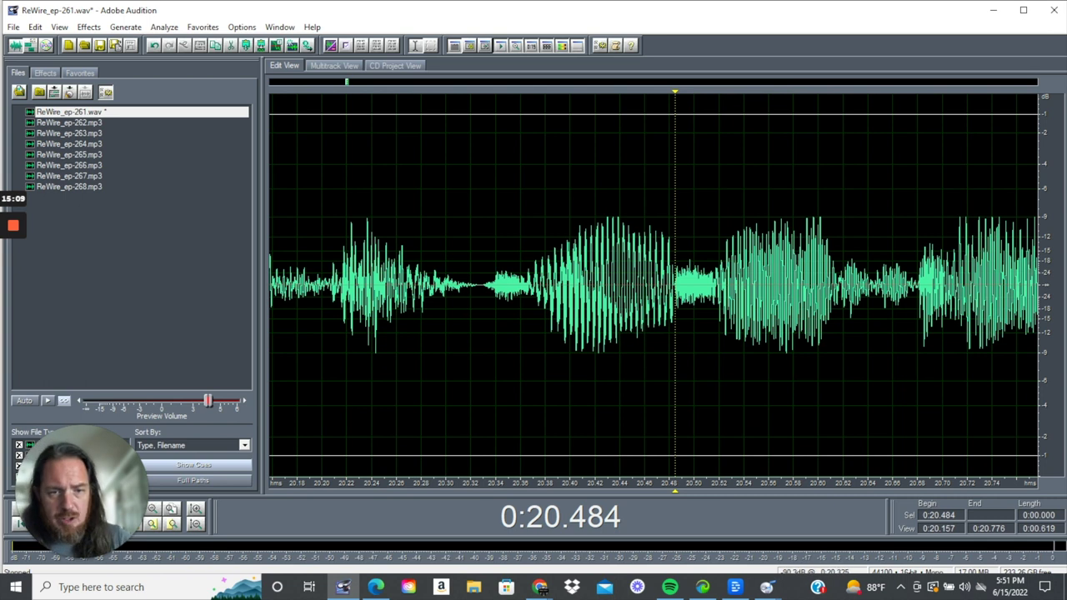
left_click(482, 296)
key("space")
key("space")
key("space")
Undo the last deletion and replace the section from 0:20.484 to 0:20.554 with 0.070 seconds of generated silence.
left_click(35, 26)
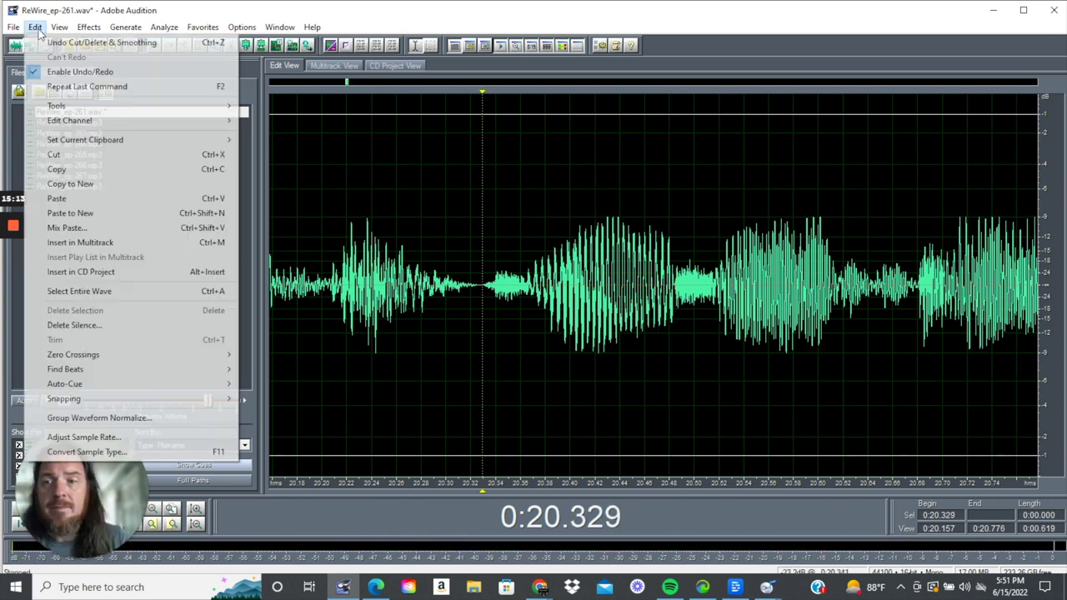
left_click(50, 42)
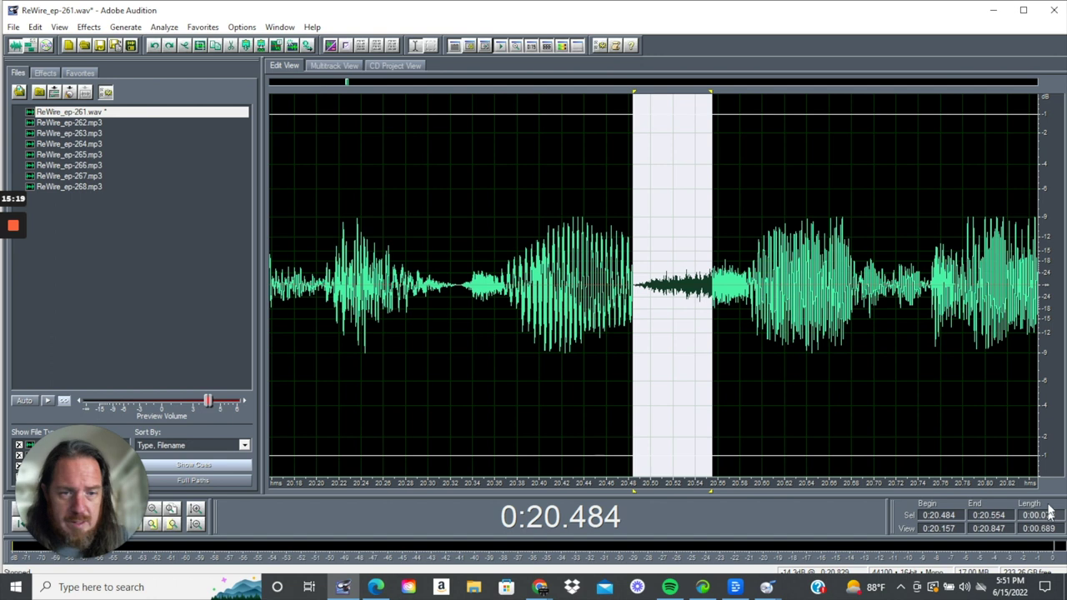
left_click(125, 26)
left_click(141, 42)
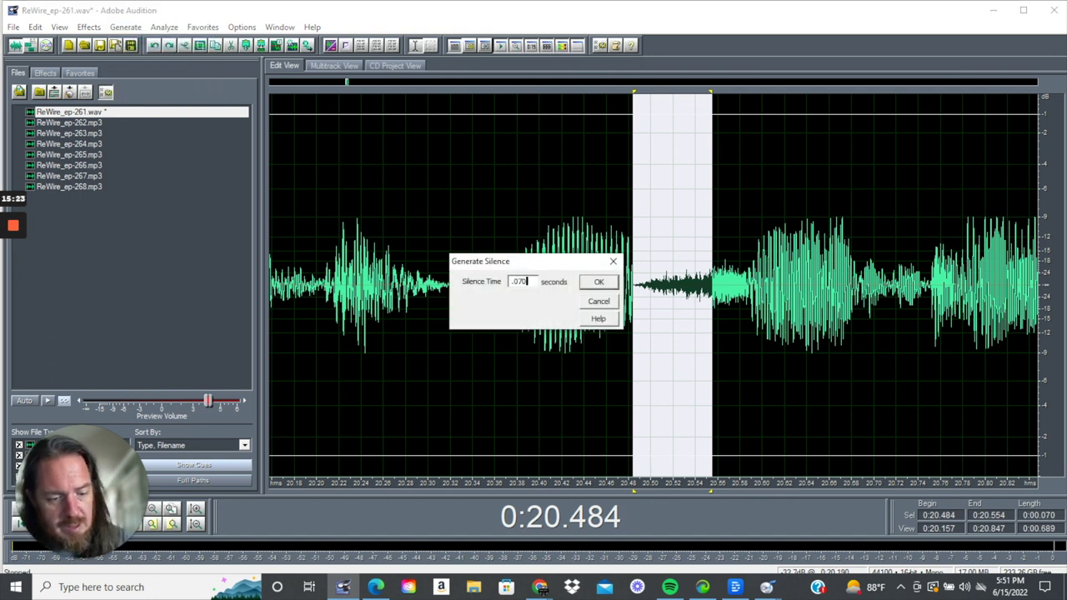
key("Return")
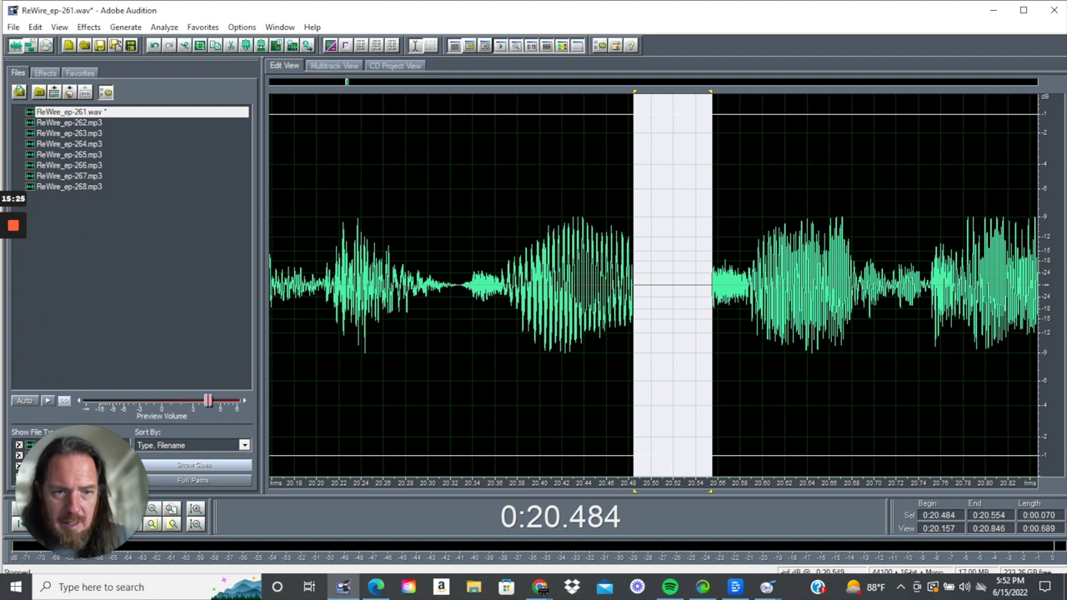
Apply the Fade In preset to the sound right after the silence, from 0:20.551 to 0:20.605.
left_click_drag(709, 313, 768, 338)
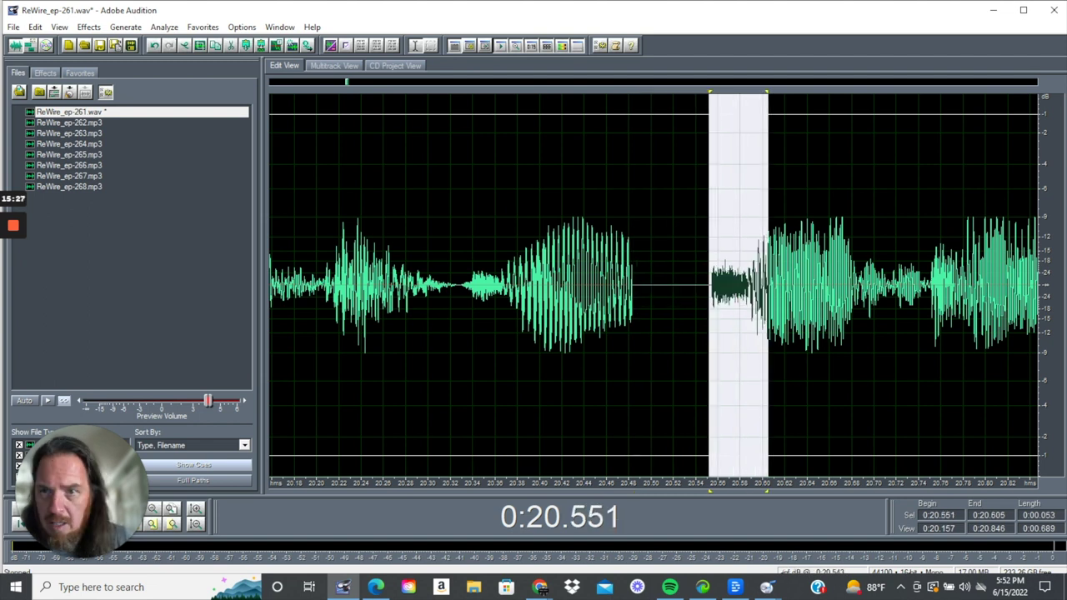
left_click(88, 26)
mouse_move(187, 91)
left_click(288, 91)
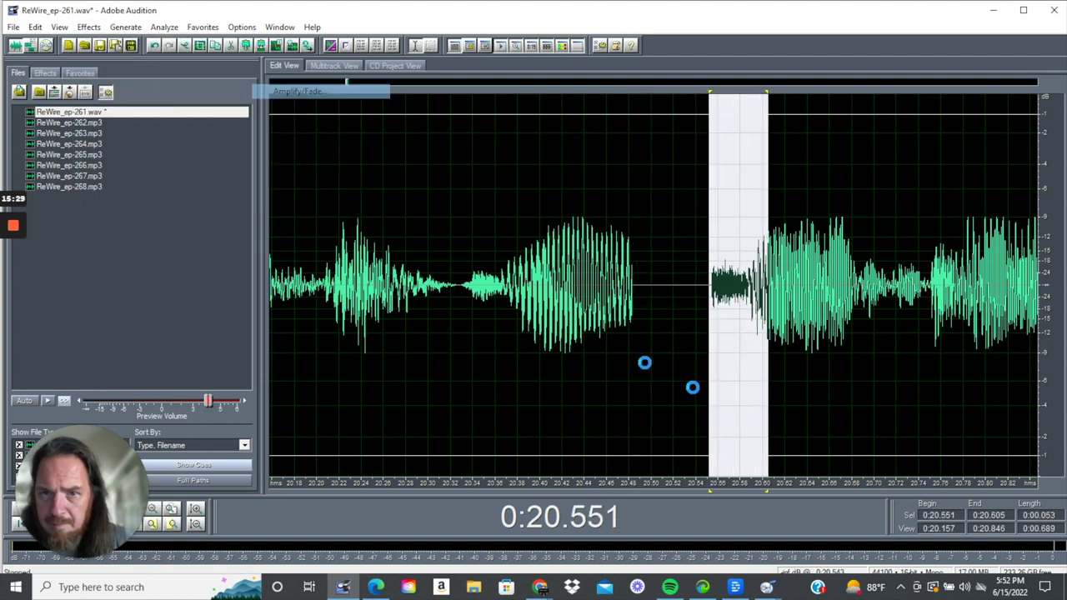
left_click(658, 277)
left_click(696, 352)
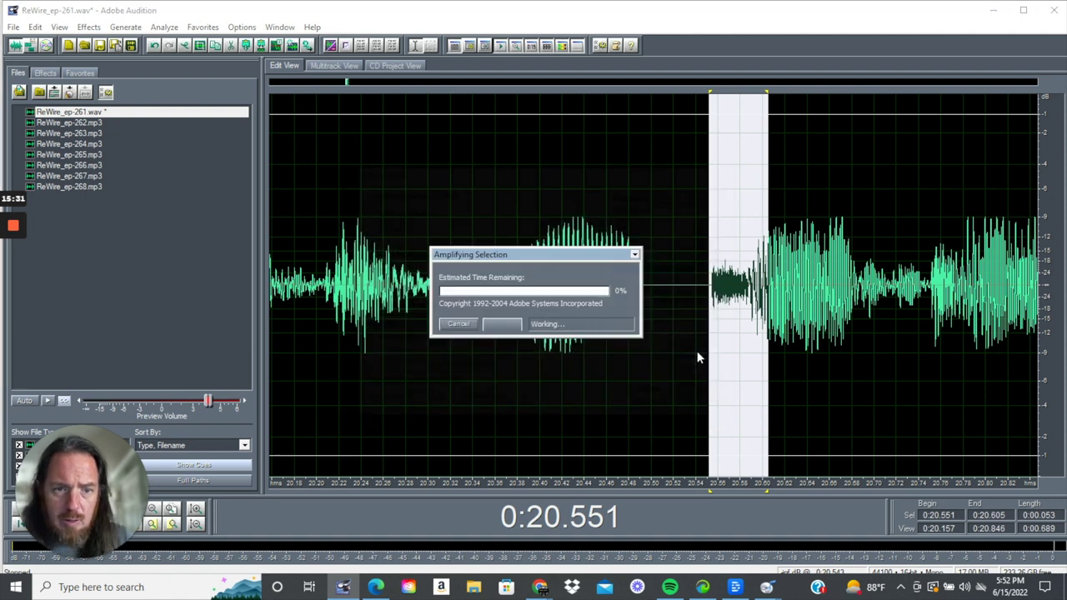
Apply the Fade Out preset to the sound right before the silence, from 0:20.460 to 0:20.495.
left_click_drag(607, 250, 645, 250)
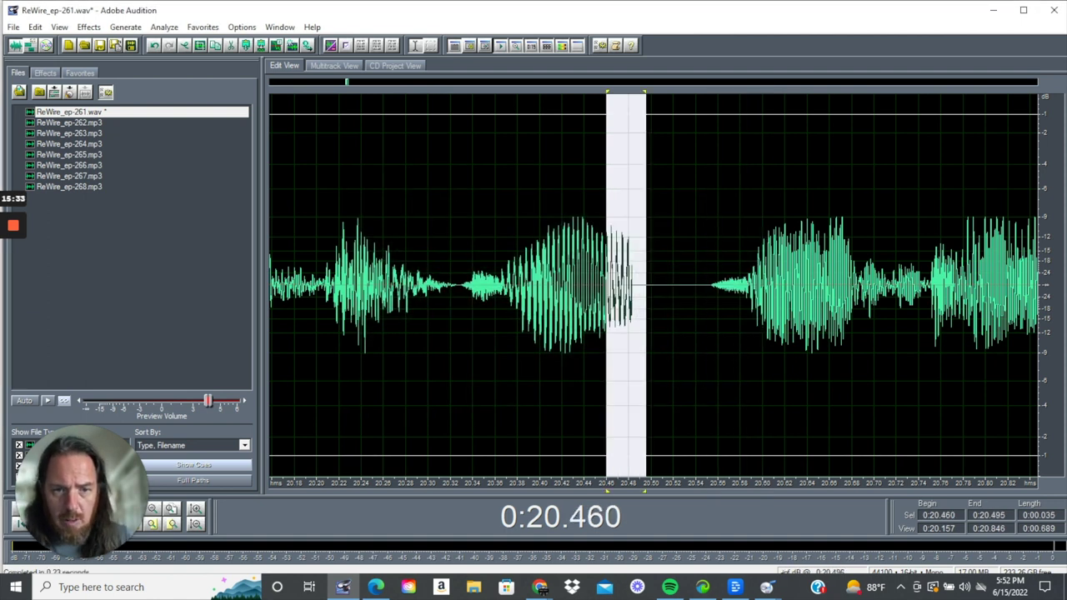
left_click(100, 27)
mouse_move(160, 93)
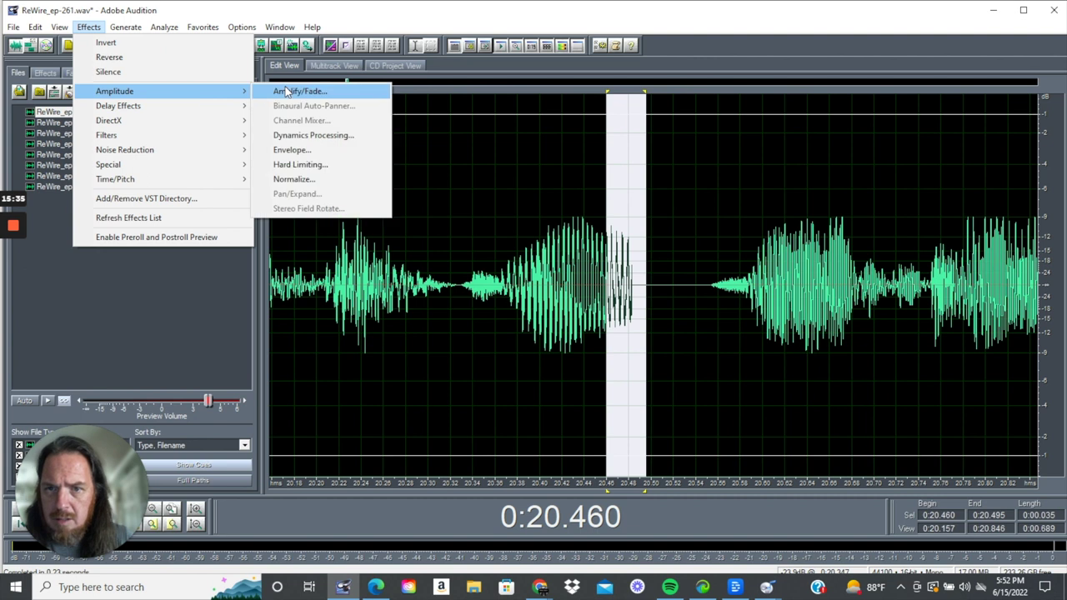
left_click(287, 91)
left_click(659, 282)
left_click(691, 350)
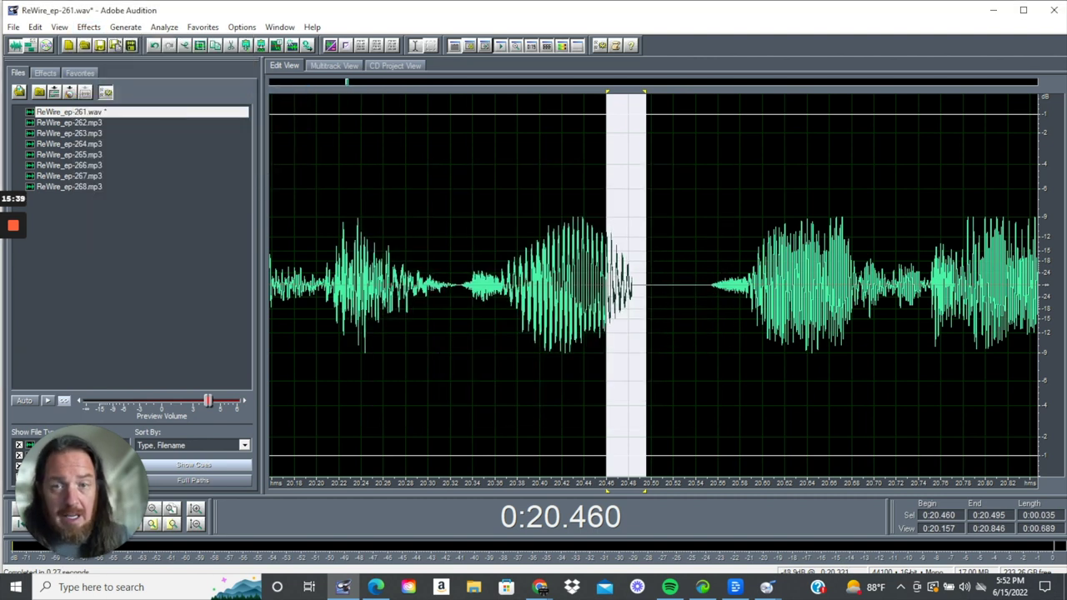
Apply the Fade Out preset a second time to the section from 0:20.460 to 0:20.495.
left_click(89, 26)
mouse_move(160, 93)
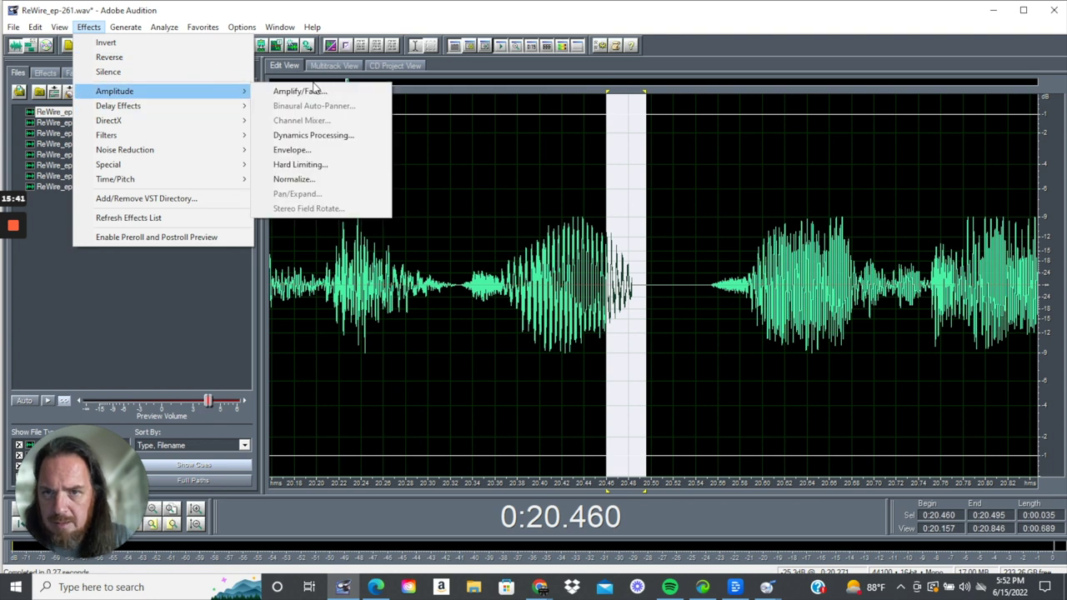
left_click(299, 91)
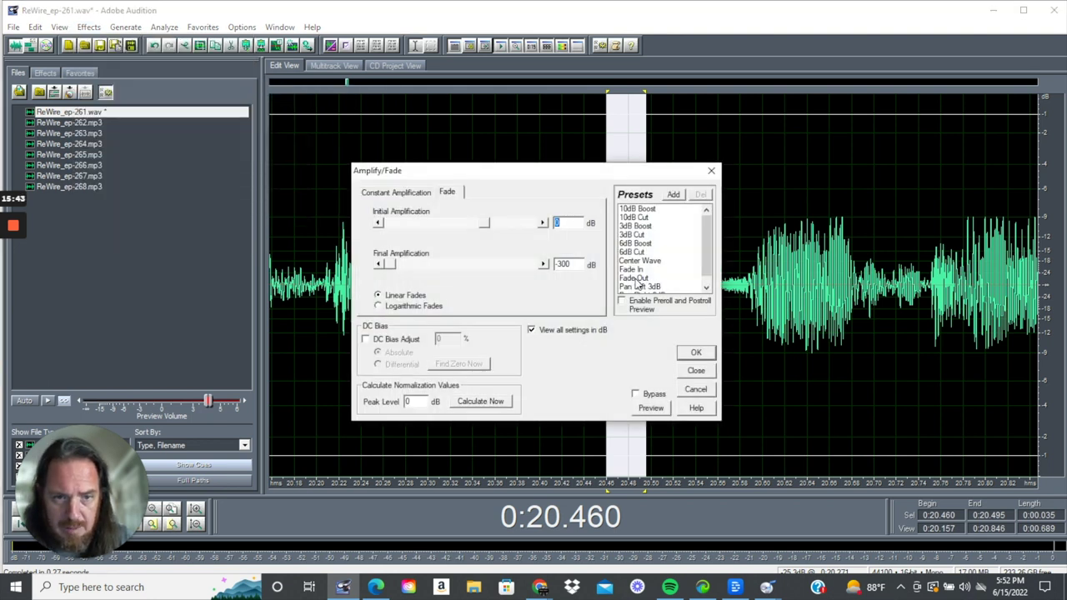
left_click(636, 279)
left_click(694, 352)
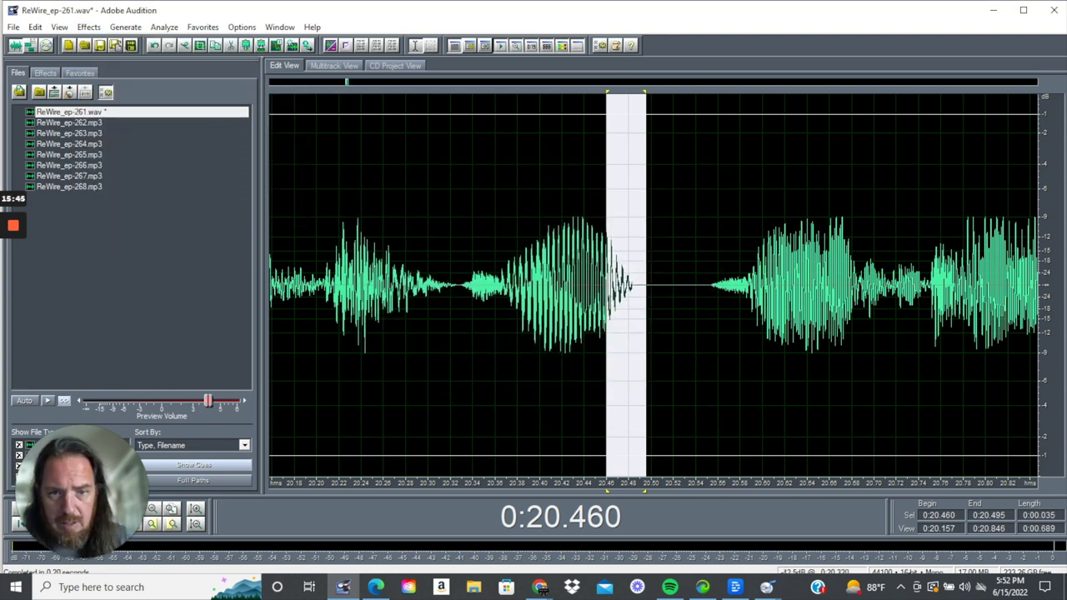
Play the narration from 0:20.320 to check the transitions around the new silence.
left_click(451, 292)
key("space")
scroll(451, 292, "down", 1)
scroll(540, 291, "down", 4)
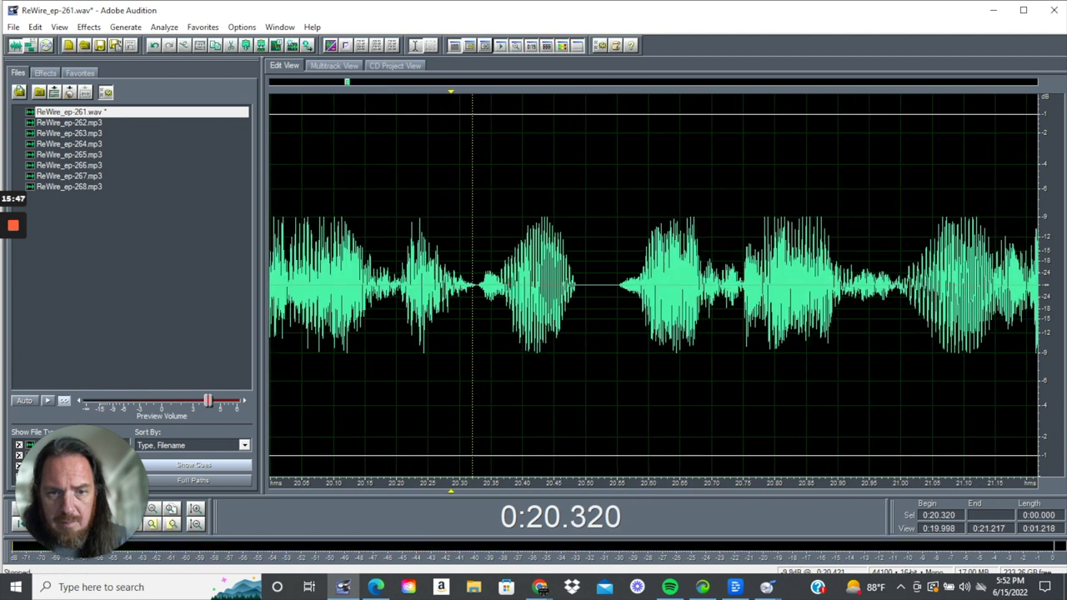
key("space")
key("space")
key("space")
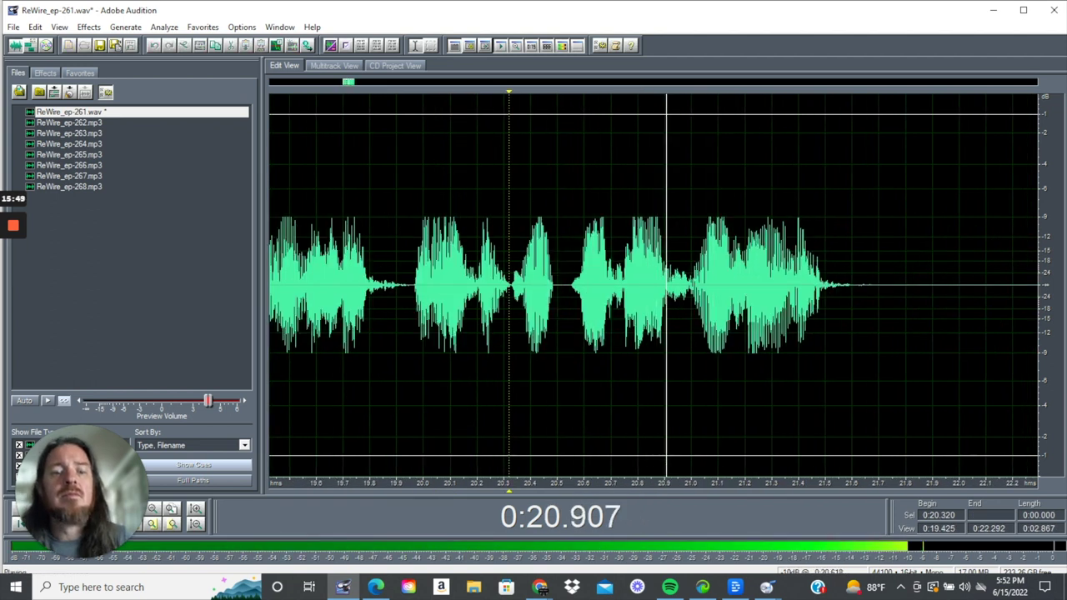
key("space")
key("space")
key("space")
Play the section from 0:20.714 to 0:20.786 and apply the Fade In preset to it.
left_click_drag(615, 291, 634, 291)
key("space")
key("space")
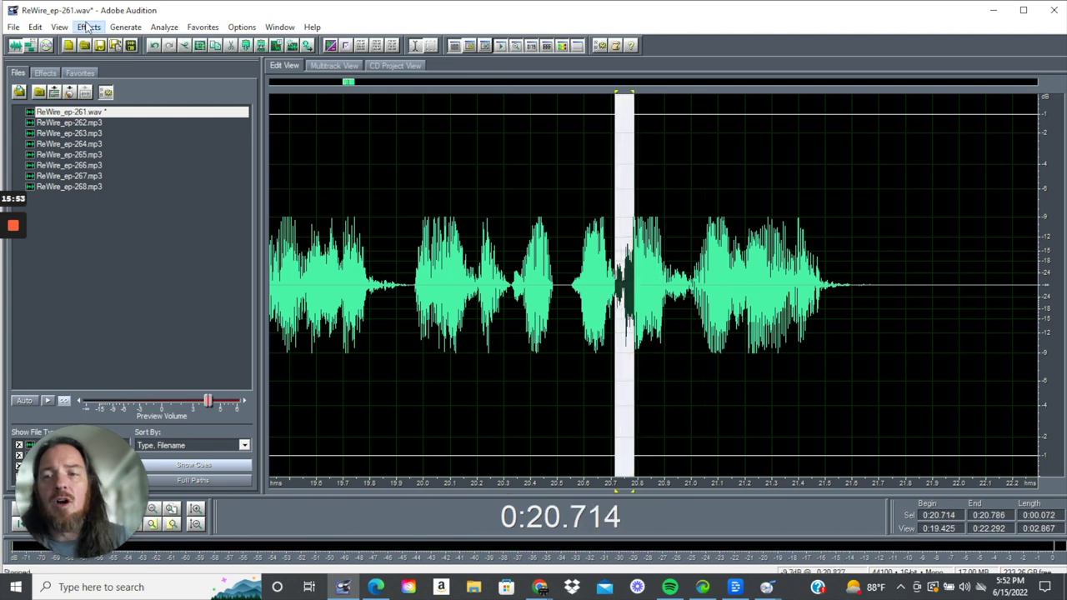
left_click(89, 27)
mouse_move(140, 92)
left_click(285, 93)
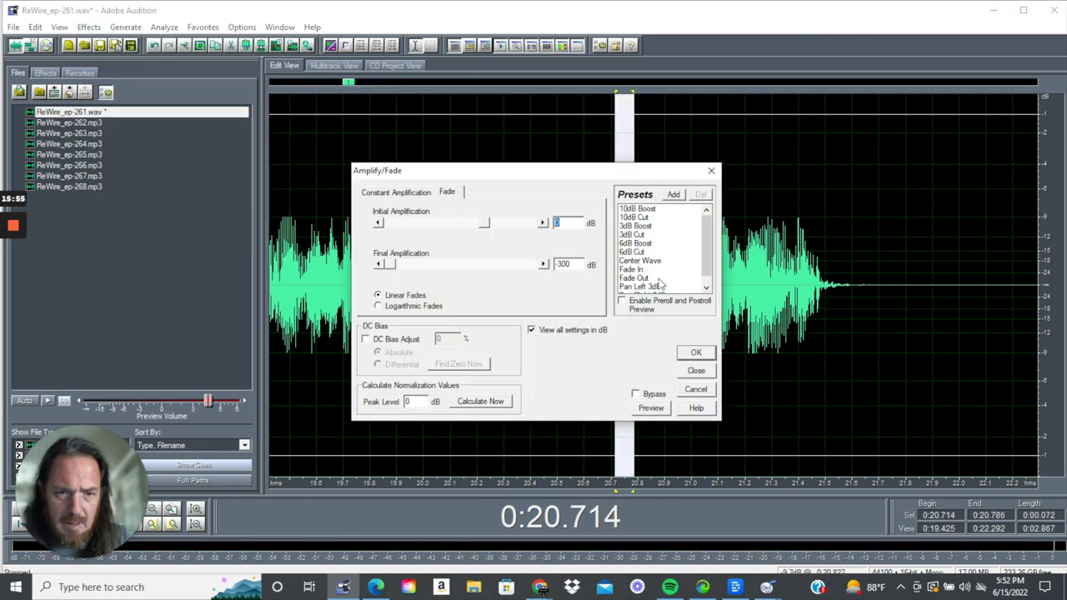
left_click(649, 269)
left_click(696, 352)
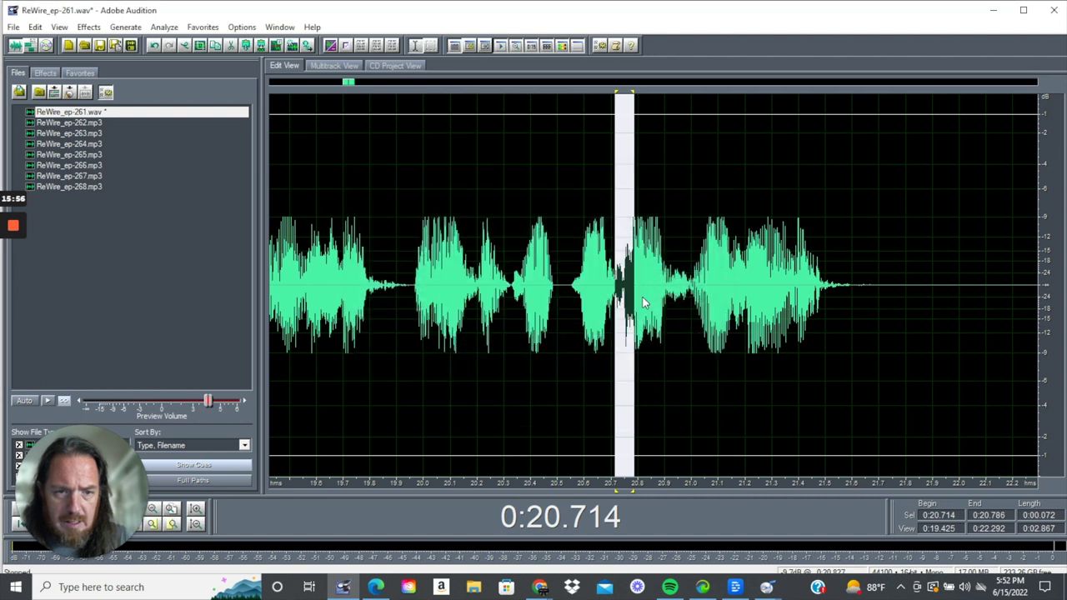
Play the result from 0:20.520 and apply the Fade Out preset to the sound from 0:20.680 to 0:20.726.
left_click(563, 321)
key("space")
key("space")
scroll(603, 320, "up", 5)
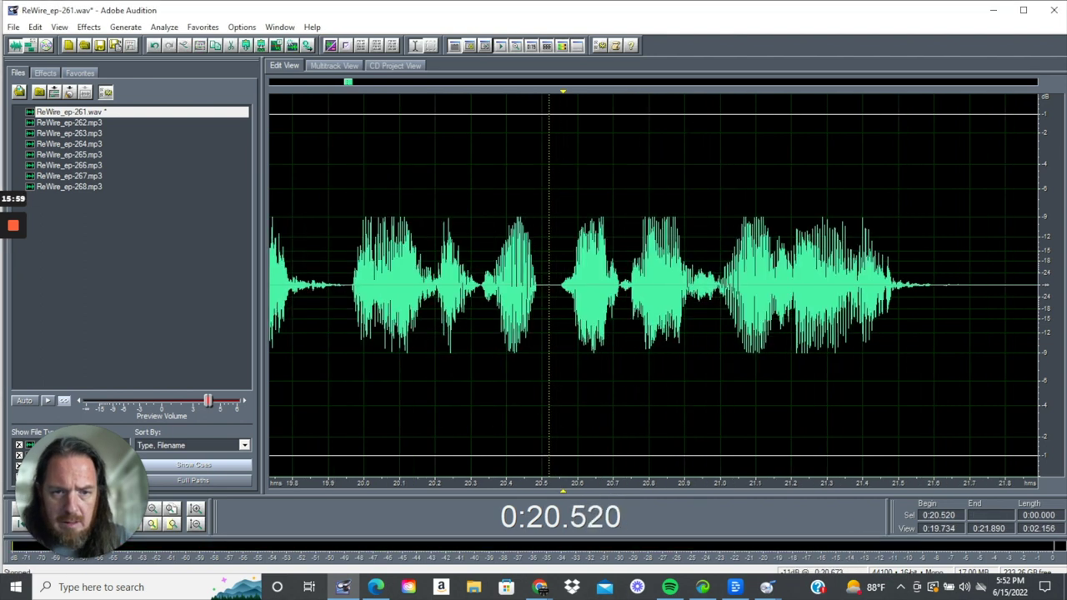
left_click_drag(611, 330, 663, 326)
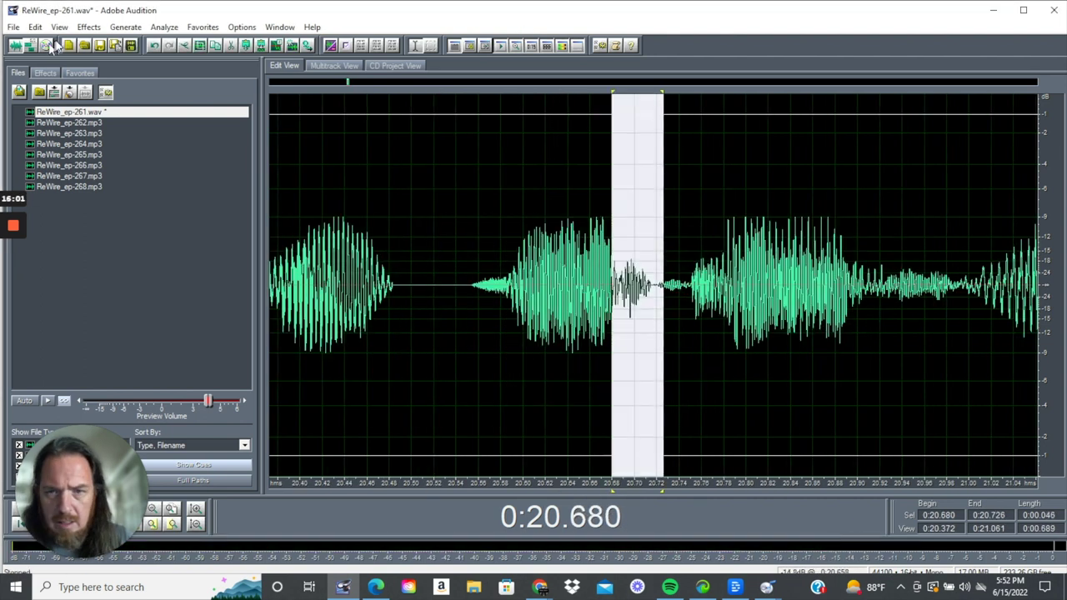
left_click(88, 28)
left_click(287, 90)
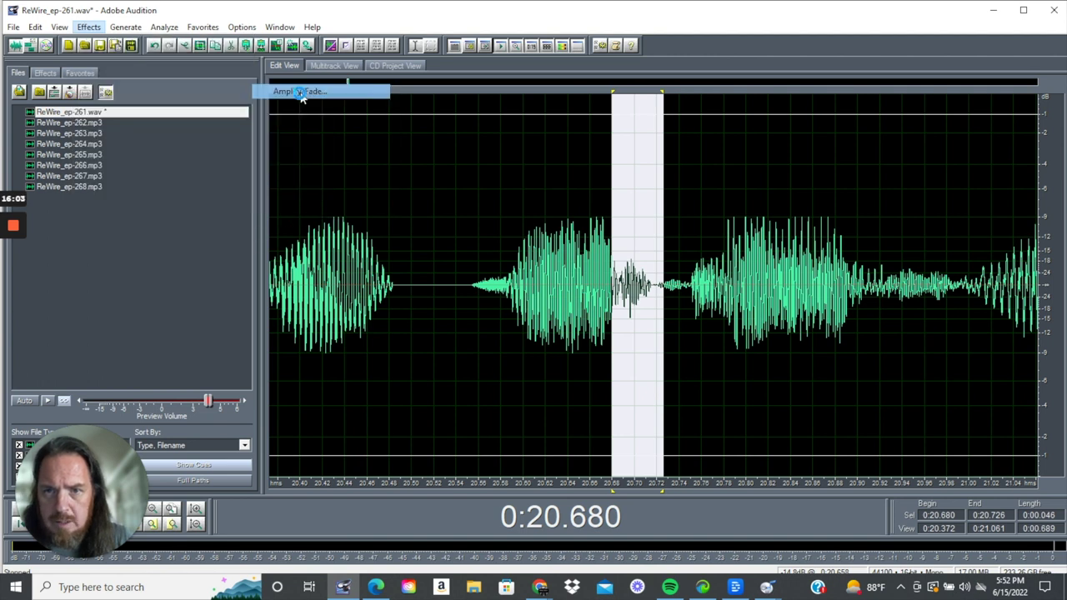
left_click(654, 279)
left_click(692, 352)
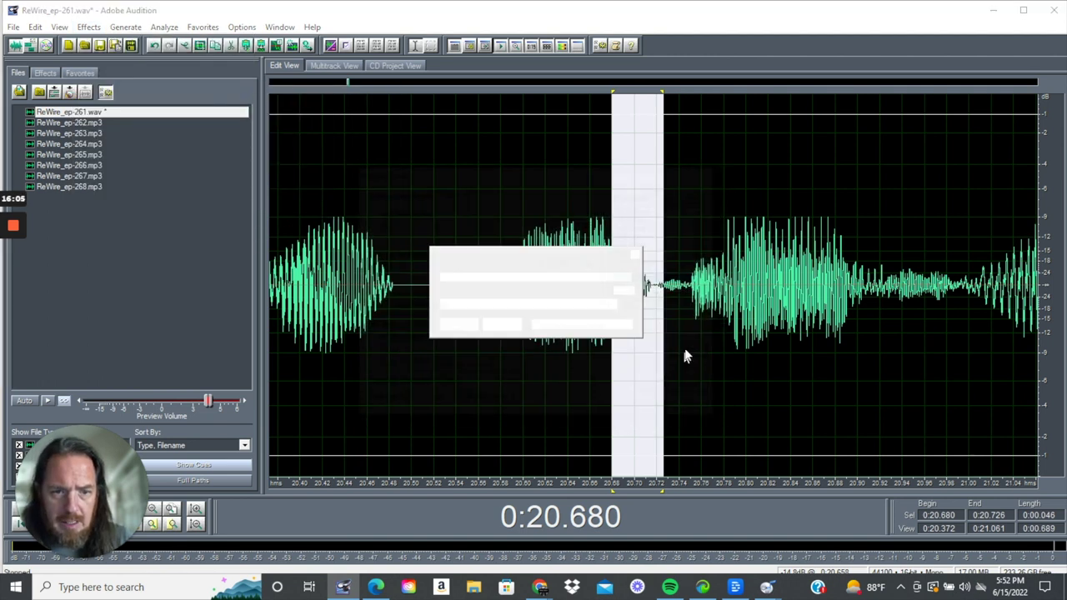
Play the narration from 0:20.537 and again from the start of the phrase to check the fades.
scroll(690, 341, "down", 2)
left_click(589, 338)
key("space")
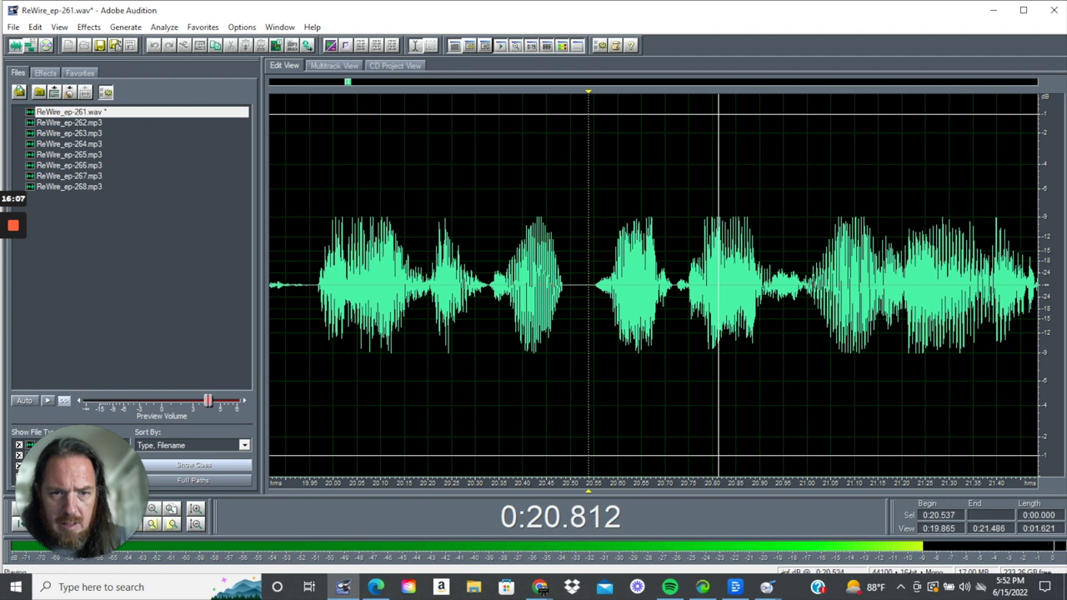
scroll(589, 337, "down", 2)
key("space")
key("space")
key("space")
left_click(467, 337)
key("space")
key("space")
key("space")
Replace the noisy pause starting at 0:21.547 with the copied 0.500 seconds of silence, and play the speech right after it from 0:22.046.
left_click_drag(794, 337, 1026, 337)
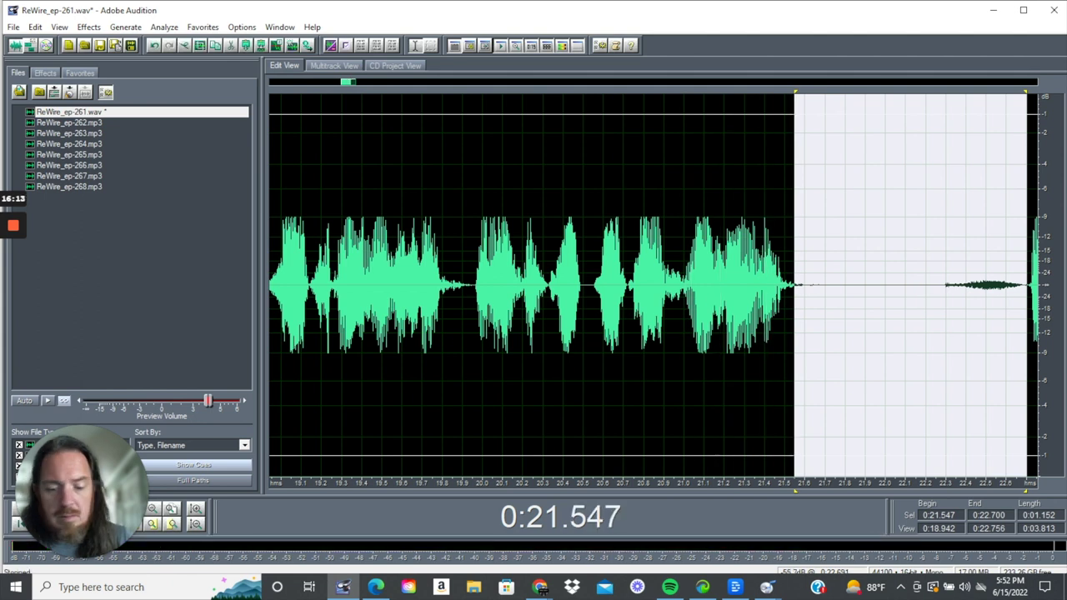
left_click_drag(1019, 325, 1041, 325)
key("space")
key("space")
left_click_drag(781, 319, 818, 319)
key("space")
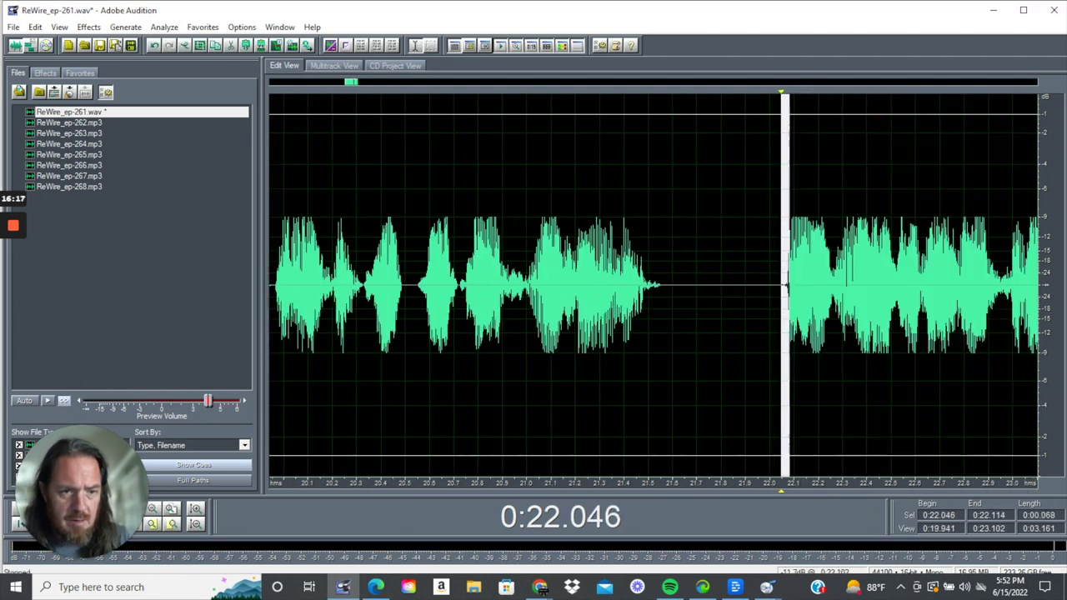
Delete the narrow click spike at 0:22.155.
scroll(809, 320, "up", 12)
scroll(781, 283, "up", 3)
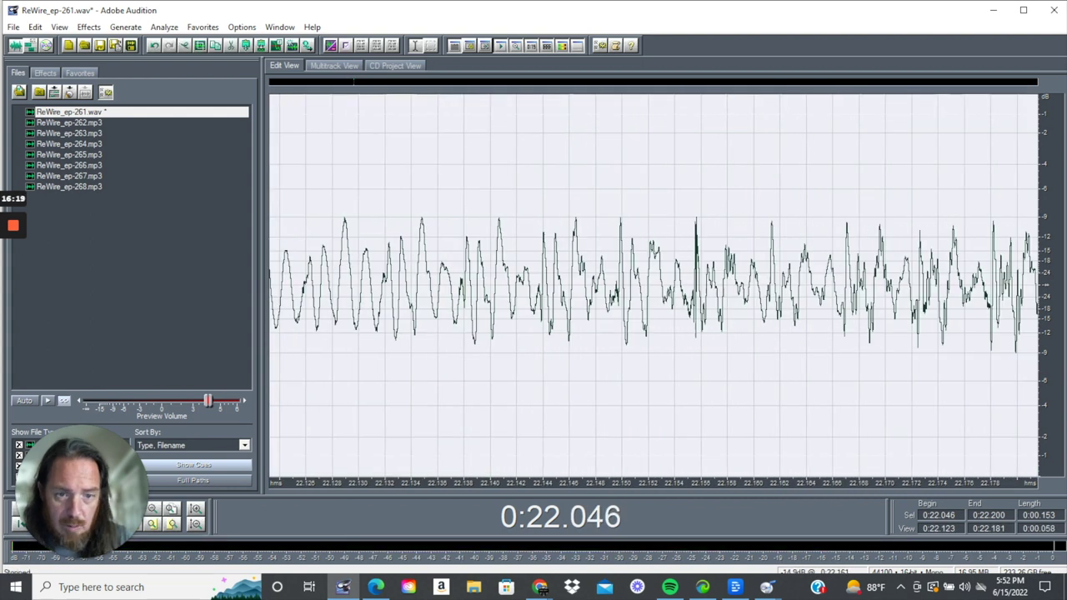
scroll(782, 284, "up", 8)
left_click_drag(586, 287, 610, 288)
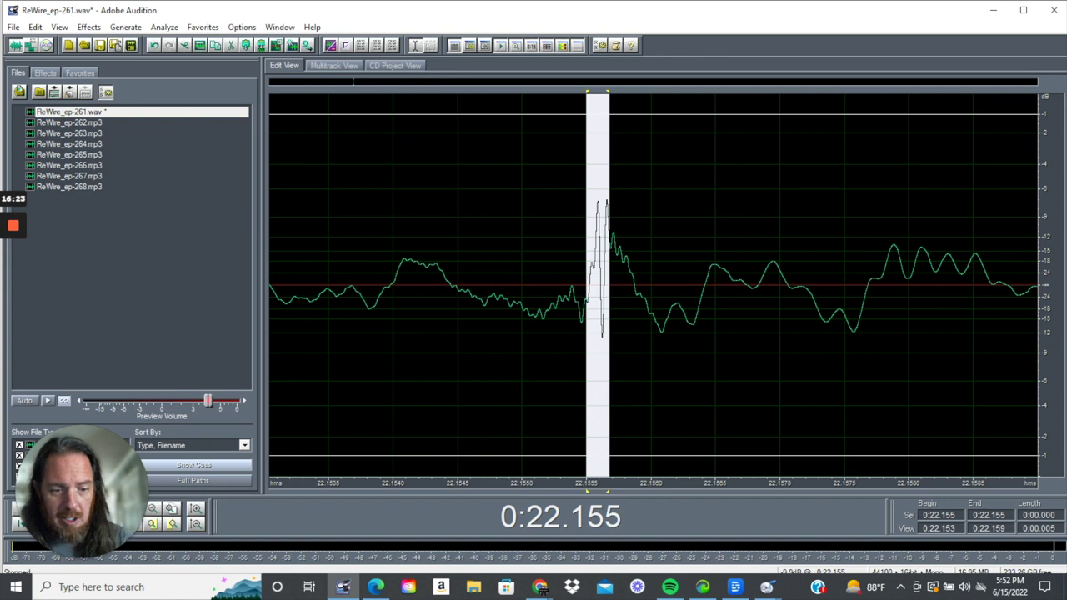
scroll(653, 283, "down", 15)
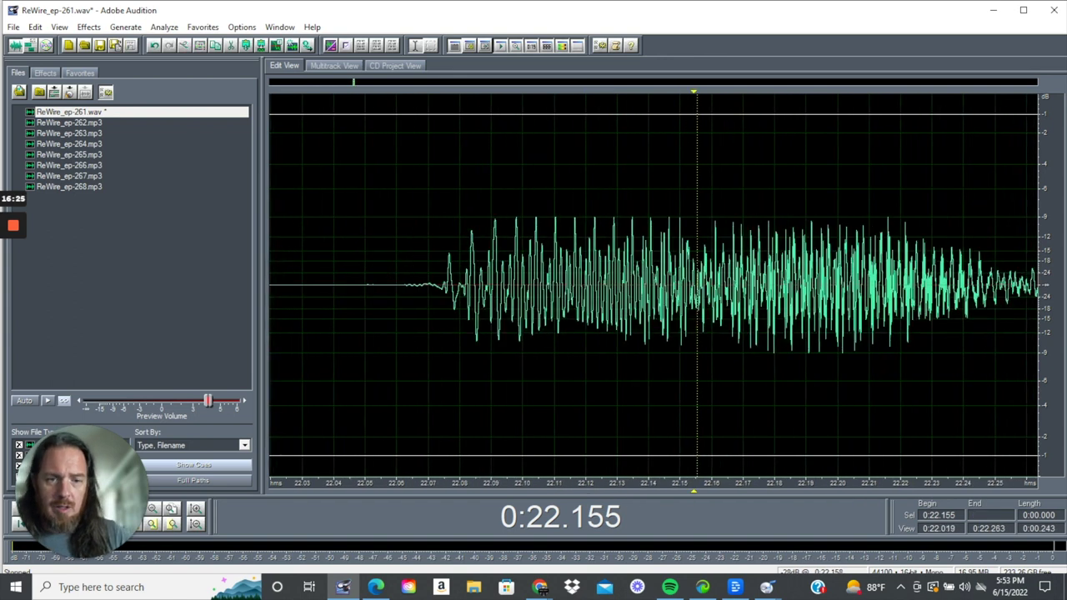
Play the start of the speech after the pause, including from 0:22.058.
left_click(485, 285)
key("space")
scroll(485, 285, "down", 3)
key("space")
left_click(505, 285)
key("space")
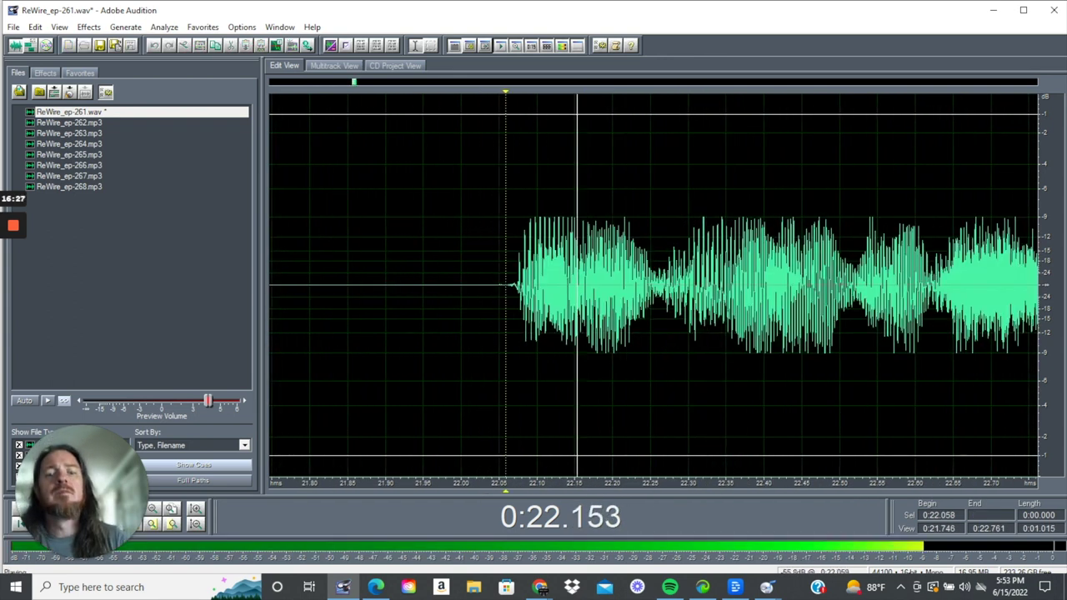
key("space")
Play the speech from 0:22.262 and delete the section before it, from 0:22.043 to 0:22.262.
left_click(659, 285)
key("space")
key("space")
left_click_drag(659, 285, 495, 283)
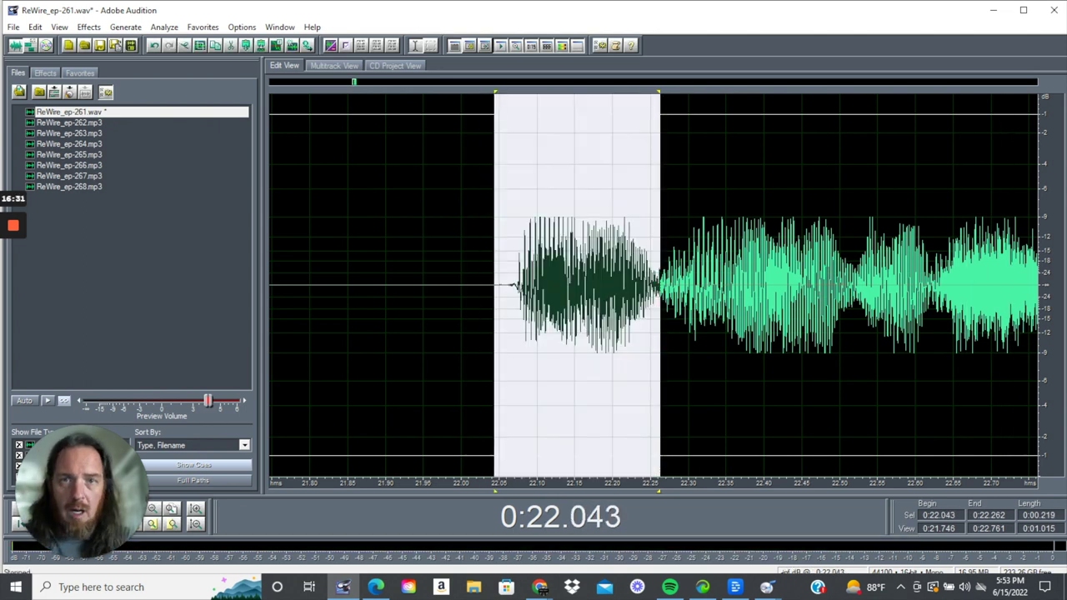
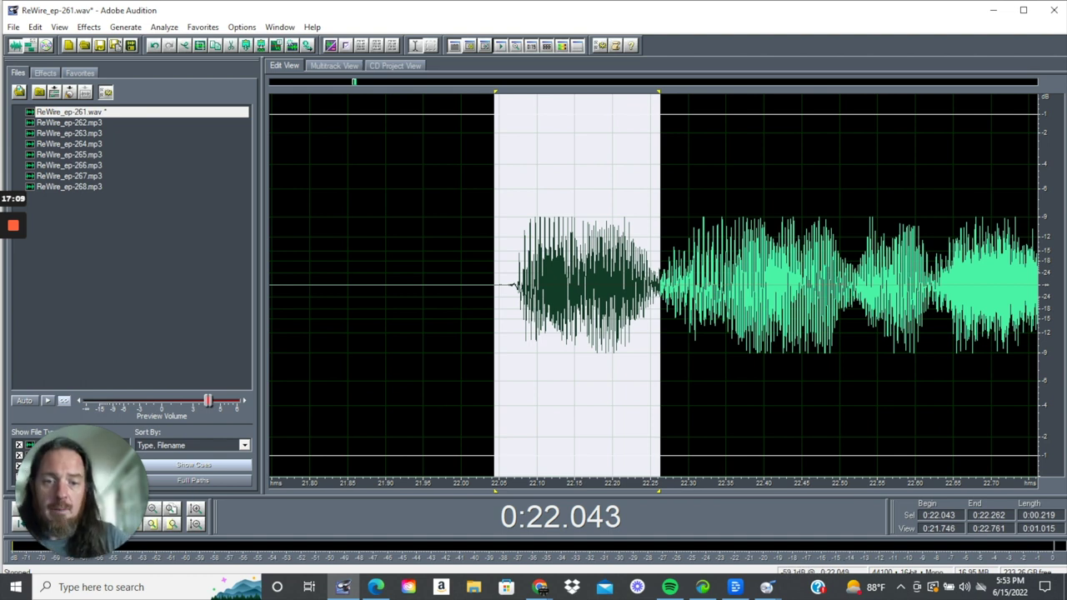
scroll(528, 285, "down", 4)
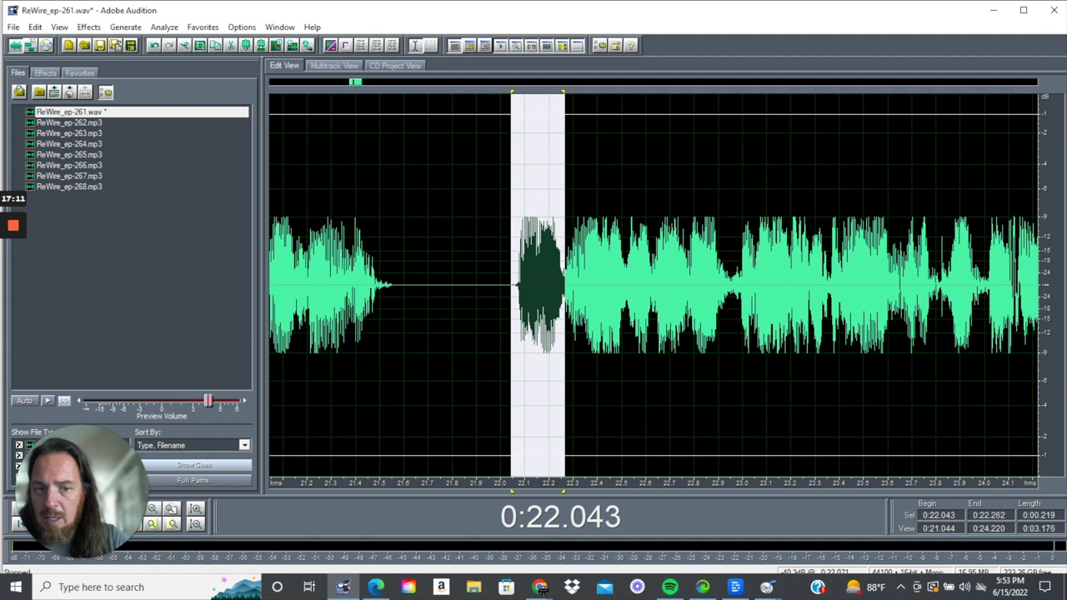
key("Delete")
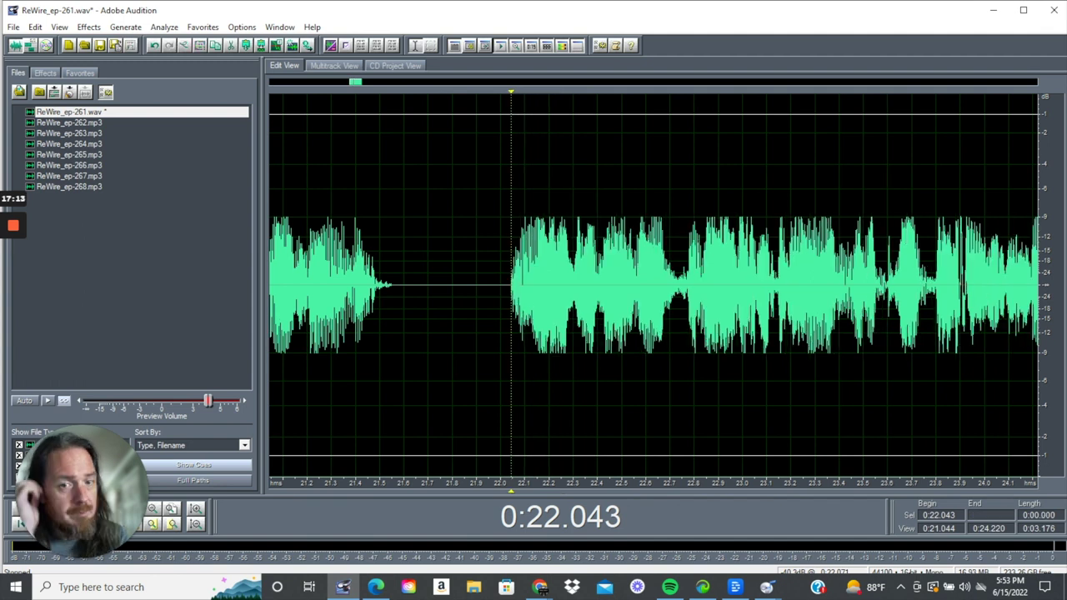
Play across the pause from 0:21.173 and again from 0:22.036 to check the cut.
key("space")
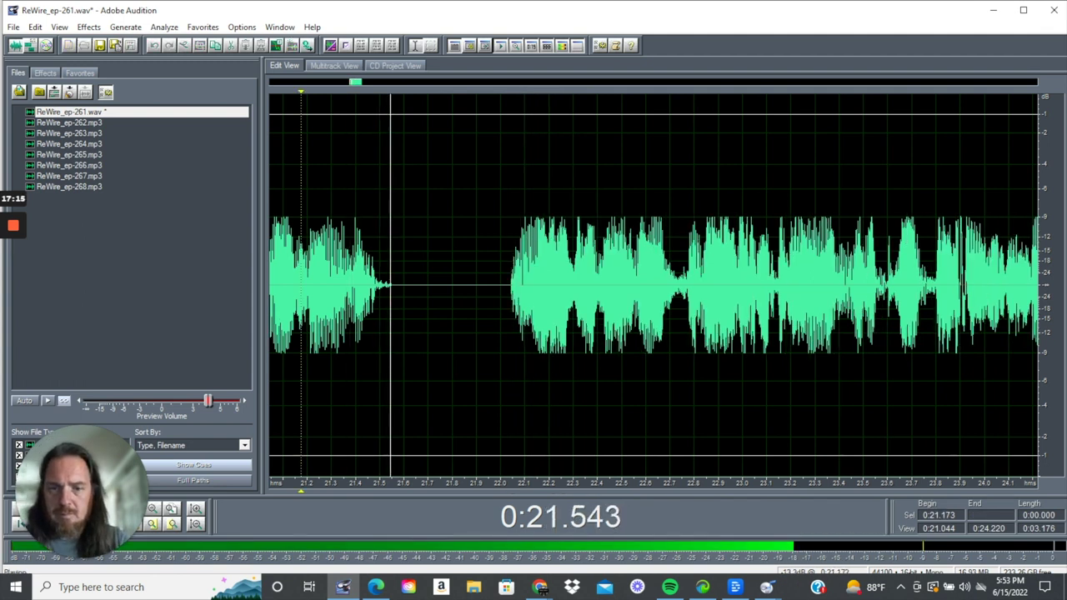
key("space")
left_click(510, 285)
key("space")
key("space")
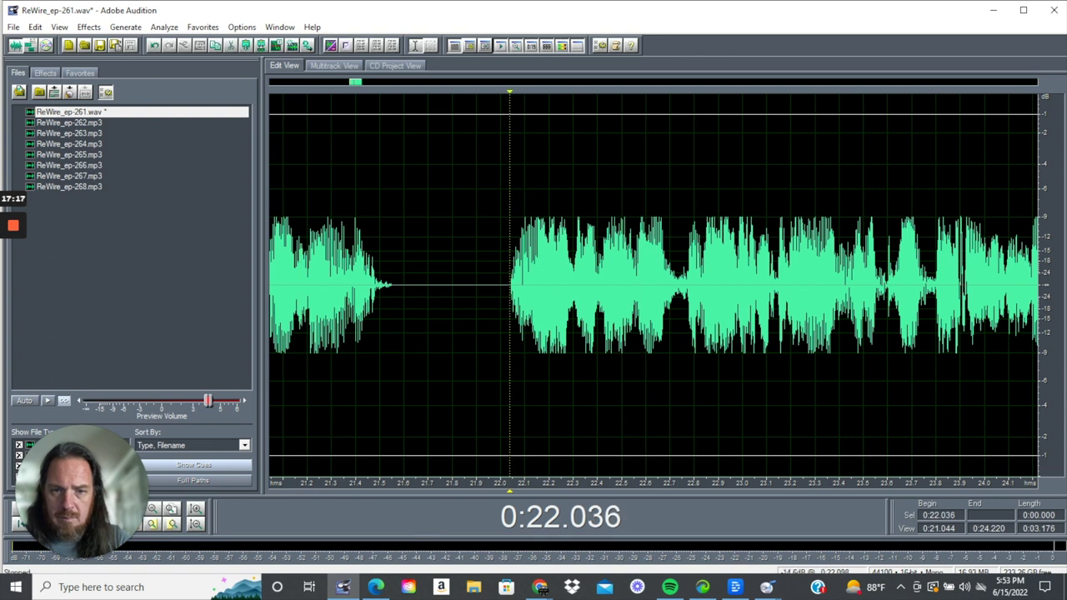
Audition the start of the following speech and replace the section from 0:21.548 to 0:22.113 with the copied 0.500 seconds of silence.
left_click(525, 285)
key("space")
key("space")
left_click(528, 285)
key("space")
key("space")
left_click_drag(528, 285, 392, 283)
key("space")
key("space")
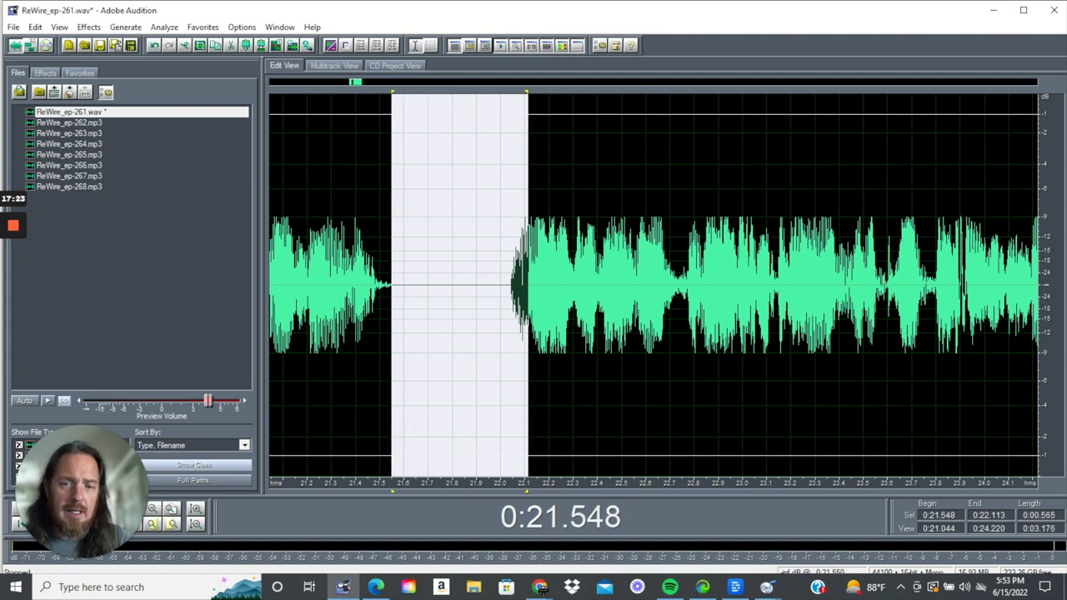
key("ctrl+v")
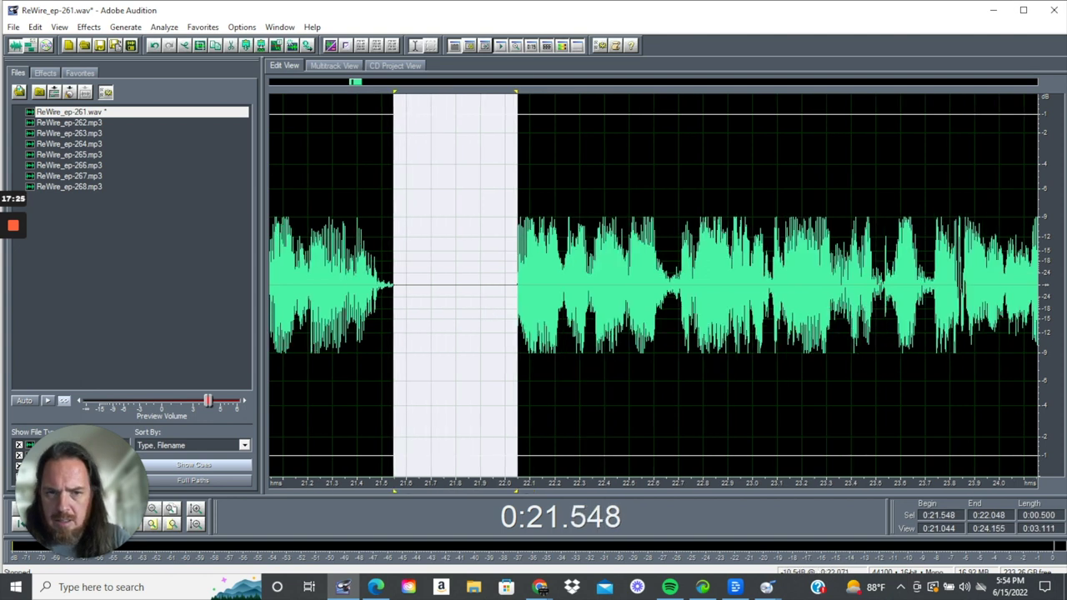
Play the sound right after the pasted silence and apply the Fade In preset to it from 0:22.046 to 0:22.087.
left_click(515, 283)
key("space")
key("space")
left_click_drag(530, 283, 512, 283)
scroll(512, 284, "up", 8)
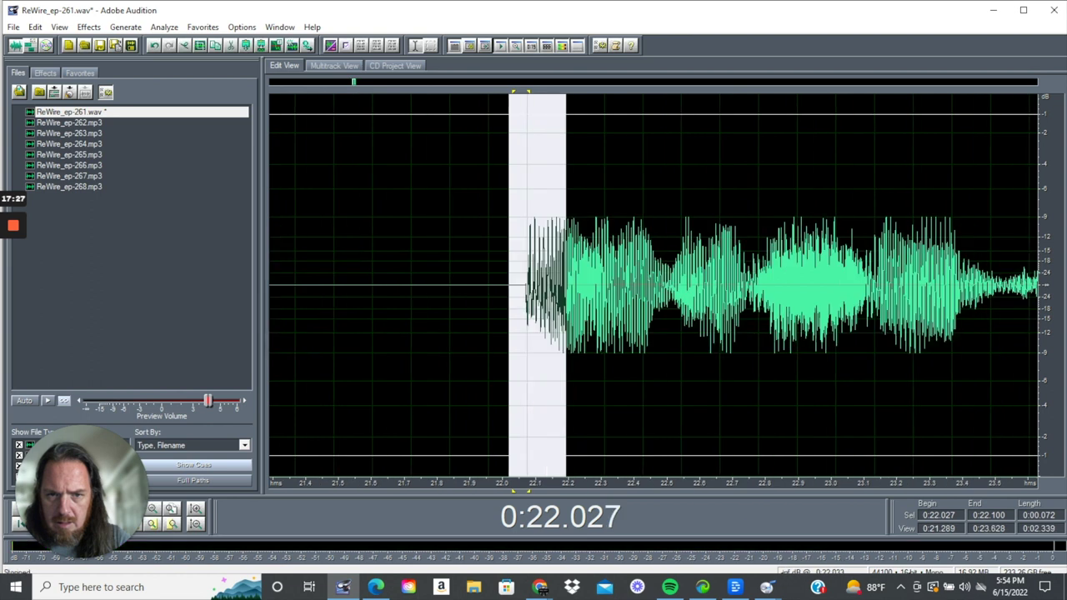
left_click_drag(604, 283, 835, 283)
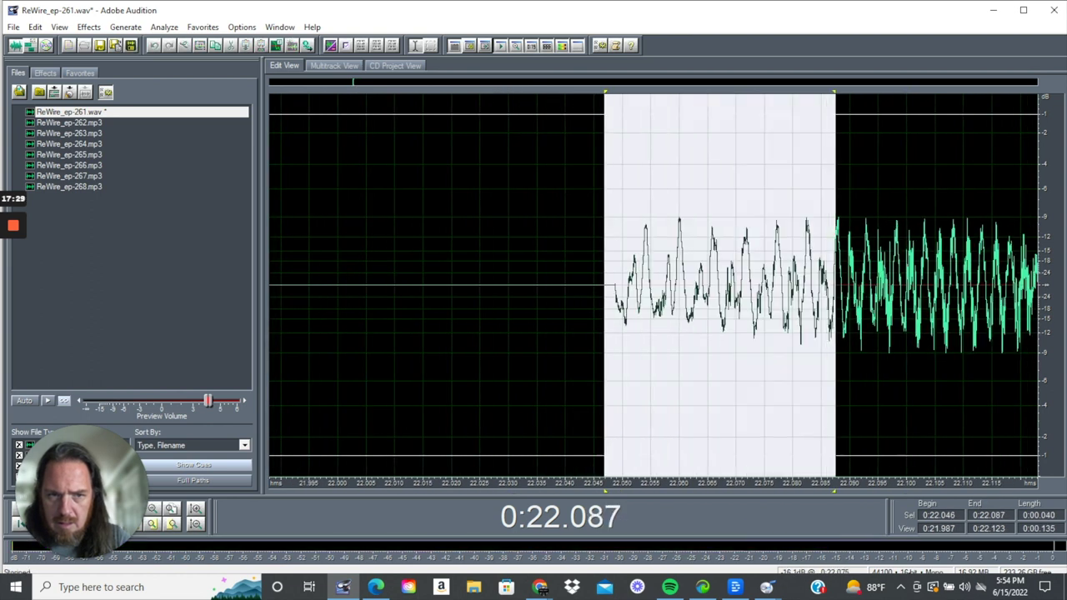
left_click(88, 27)
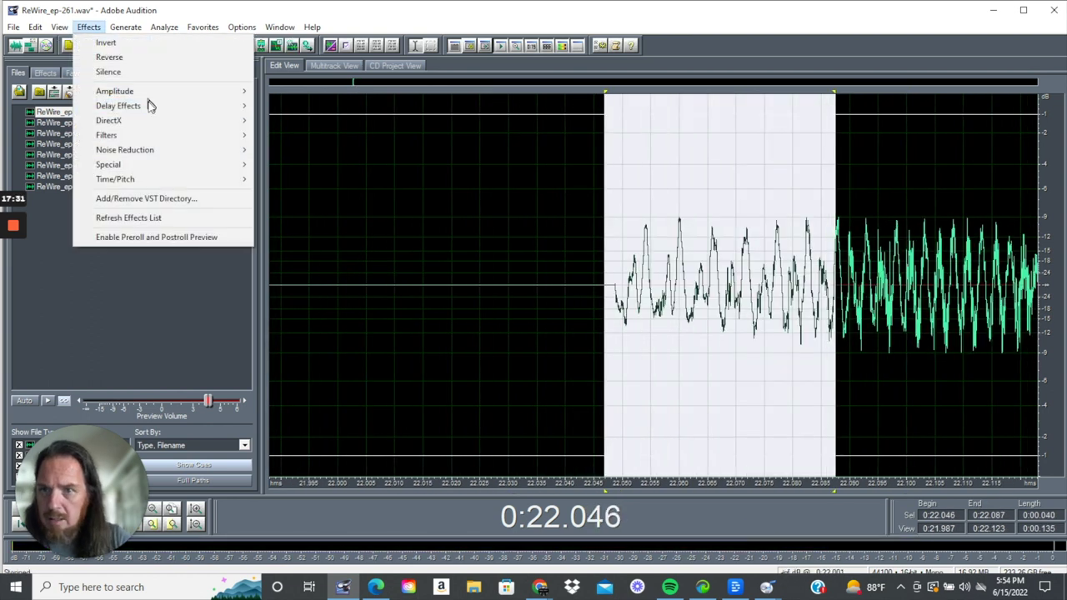
mouse_move(138, 95)
left_click_drag(332, 91, 322, 96)
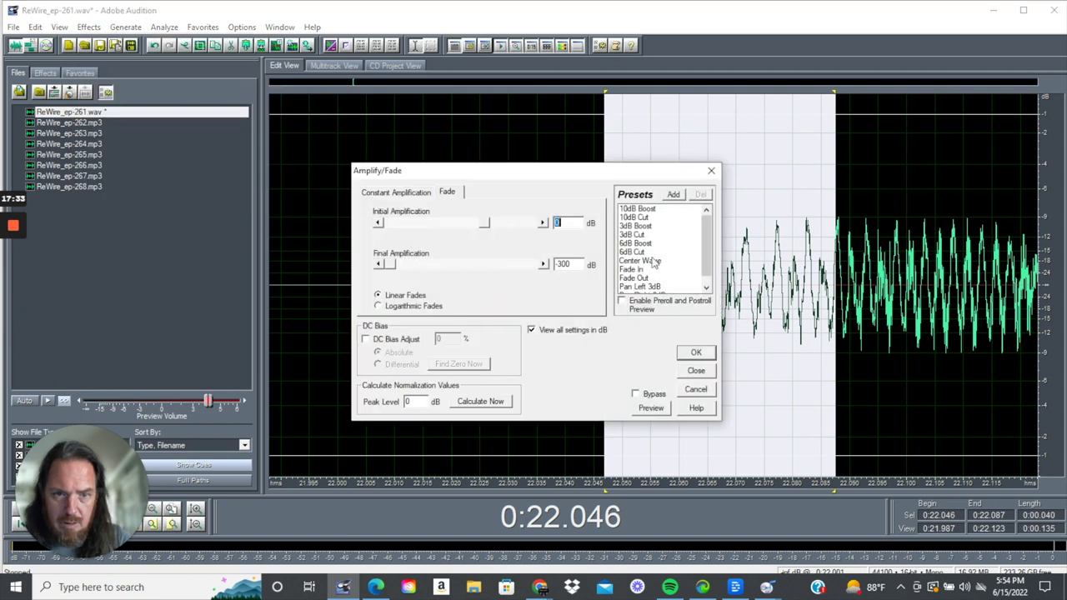
left_click(696, 354)
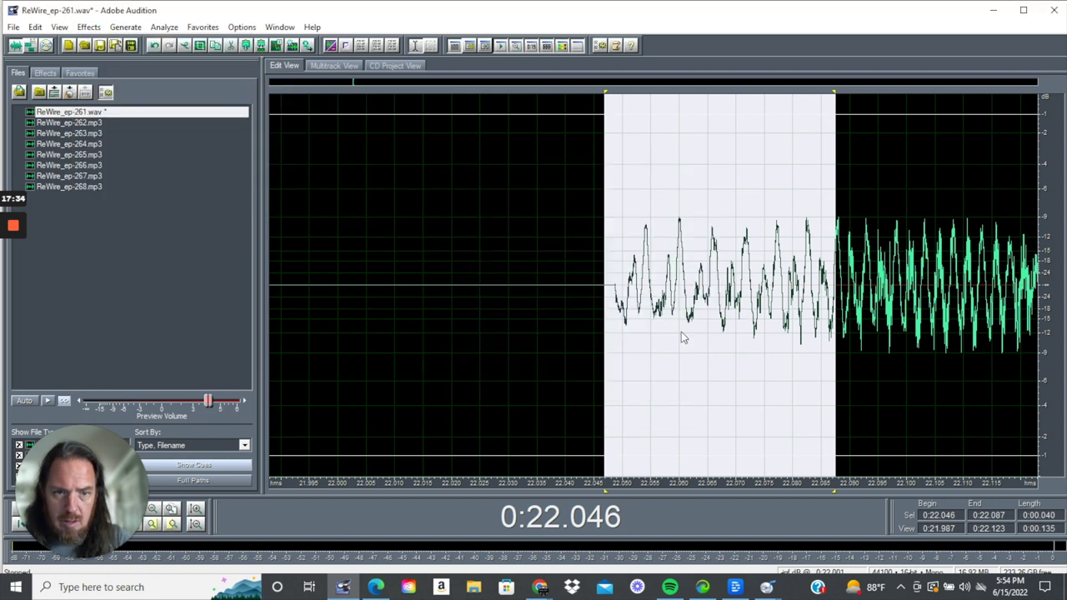
Audition the speech just after the faded-in start, playing the section from 0:22.112 to 0:22.243.
left_click(585, 332)
scroll(585, 332, "down", 4)
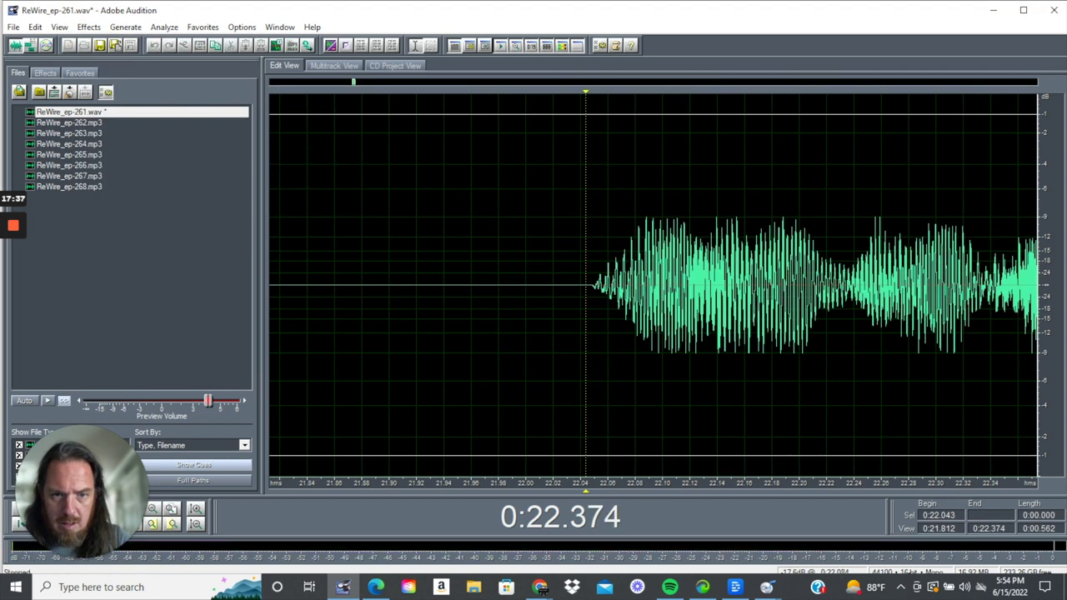
left_click_drag(628, 332, 793, 333)
scroll(728, 342, "up", 6)
left_click_drag(631, 343, 1014, 342)
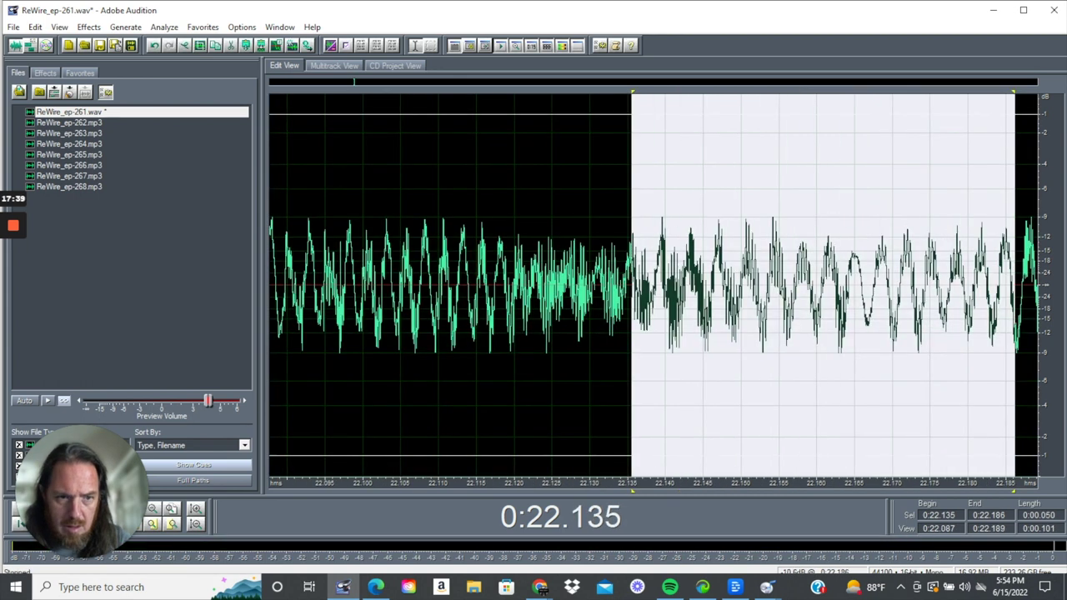
scroll(851, 343, "down", 5)
left_click_drag(756, 342, 993, 342)
key("space")
key("space")
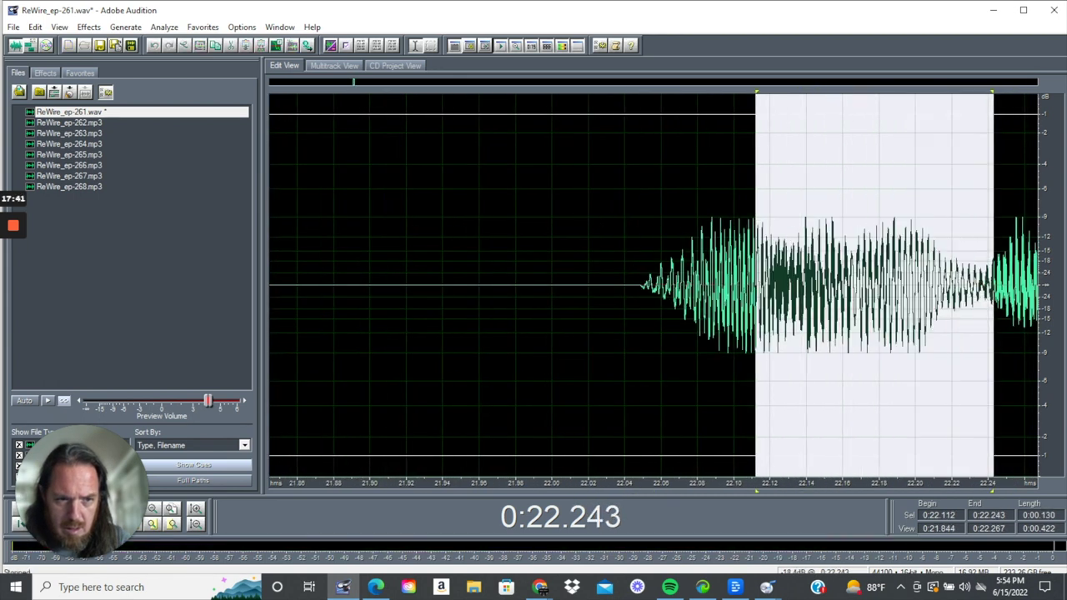
Examine the waveform from 0:22.083 to 0:22.125 at sample level and mark the narrow spike at 0:22.097.
left_click_drag(702, 332, 778, 333)
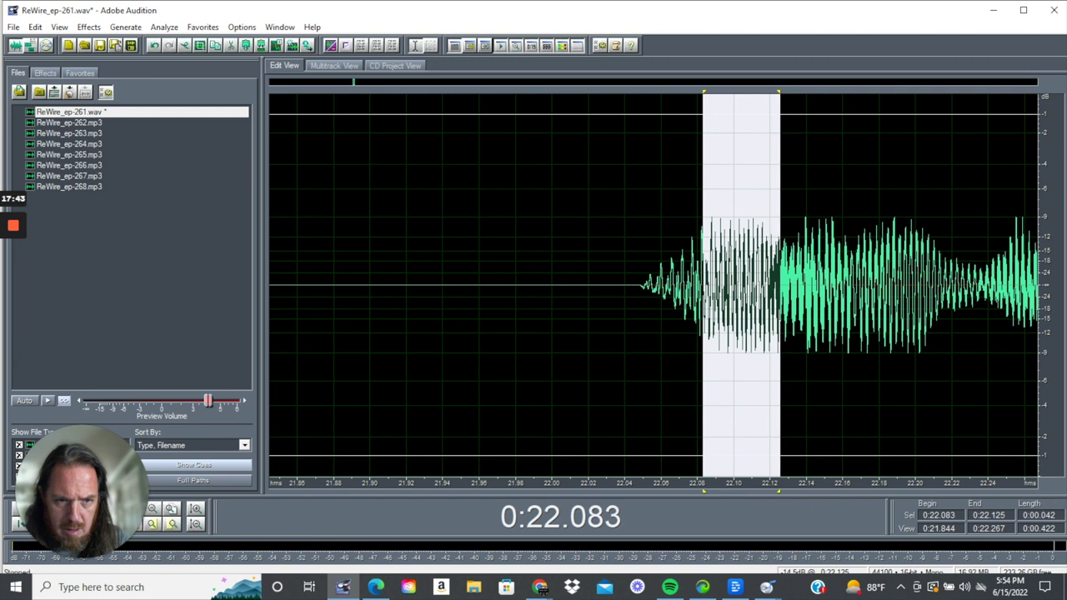
scroll(766, 333, "up", 1)
scroll(770, 332, "up", 5)
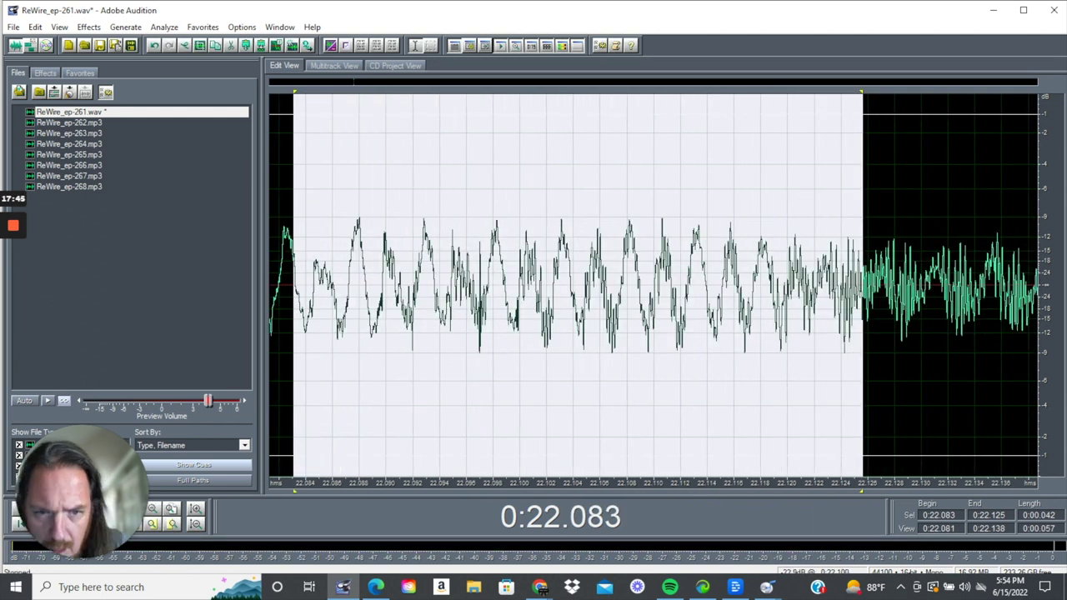
scroll(769, 332, "up", 2)
scroll(460, 333, "up", 9)
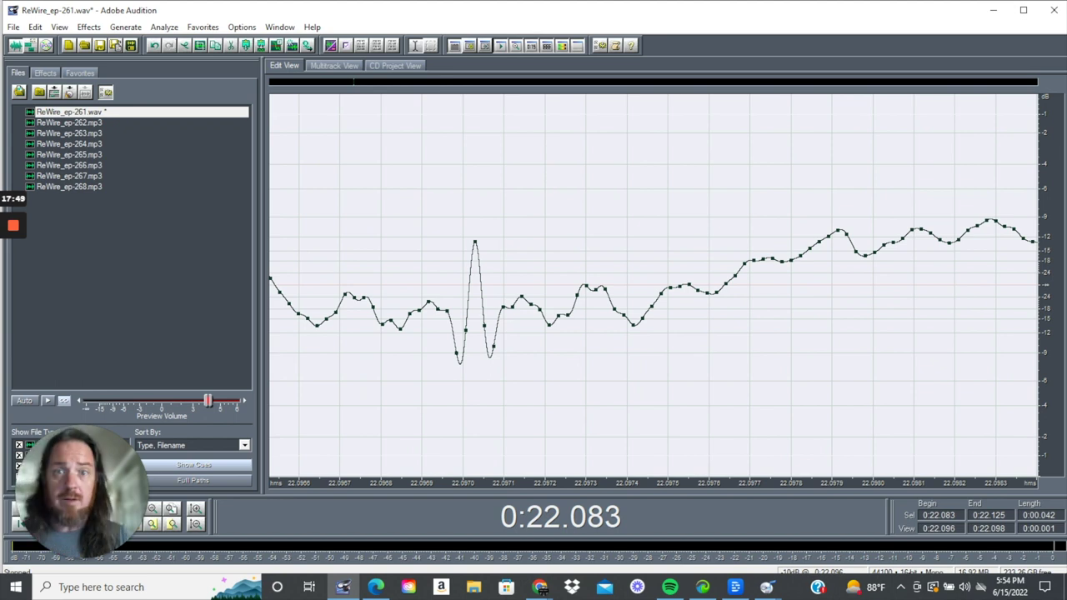
left_click_drag(461, 333, 497, 332)
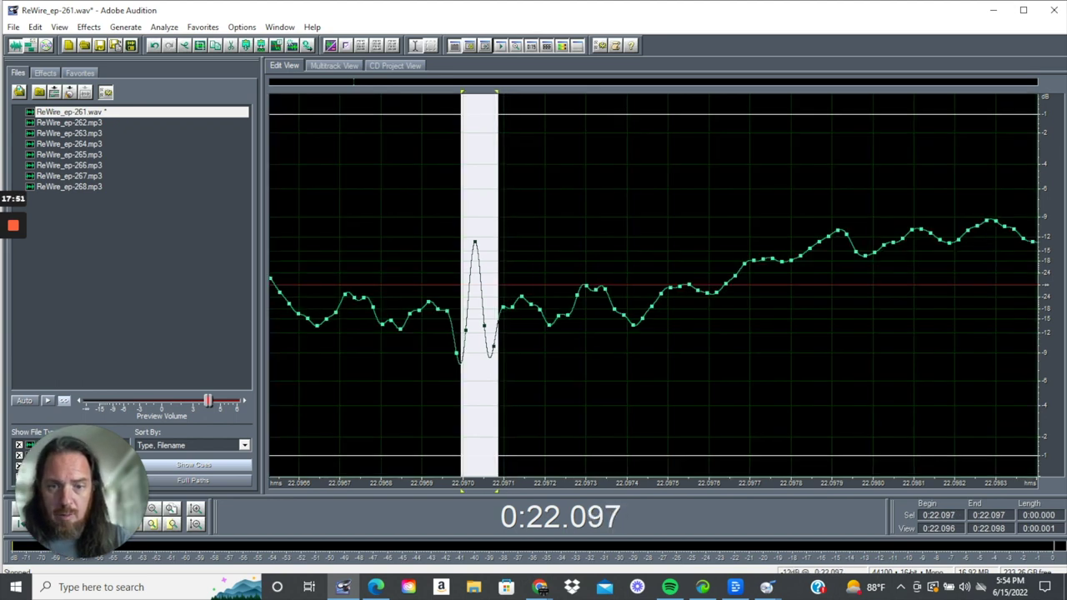
scroll(653, 283, "down", 8)
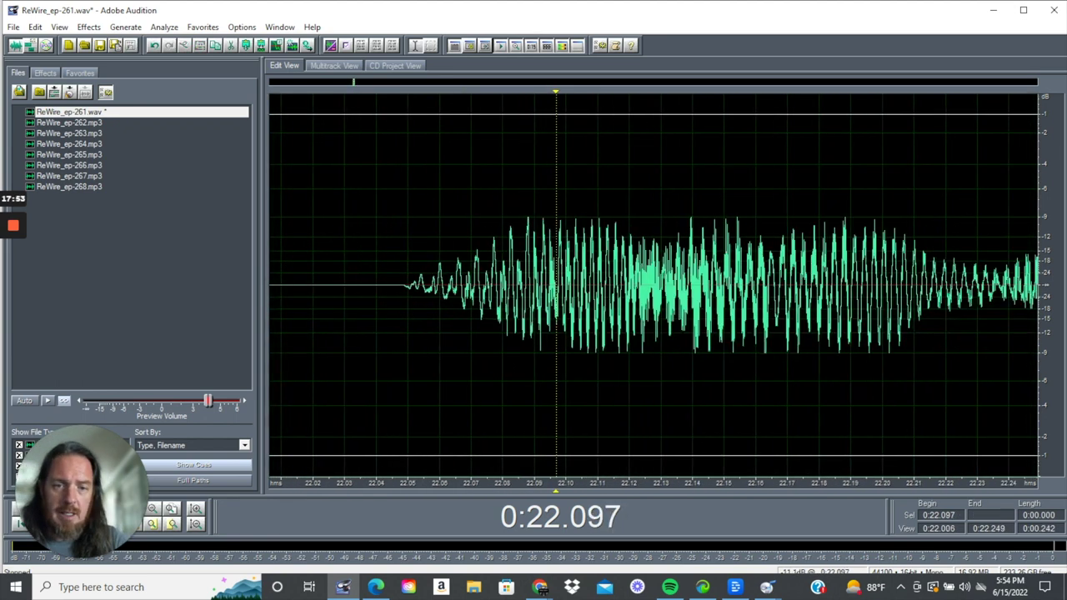
Play the speech from 0:22.039 and again from 0:23.227 to listen for harsh sounds.
key("space")
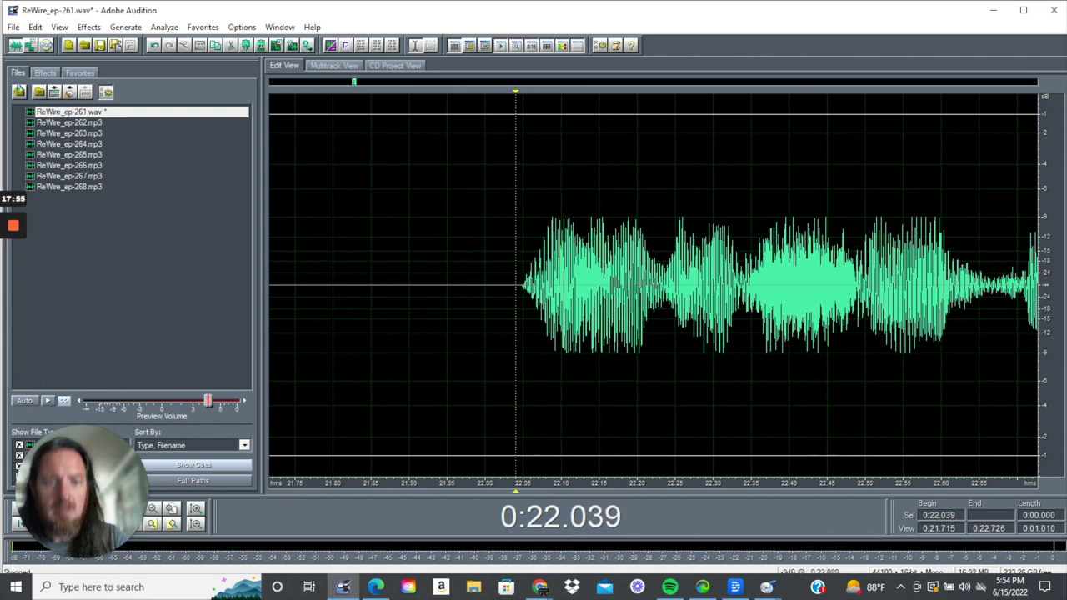
scroll(653, 283, "down", 3)
key("space")
key("space")
key("space")
left_click(749, 278)
key("space")
left_click_drag(749, 278, 1038, 281)
key("space")
left_click(776, 281)
key("space")
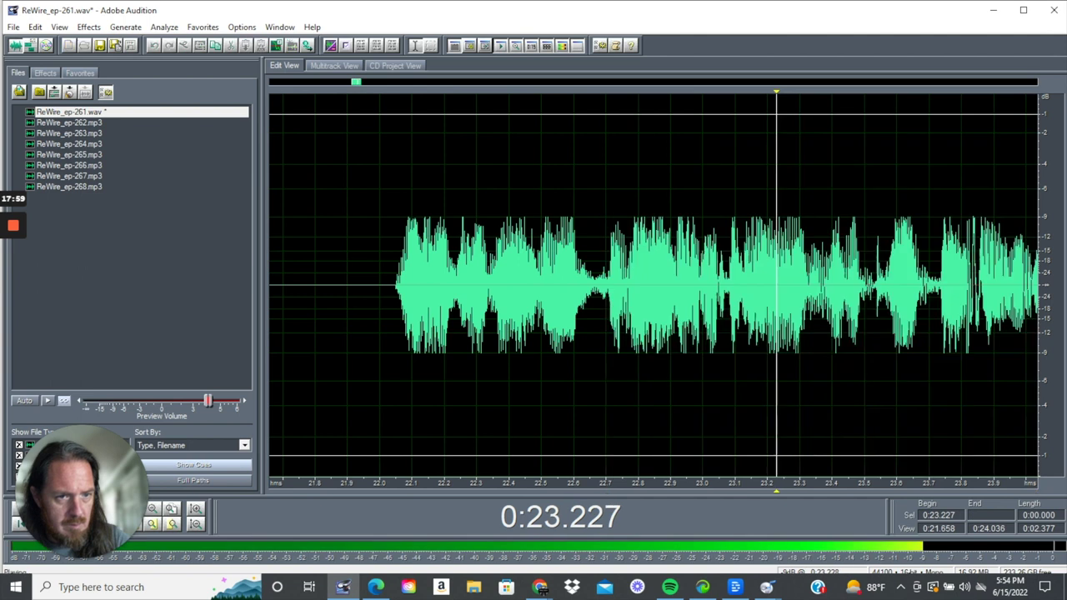
key("space")
Play the section from 0:23.528 to 0:23.600 and apply the Fade In preset to it.
left_click_drag(874, 284, 896, 284)
key("space")
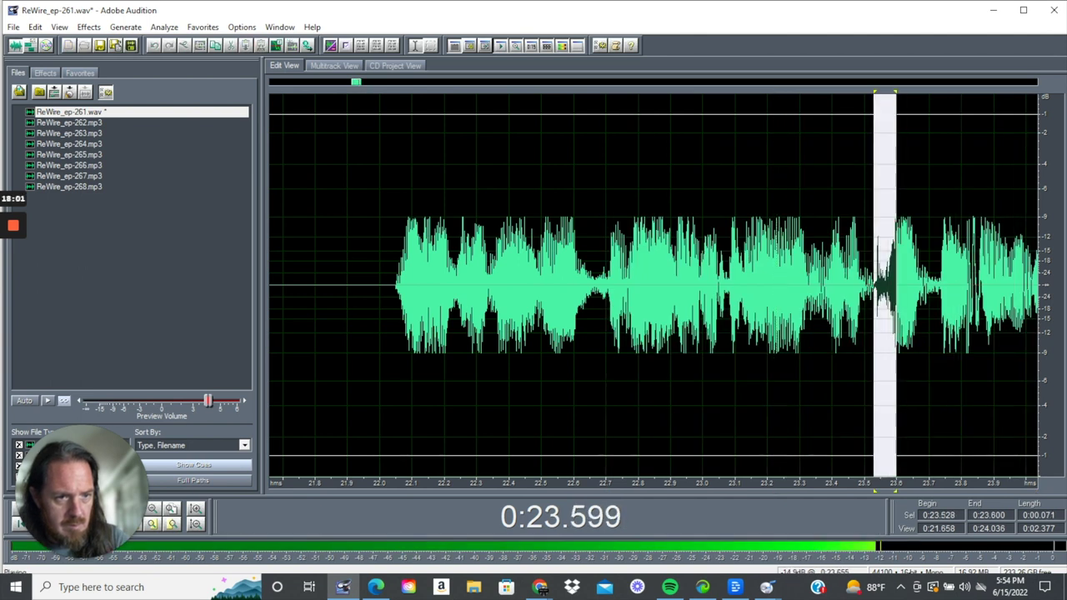
left_click(89, 28)
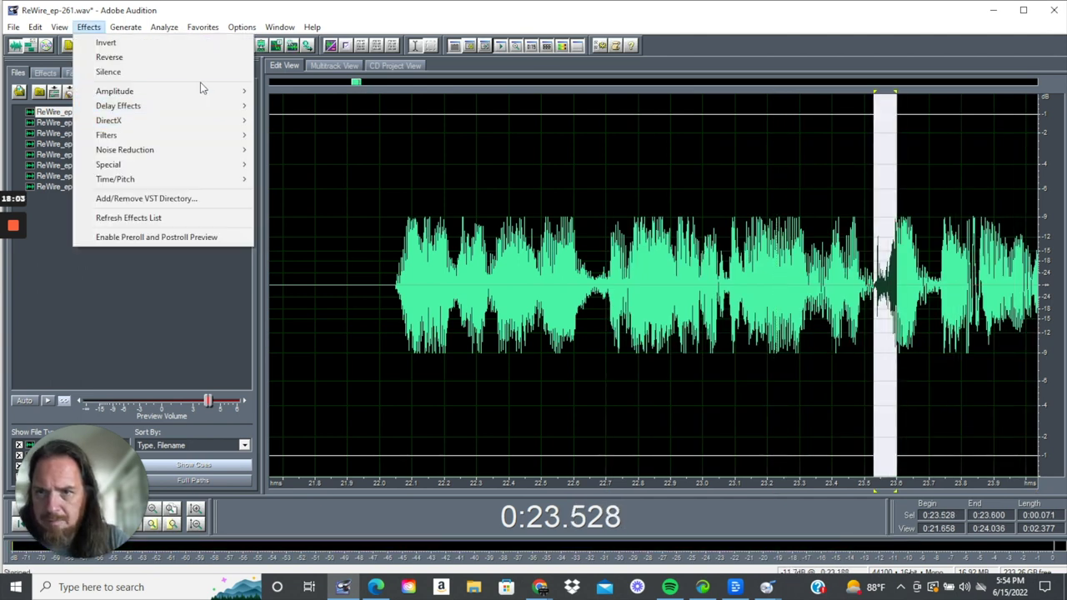
mouse_move(199, 94)
left_click(327, 103)
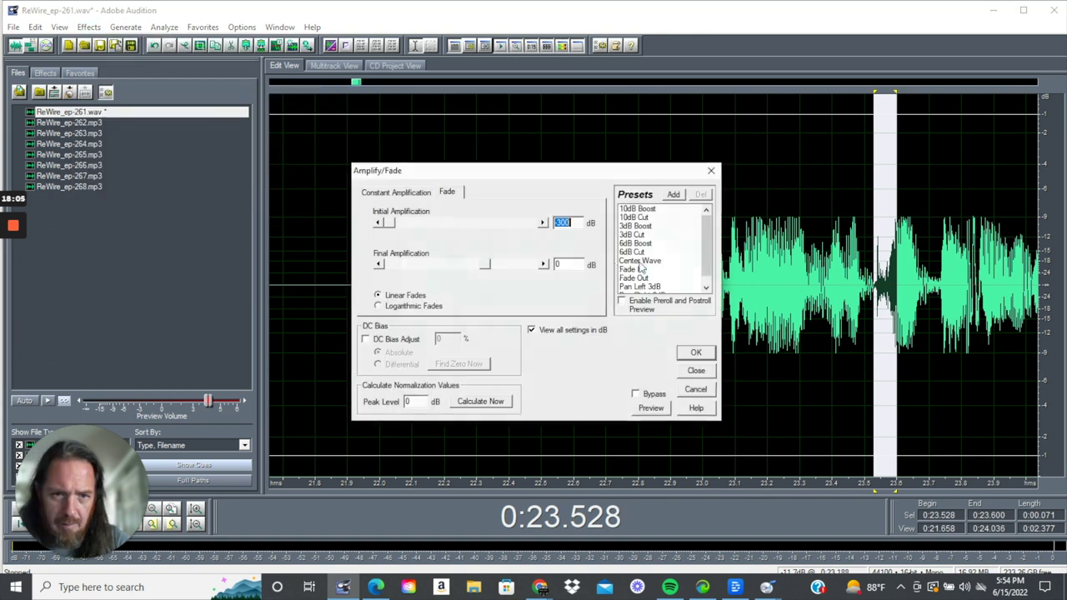
left_click(695, 354)
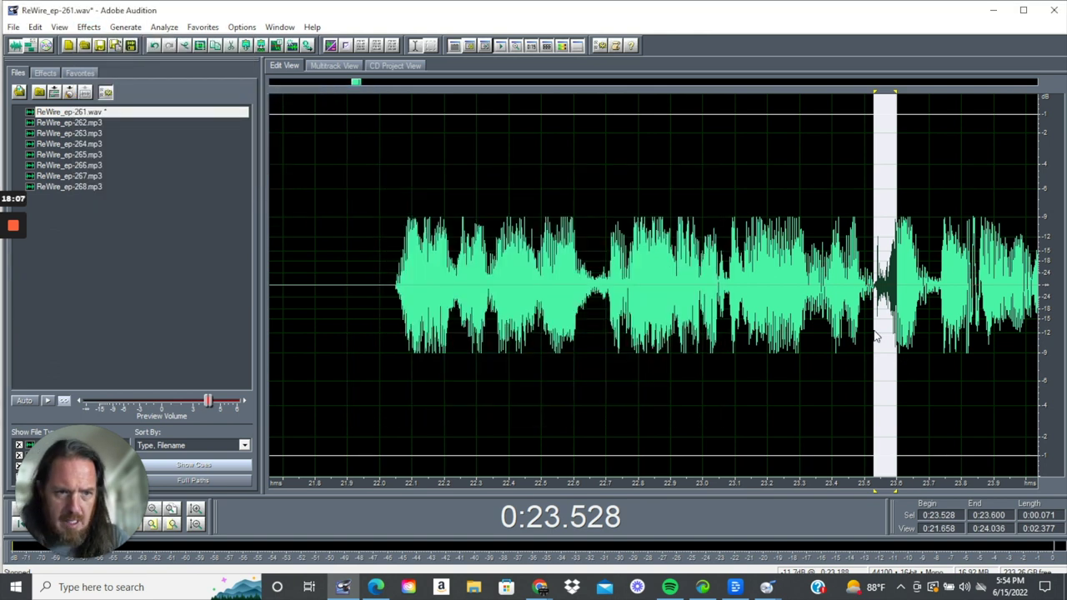
Play the section from 0:23.721 to 0:23.900 around the irregular waveform after the faded sound.
left_click(874, 336)
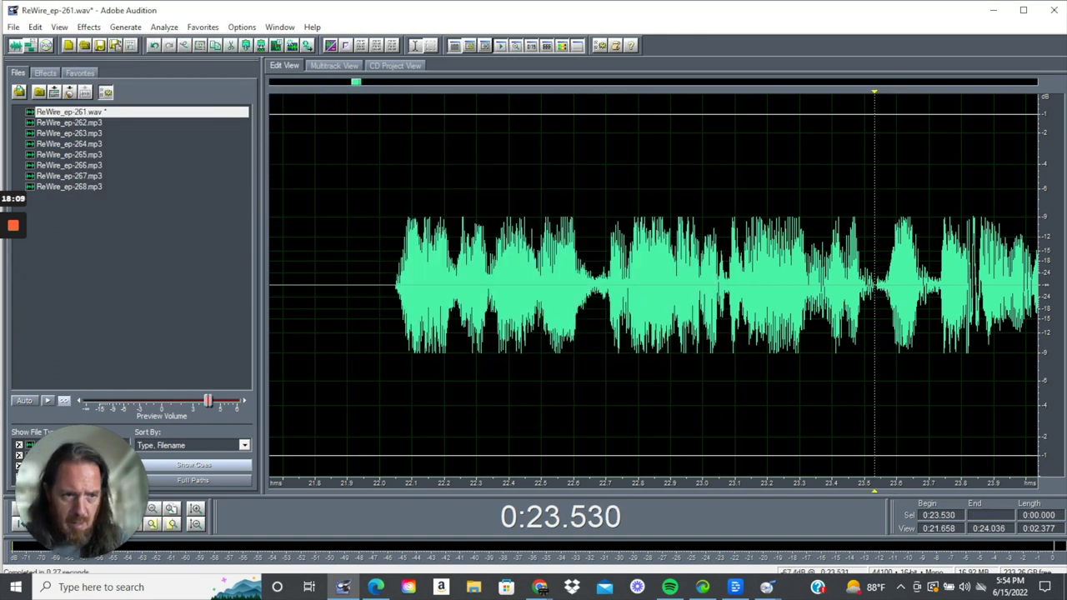
left_click_drag(874, 336, 1041, 336)
left_click(733, 320)
scroll(733, 320, "up", 5)
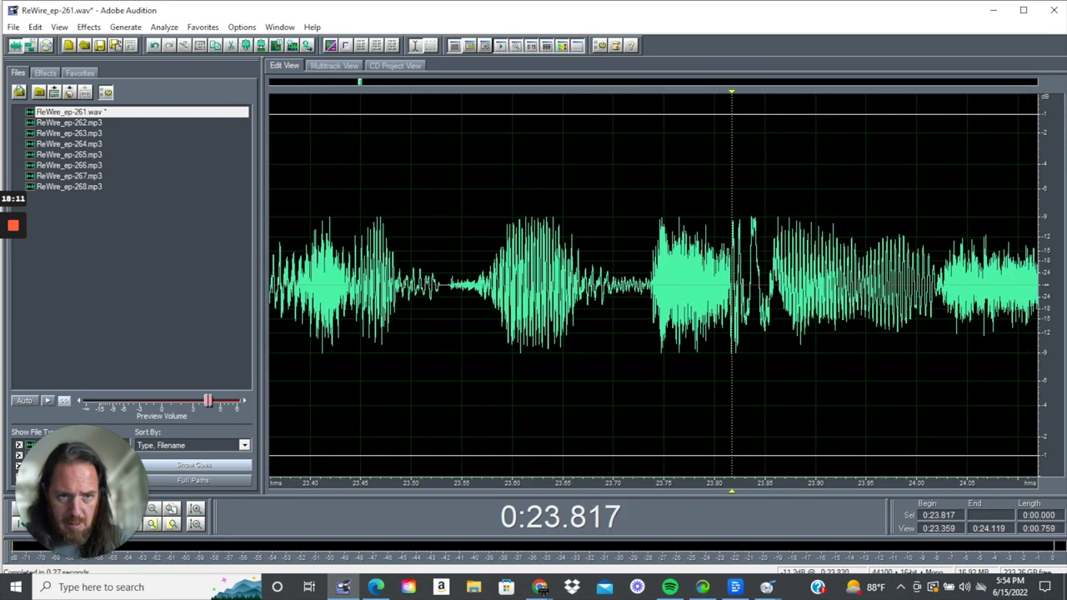
left_click_drag(501, 304, 924, 303)
key("space")
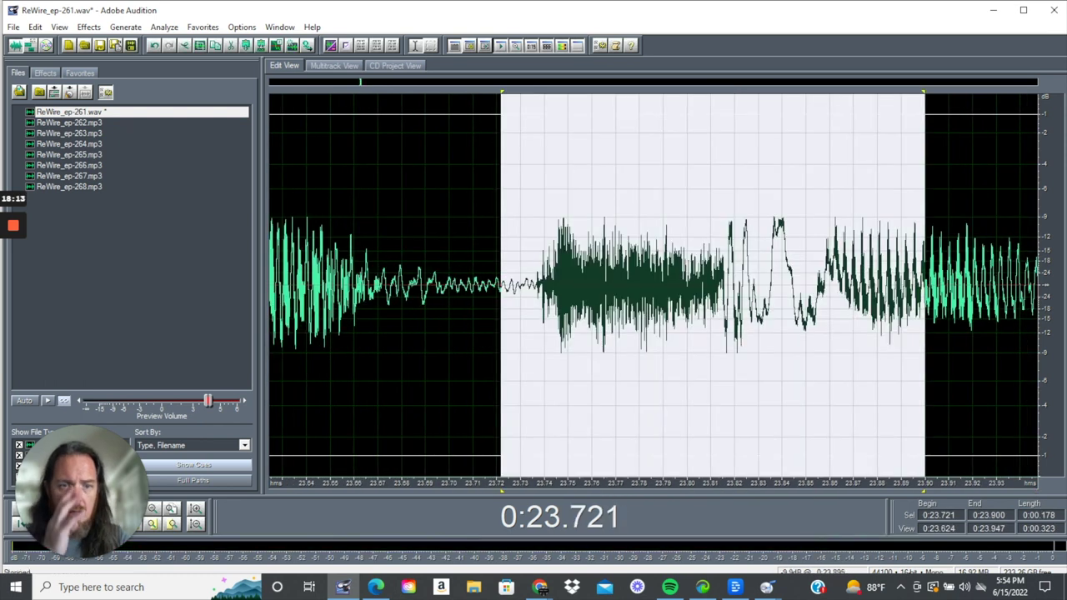
key("space")
key("space")
Play the irregular waveform section from 0:23.814 to 0:23.860 and delete it.
left_click_drag(722, 303, 829, 283)
key("space")
key("space")
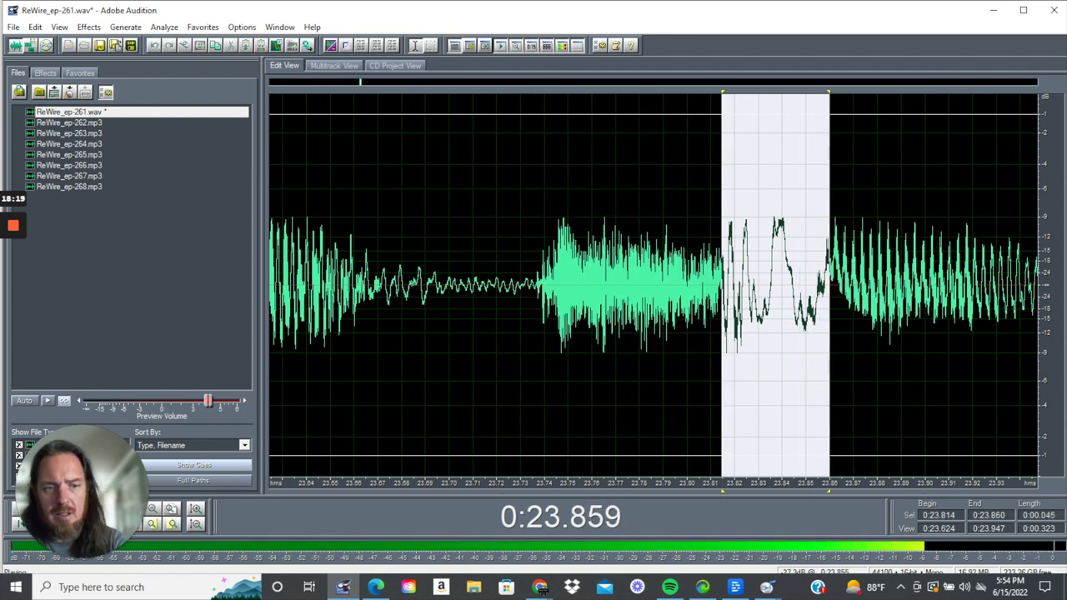
key("space")
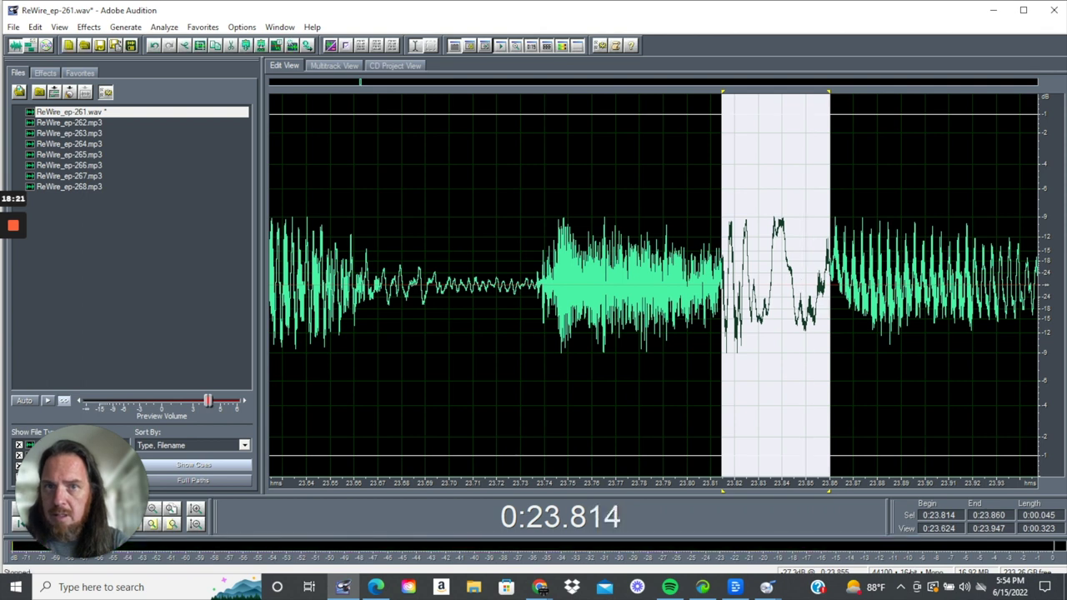
key("Delete")
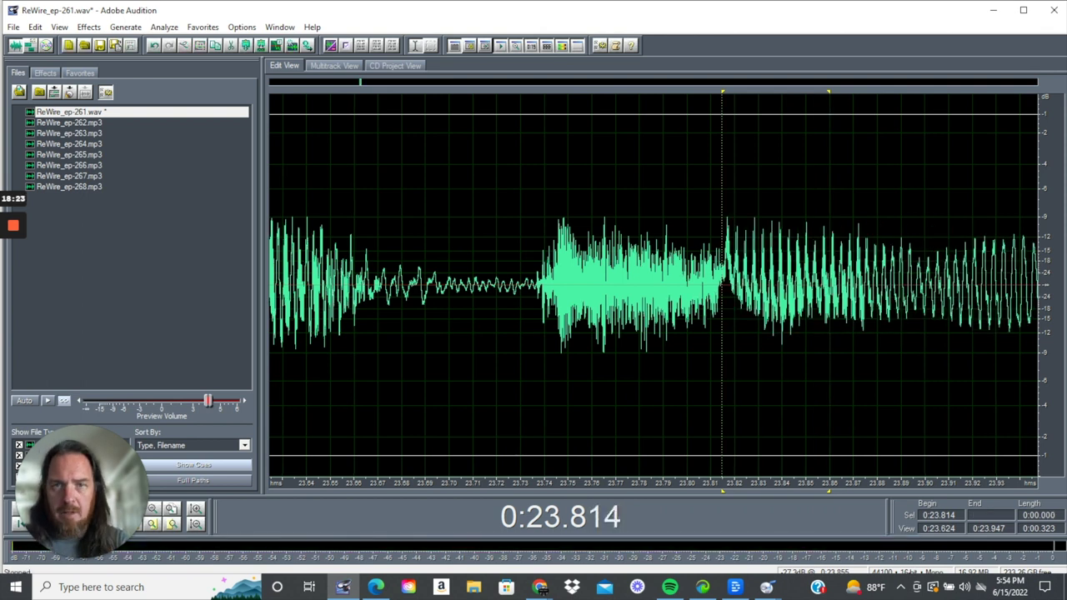
Play the speech from 0:23.550 across the cut to check the deletion.
scroll(755, 285, "down", 3)
left_click(630, 286)
key("space")
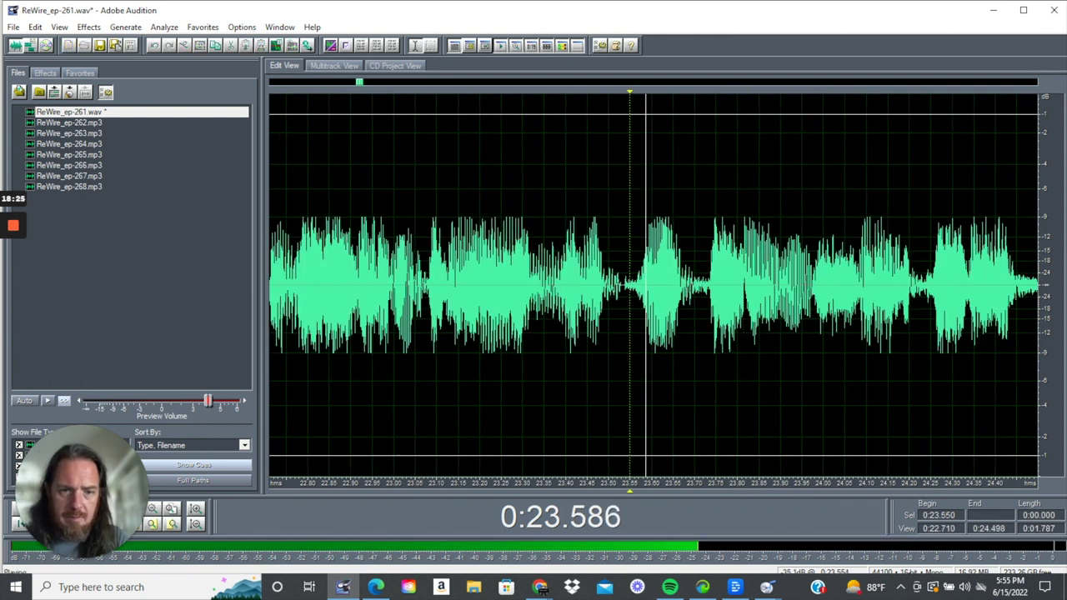
key("space")
Play the sound from 0:23.730 to 0:23.840 and apply the Fade In preset to it.
left_click_drag(708, 250, 754, 250)
key("space")
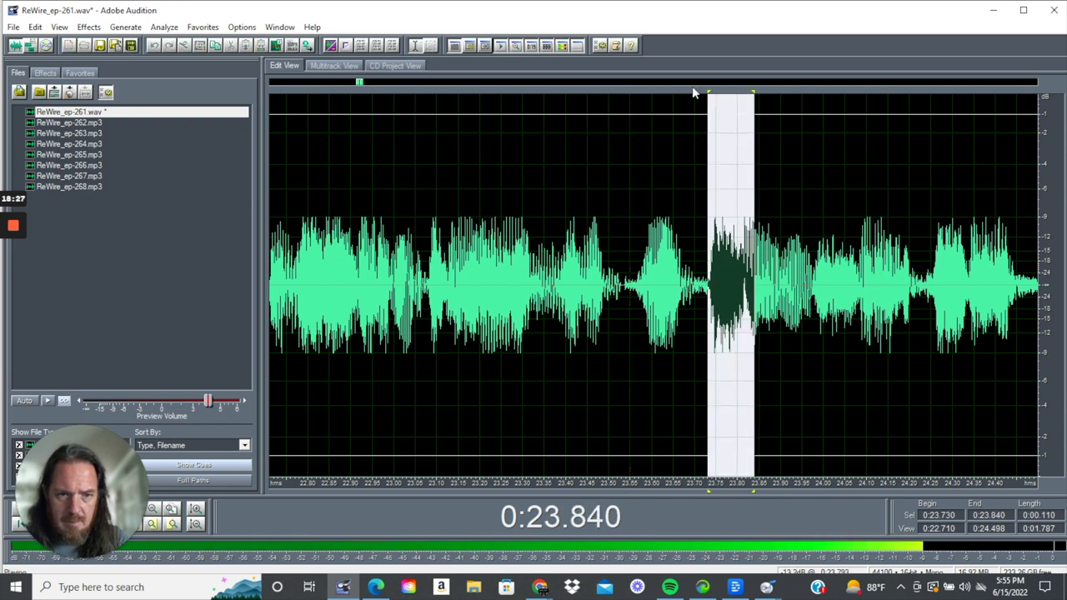
left_click(88, 26)
mouse_move(142, 92)
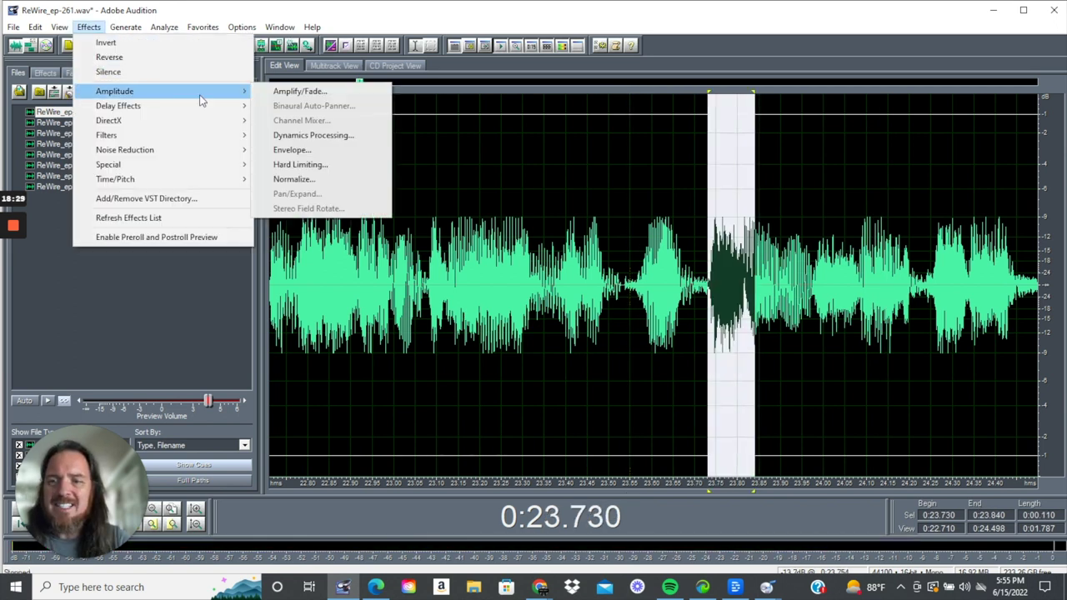
left_click(352, 93)
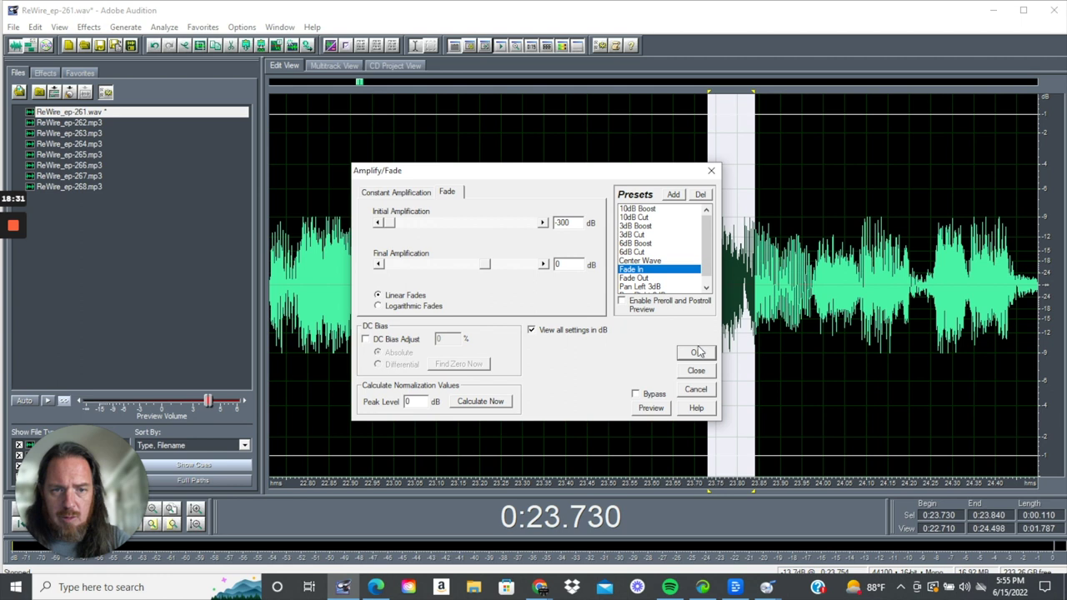
left_click(697, 352)
Play the speech from 0:23.523 repeatedly to check the softened sound.
left_click(619, 307)
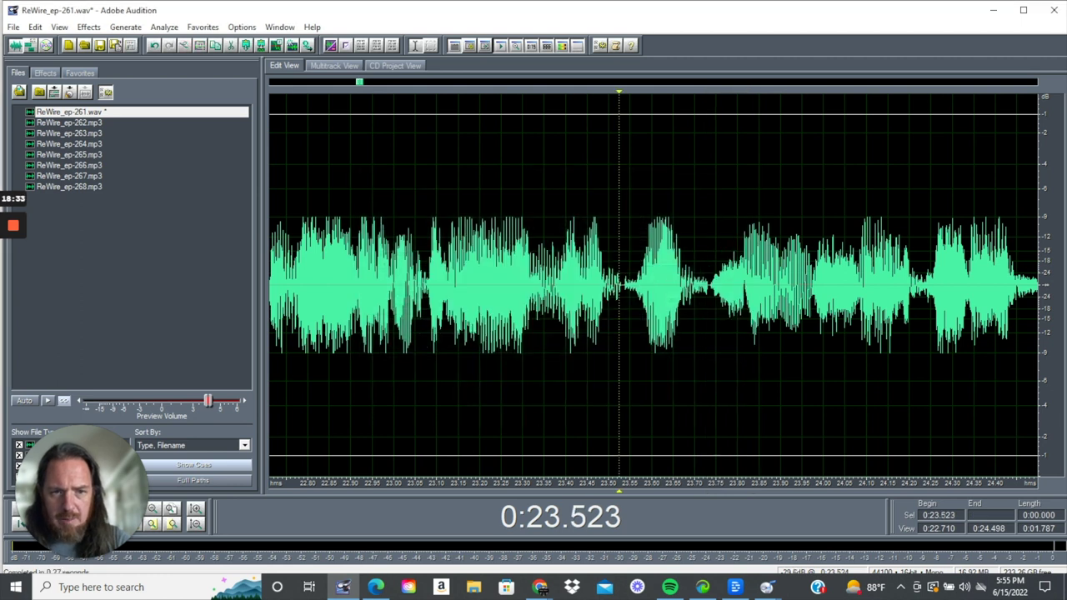
key("space")
key("space")
key("space")
key("space")
Play the sound from 0:23.972 to 0:24.132 and apply the Fade In preset to it.
left_click_drag(811, 307, 880, 306)
key("space")
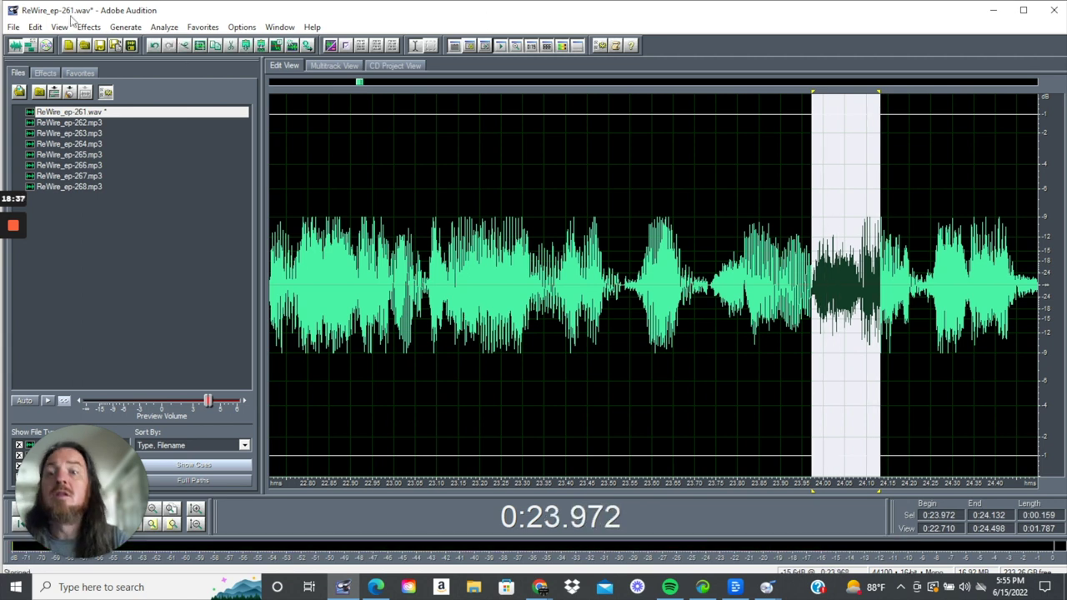
left_click(89, 27)
mouse_move(231, 100)
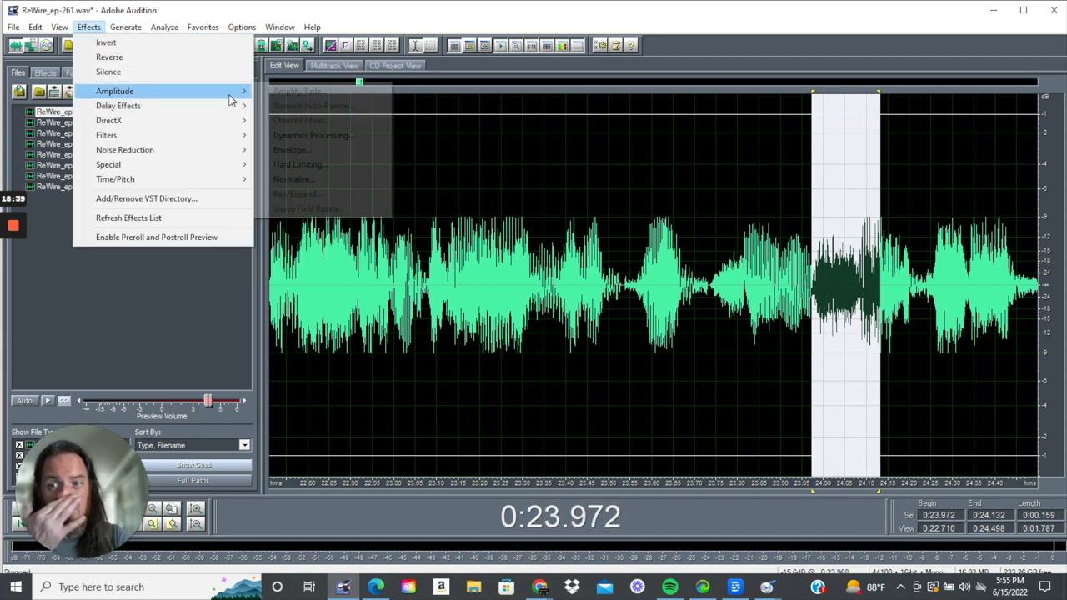
left_click(300, 91)
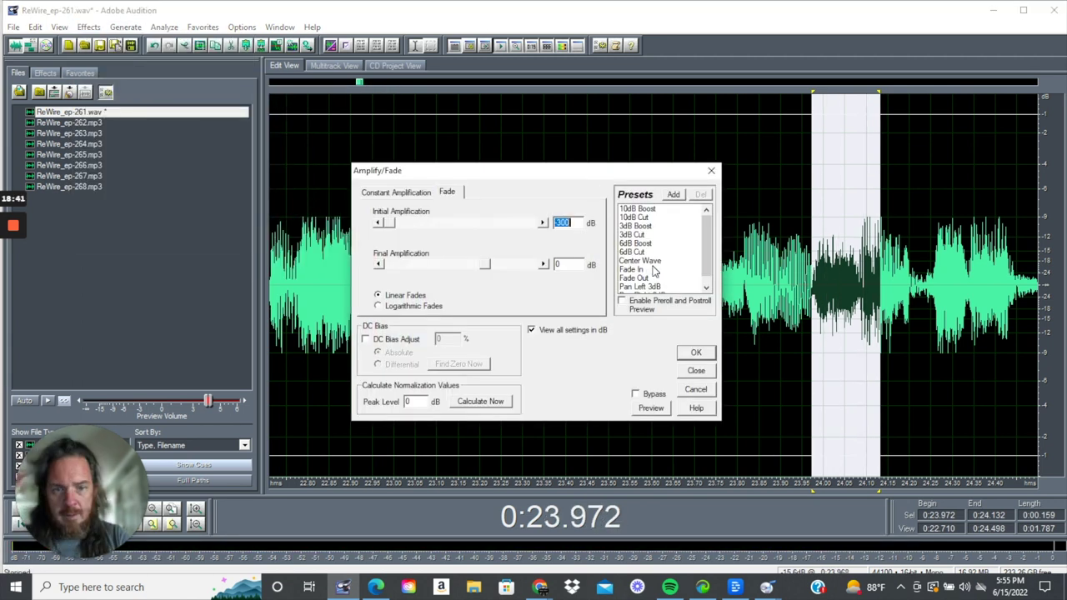
left_click(689, 352)
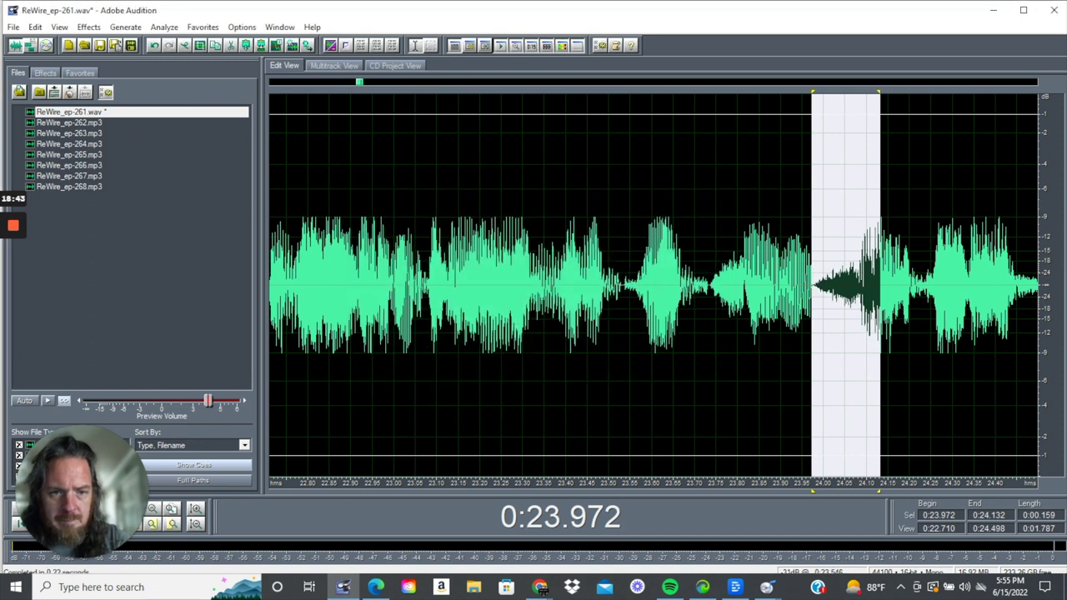
Play across the new fade-in and apply the Fade Out preset to the preceding tail from 0:23.950 to 0:23.980.
left_click(615, 283)
key("space")
key("space")
key("space")
left_click_drag(802, 283, 814, 283)
left_click(88, 27)
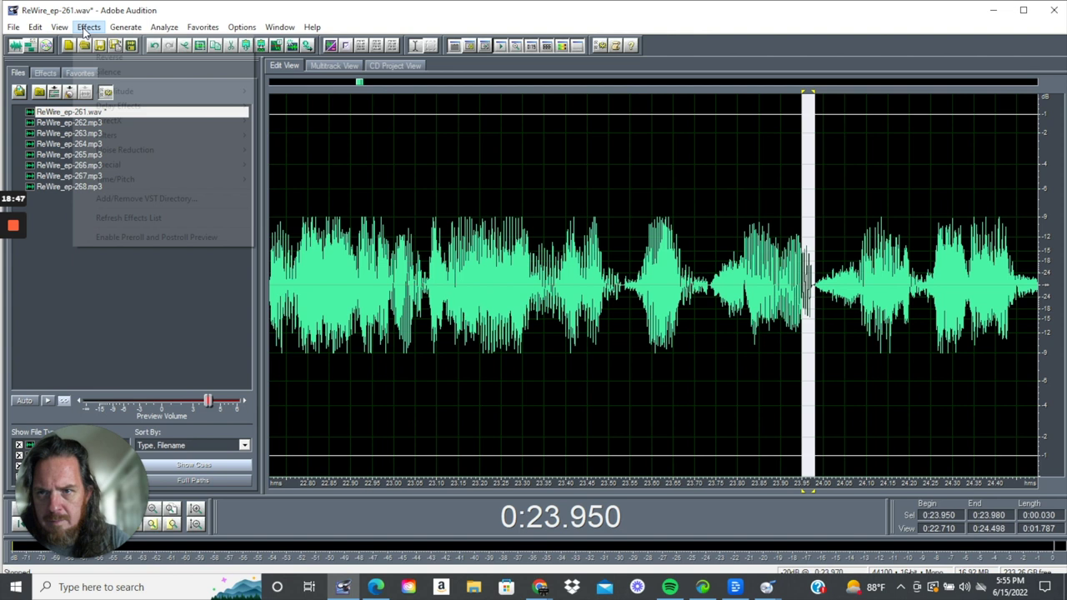
mouse_move(174, 90)
left_click(321, 90)
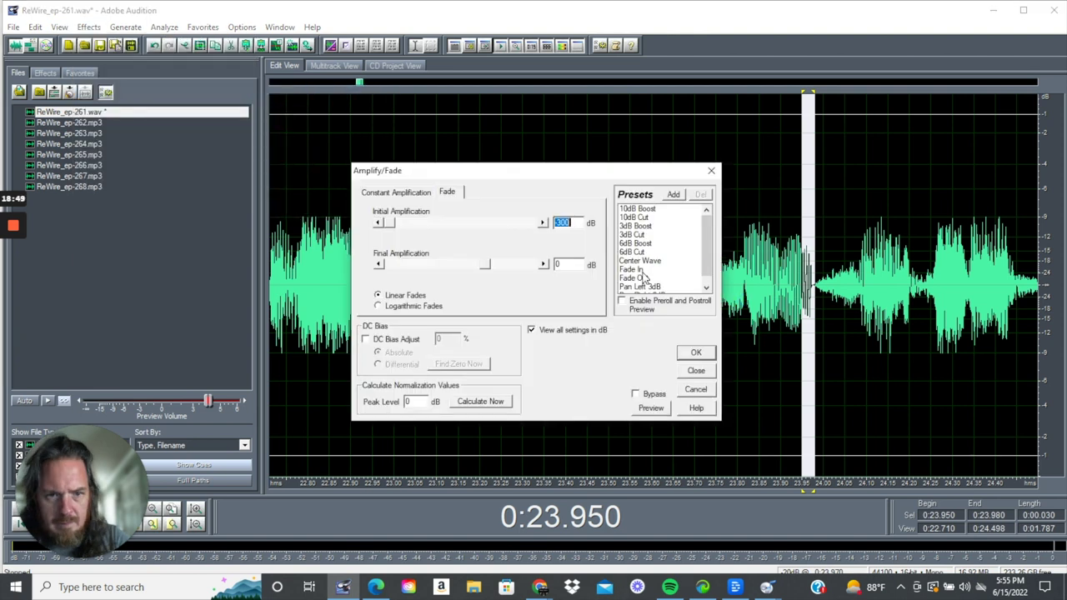
left_click(696, 352)
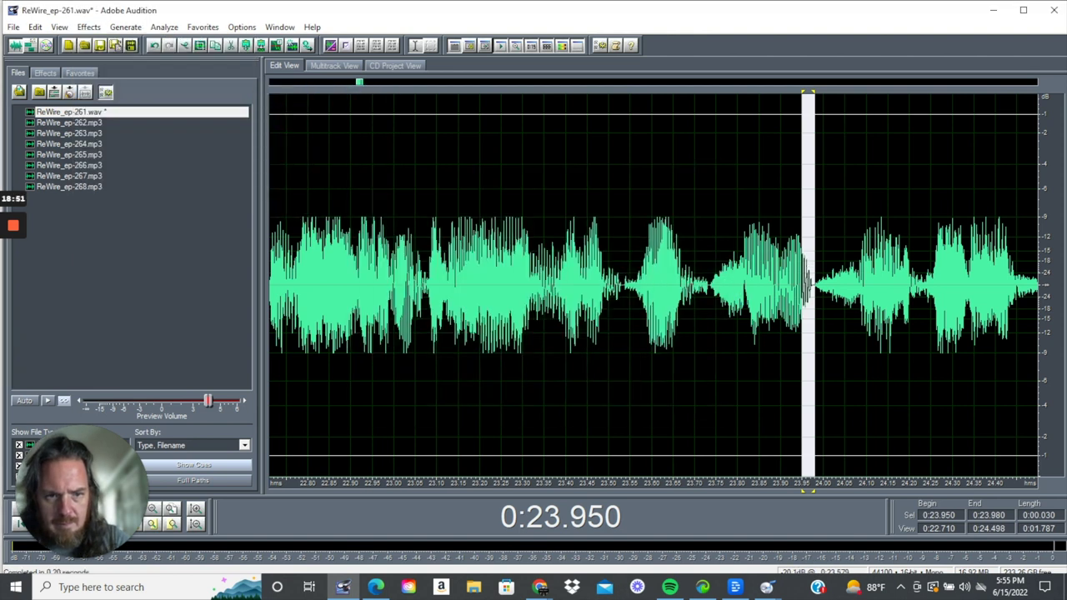
Replay the edited speech and apply the Fade Out preset to the short tail from 0:23.700 to 0:23.735.
left_click(625, 284)
key("space")
key("space")
mouse_move(694, 284)
left_mouse_down()
mouse_move(716, 283)
mouse_move(707, 283)
left_mouse_up()
key("space")
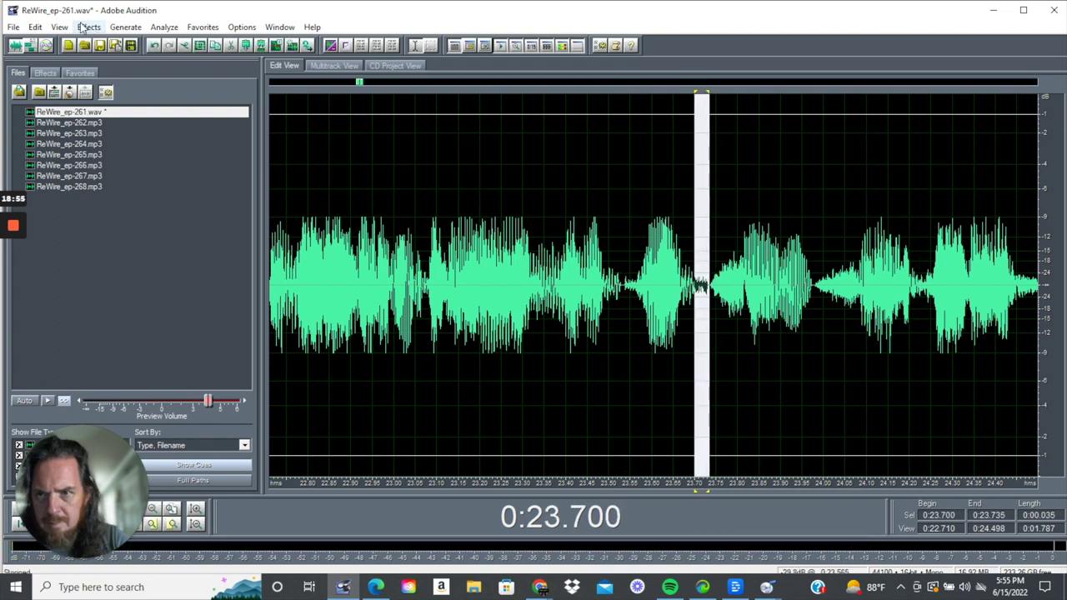
left_click(88, 27)
mouse_move(200, 94)
left_click(365, 94)
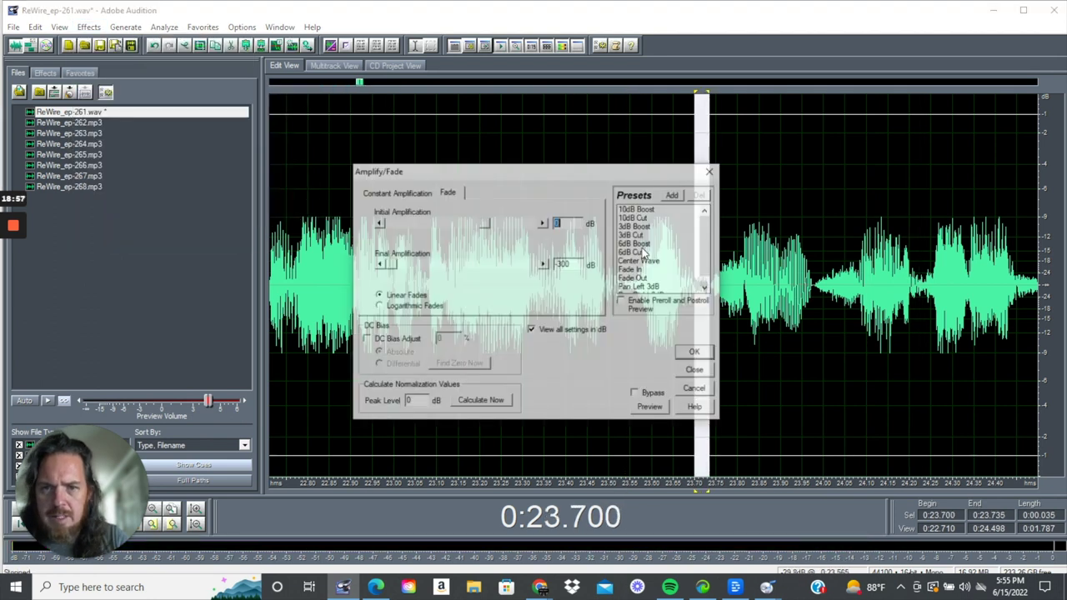
left_click(694, 352)
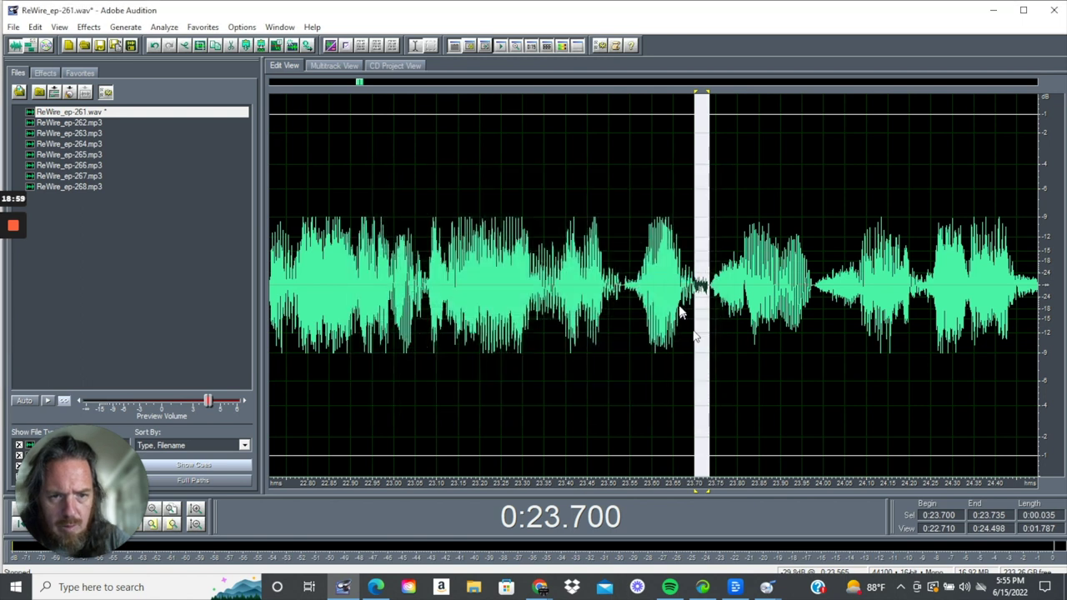
Play the speech from 0:23.536 to check the faded tail.
left_click(624, 291)
key("space")
key("space")
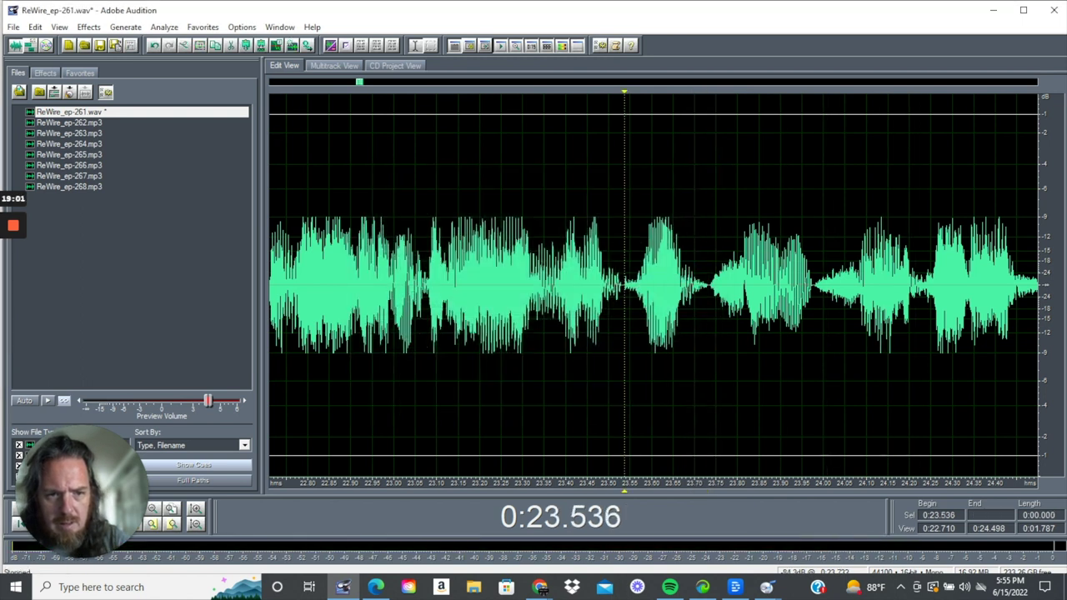
scroll(708, 333, "down", 4)
key("space")
key("space")
Play the sound from 0:23.969 to 0:24.110 and apply the Fade In preset to it.
left_click_drag(741, 285, 760, 285)
key("space")
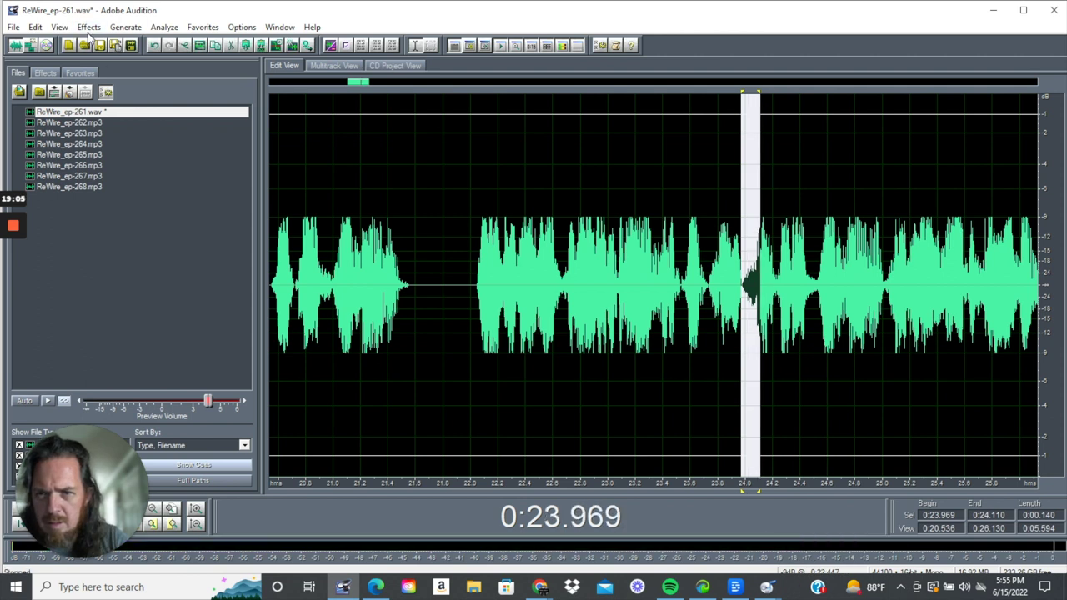
left_click(84, 31)
mouse_move(171, 93)
left_click(380, 92)
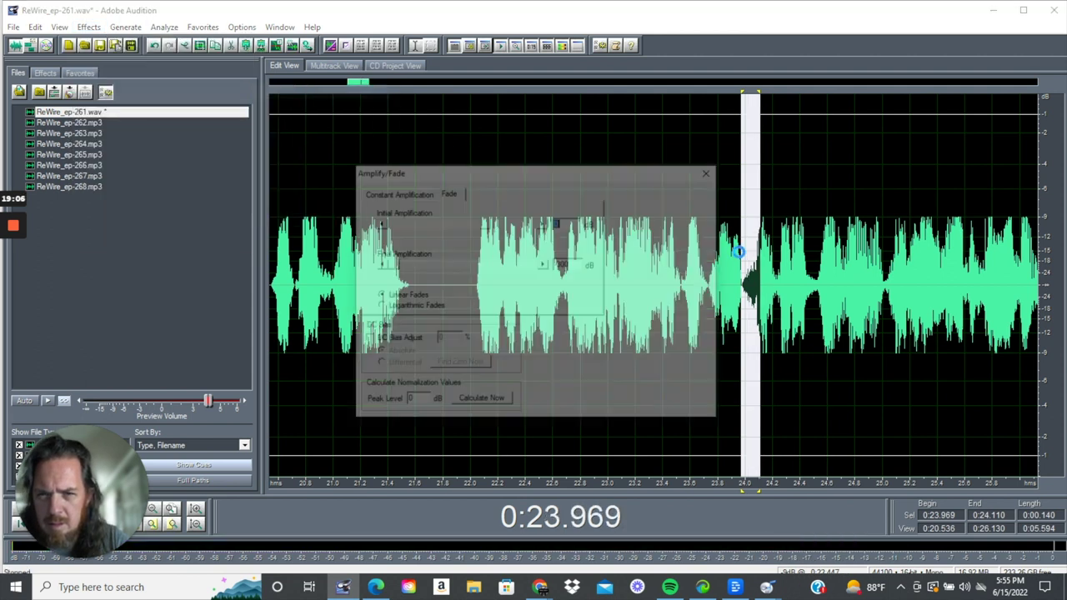
left_click(695, 352)
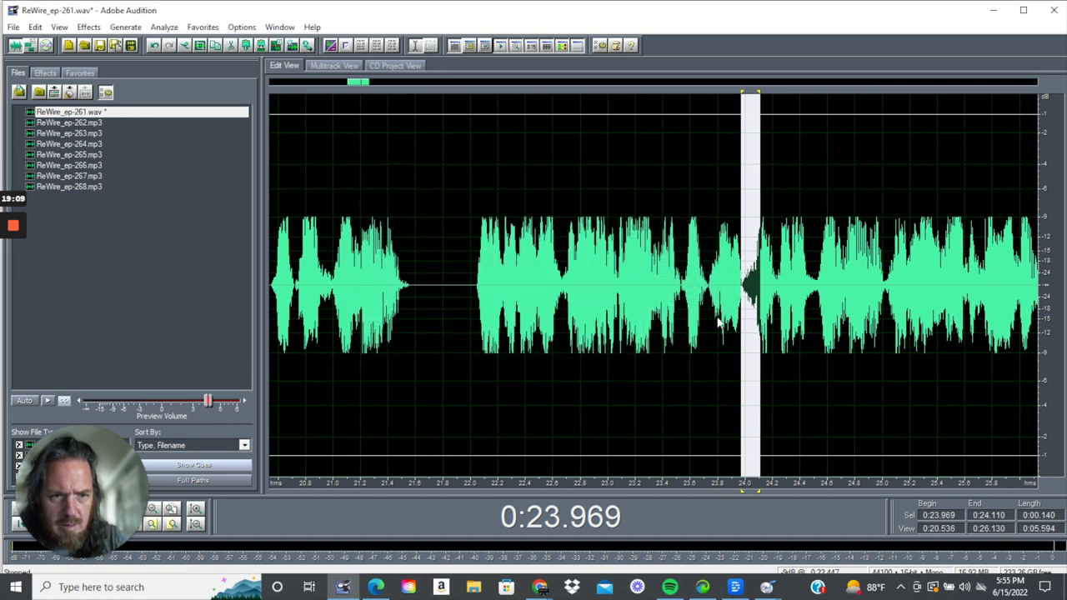
Replay the speech from 0:23.717 across the new fade-in and examine the harsh onset before 0:23.788.
left_click(709, 283)
key("space")
left_click_drag(706, 288, 1042, 288)
key("space")
key("space")
scroll(717, 289, "up", 9)
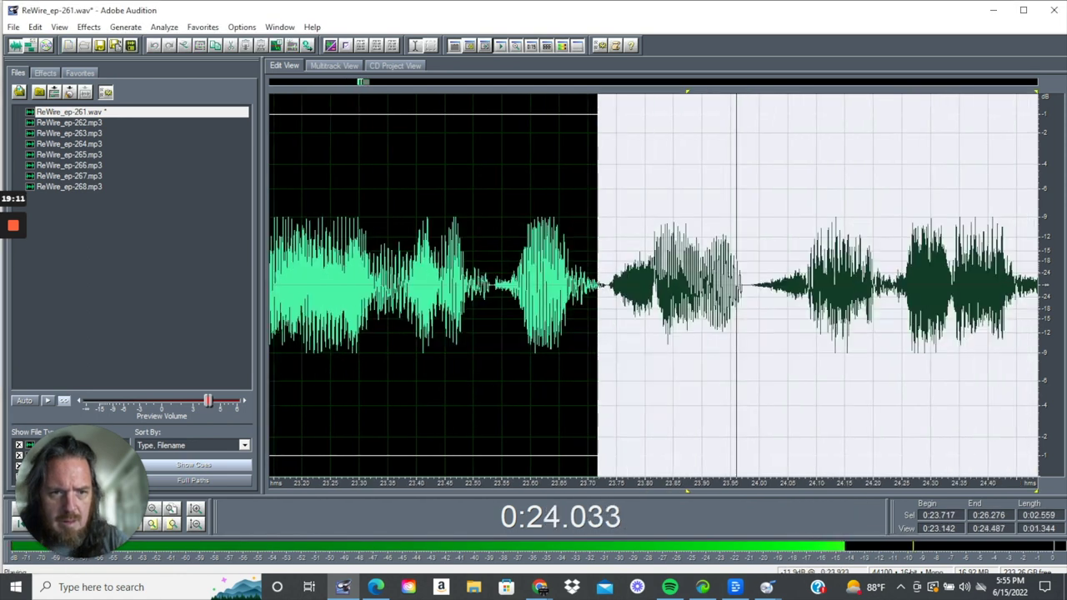
key("space")
key("space")
key("space")
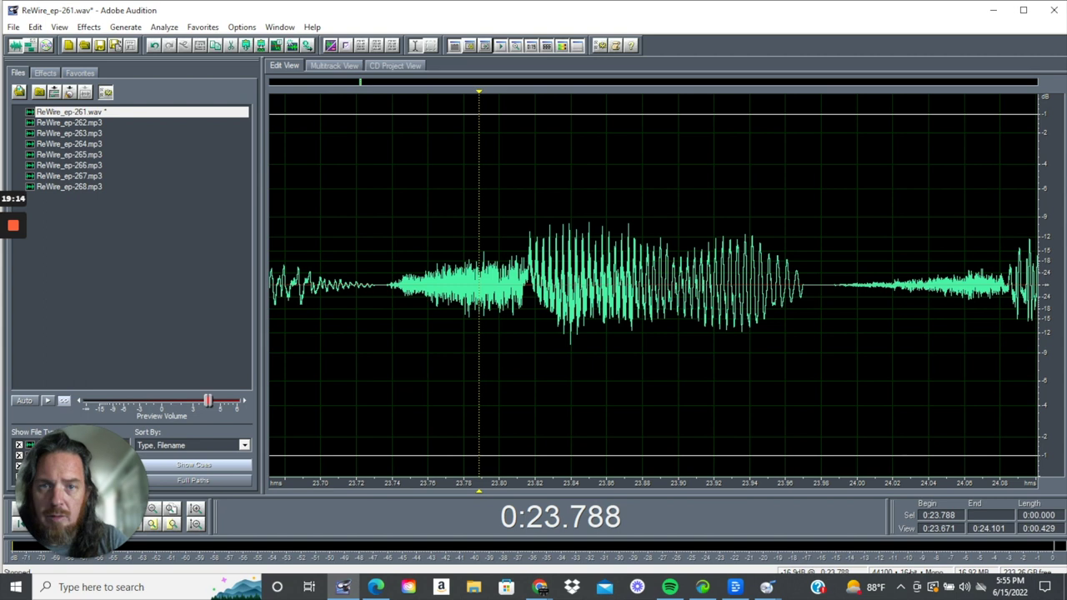
Try deleting the noisy onset from 0:23.734 to 0:23.788 and play across the join.
left_click_drag(478, 283, 384, 283)
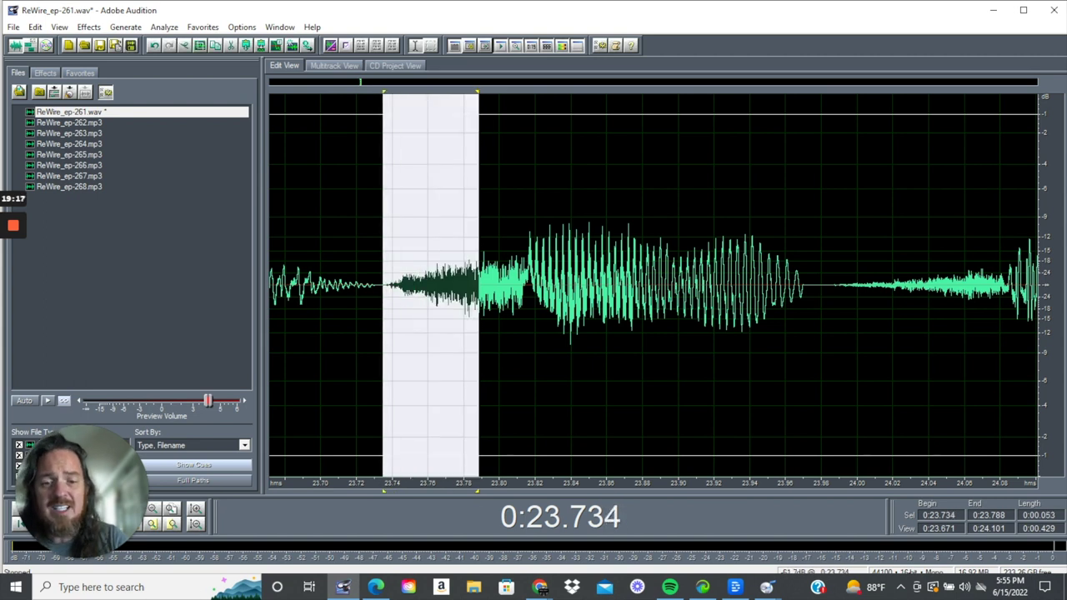
key("Delete")
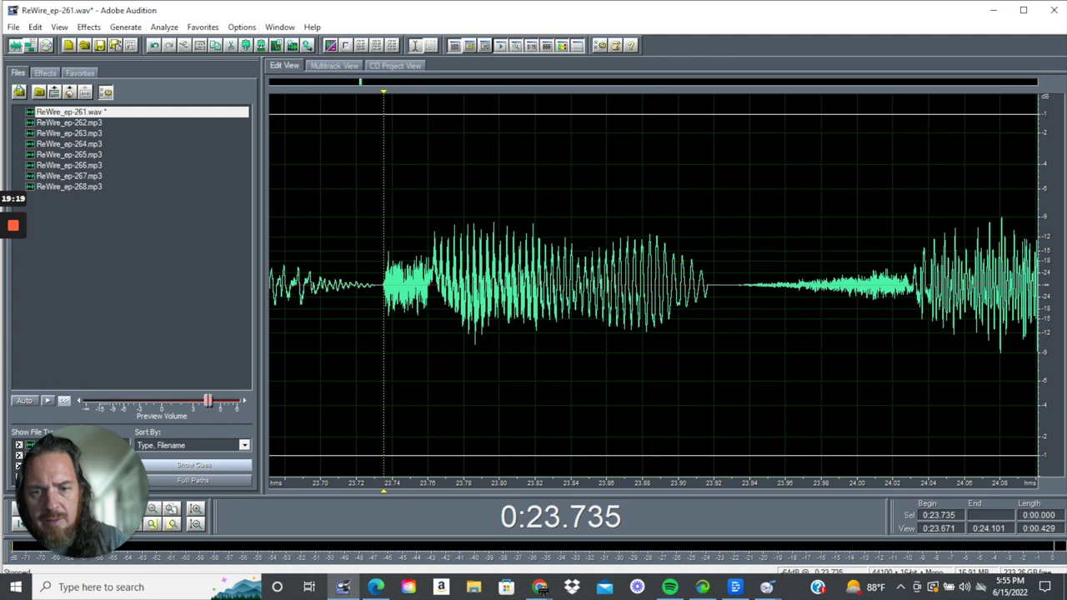
key("space")
Play the new onset from 0:23.735 to 0:23.784 and try the Fade In preset on it.
left_click_drag(383, 283, 471, 283)
key("space")
left_click(89, 27)
mouse_move(162, 94)
left_click(345, 92)
left_click(695, 351)
scroll(655, 323, "down", 2)
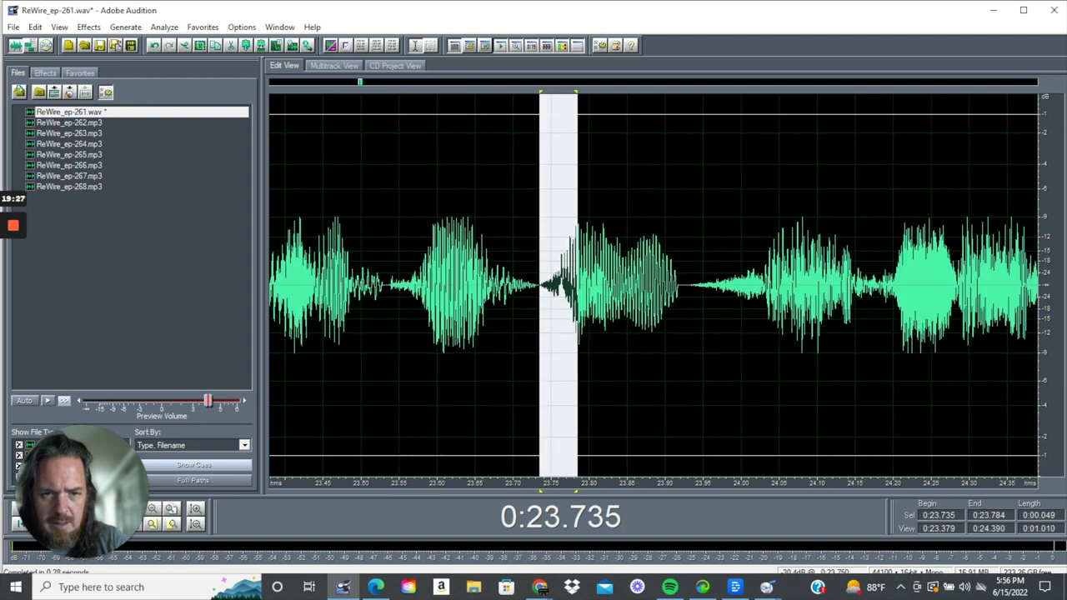
Play the speech from 0:23.200 repeatedly to judge the shortened and faded onset.
left_click(533, 317)
key("space")
scroll(573, 317, "down", 2)
key("space")
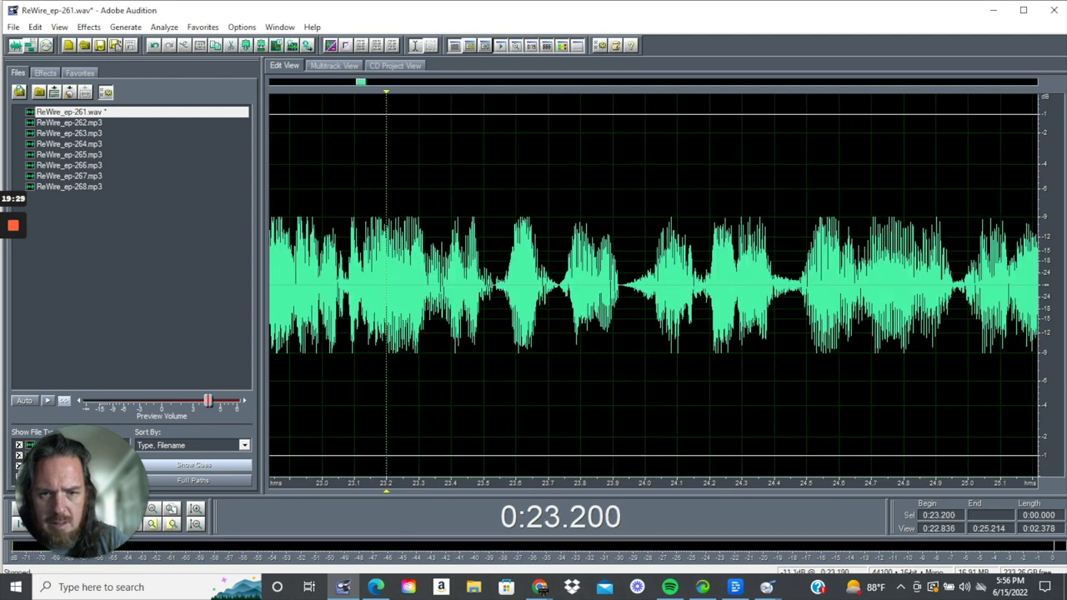
key("space")
key("space")
key("space")
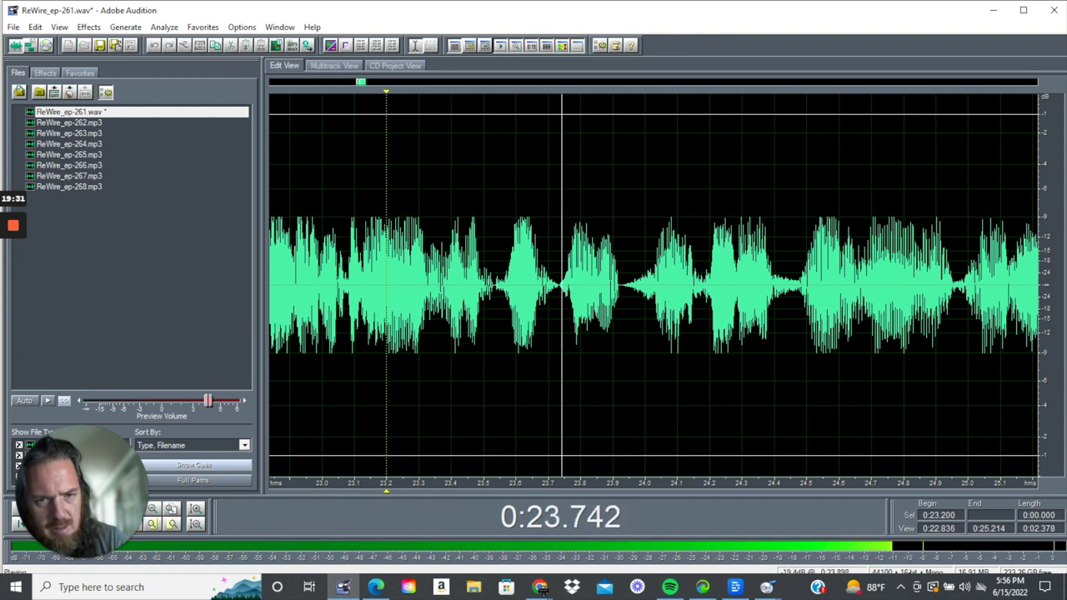
key("space")
Undo the last fade and the onset deletion before it.
left_click(59, 27)
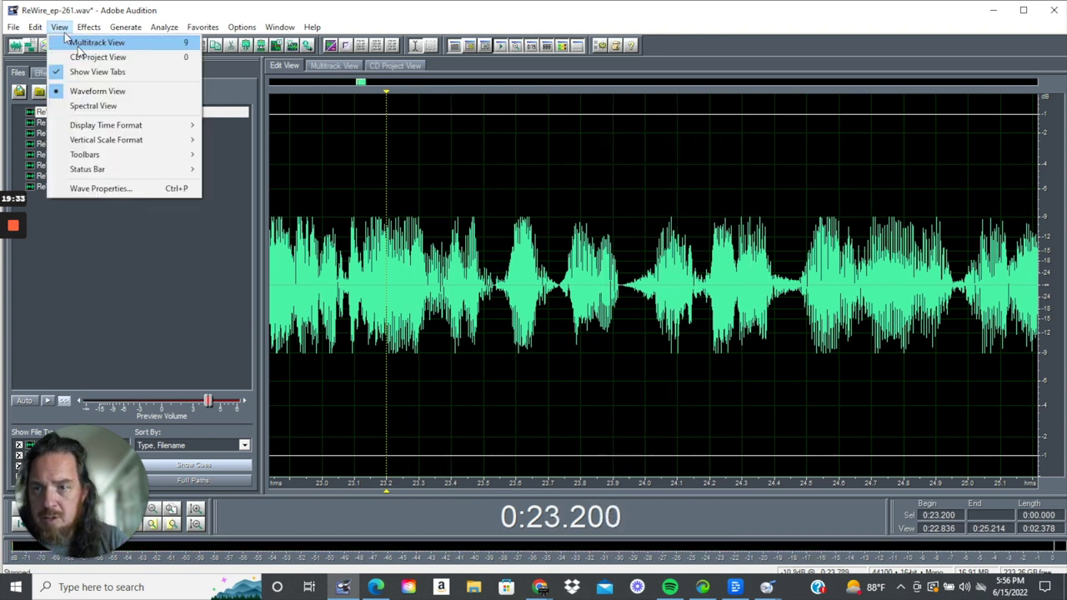
left_click(45, 40)
left_click(37, 28)
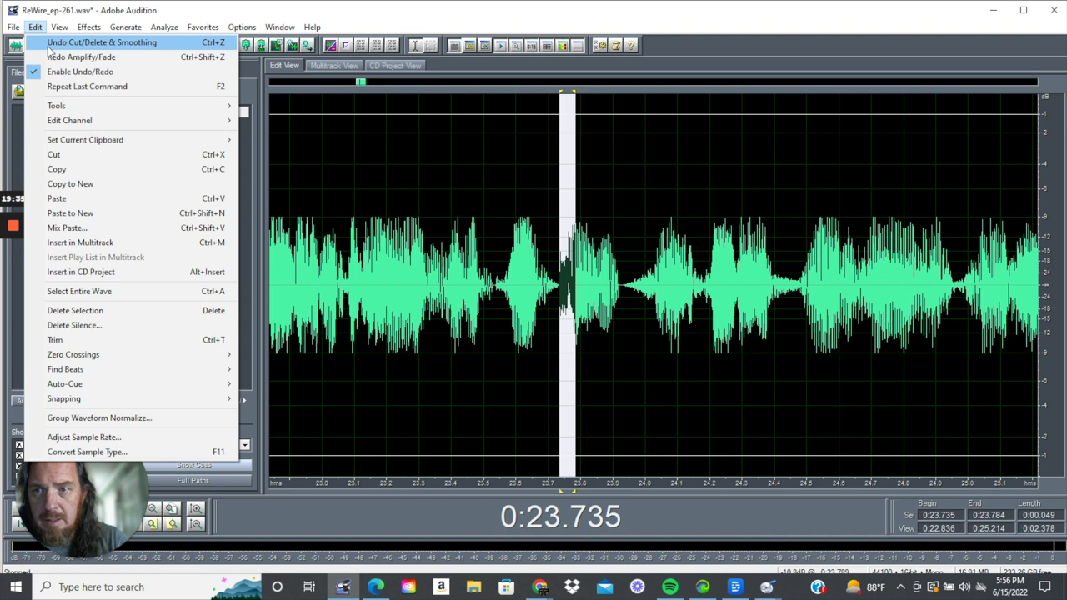
left_click(50, 45)
Play the restored onset and apply the Fade In preset from 0:23.729 to 0:23.845.
left_click(554, 285)
key("space")
key("space")
left_click_drag(552, 285, 590, 285)
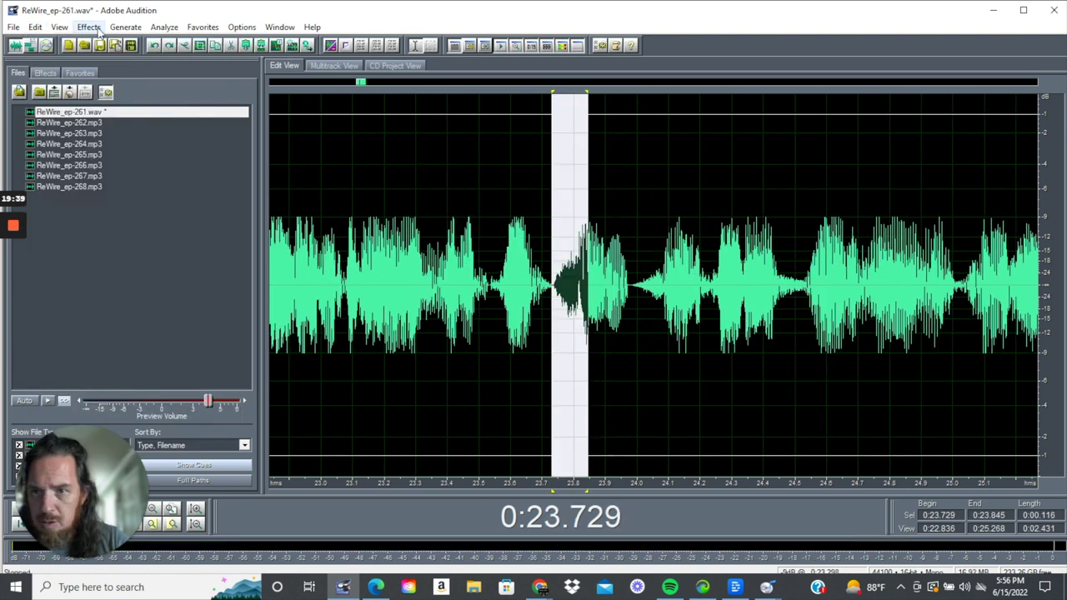
left_click(89, 27)
mouse_move(161, 93)
left_click(321, 88)
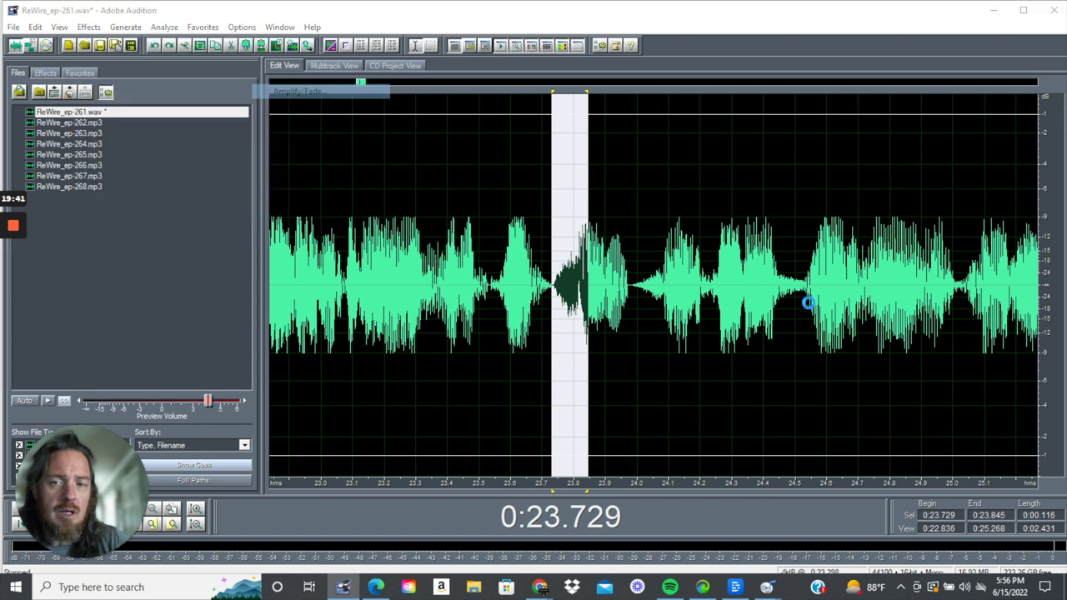
left_click(697, 354)
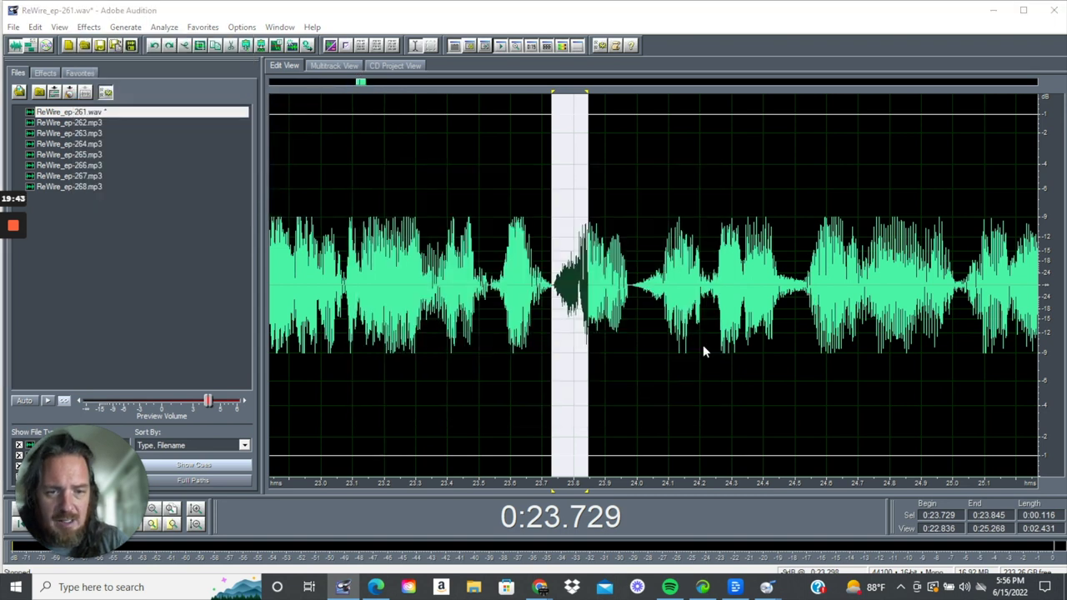
Replay the speech from 0:23.735 several times to check the faded onset and the following sound.
left_click(553, 353)
key("space")
key("space")
key("space")
scroll(557, 353, "down", 3)
key("space")
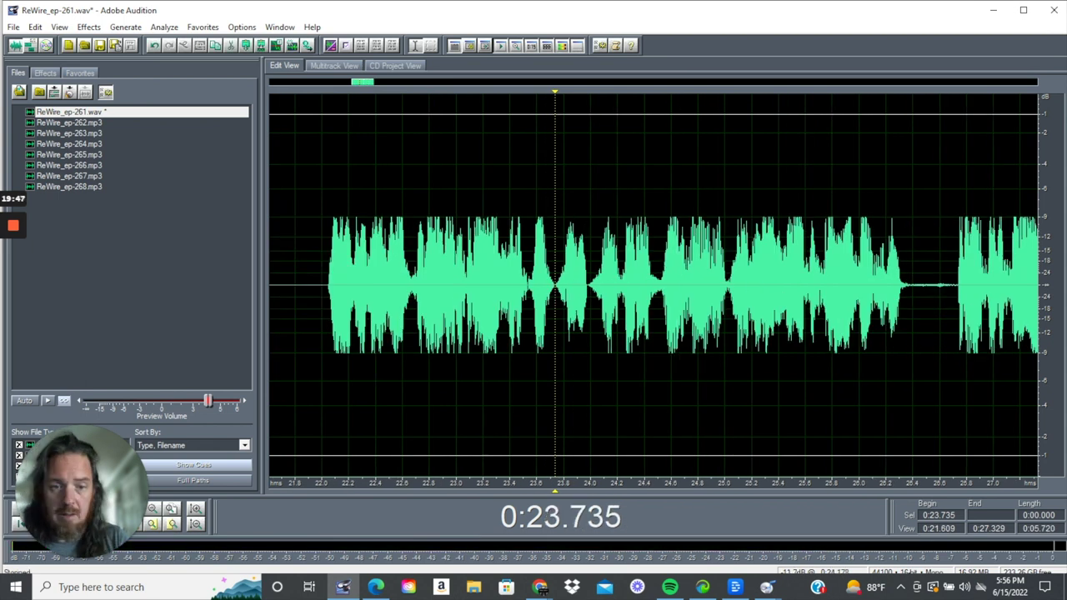
key("space")
key("equal")
key("space")
Apply the Fade In preset to the sound from 0:23.987 to 0:24.107.
left_click_drag(539, 284, 605, 283)
left_click(88, 26)
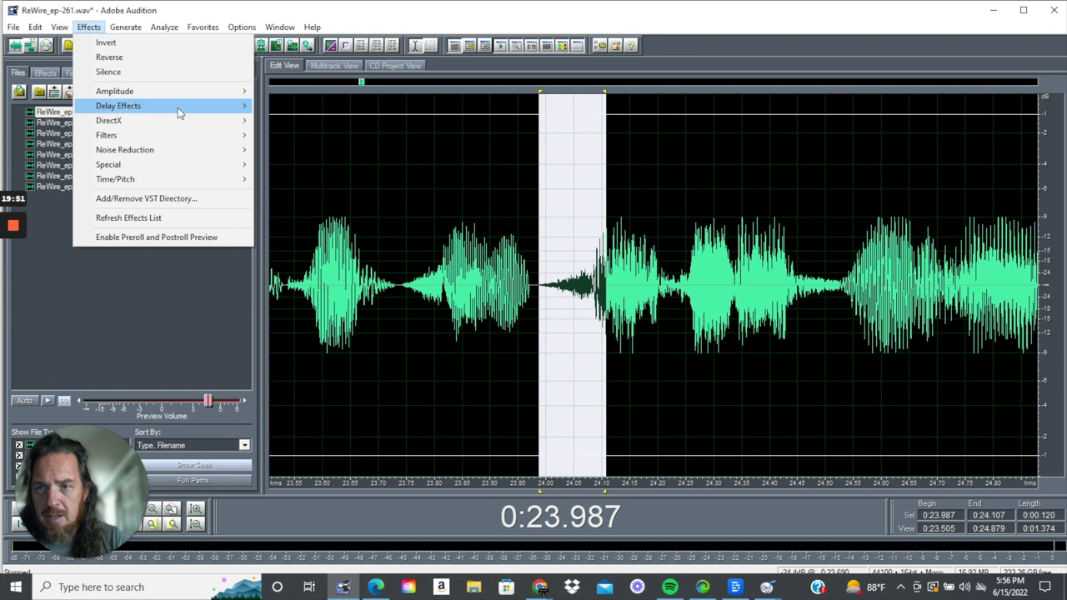
mouse_move(202, 91)
left_click(293, 92)
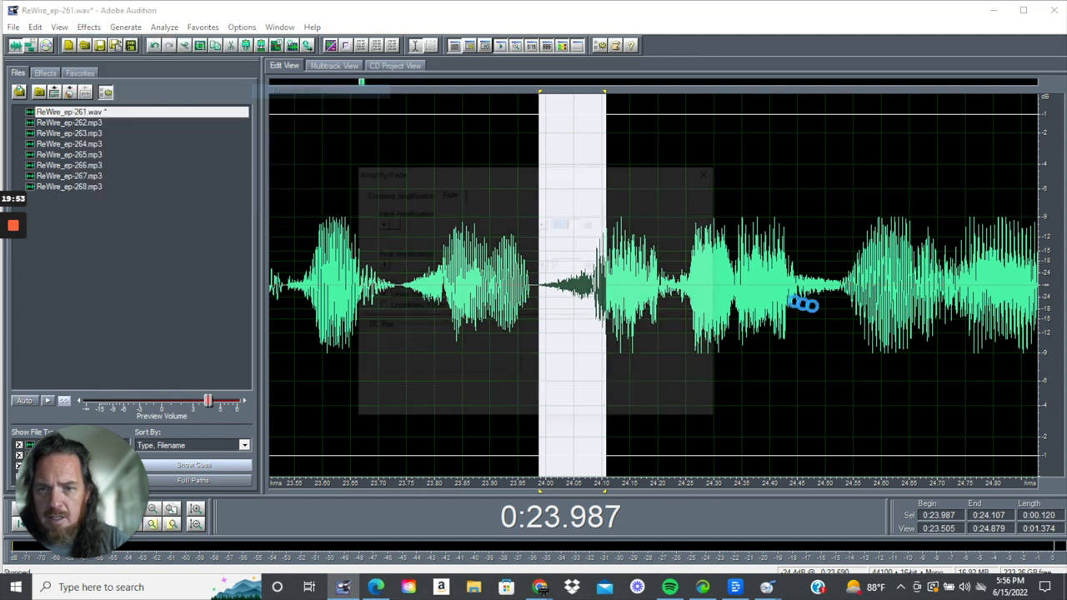
left_click(697, 354)
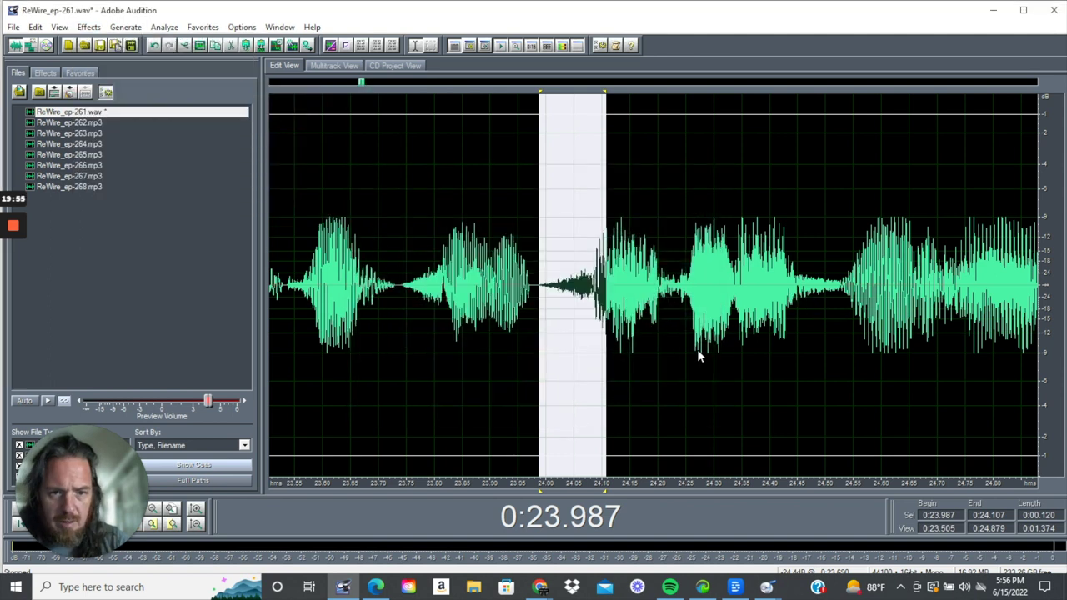
scroll(698, 354, "down", 2)
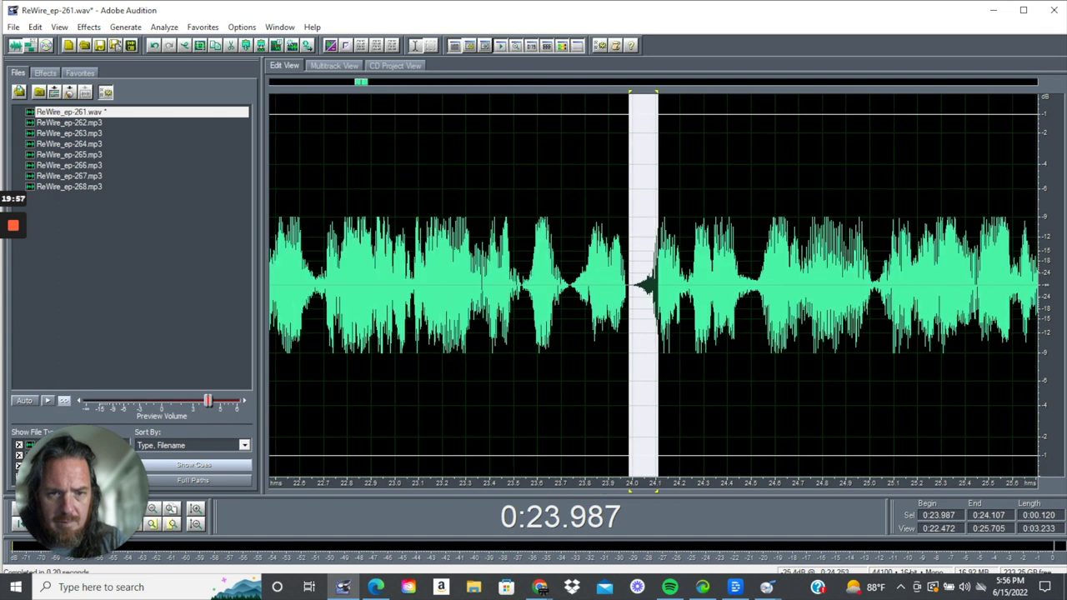
Play the speech from about 0:23.73 repeatedly to check both fade-ins.
left_click(568, 336)
key("space")
key("space")
key("space")
key("space")
key("space")
key("space")
Play the speech from about 0:25.02 and paste the copied silence there as a pause.
left_click(875, 334)
key("space")
key("space")
key("space")
key("space")
key("ctrl+v")
scroll(891, 293, "down", 4)
Play the speech onset after the pasted pause, from 0:25.500 and then from 0:25.517 to 0:25.611.
left_click(893, 333)
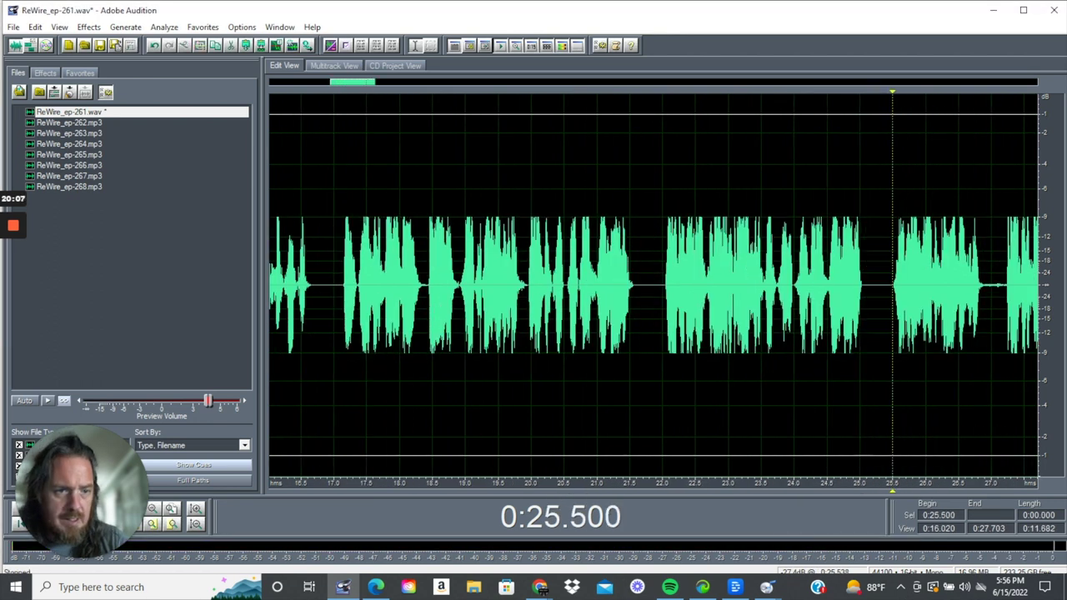
key("space")
left_click_drag(892, 334, 929, 333)
scroll(909, 333, "up", 11)
key("space")
left_click_drag(578, 283, 719, 283)
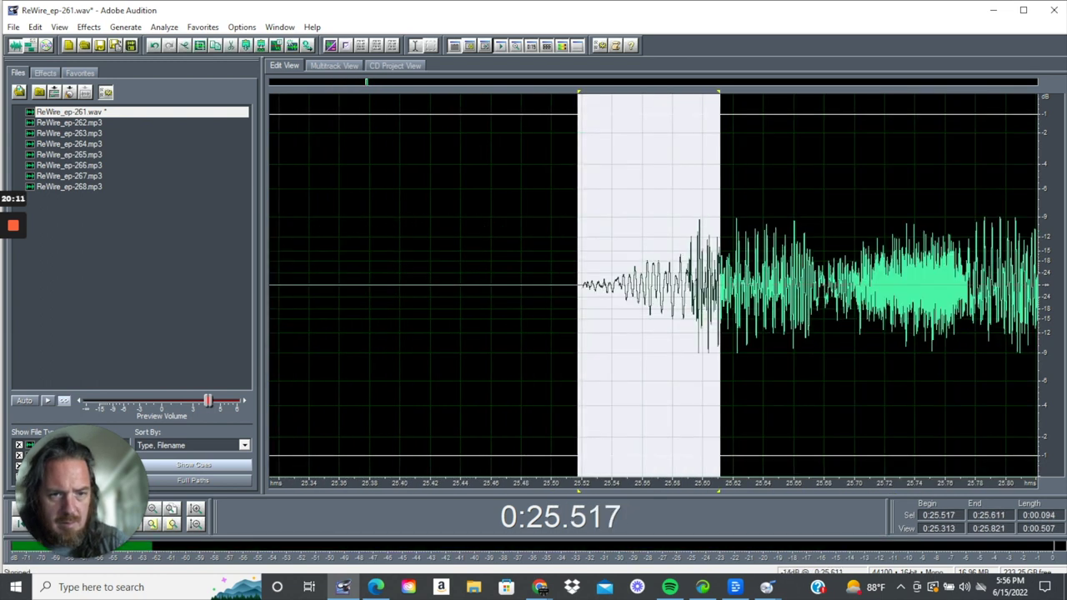
key("space")
scroll(708, 283, "up", 3)
key("space")
Delete the quiet lead-in sound from 0:25.515 to about 0:25.587 and play across the cut.
left_click(647, 283)
key("space")
key("space")
left_click_drag(648, 284, 394, 284)
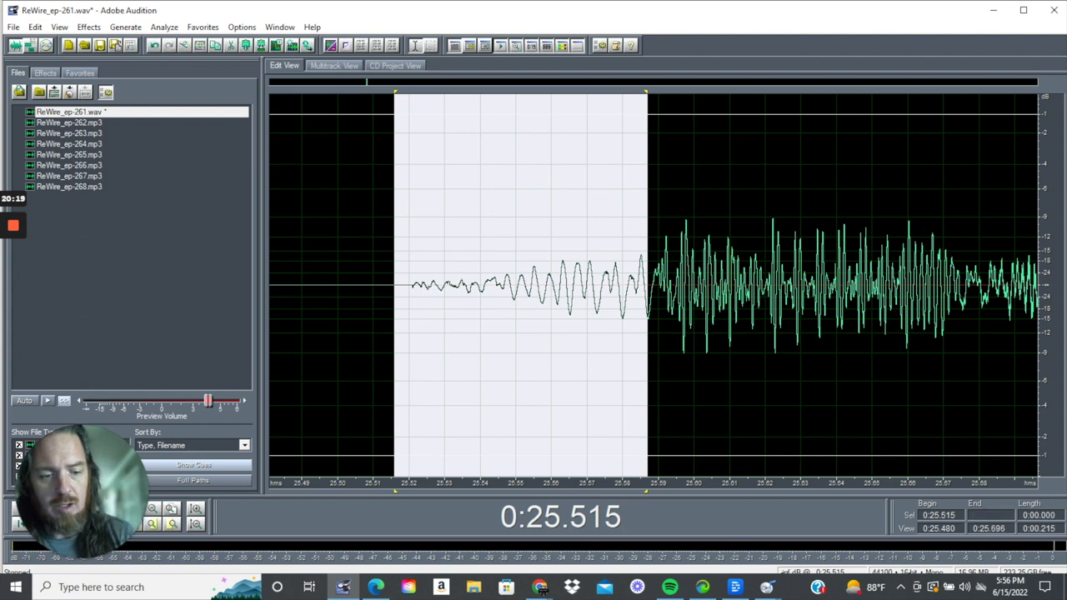
key("Delete")
key("minus")
key("minus")
left_click(332, 285)
key("space")
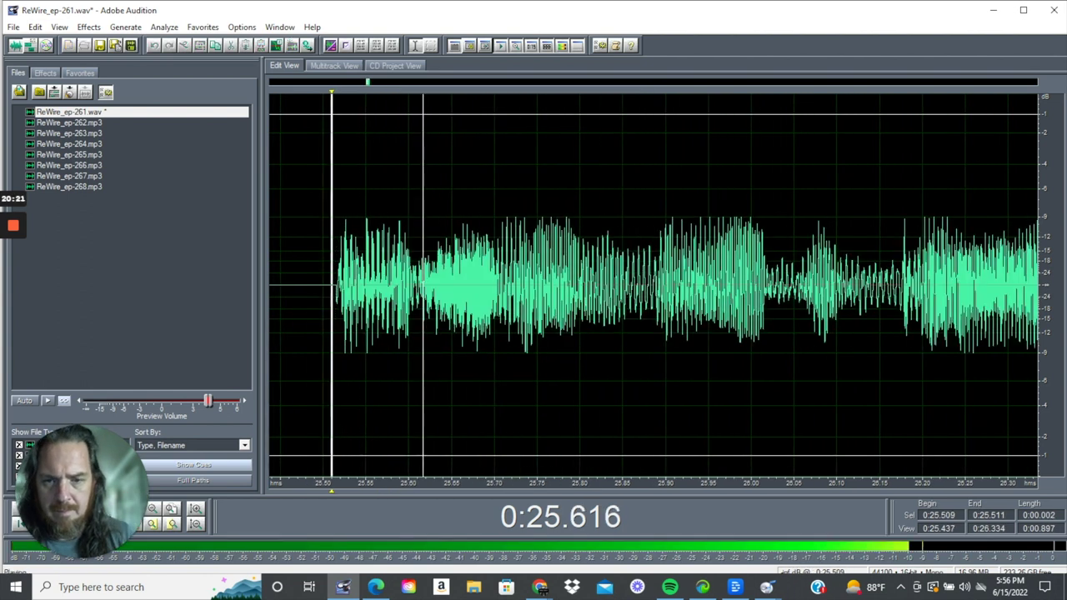
key("space")
Apply the Fade In preset to the abrupt speech start from 0:25.513 to 0:25.550.
left_click_drag(335, 283, 365, 283)
left_click(88, 27)
mouse_move(209, 91)
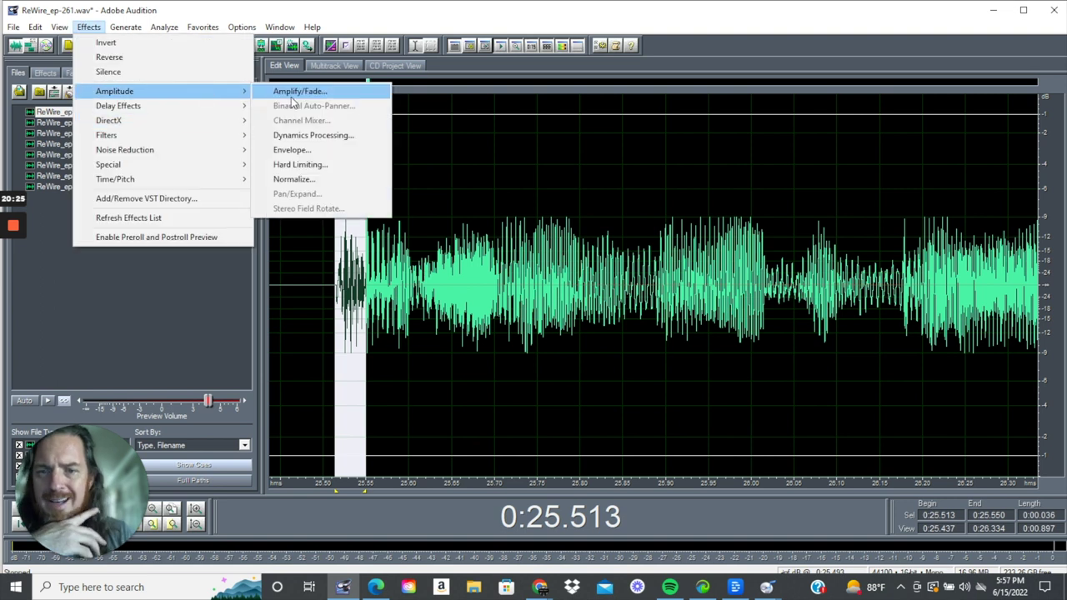
left_click(283, 90)
left_click(644, 270)
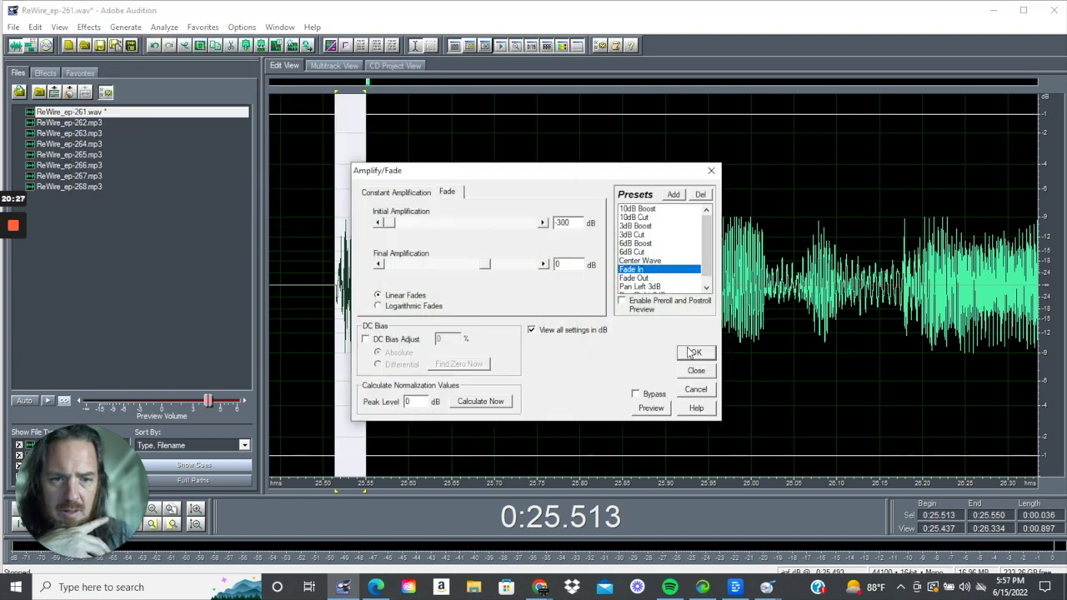
left_click(691, 353)
Replay the speech from 0:25.506 to check the new fade-in and locate the next harsh sound.
left_click(329, 317)
scroll(329, 317, "down", 3)
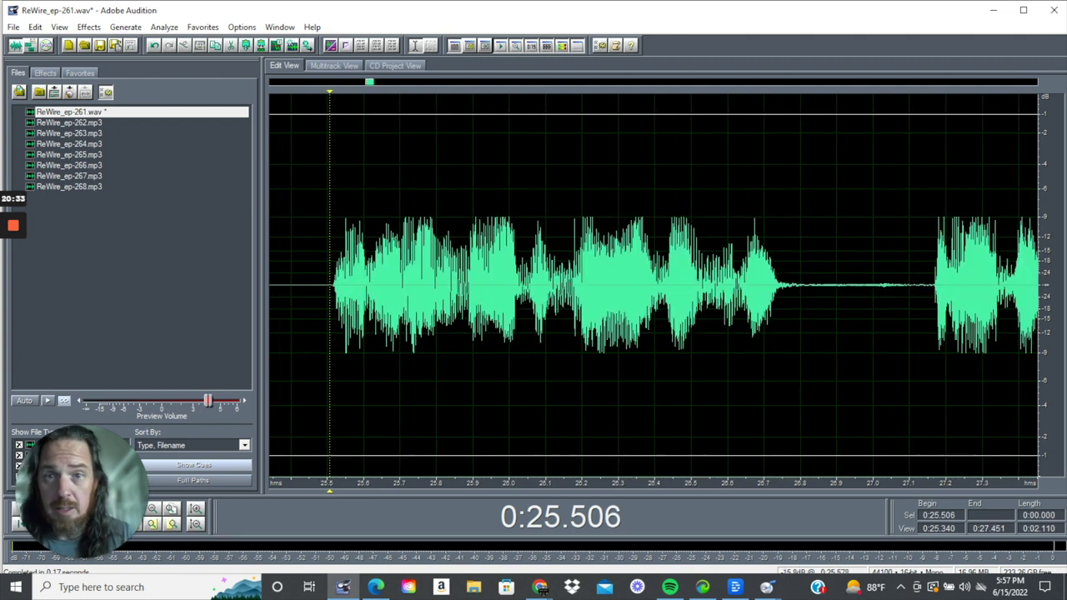
key("space")
key("space")
scroll(385, 310, "up", 6)
key("space")
key("space")
Apply the Fade In preset to the harsh sound from 0:25.611 to 0:25.732.
left_click_drag(292, 283, 534, 283)
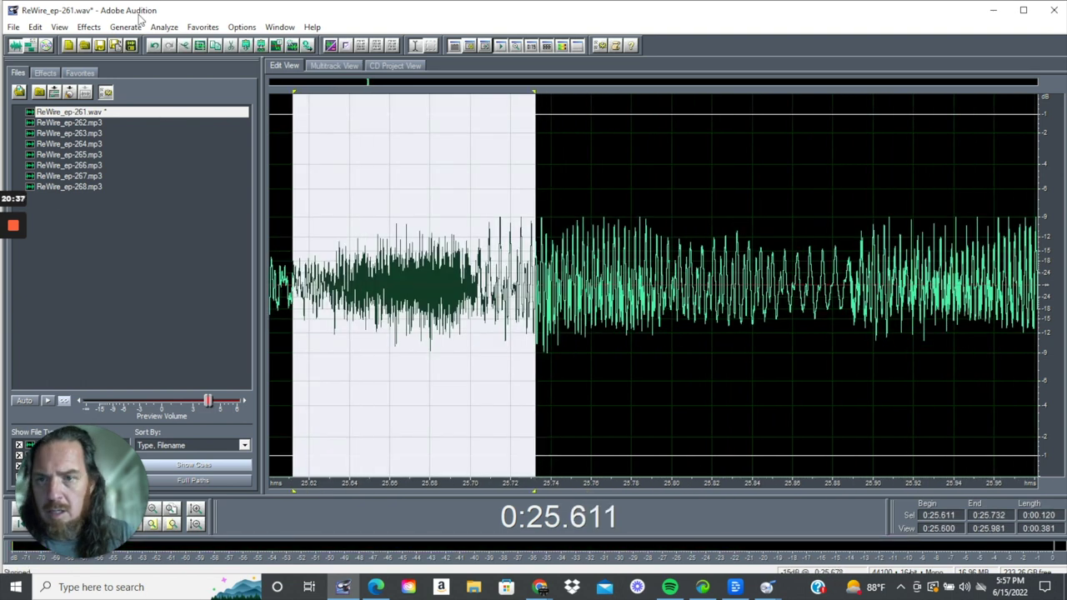
left_click(88, 27)
mouse_move(219, 93)
left_click(347, 91)
left_click(655, 260)
left_click(654, 269)
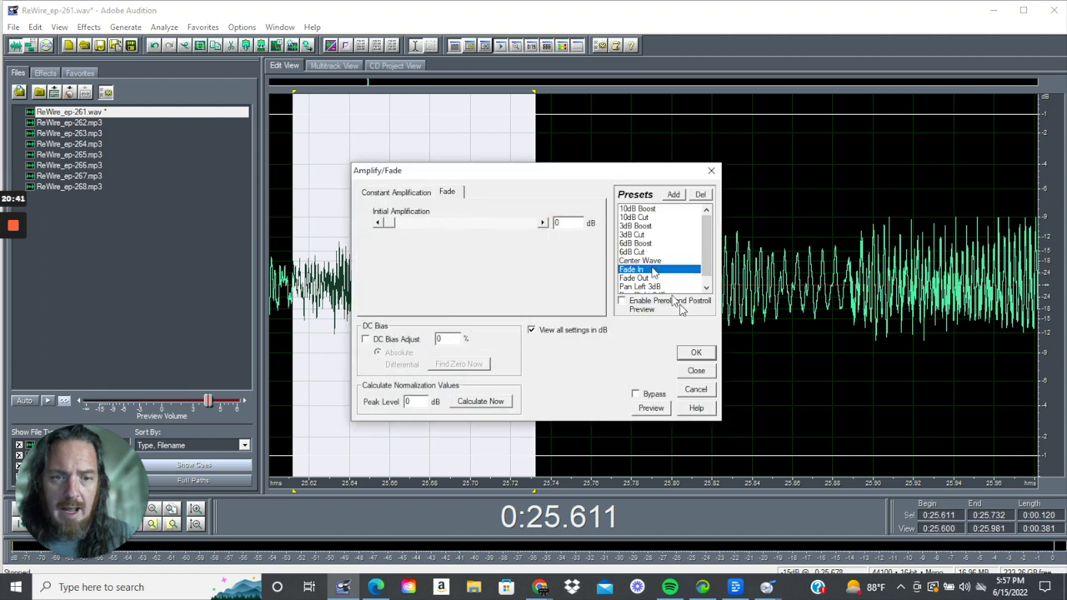
left_click(697, 353)
scroll(693, 357, "down", 3)
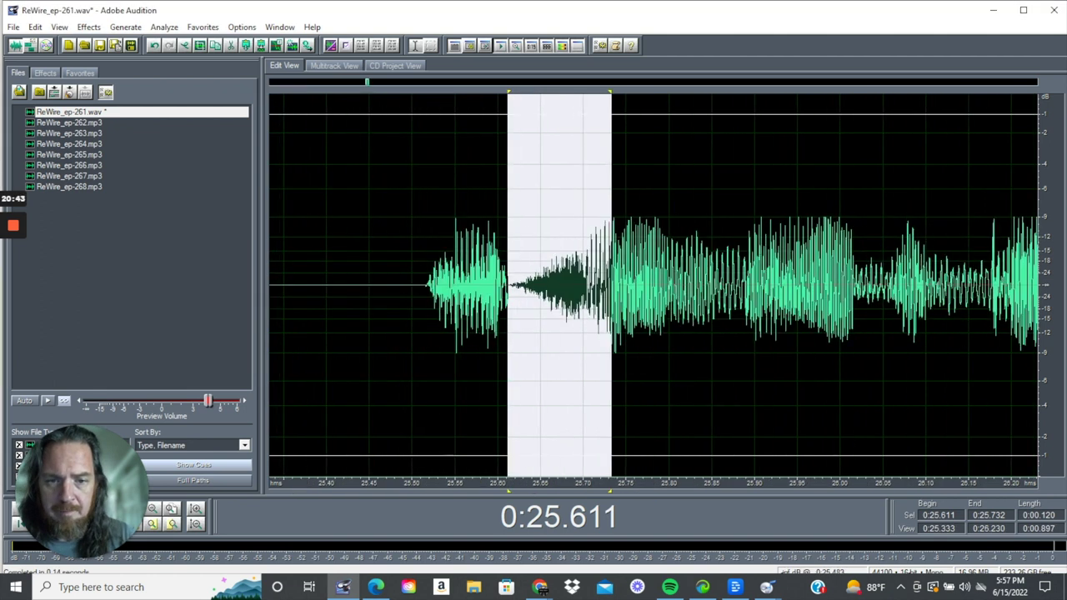
Apply the Fade Out preset to the end of the short sound from 0:25.582 to 0:25.616.
left_click_drag(483, 350, 511, 350)
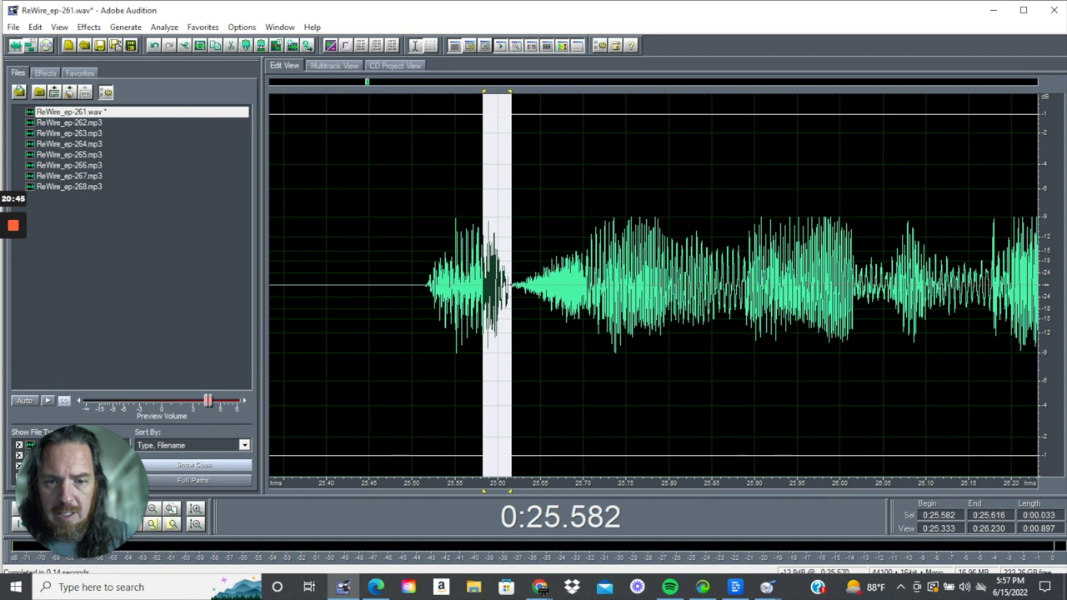
left_click(91, 26)
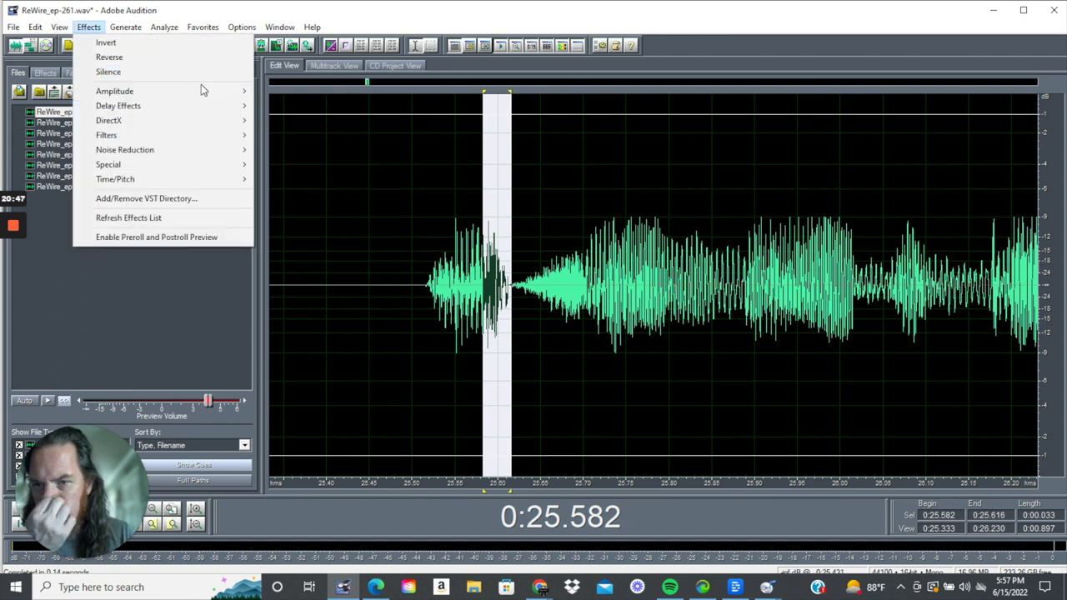
mouse_move(233, 91)
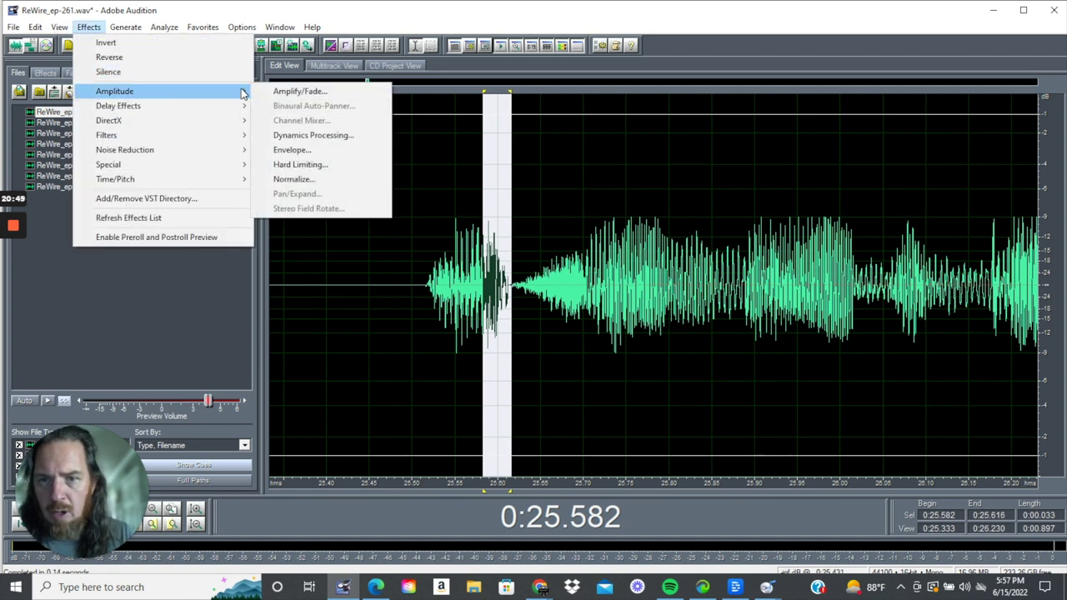
left_click(321, 92)
left_click(647, 279)
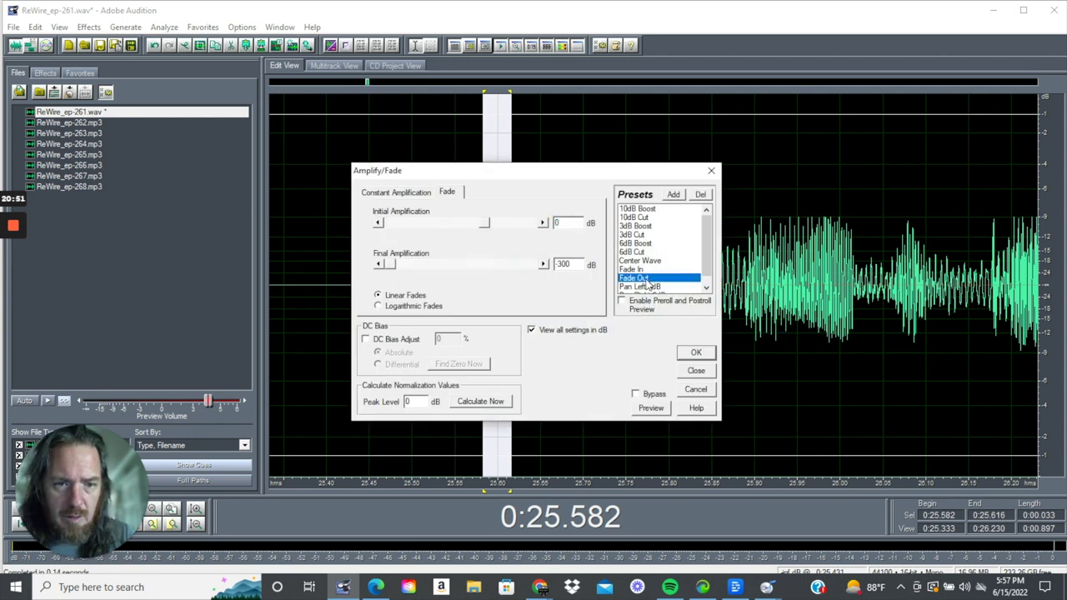
left_click(697, 358)
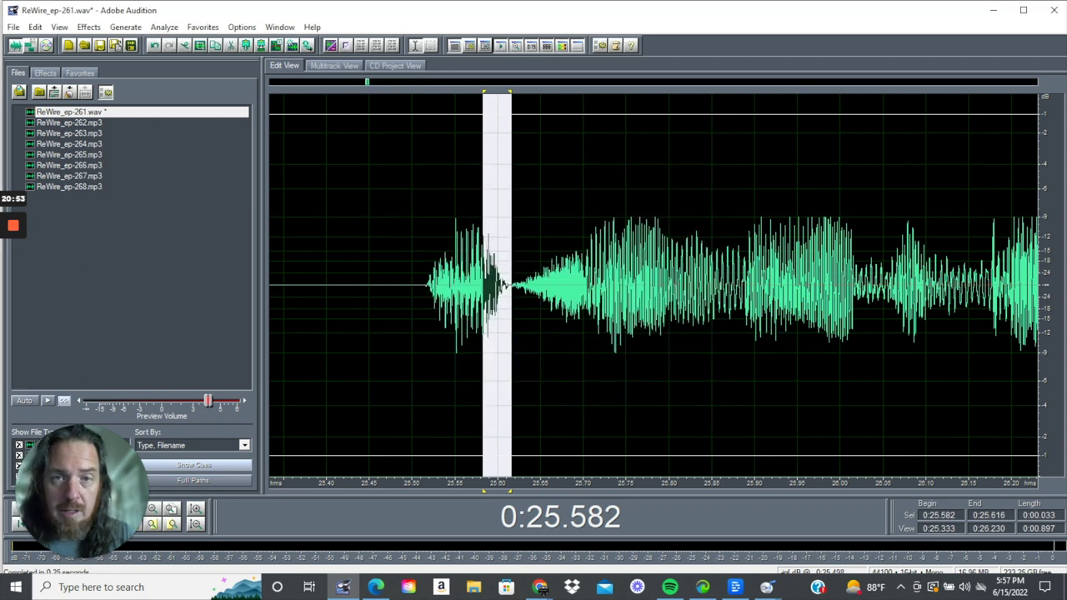
Play the speech from 0:25.480 to check how the new fade-out runs into the following sound.
left_click(423, 333)
scroll(423, 333, "down", 3)
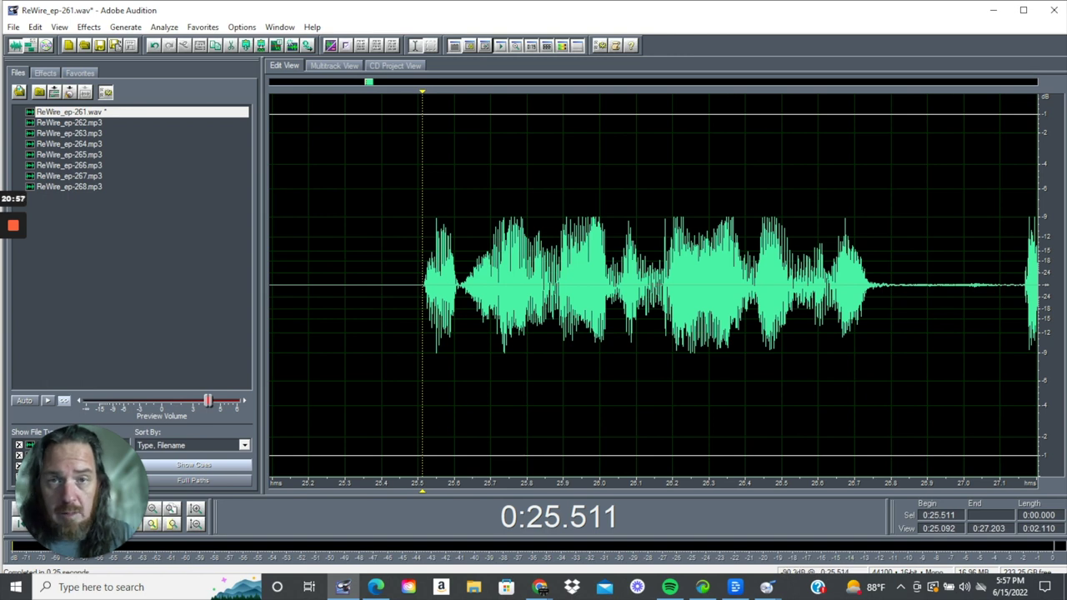
left_click(410, 250)
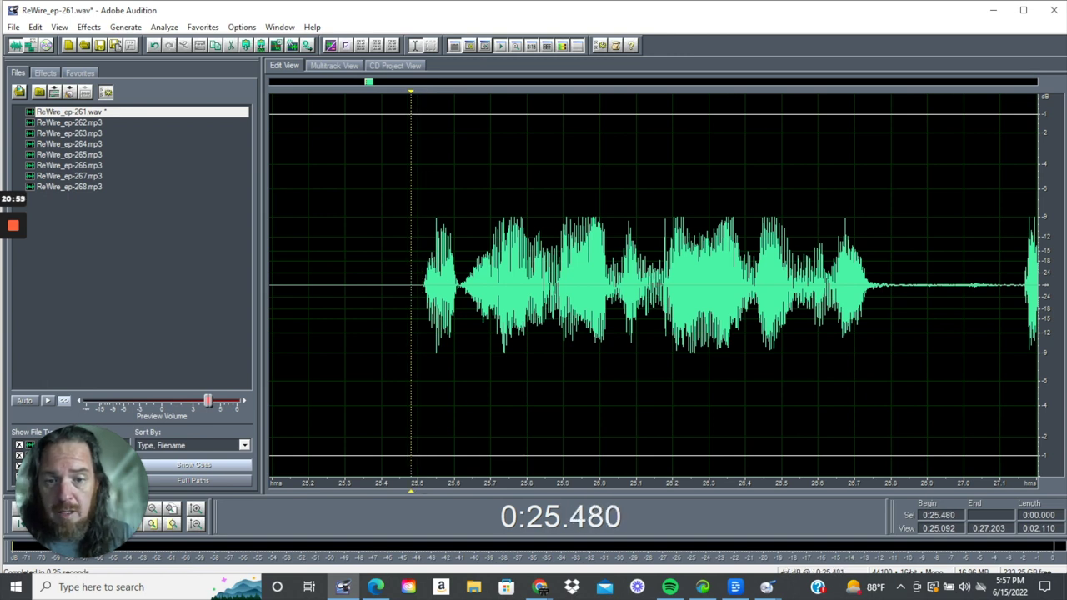
scroll(410, 250, "down", 1)
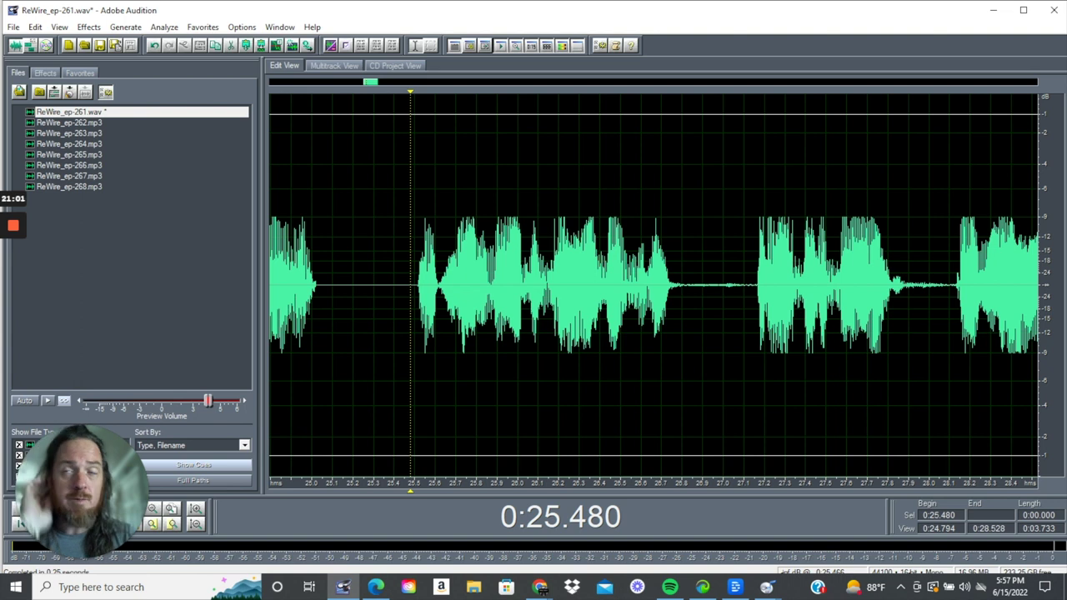
key("space")
key("space")
scroll(437, 250, "up", 2)
key("space")
key("space")
Apply the Fade In preset again to the harsh sound from 0:25.617 to 0:25.722.
left_click_drag(446, 250, 535, 250)
left_click(89, 26)
mouse_move(235, 92)
left_click(291, 89)
left_click(631, 270)
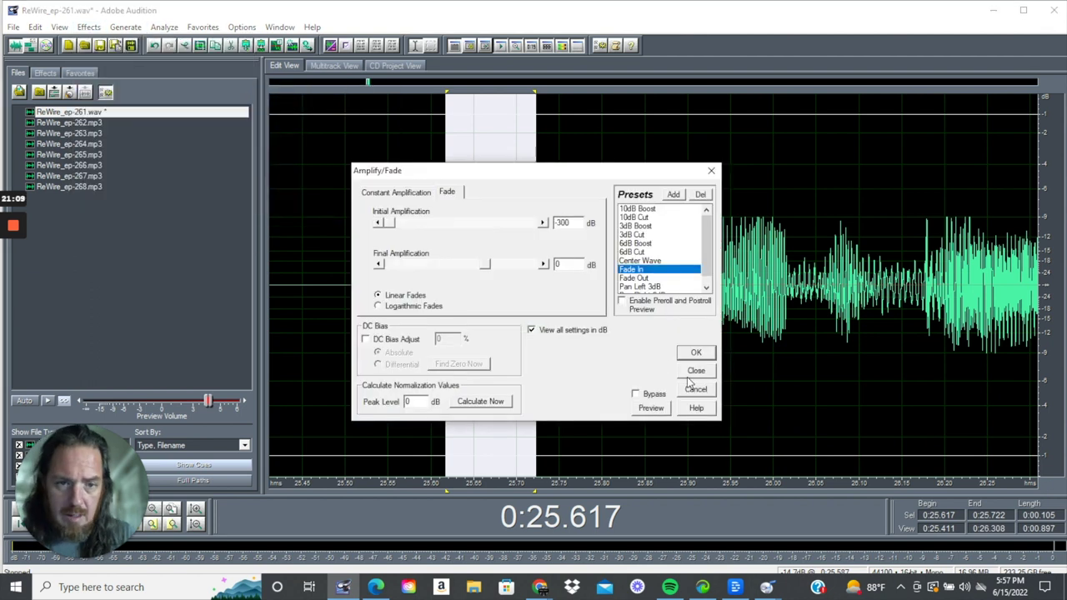
left_click(697, 353)
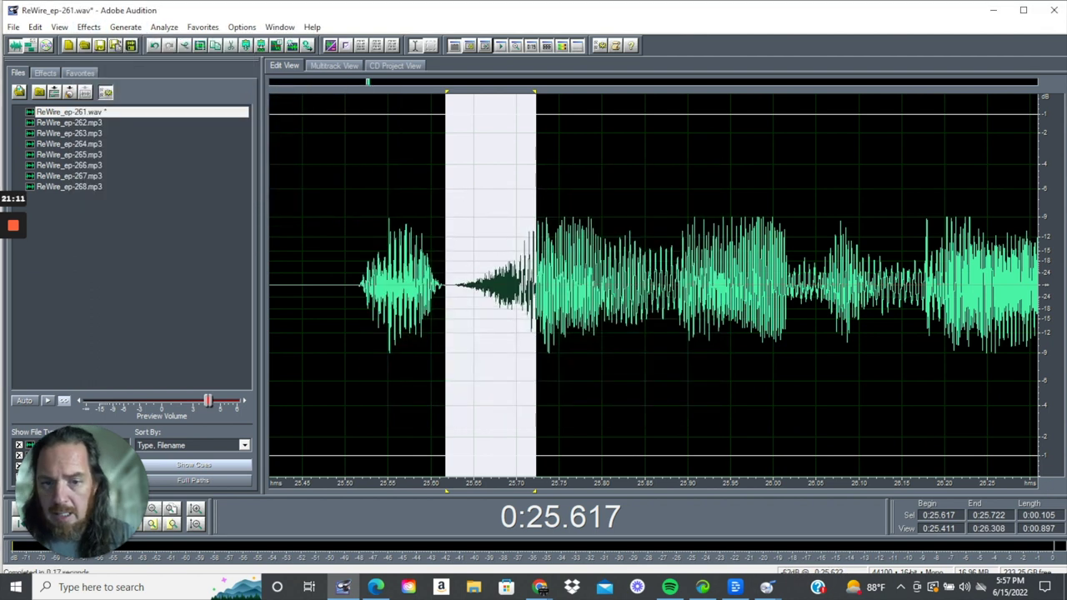
Play the speech from 0:25.500 to check the softened sounds and the phrase that follows.
left_click(346, 288)
scroll(346, 288, "down", 2)
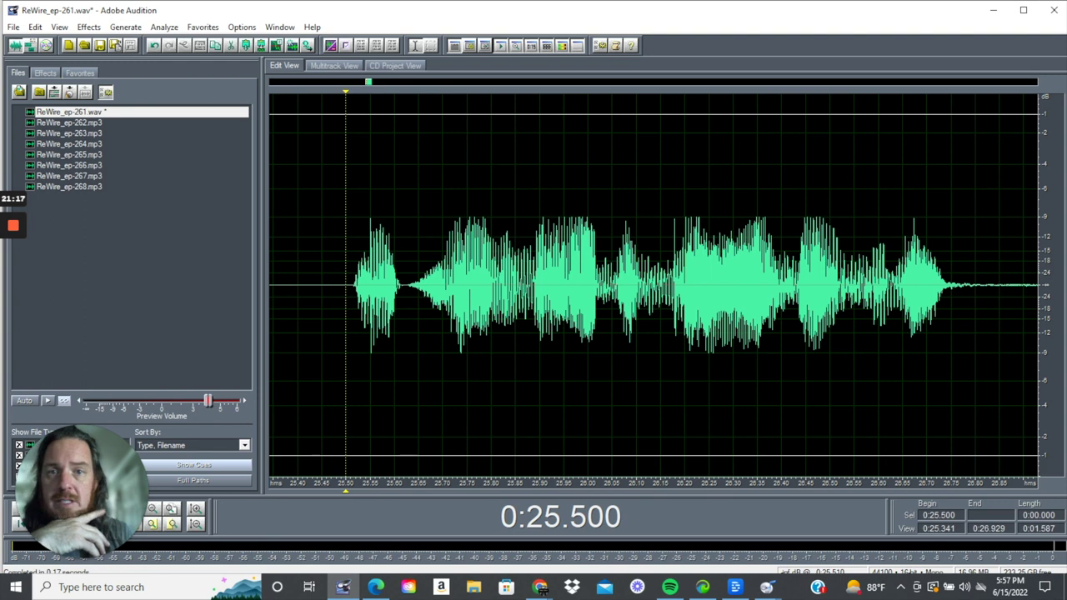
key("space")
key("space")
key("space")
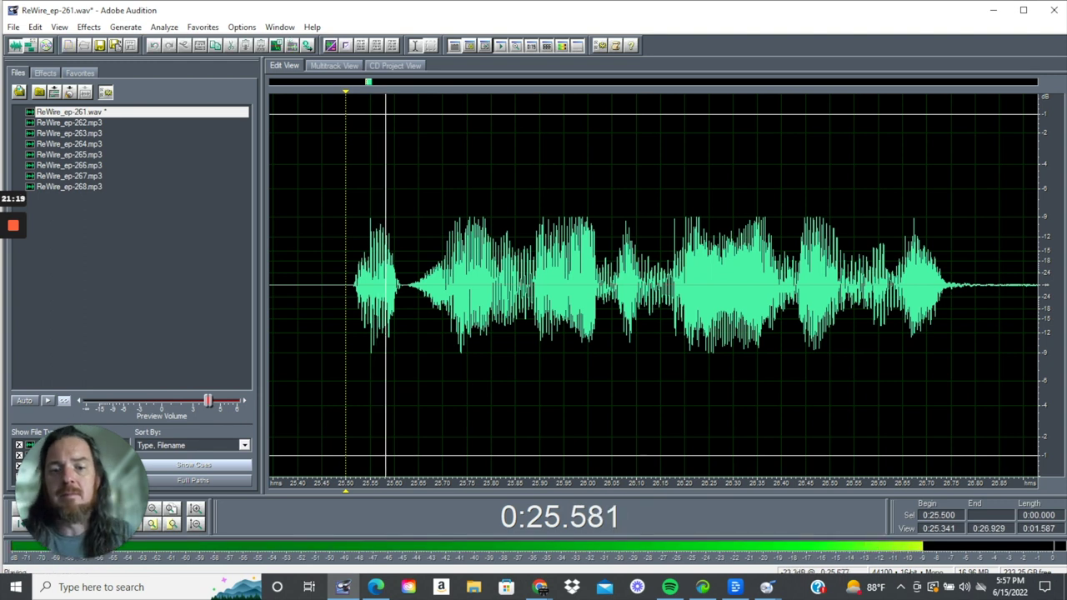
scroll(431, 288, "down", 2)
key("space")
key("space")
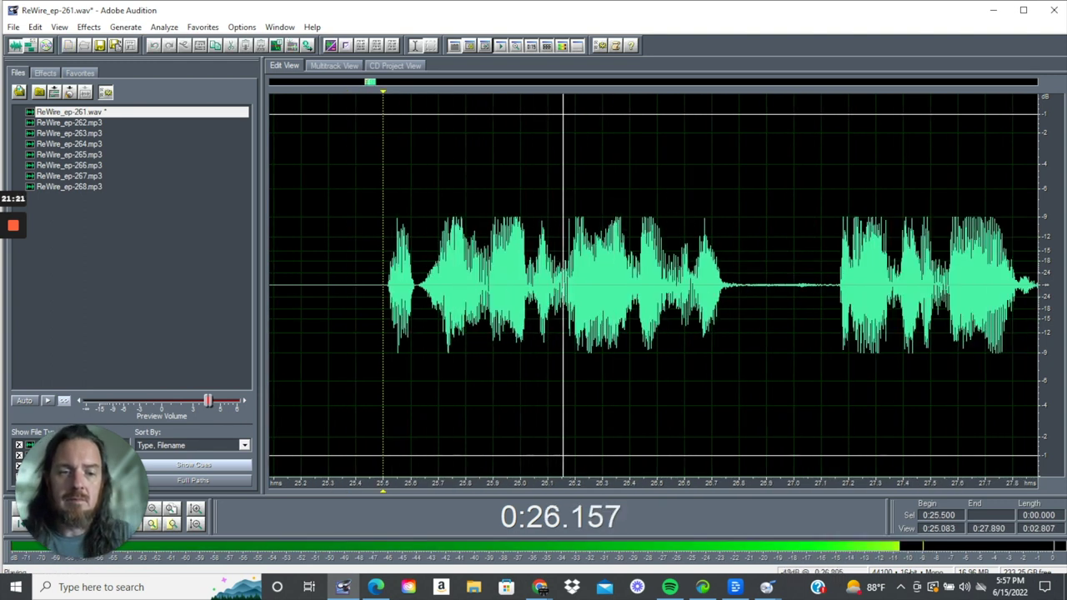
Delete the quiet pause from about 0:26.78 to 0:27.07 and play across the cut.
left_click_drag(733, 288, 812, 288)
key("Delete")
key("space")
Apply the Fade In preset to the abrupt speech start from 0:26.762 to 0:26.930.
left_click_drag(728, 283, 774, 283)
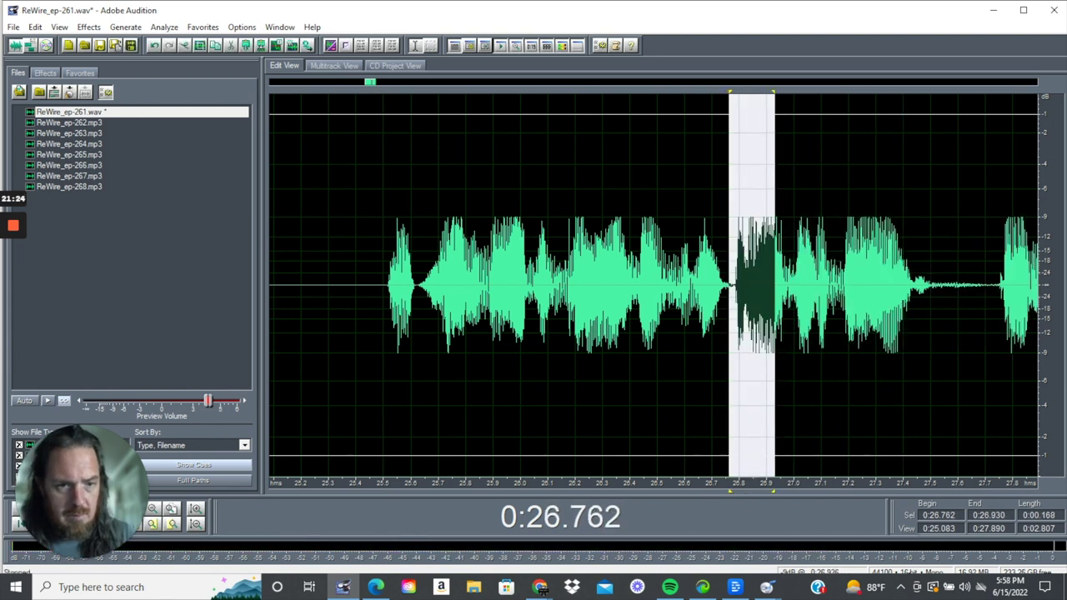
left_click(89, 27)
mouse_move(167, 90)
left_click(300, 90)
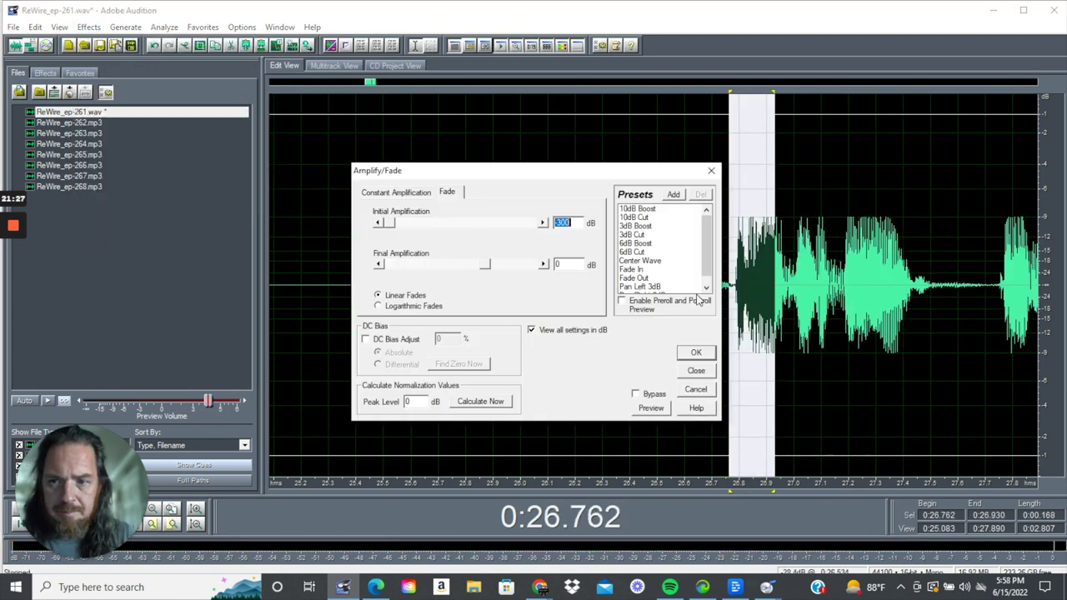
left_click(637, 269)
left_click(696, 352)
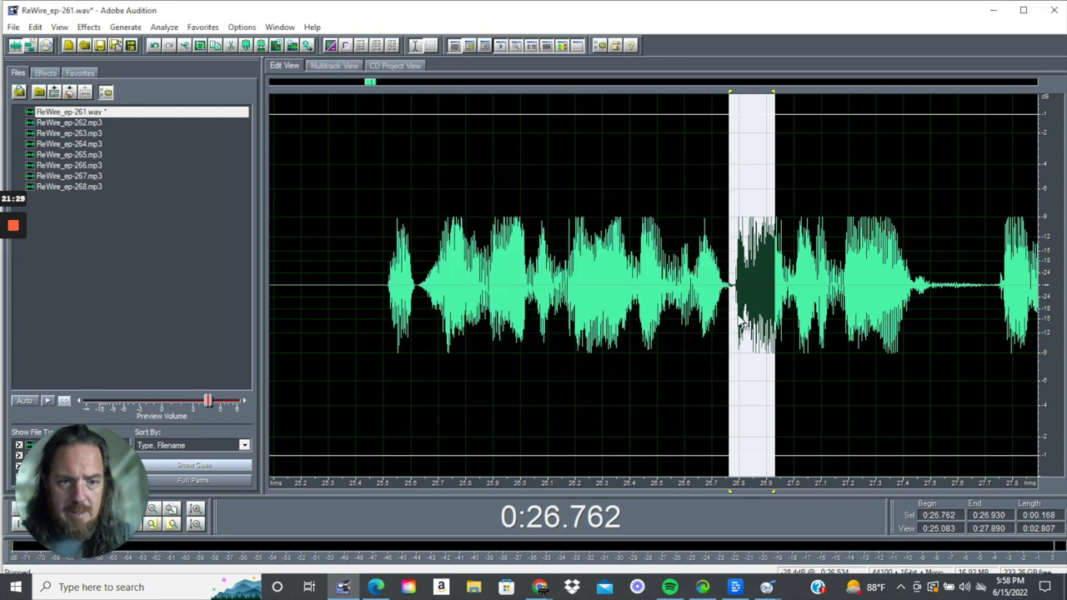
Replay the speech from about 0:26.78 to check the fade-in after the shortened pause.
left_click(732, 283)
key("space")
left_click_drag(732, 283, 1038, 284)
key("space")
key("space")
key("space")
Apply a second Fade In preset to the same speech start from 0:26.772 to 0:26.940.
left_click_drag(621, 284, 666, 284)
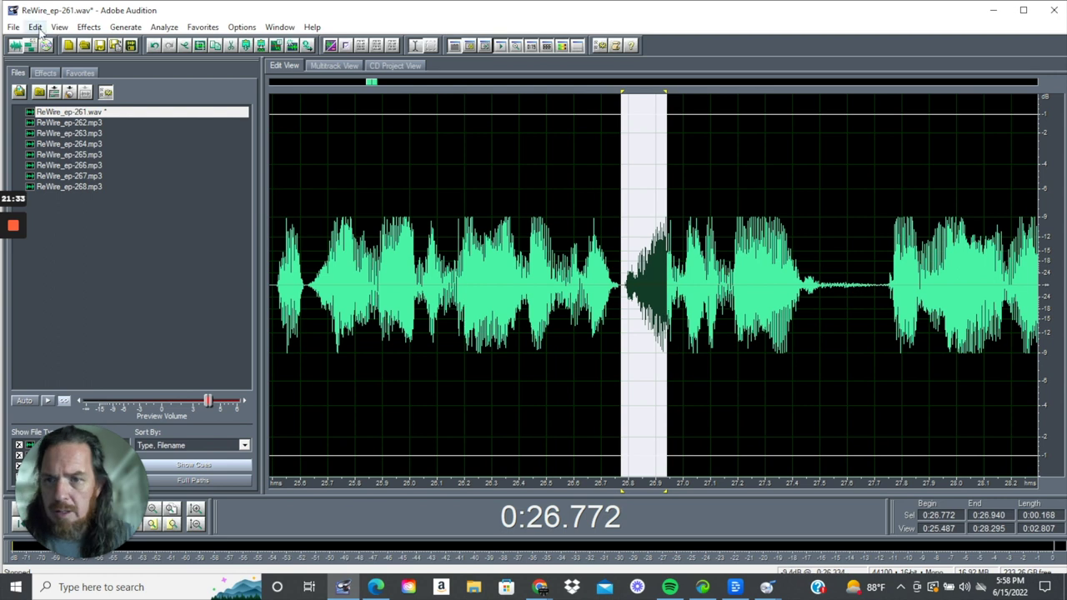
left_click(90, 30)
mouse_move(142, 91)
left_click(302, 90)
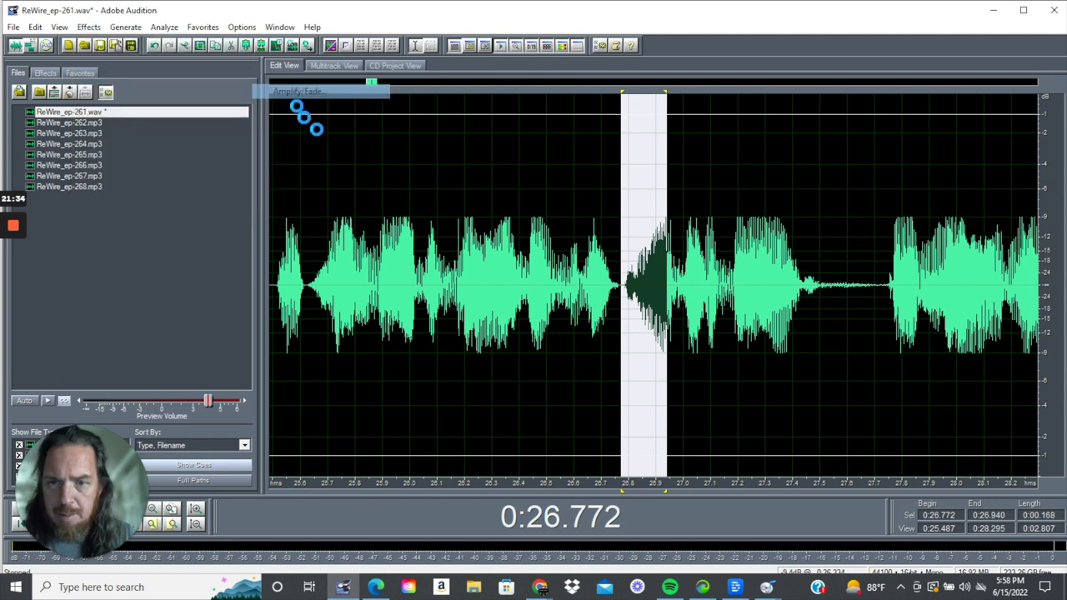
left_click(643, 270)
left_click(696, 356)
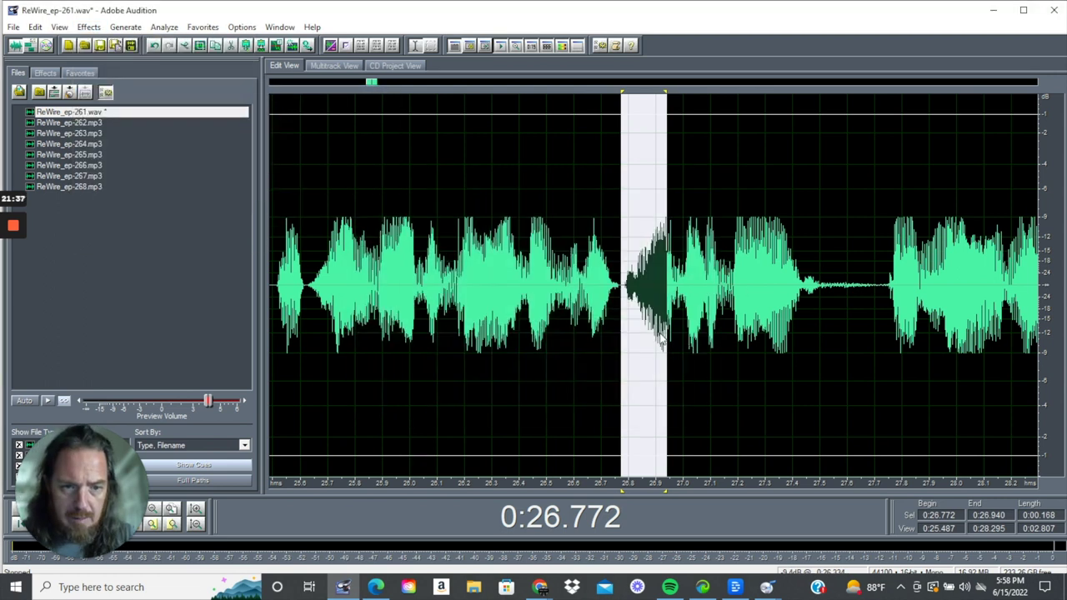
Play from 0:26.786, delete the quiet pause from 0:27.600 to about 0:27.73 and play across the cut.
left_click(625, 317)
scroll(625, 317, "down", 3)
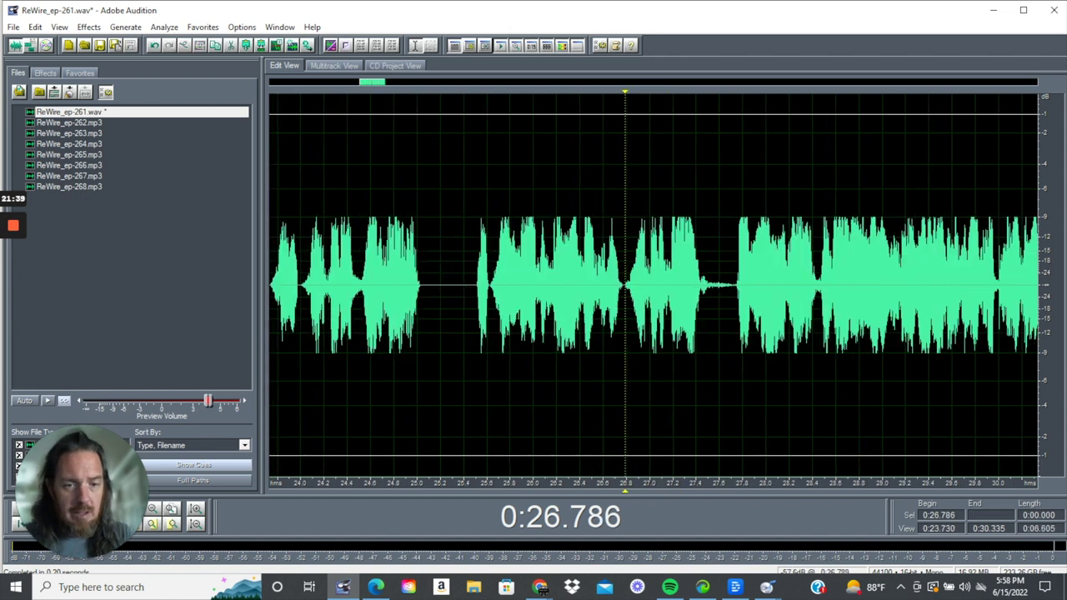
key("space")
left_click_drag(719, 317, 735, 317)
key("space")
key("Delete")
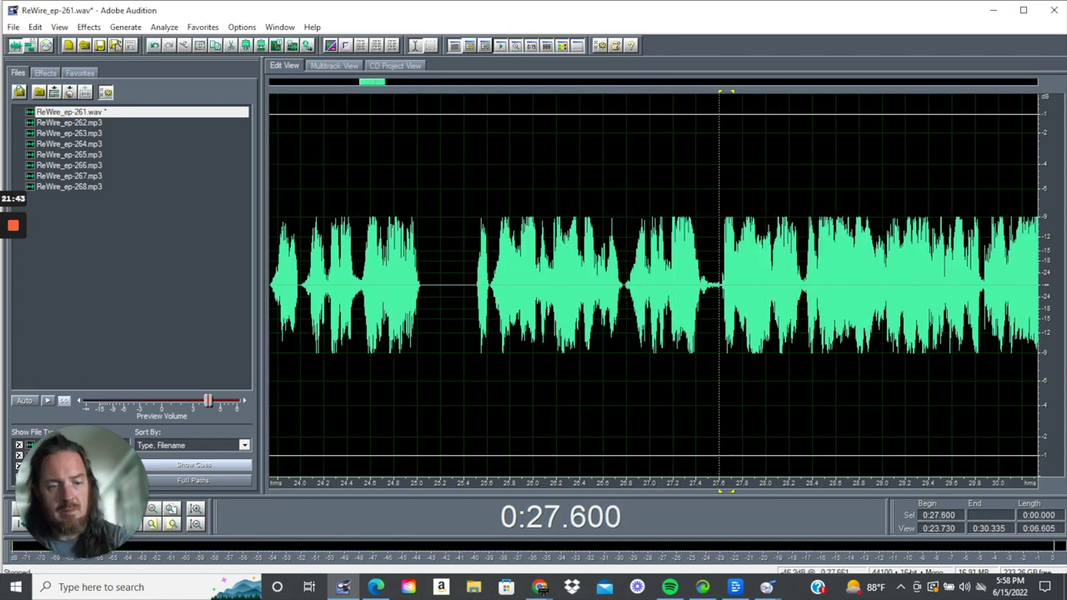
key("space")
key("space")
Apply the Fade In preset to the harsh sound from 0:28.317 to 0:28.569.
left_click_drag(802, 284, 831, 283)
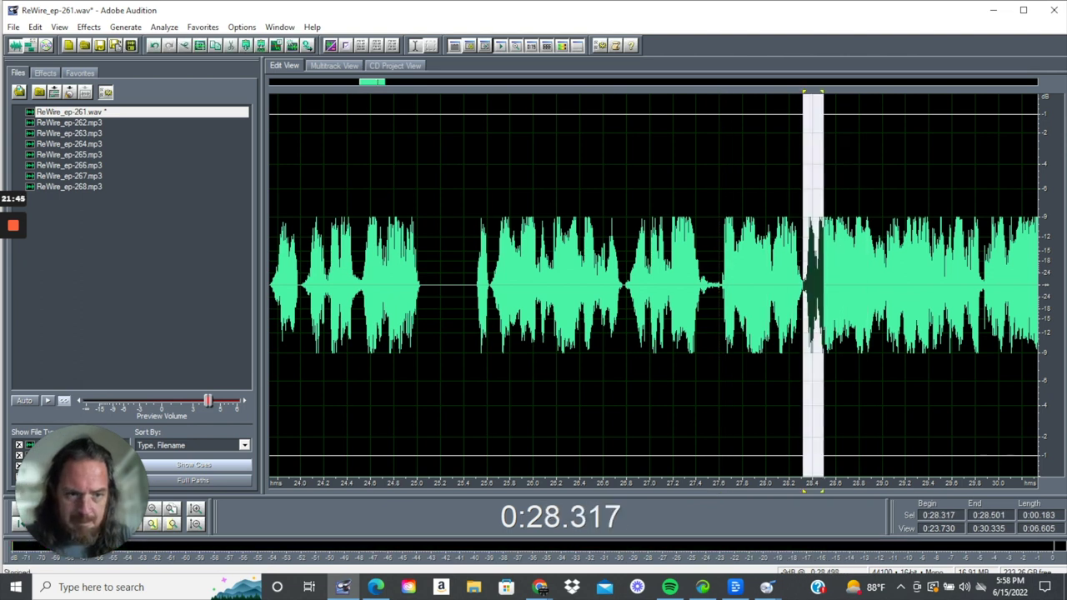
key("space")
left_click(87, 27)
mouse_move(174, 90)
left_click(312, 91)
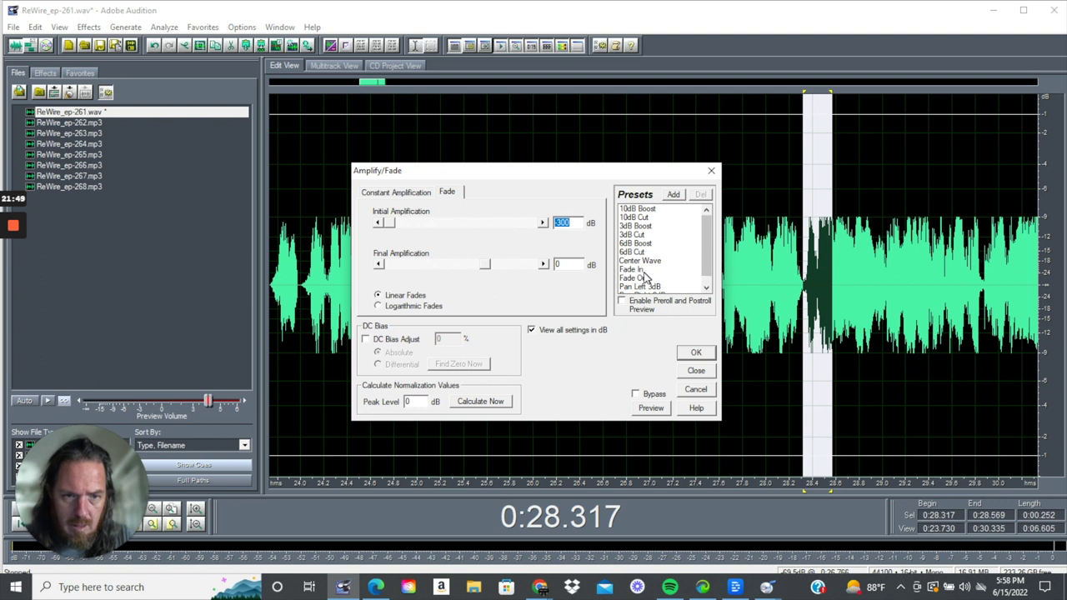
left_click(642, 270)
left_click(695, 354)
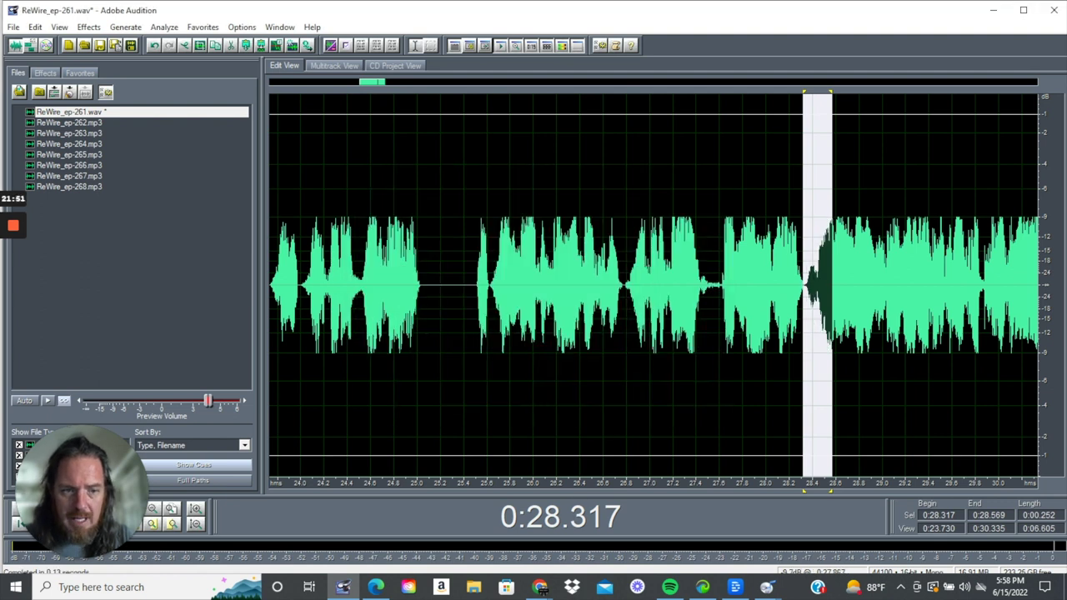
Play the narration from 0:27.605 to check the latest fade-in and listen for the next harsh sound.
left_click(804, 300)
scroll(804, 300, "down", 2)
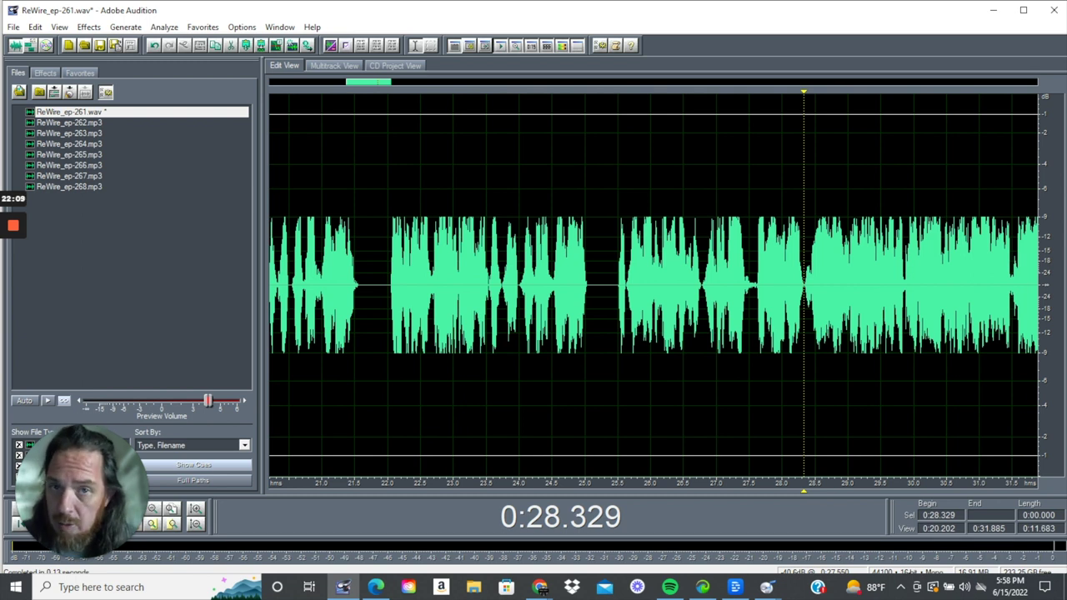
left_click(756, 285)
key("space")
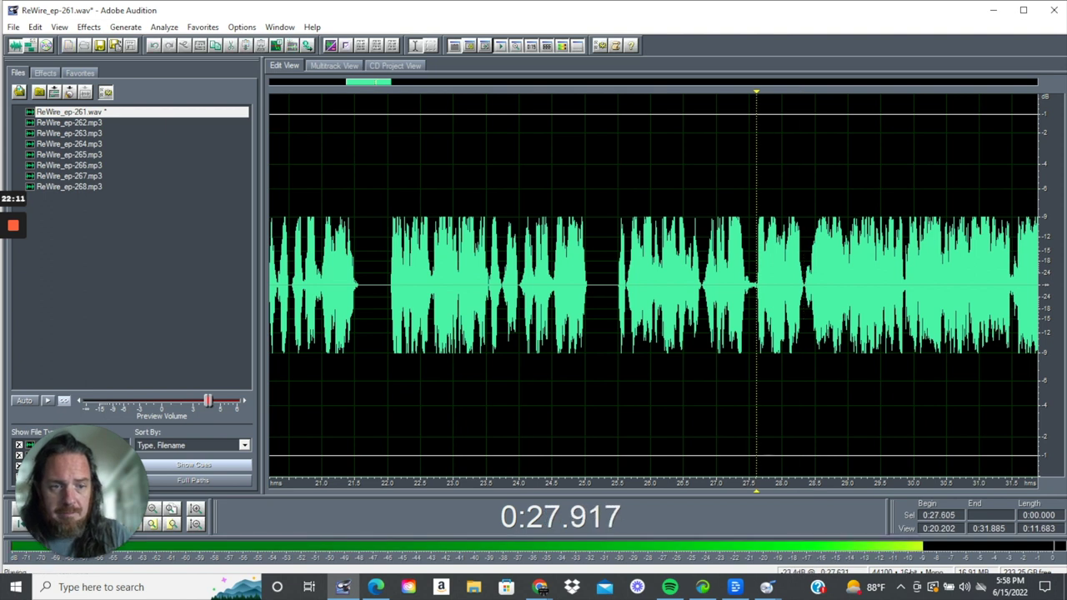
left_click_drag(805, 285, 1042, 285)
Apply the Fade In preset to the harsh sound from 0:31.500 to 0:31.774.
left_click_drag(830, 285, 812, 285)
key("space")
key("space")
left_click(89, 27)
mouse_move(160, 86)
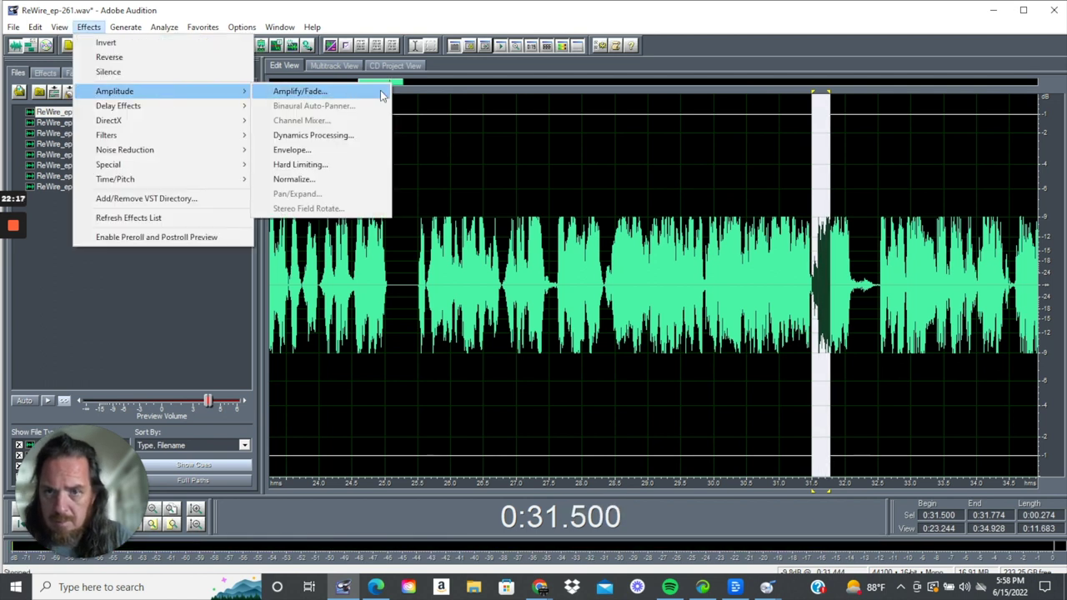
left_click(380, 90)
left_click(656, 278)
left_click(641, 269)
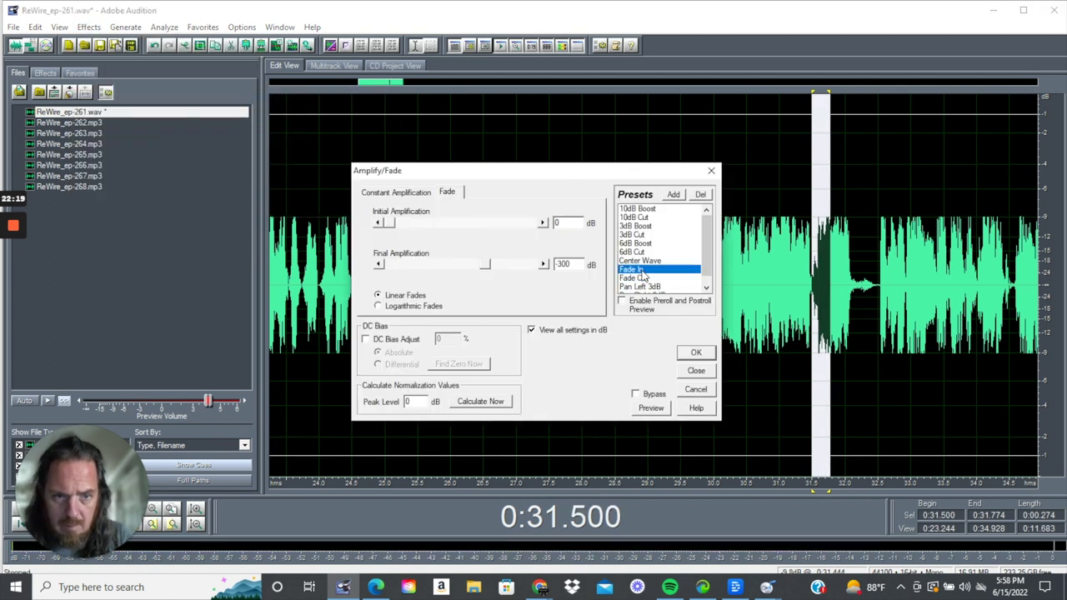
left_click(696, 352)
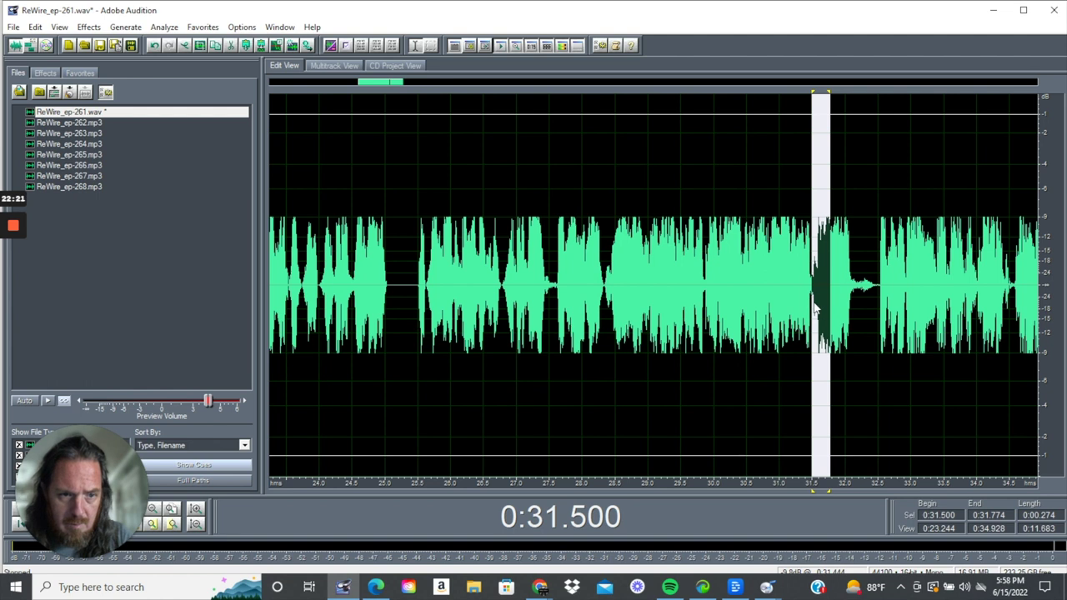
Play from 0:31.500, delete the quiet pause from 0:32.169 to about 0:32.51 and play across the cut.
left_click(812, 305)
key("space")
left_click_drag(813, 305, 1042, 305)
key("space")
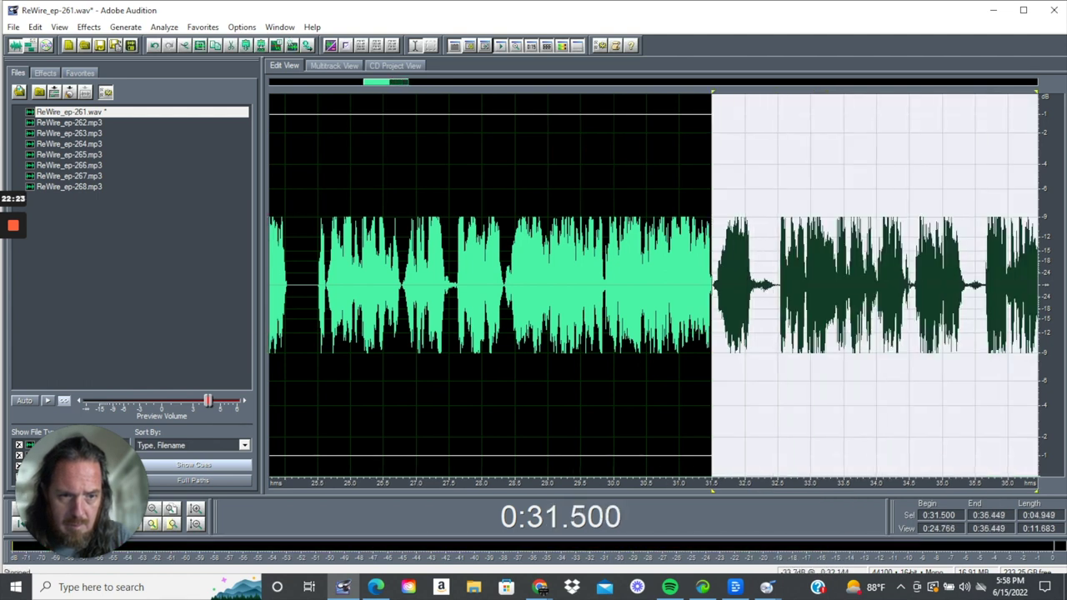
left_click_drag(756, 305, 778, 305)
key("Delete")
key("space")
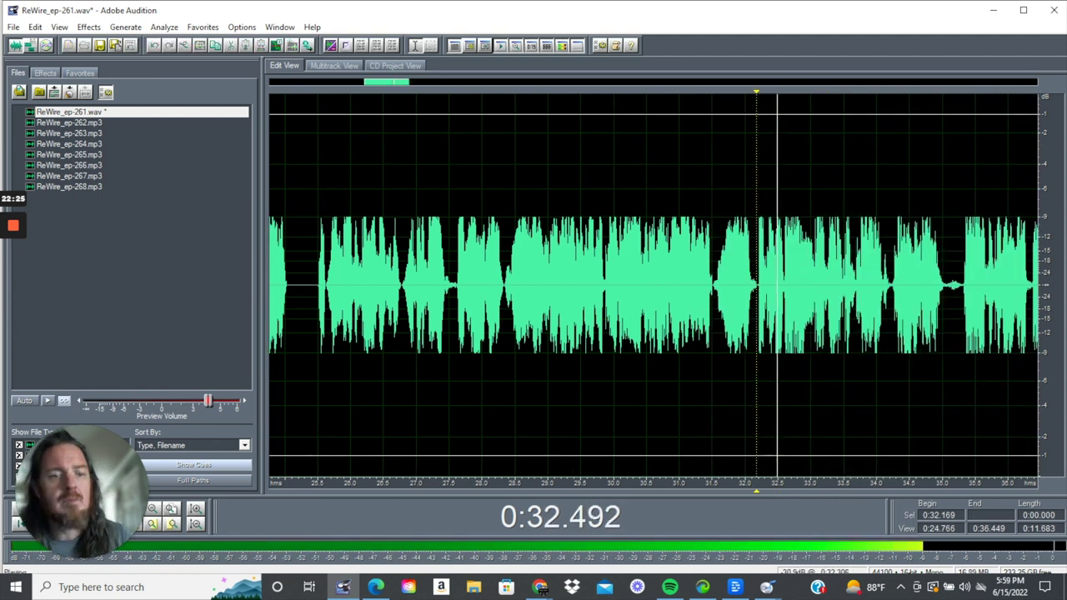
key("space")
Replay the speech after the 0:32.169 cut and apply the Fade In preset from 0:32.314 to 0:32.375.
scroll(777, 305, "up", 6)
scroll(777, 305, "up", 4)
key("space")
key("space")
left_click_drag(571, 306, 641, 305)
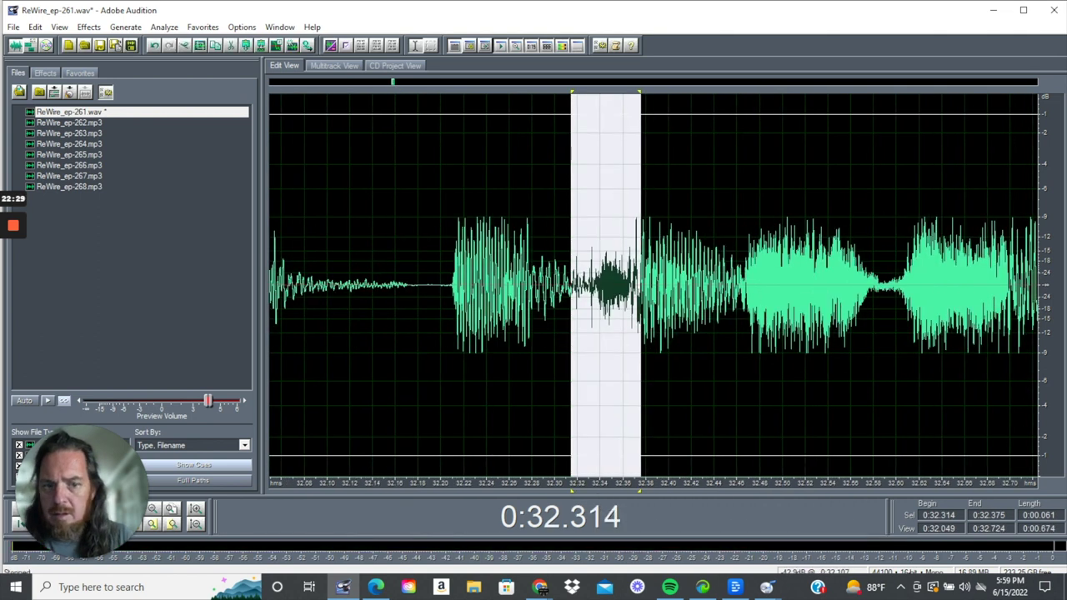
left_click(88, 27)
mouse_move(142, 93)
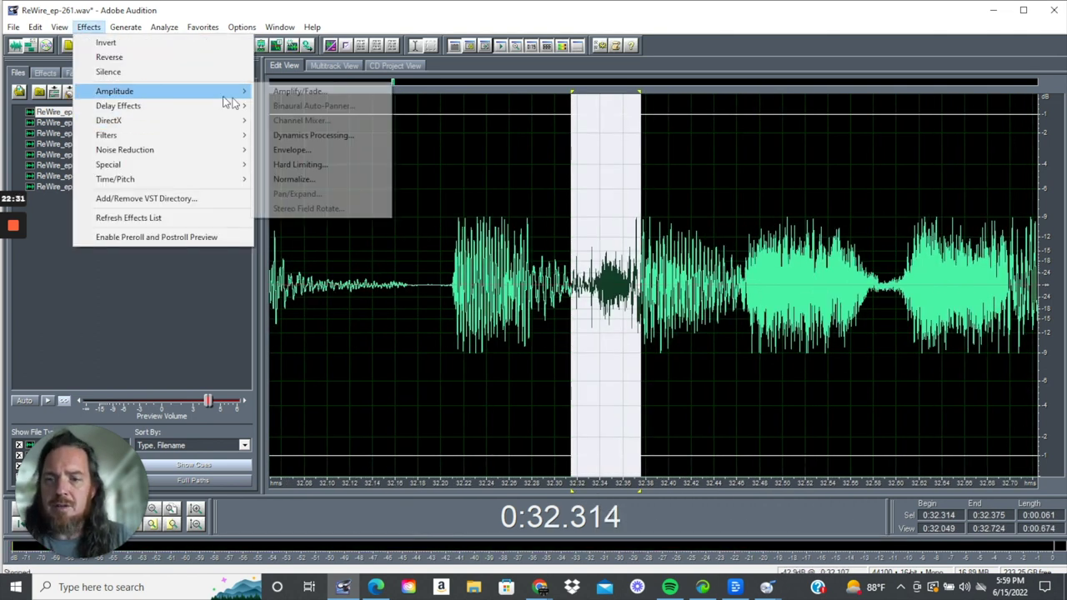
left_click(283, 92)
left_click(632, 277)
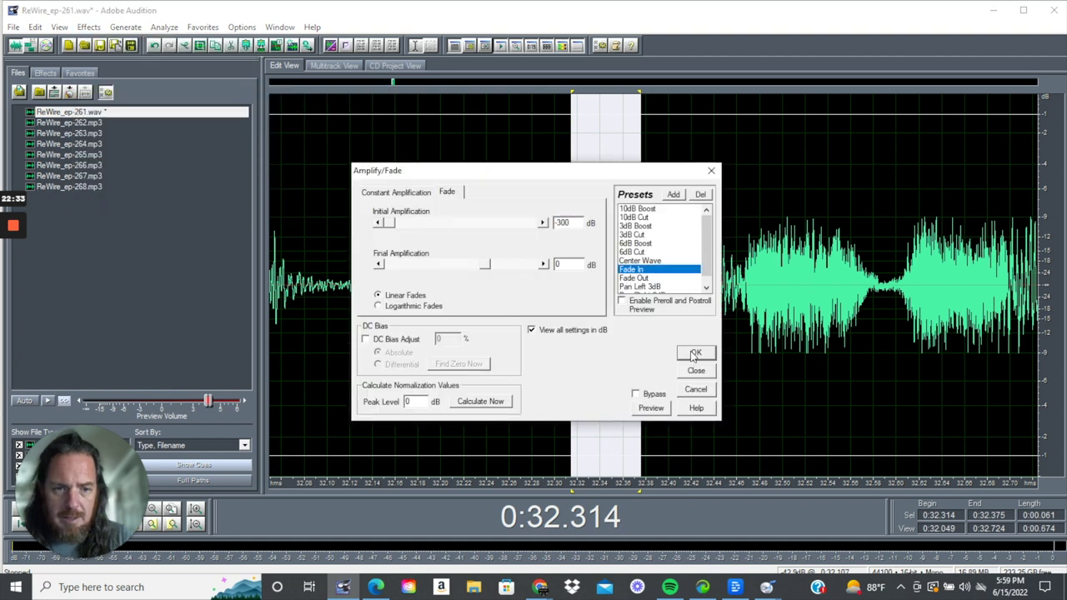
left_click(695, 353)
Apply the Fade In preset to the sound from 0:32.324 to 0:32.404.
left_click_drag(583, 275, 672, 275)
left_click(87, 27)
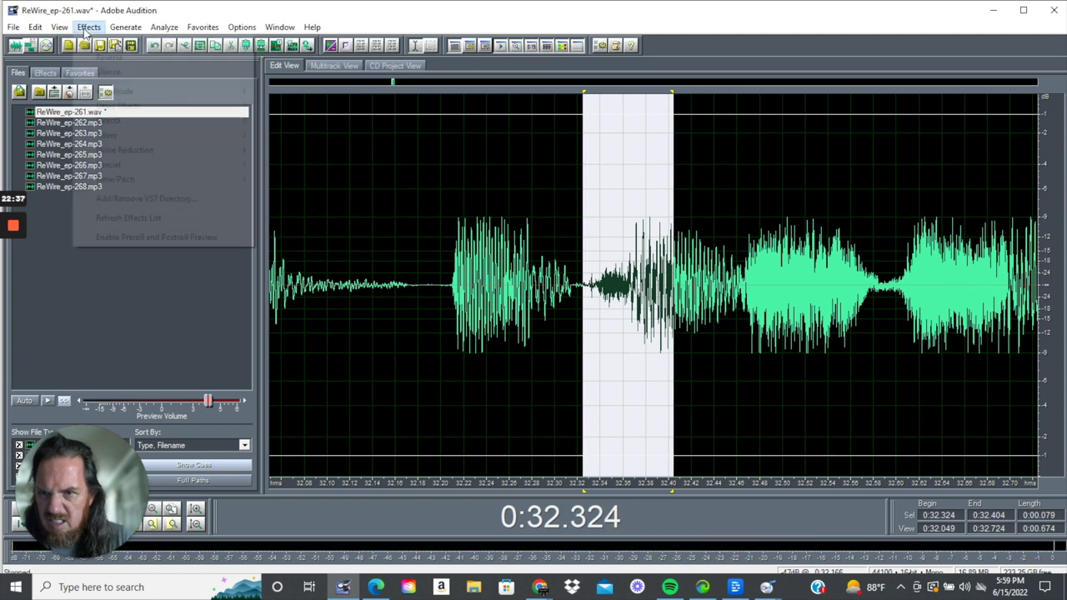
mouse_move(226, 97)
left_click(371, 96)
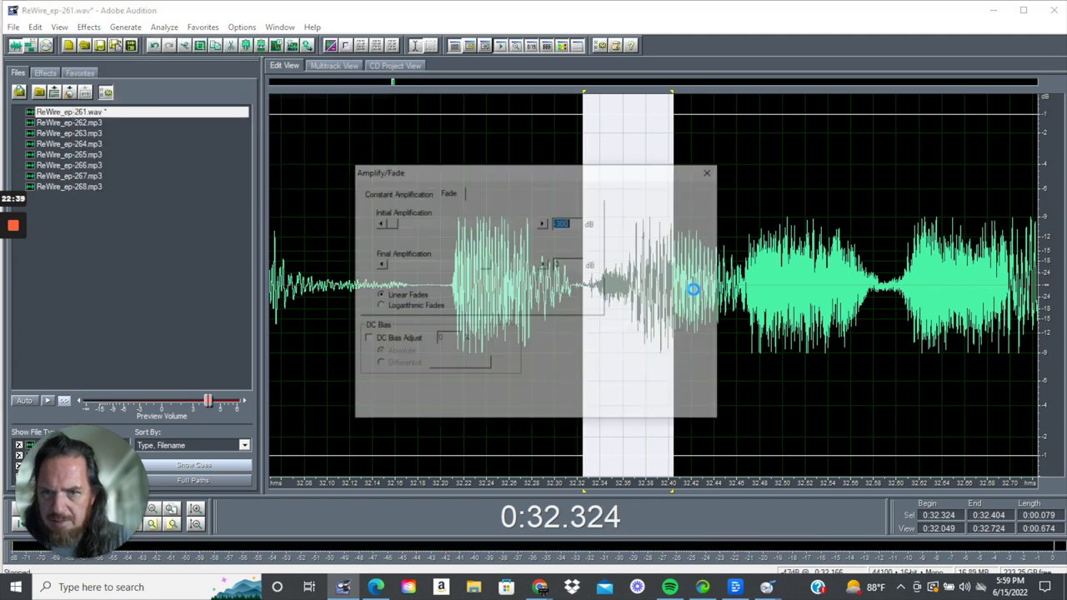
left_click(663, 273)
left_click(695, 352)
Apply the Fade Out preset to the tail of the preceding sound from 0:32.275 to 0:32.332.
left_click_drag(527, 317, 592, 316)
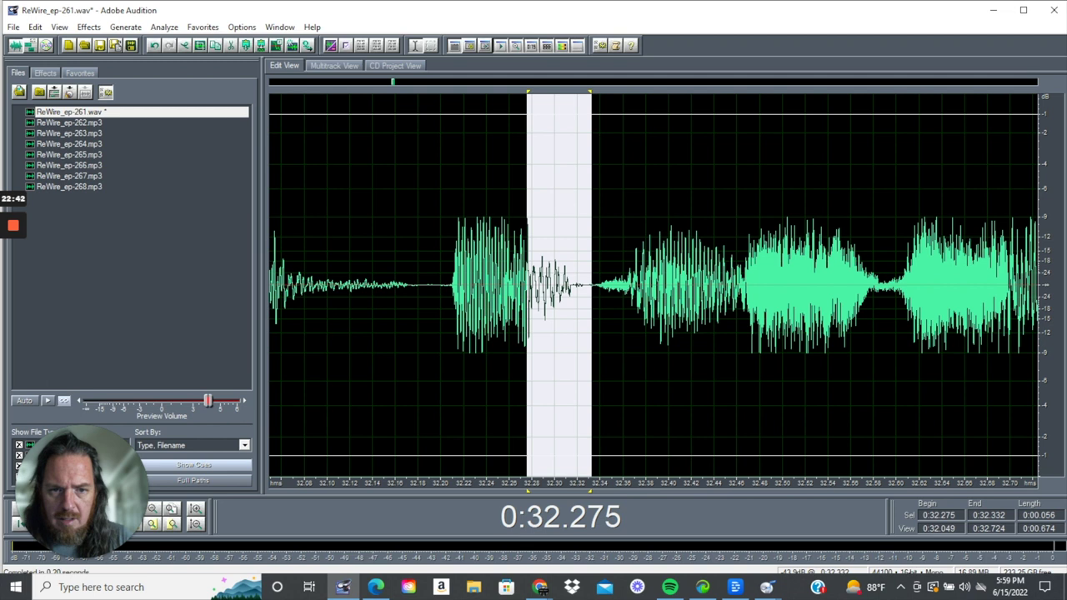
left_click(88, 27)
mouse_move(233, 94)
left_click(300, 92)
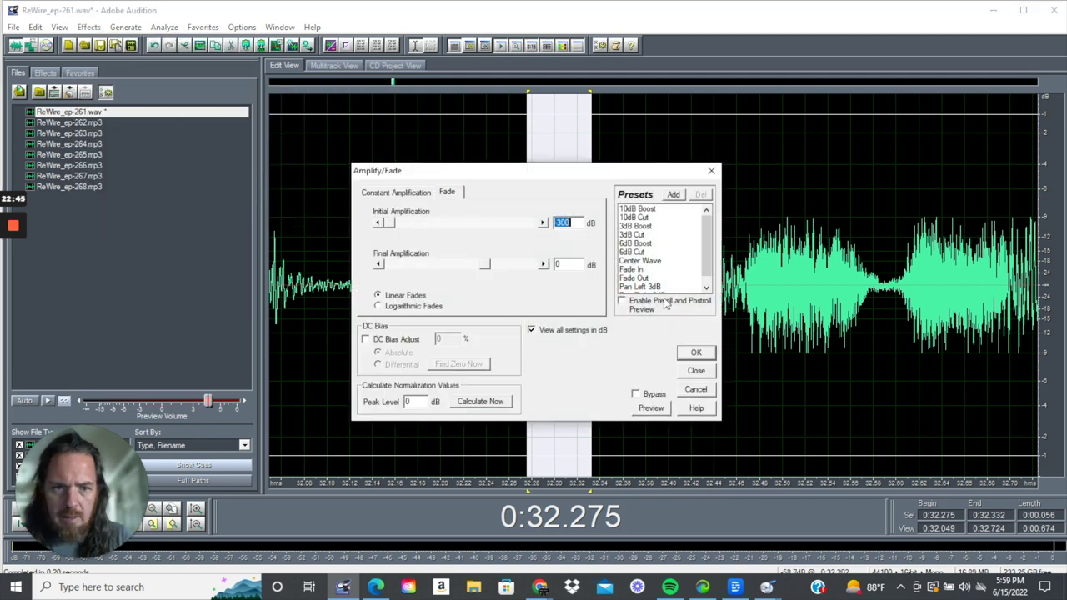
left_click(632, 279)
left_click(696, 354)
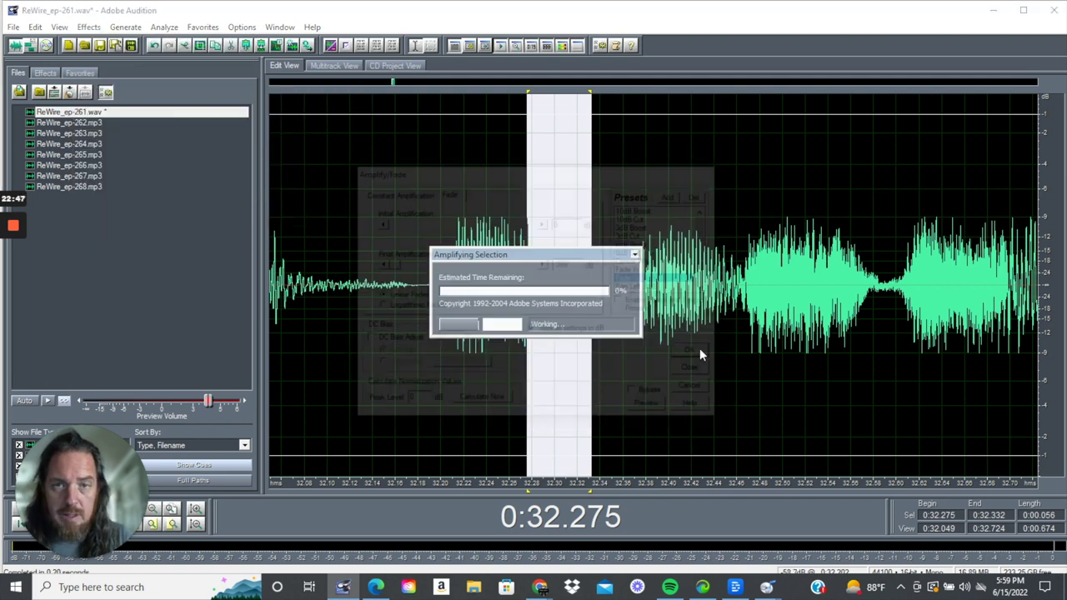
Play the narration from about 0:32.2 to check the new fade-out and fade-in and listen for the next harsh sound.
left_click(439, 285)
scroll(439, 285, "down", 4)
key("space")
key("space")
key("space")
key("space")
key("space")
Apply the Fade In preset to the harsh sound from 0:32.585 to 0:32.724 and place the cursor at its start.
left_click_drag(578, 285, 630, 285)
key("space")
left_click(88, 26)
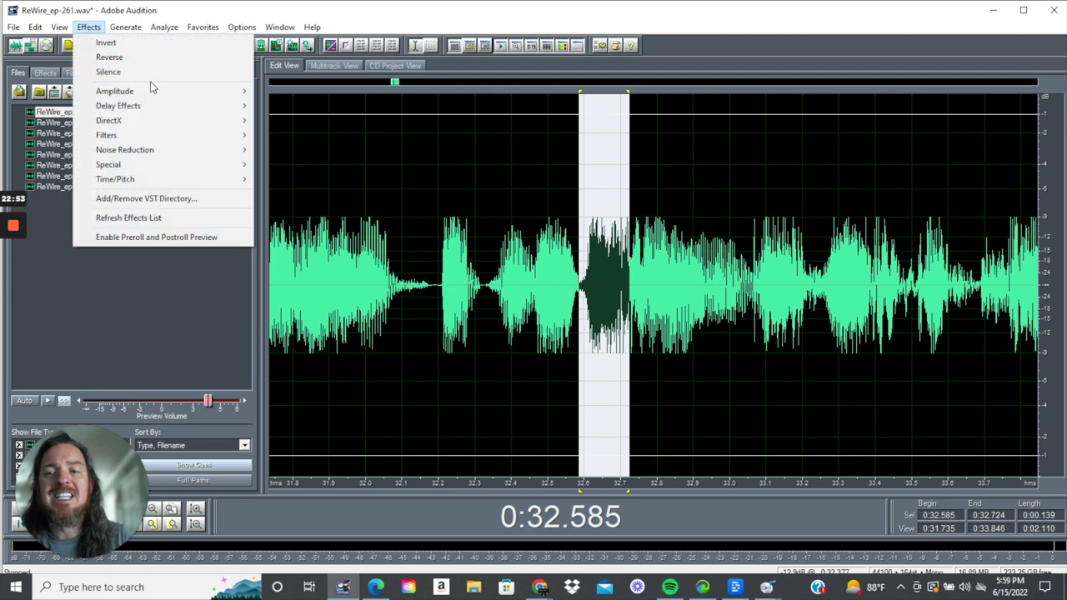
mouse_move(153, 92)
left_click(293, 92)
left_click(642, 270)
left_click(696, 354)
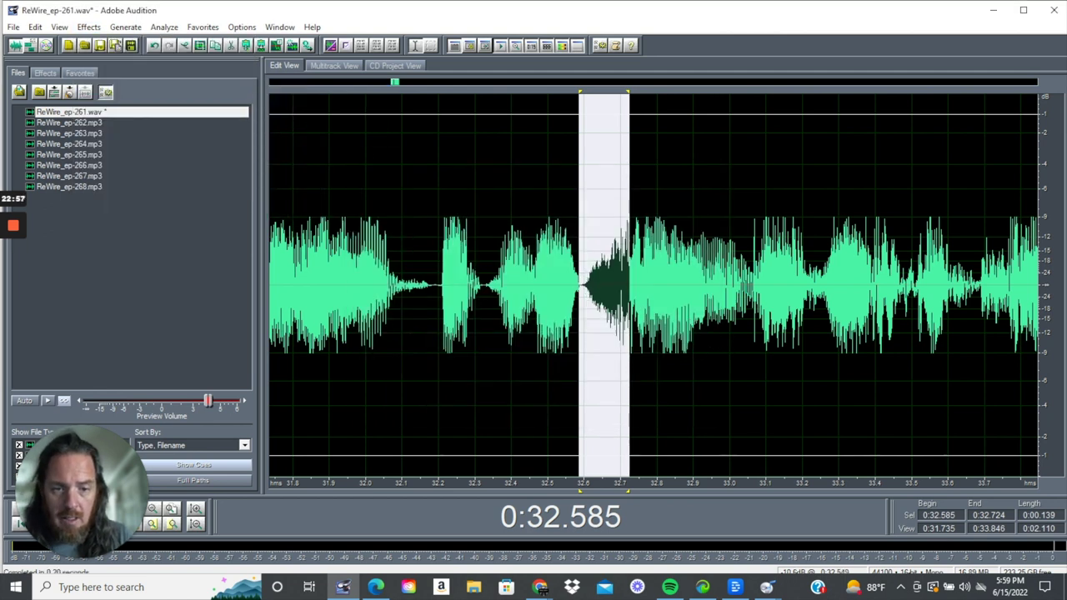
left_click(580, 317)
scroll(580, 317, "down", 5)
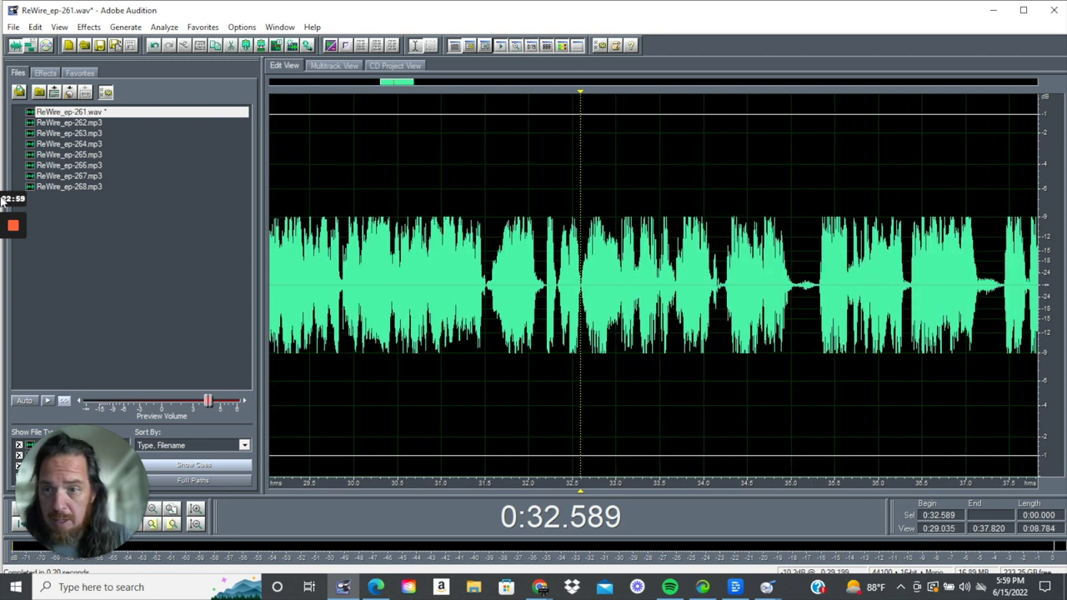